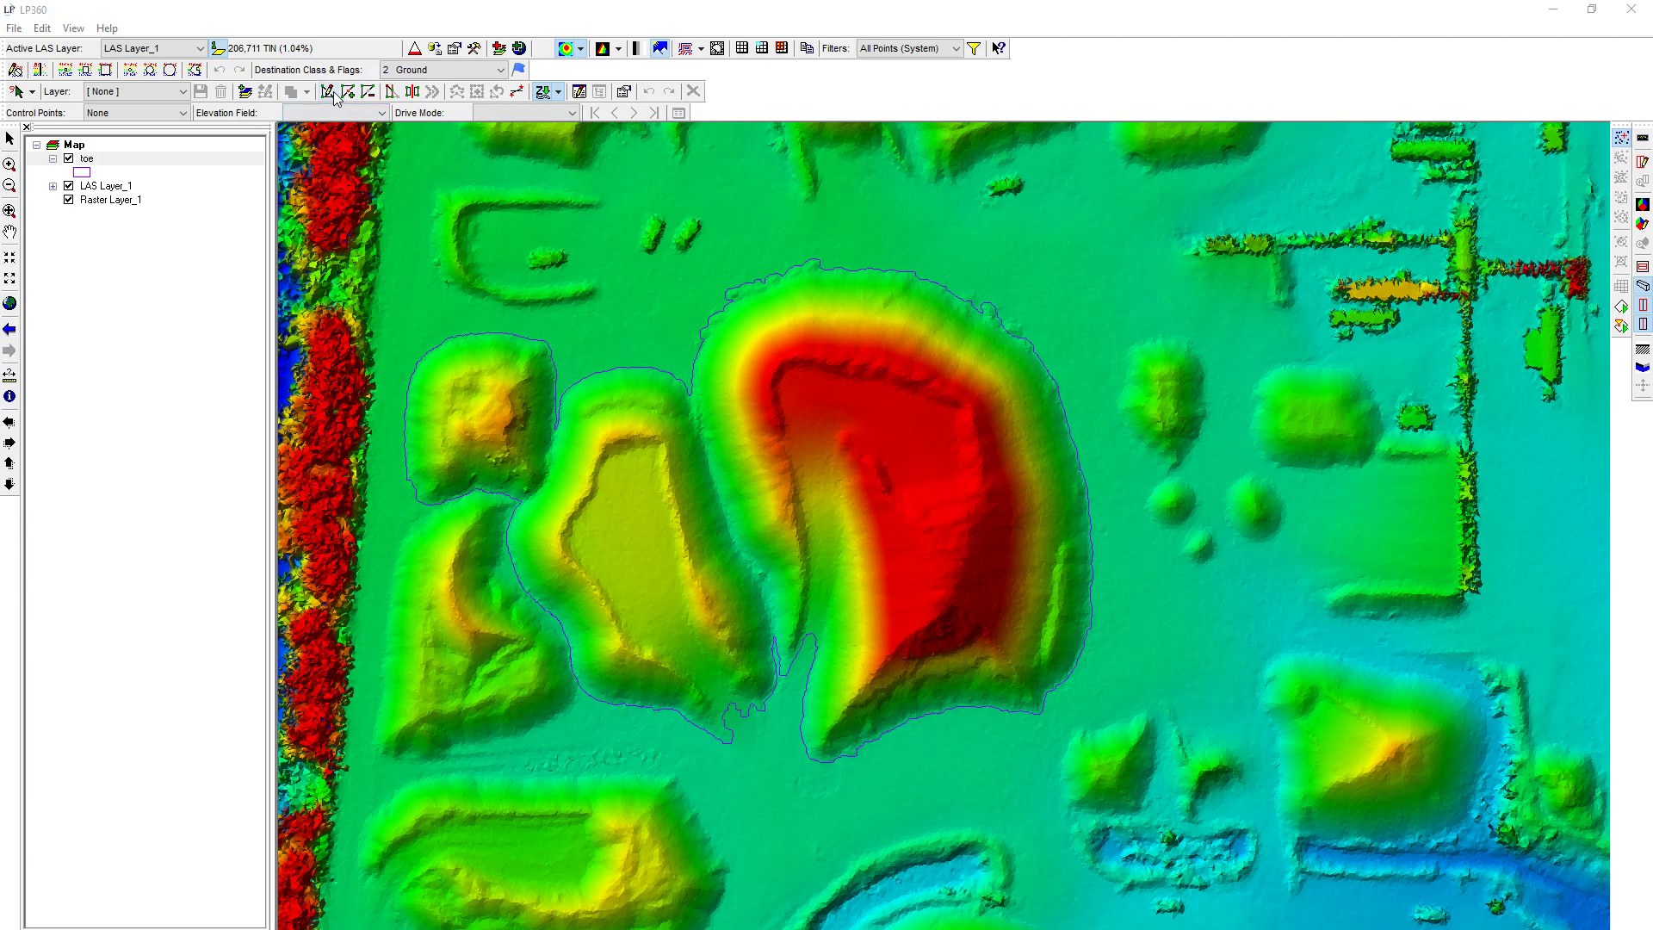
- Switch Auto-Z off and back on for feature editing, checking its surface and constant modes
left_click(333, 94)
left_click(542, 91)
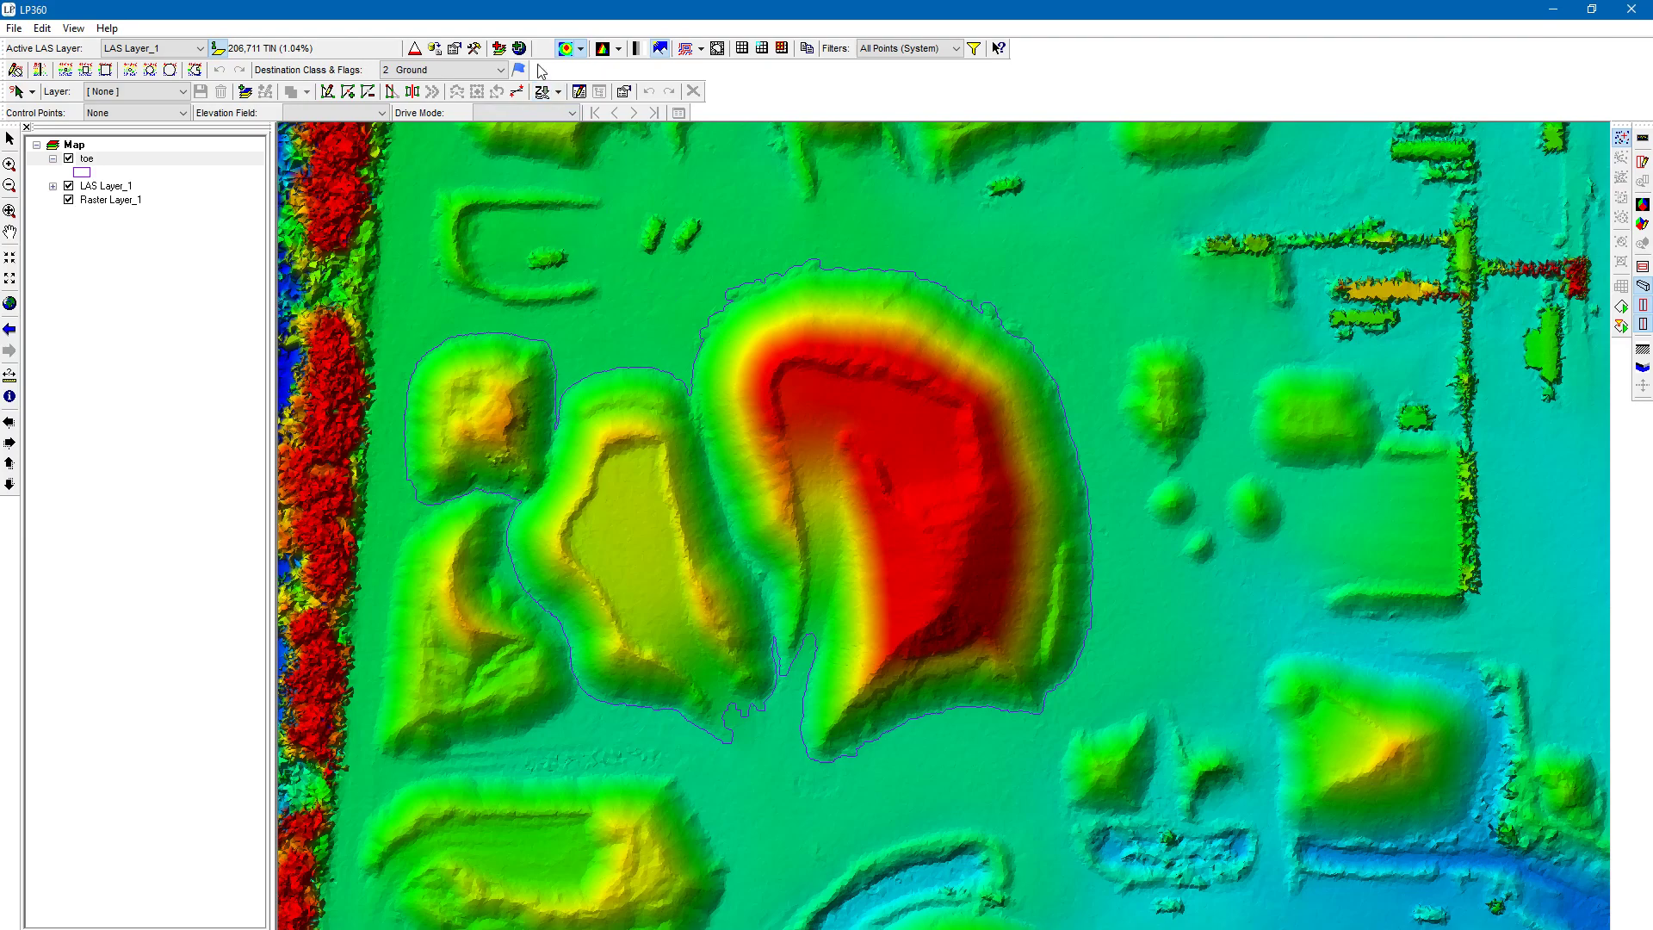
left_click(543, 92)
left_click(560, 94)
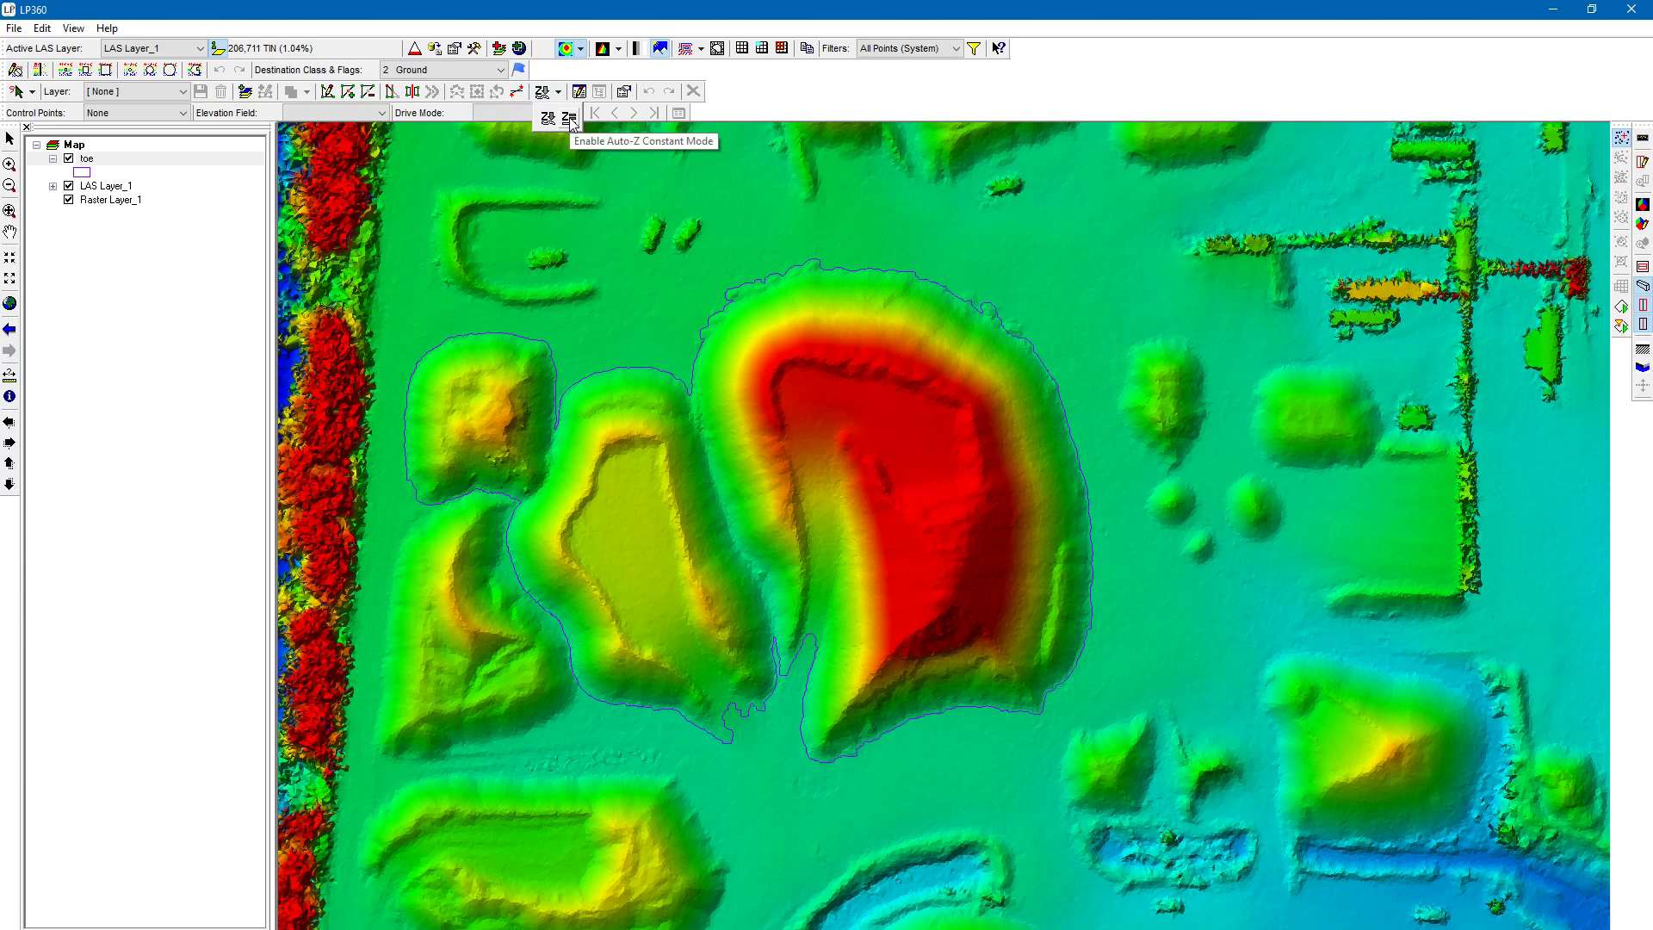
left_click(571, 119)
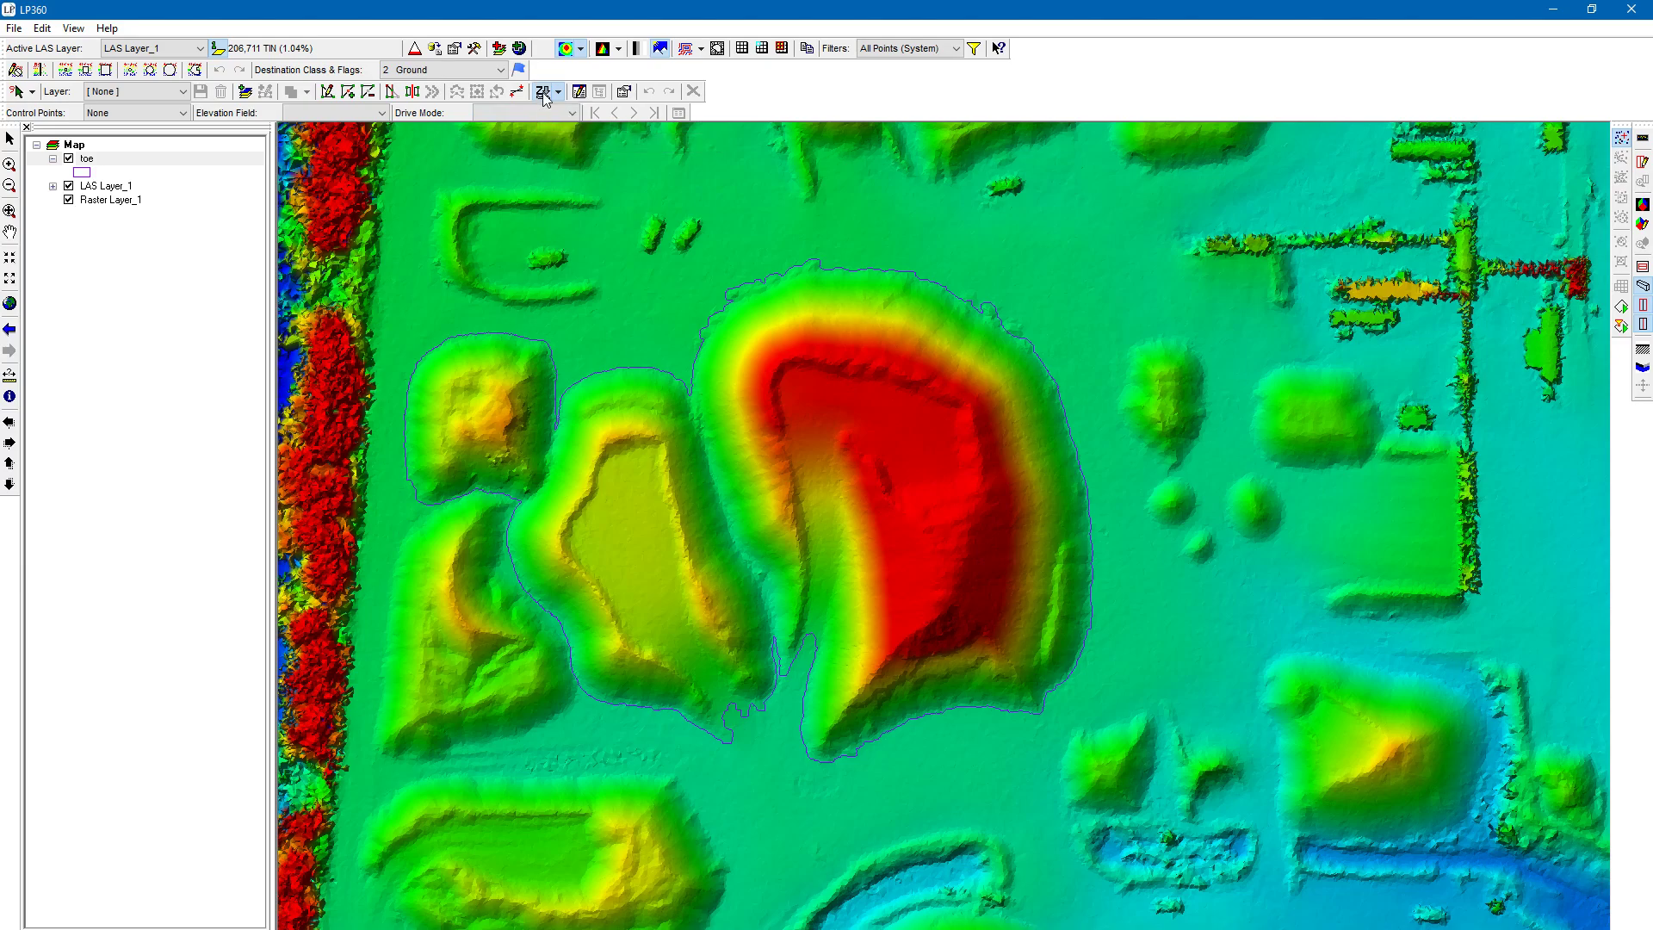
- Review the Auto Z feature edit options, including the edit and create conflation tasks and the constant Z value
left_click(624, 93)
left_click(743, 348)
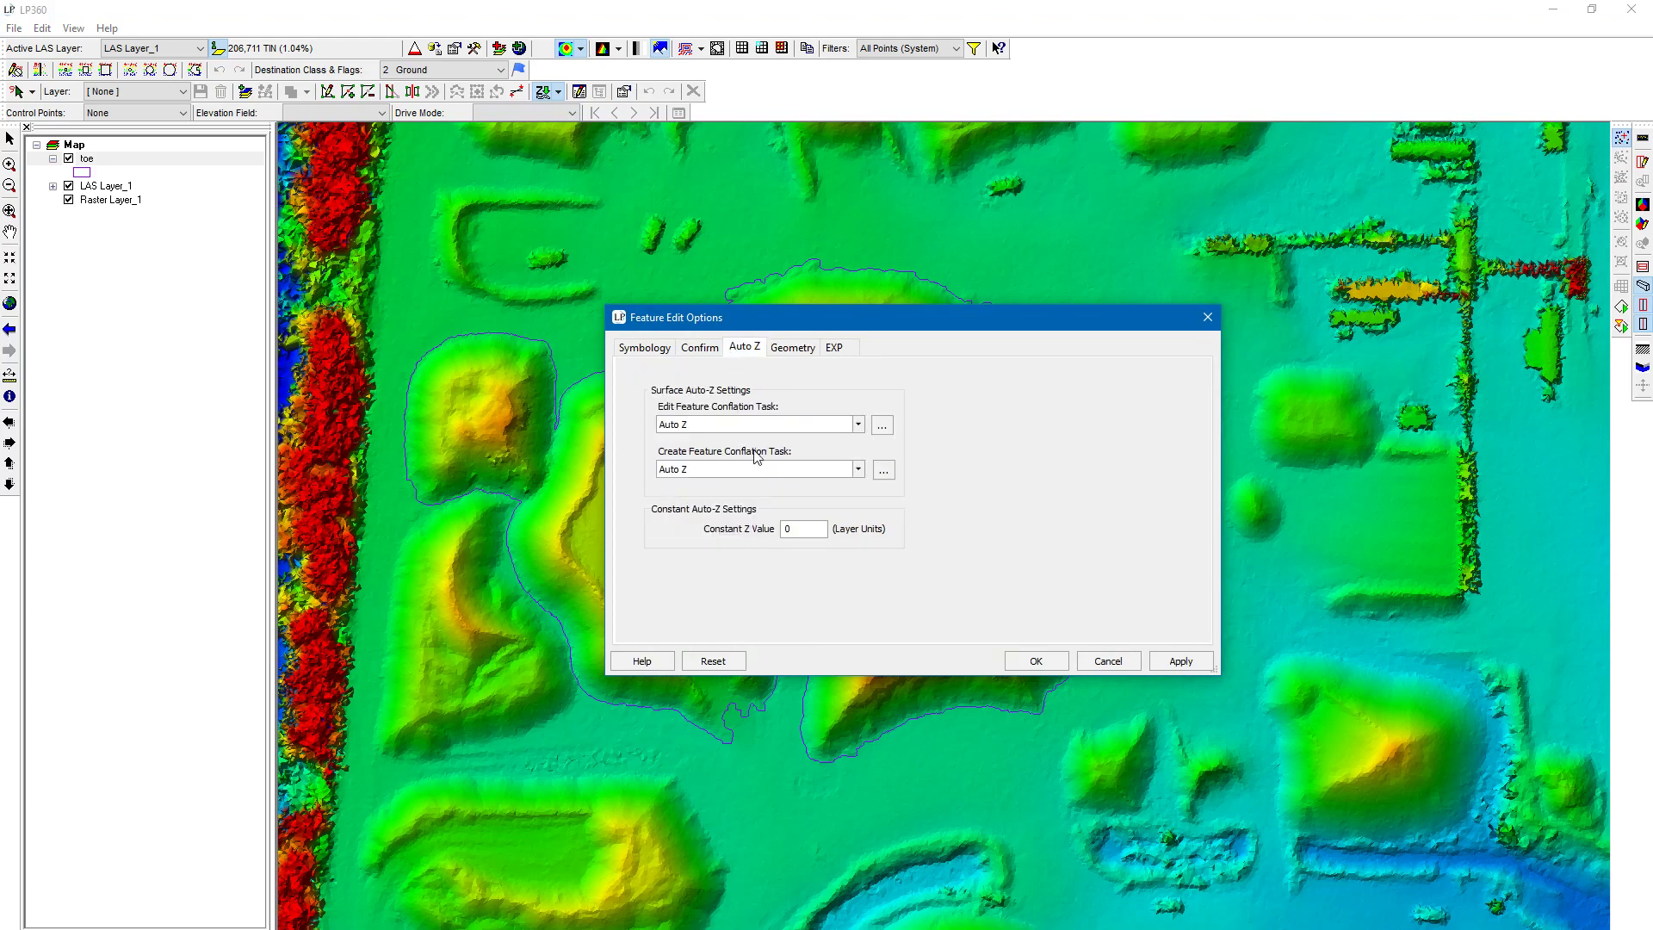
left_click(1208, 316)
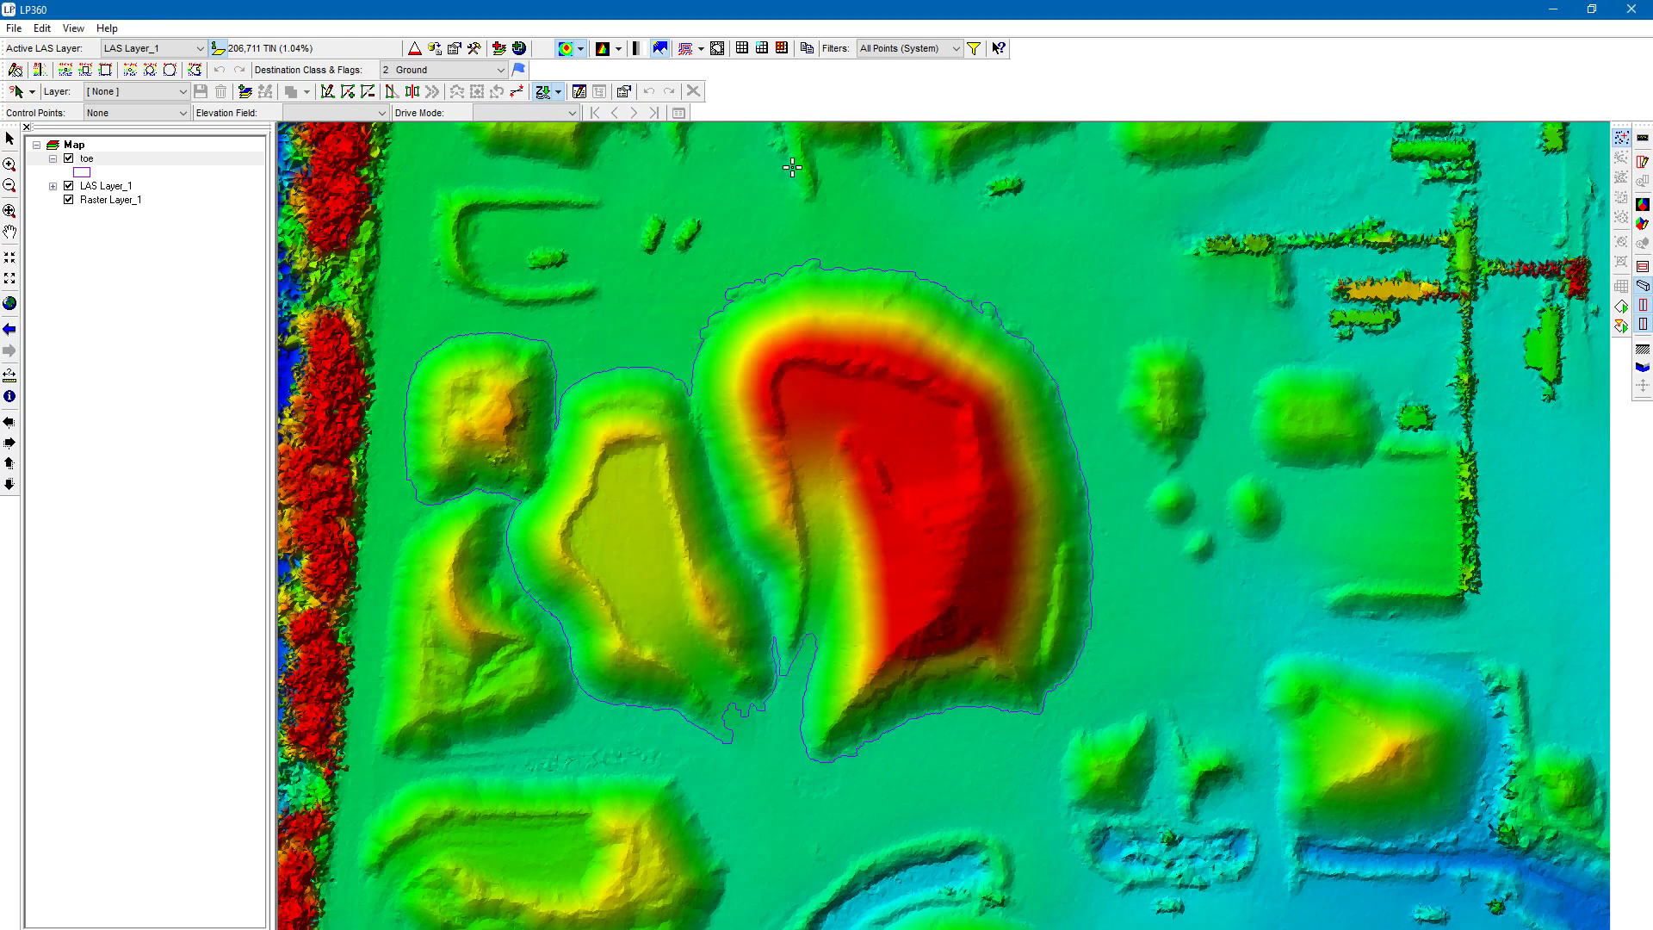
left_click(625, 92)
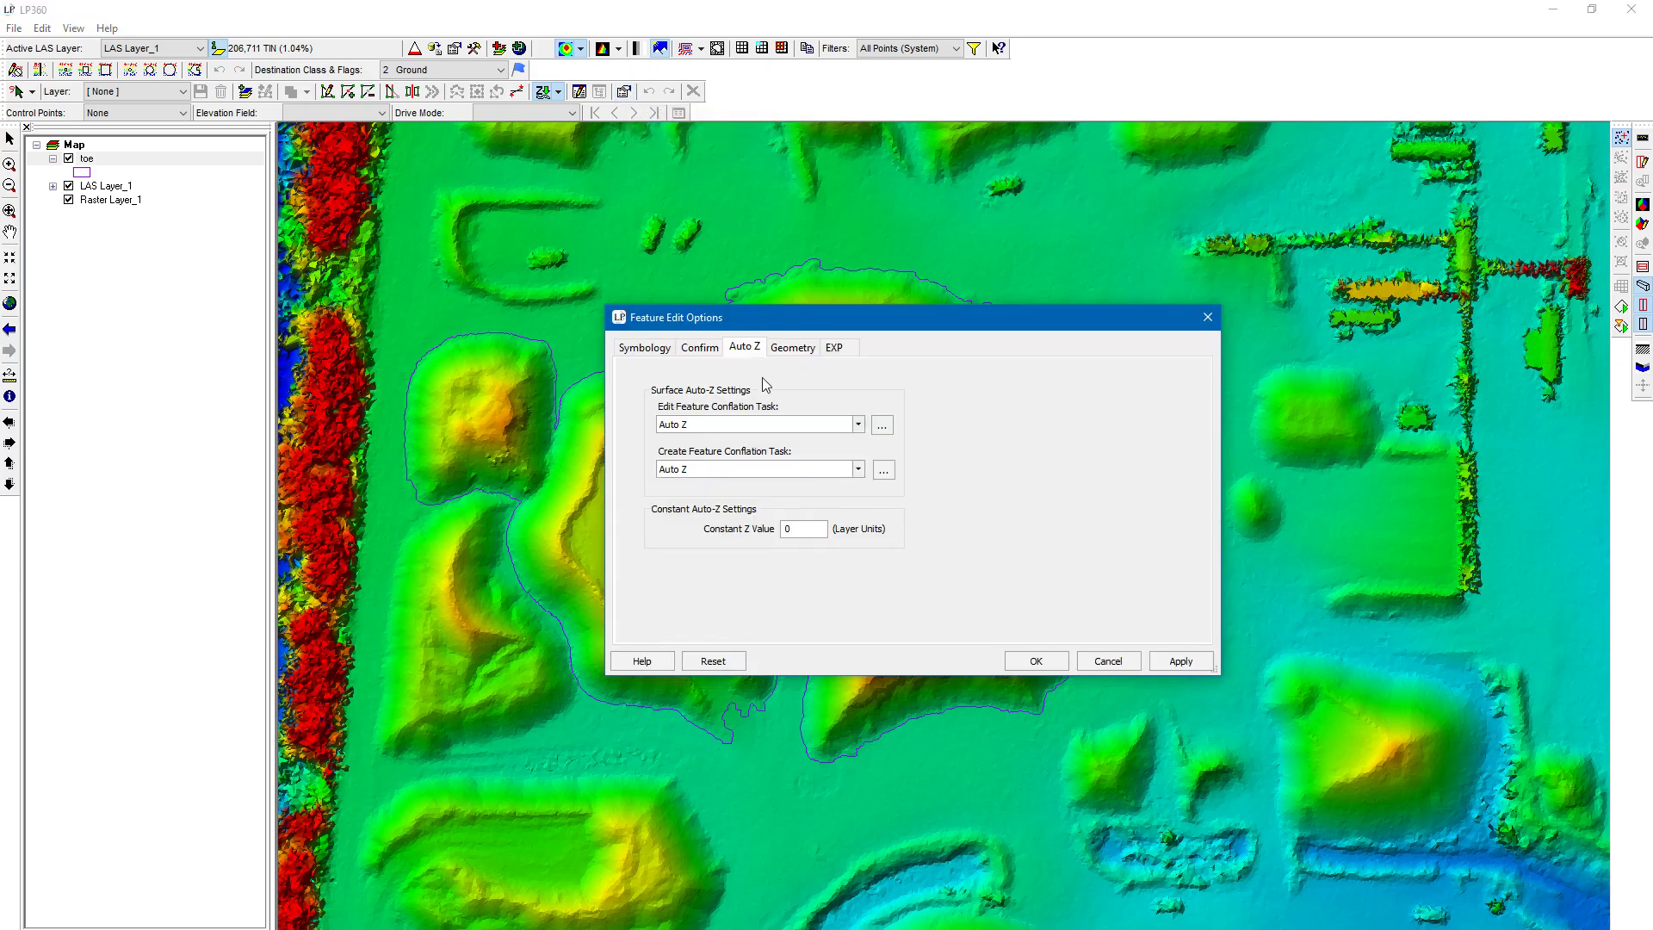
left_click(803, 532)
left_click(1212, 313)
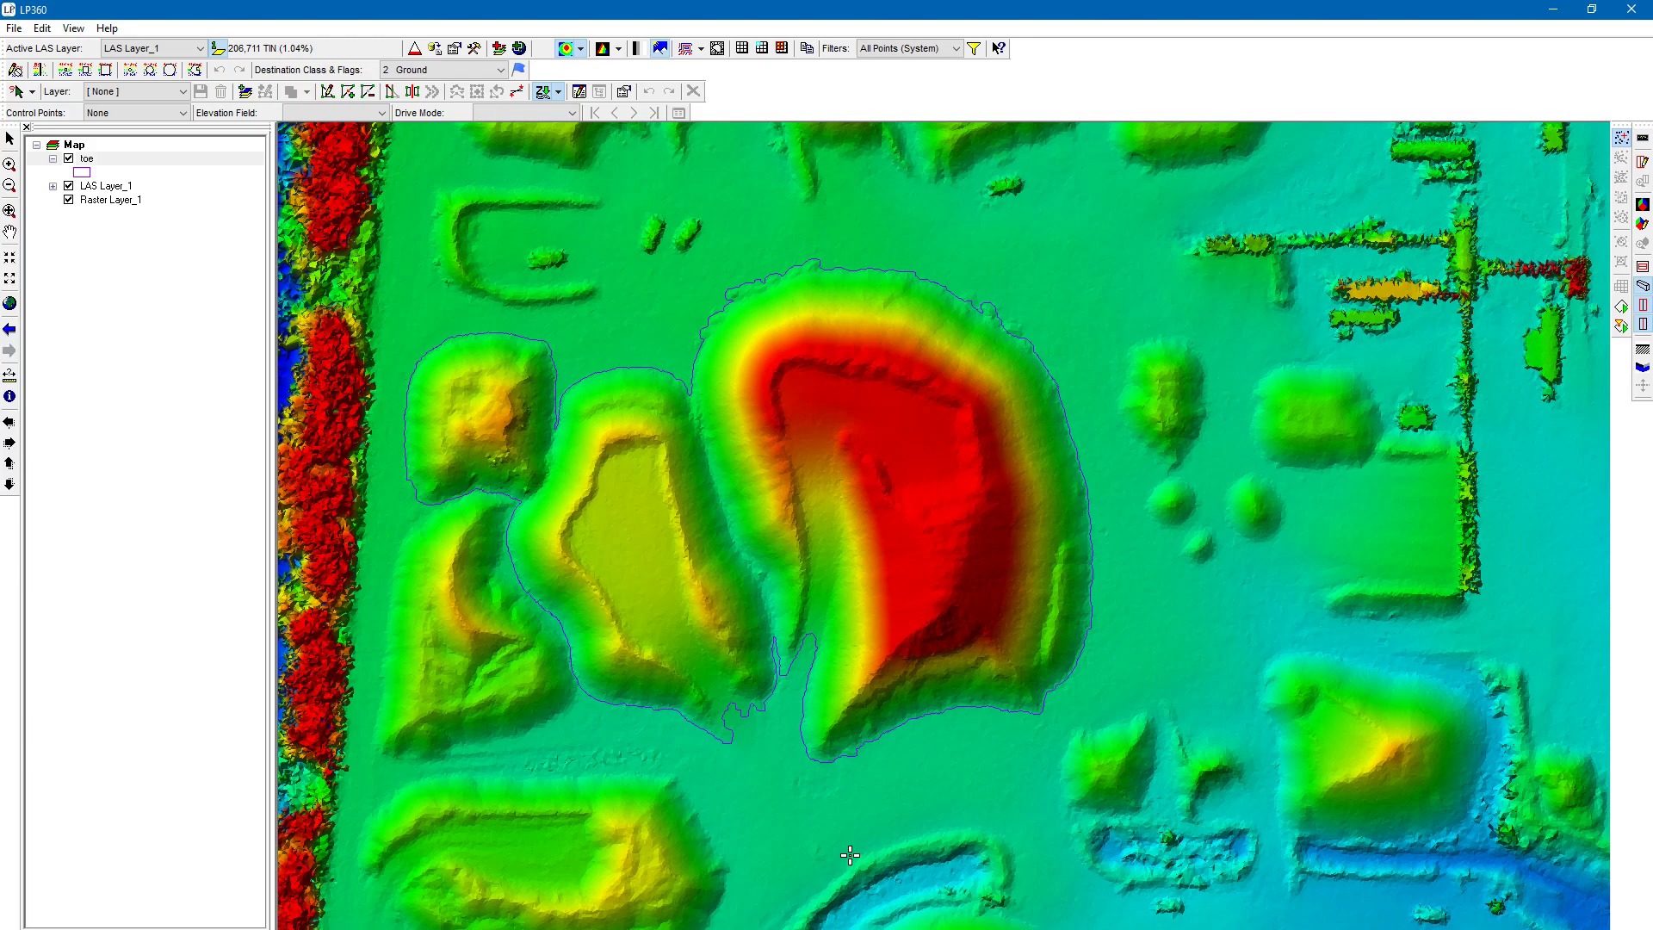
- Hide the elevation gradient display and examine how the toe line follows the stockpile edges on the orthophoto
scroll(749, 788, "up", 2)
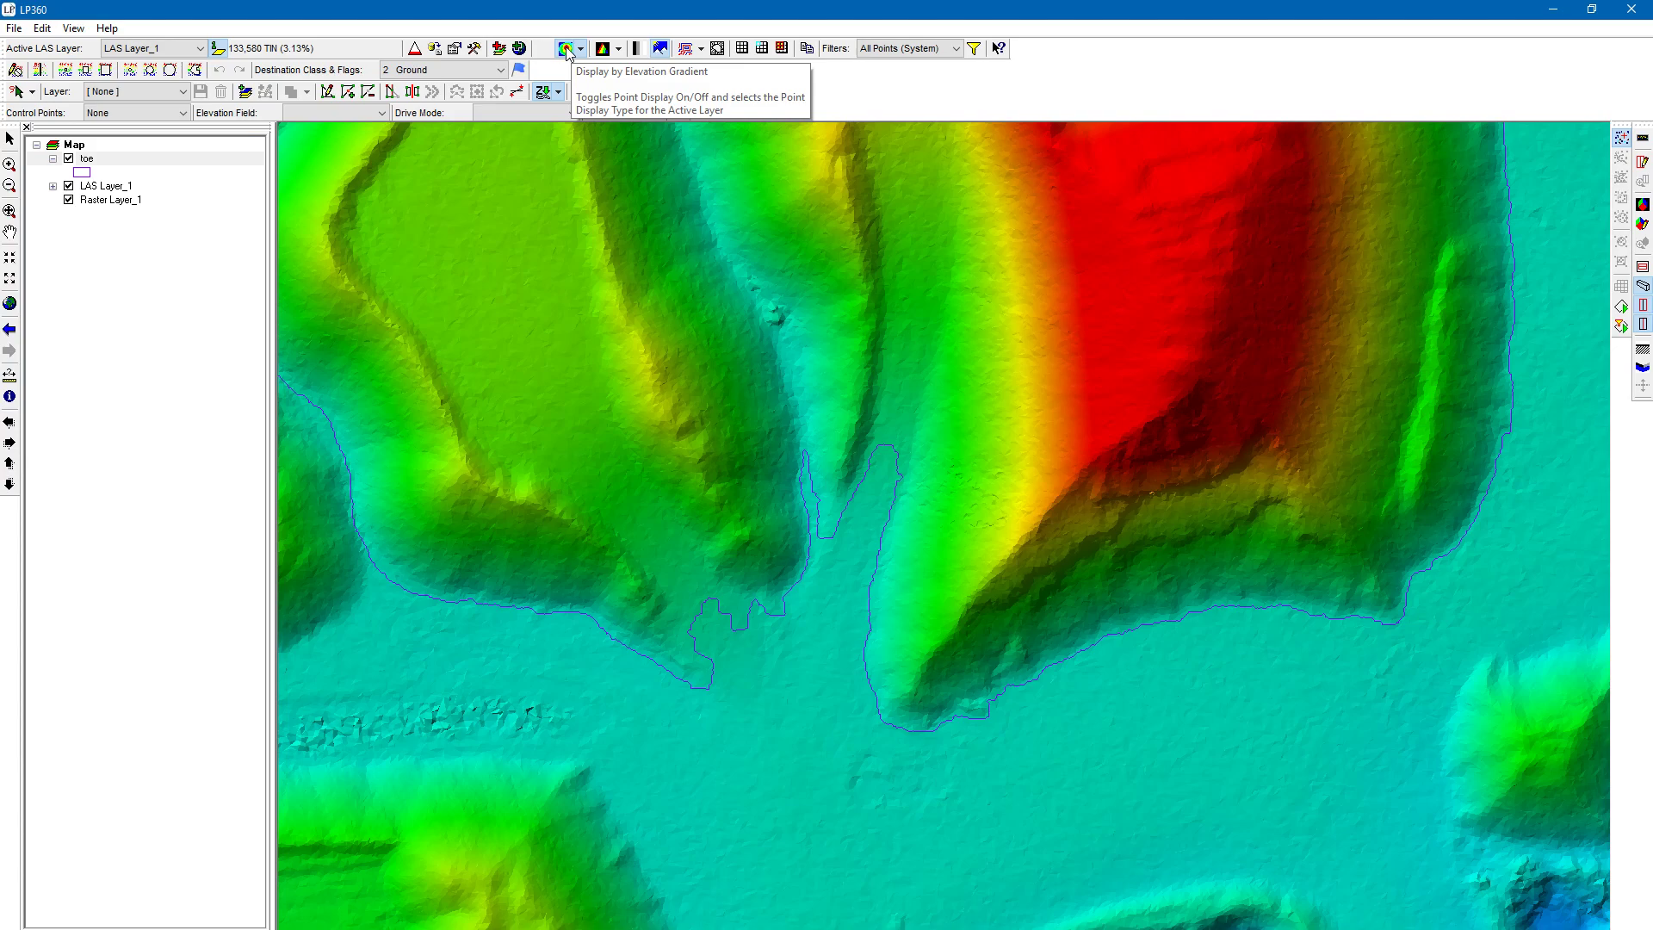
left_click(565, 48)
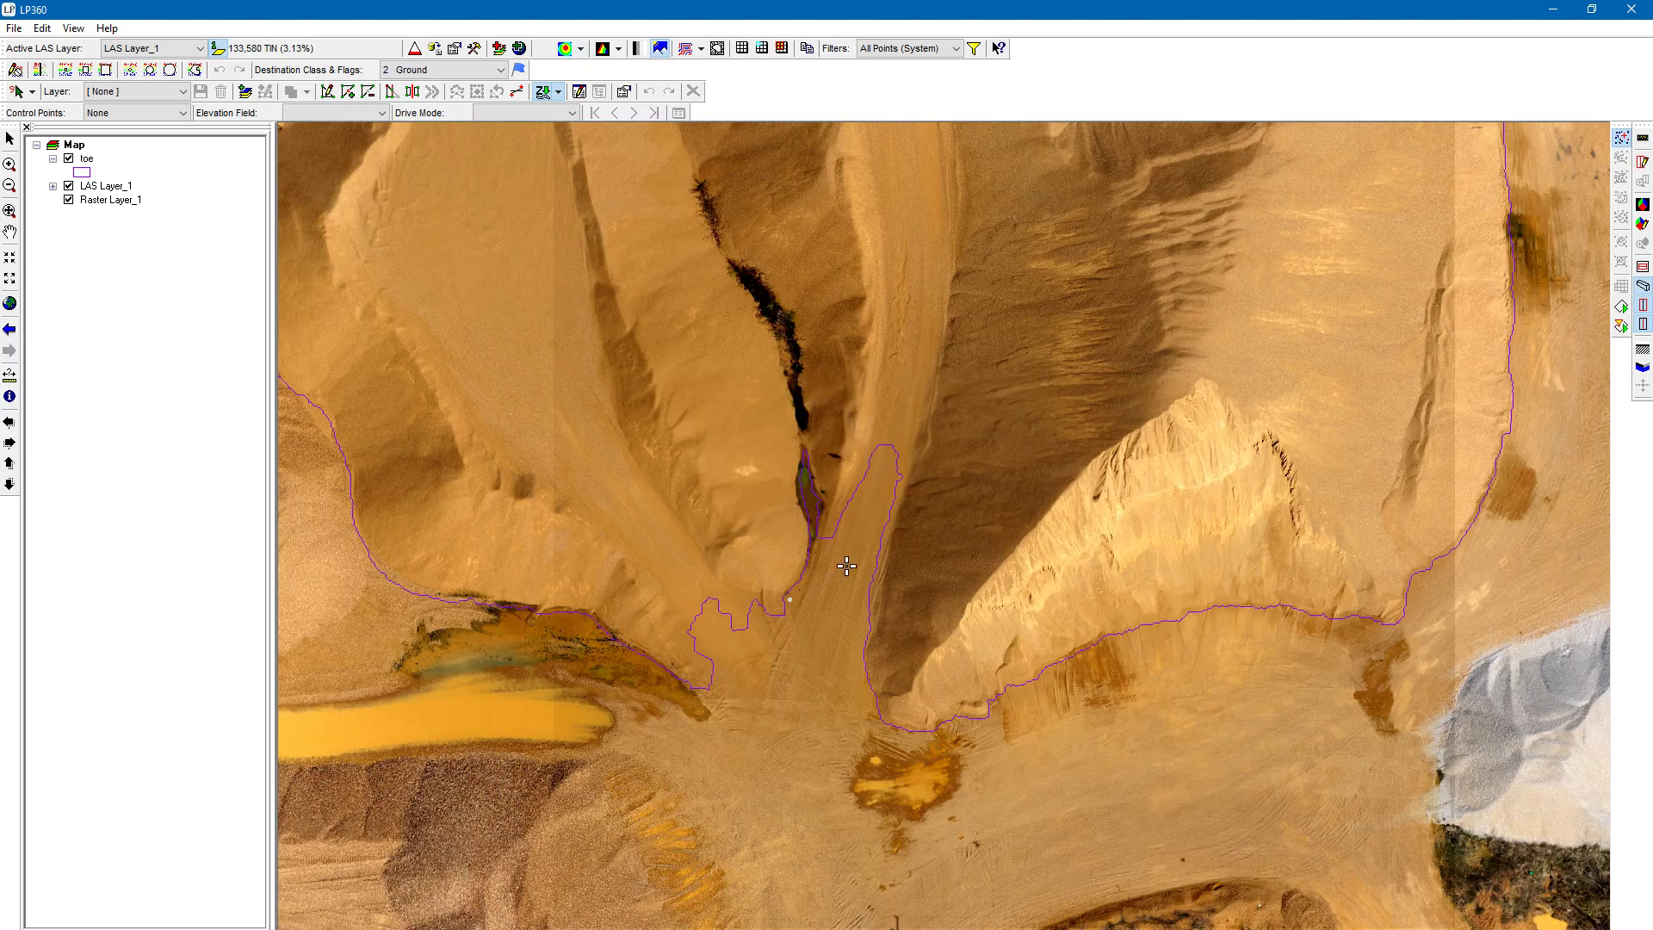
scroll(953, 324, "down", 3)
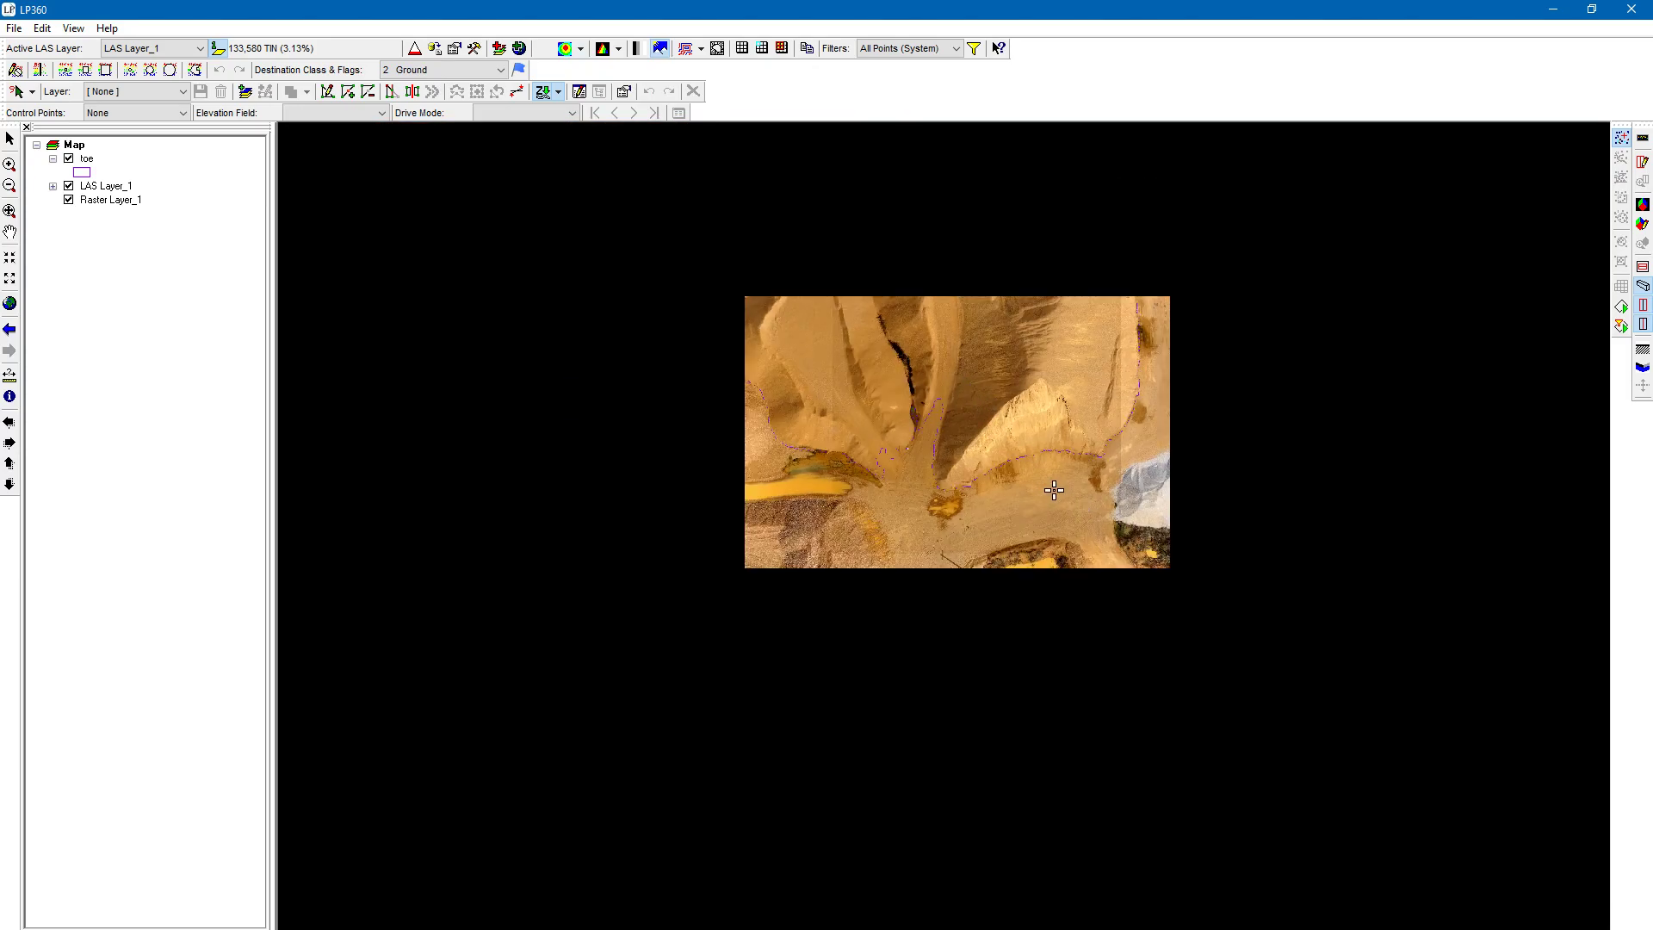
scroll(863, 313, "up", 5)
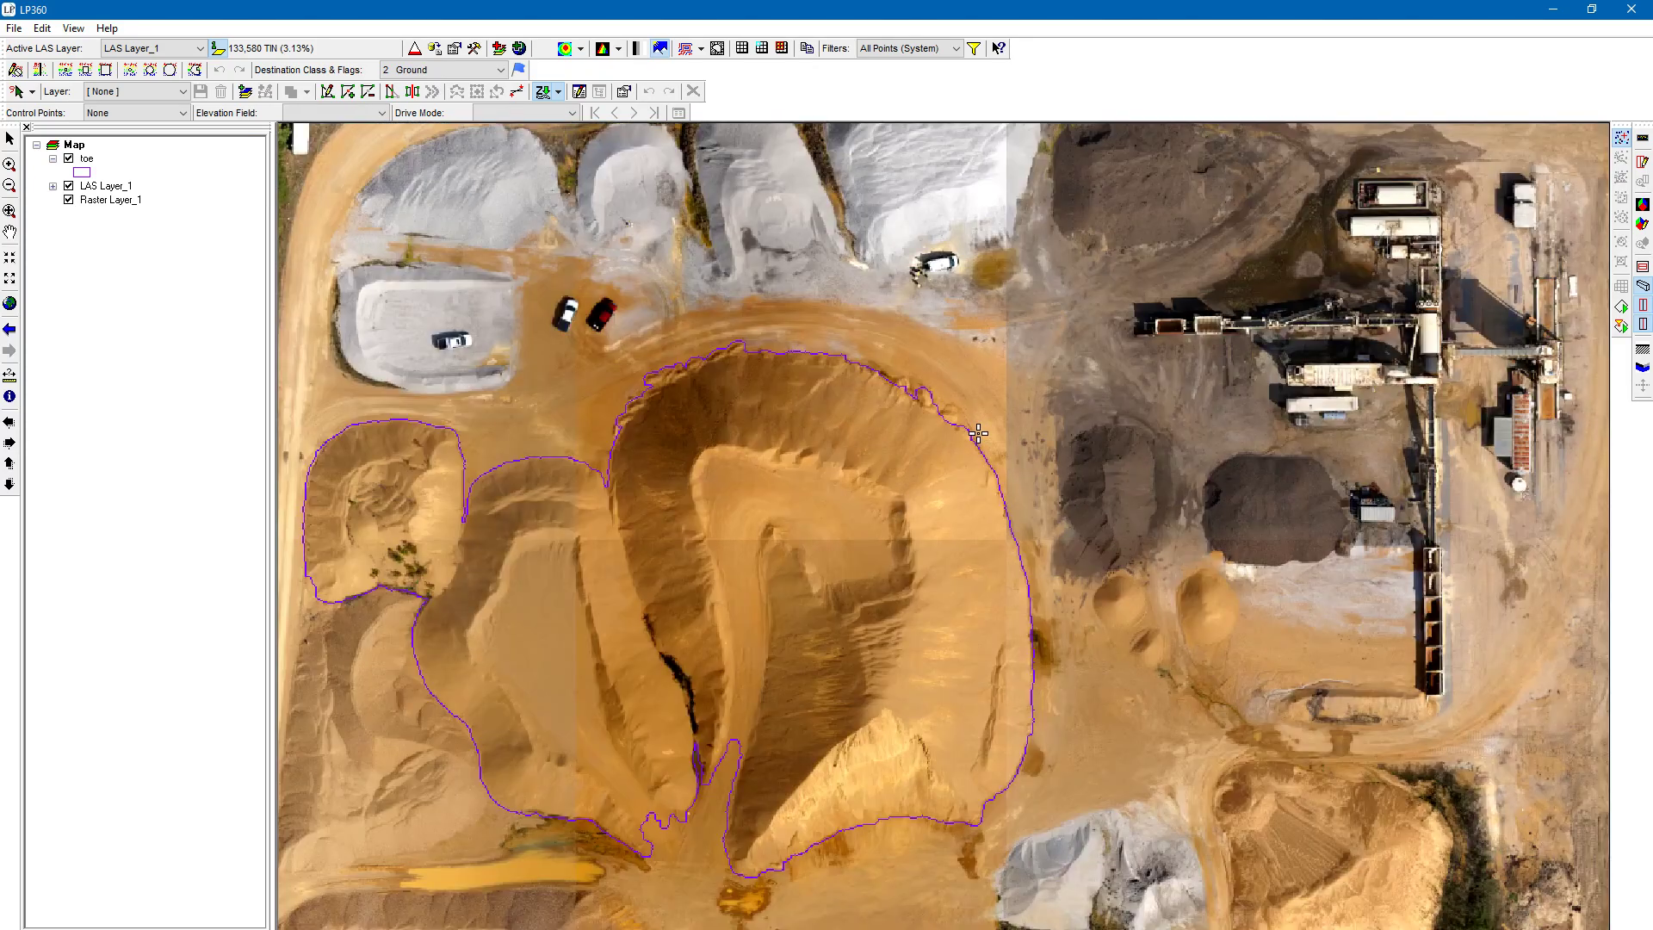
scroll(863, 312, "up", 3)
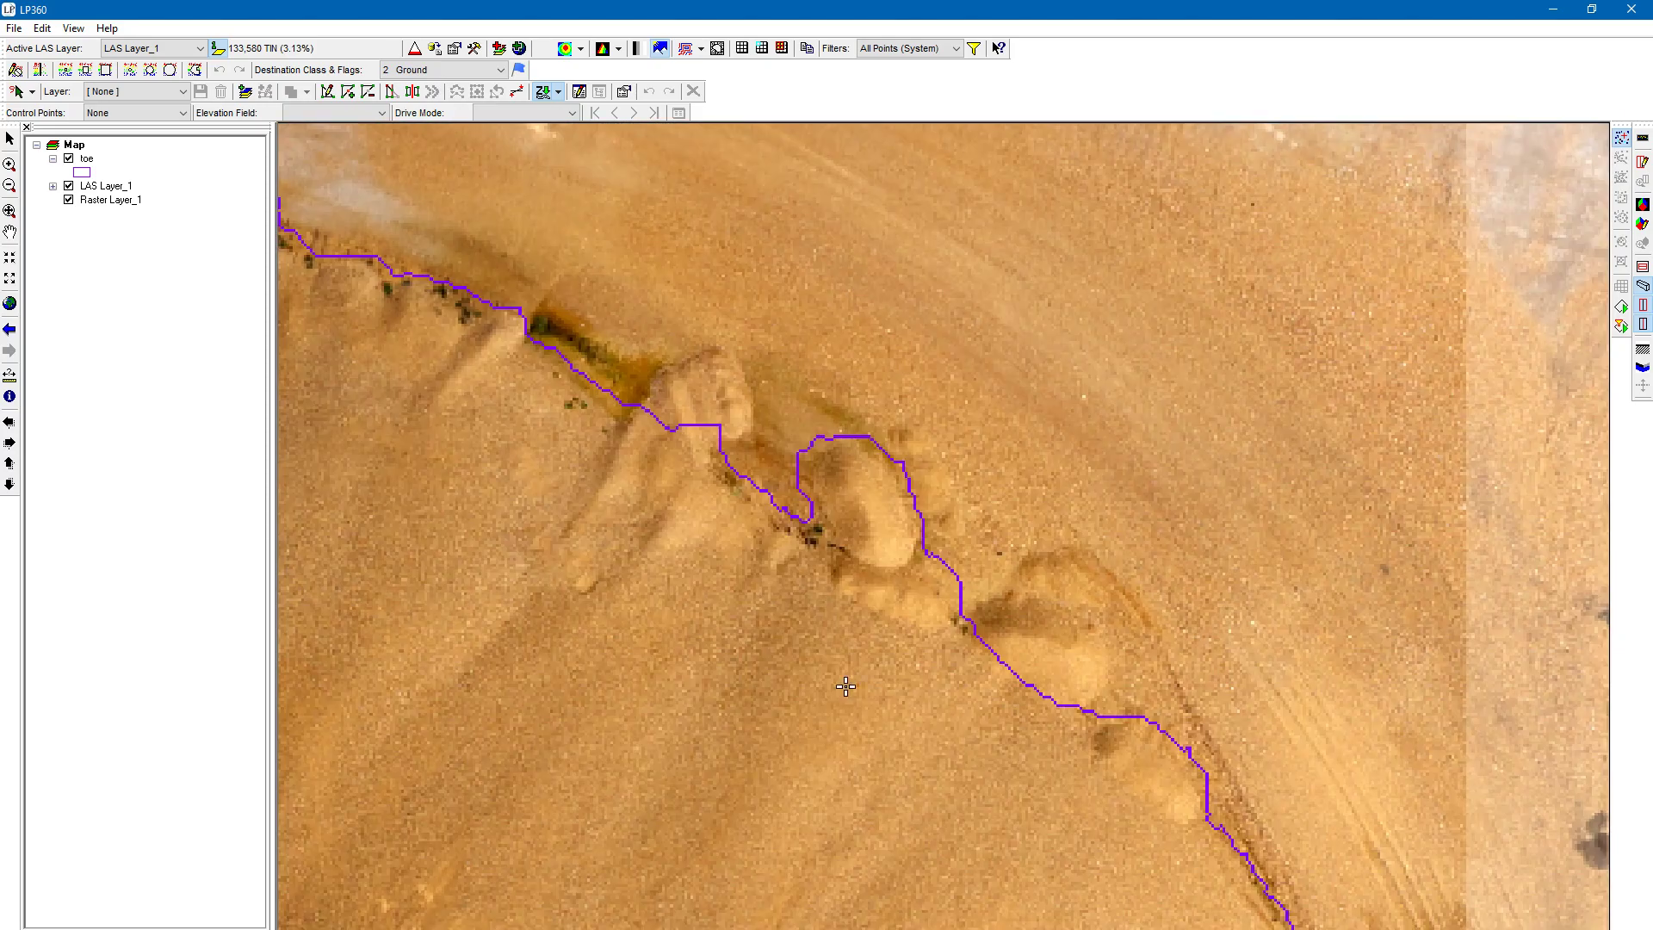
scroll(786, 698, "up", 1)
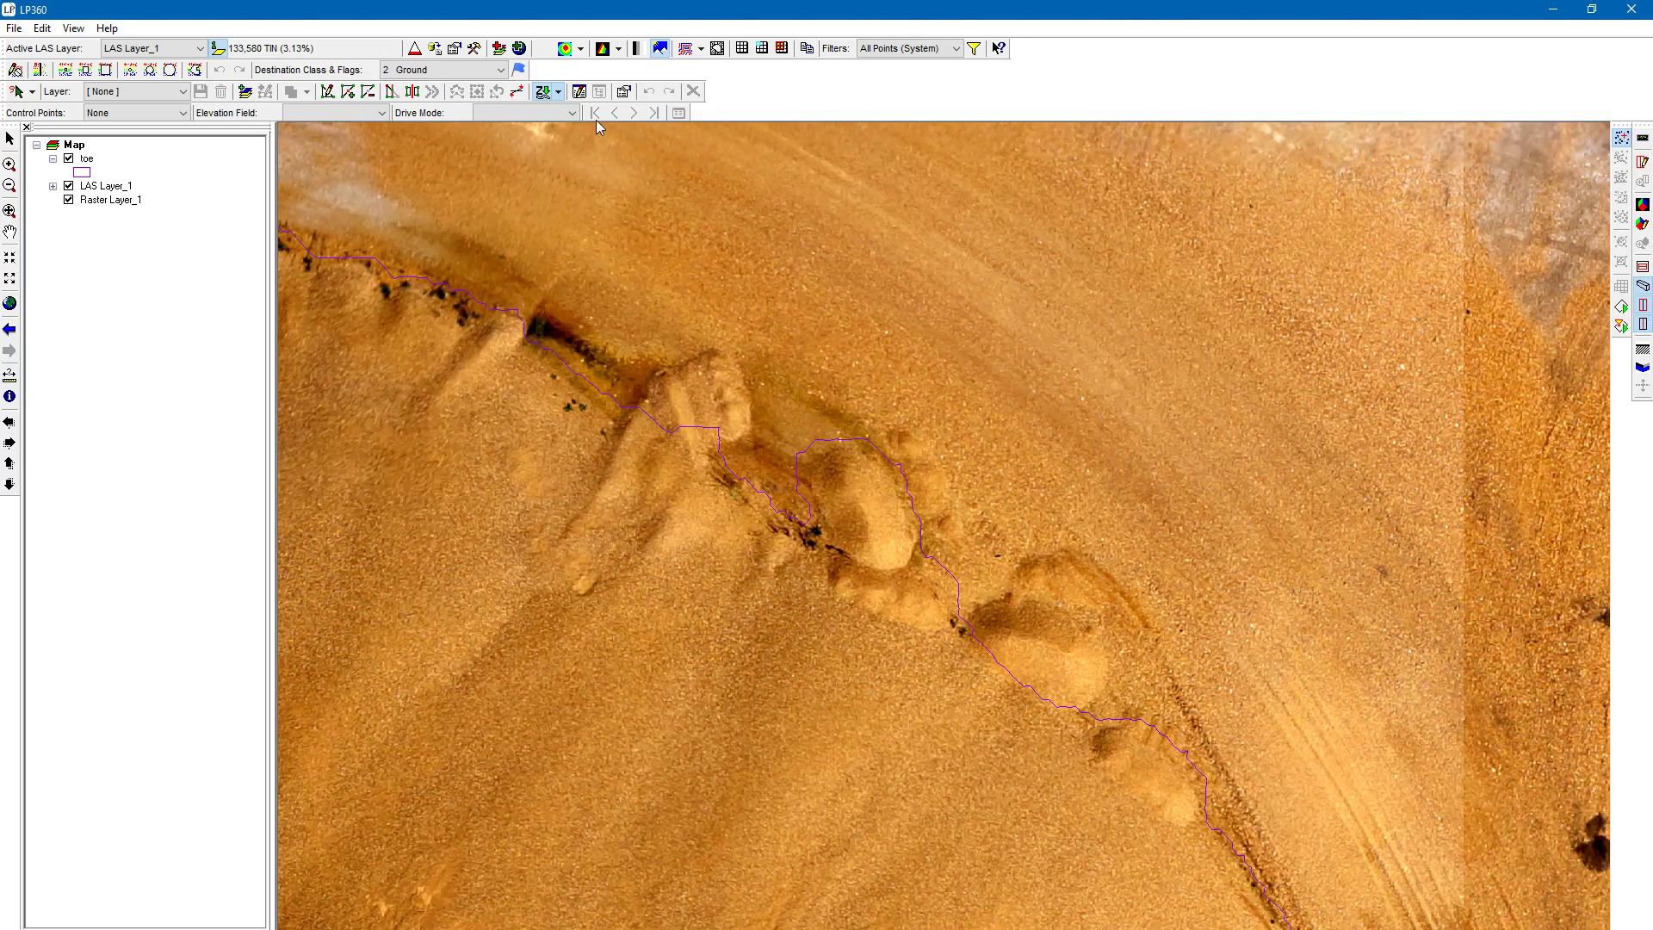
- Restore the elevation gradient display and examine the toe line along the upper edge of the large stockpile
left_click(564, 49)
scroll(687, 384, "down", 3)
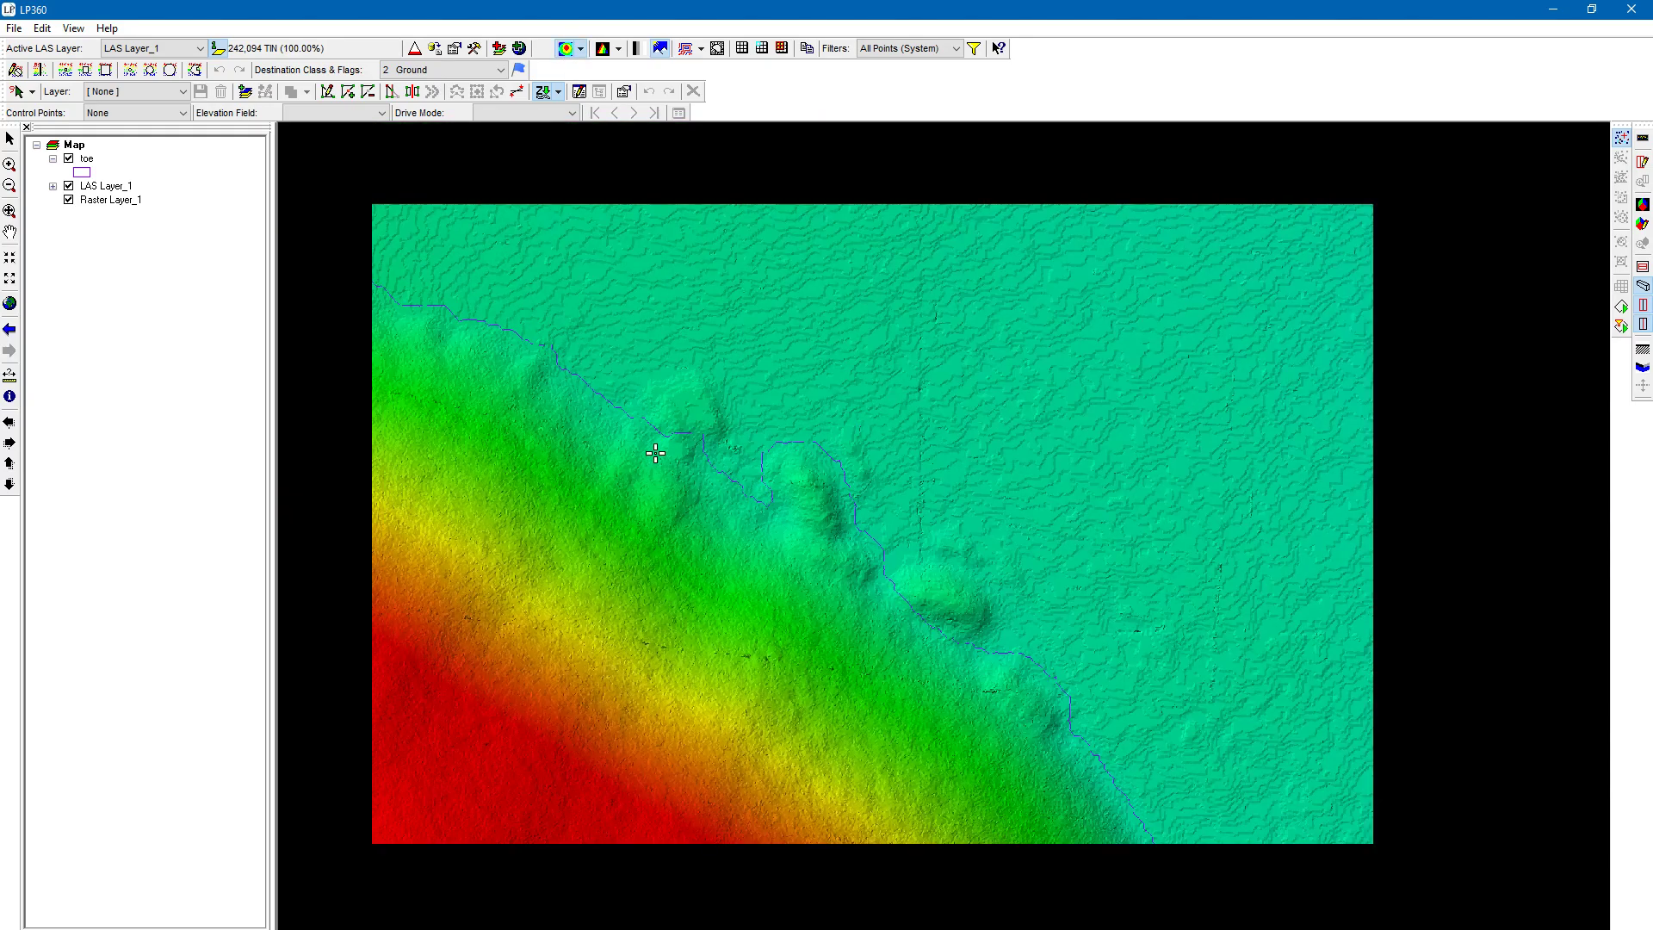
scroll(597, 631, "up", 4)
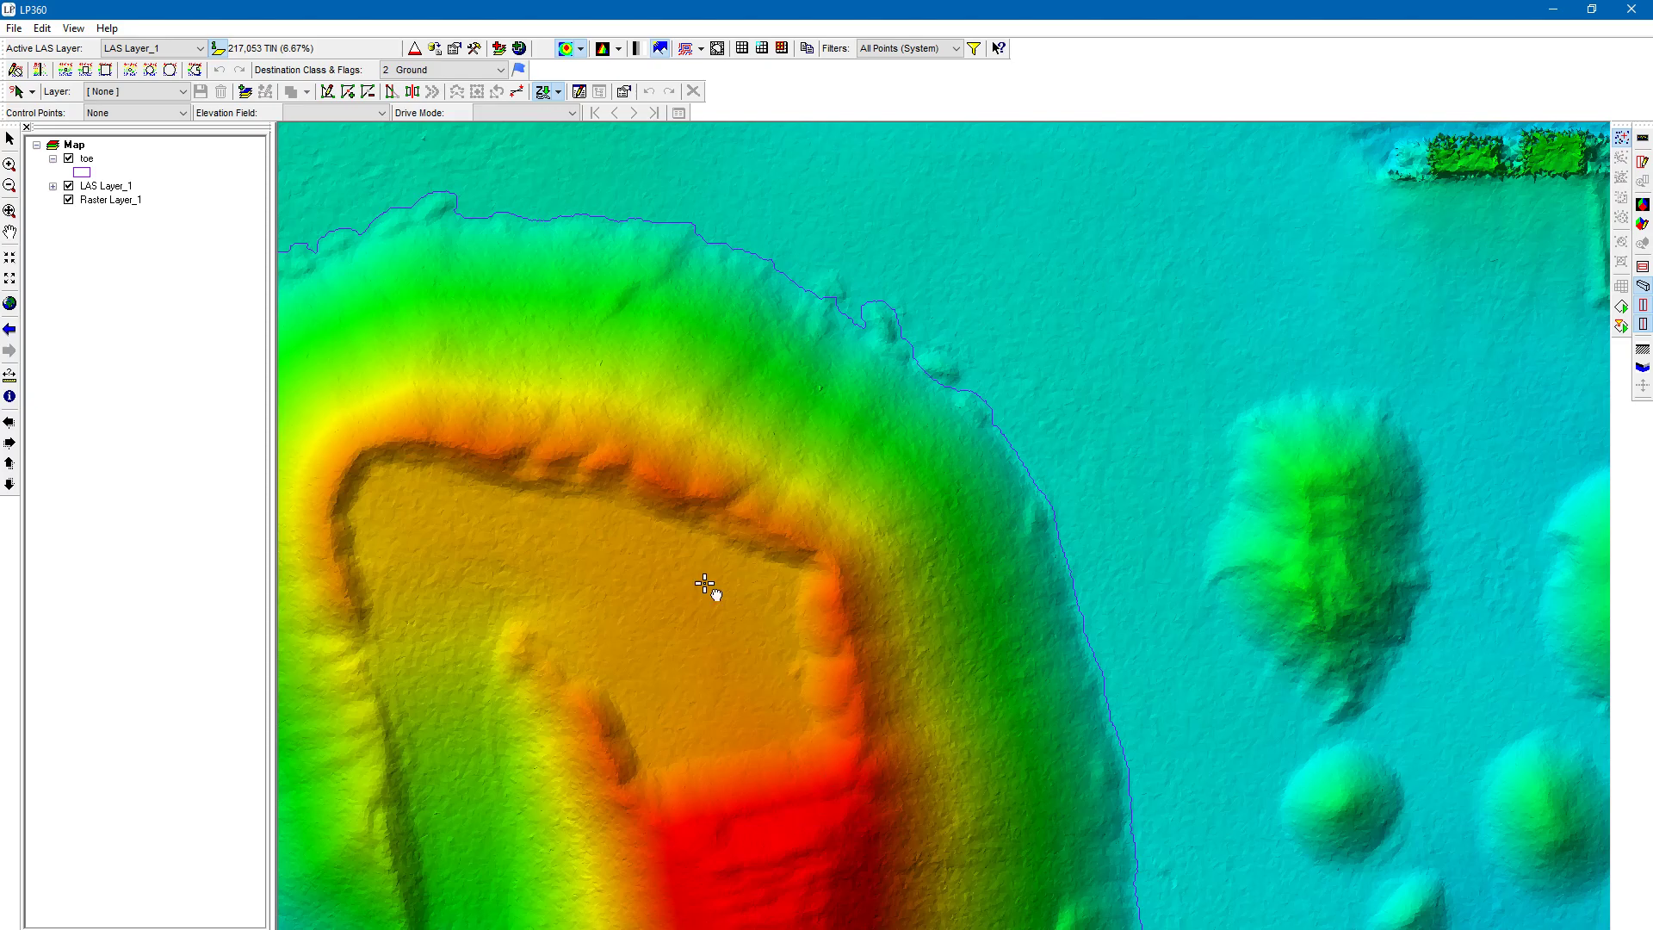
left_click_drag(704, 583, 842, 396)
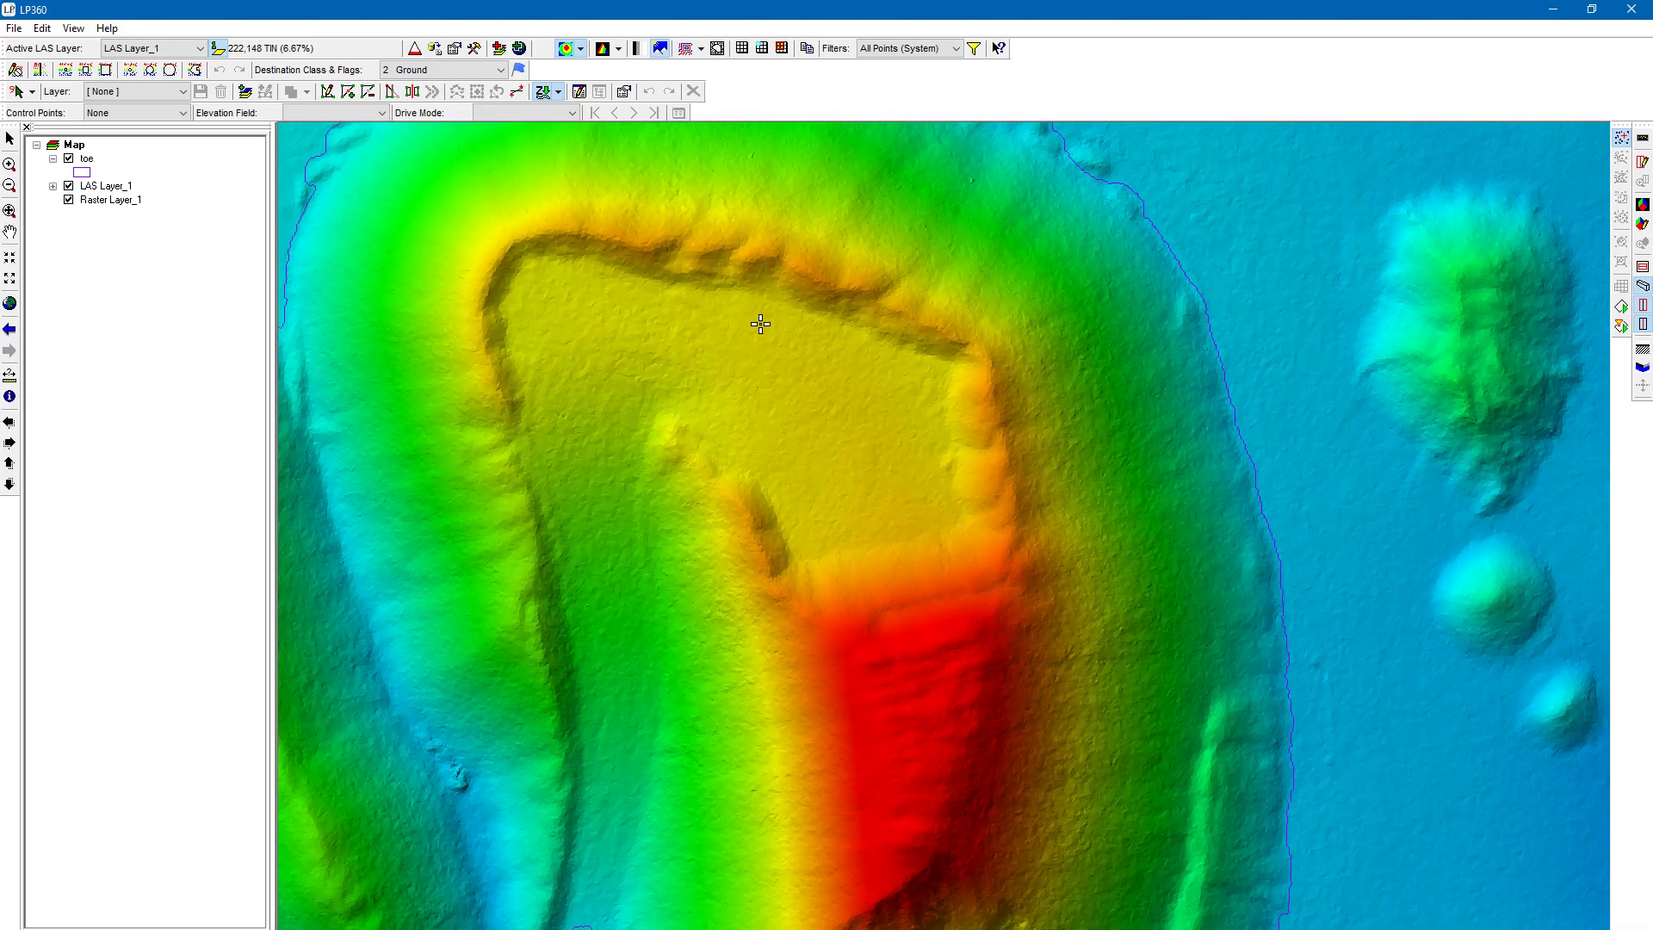
left_click_drag(761, 324, 786, 650)
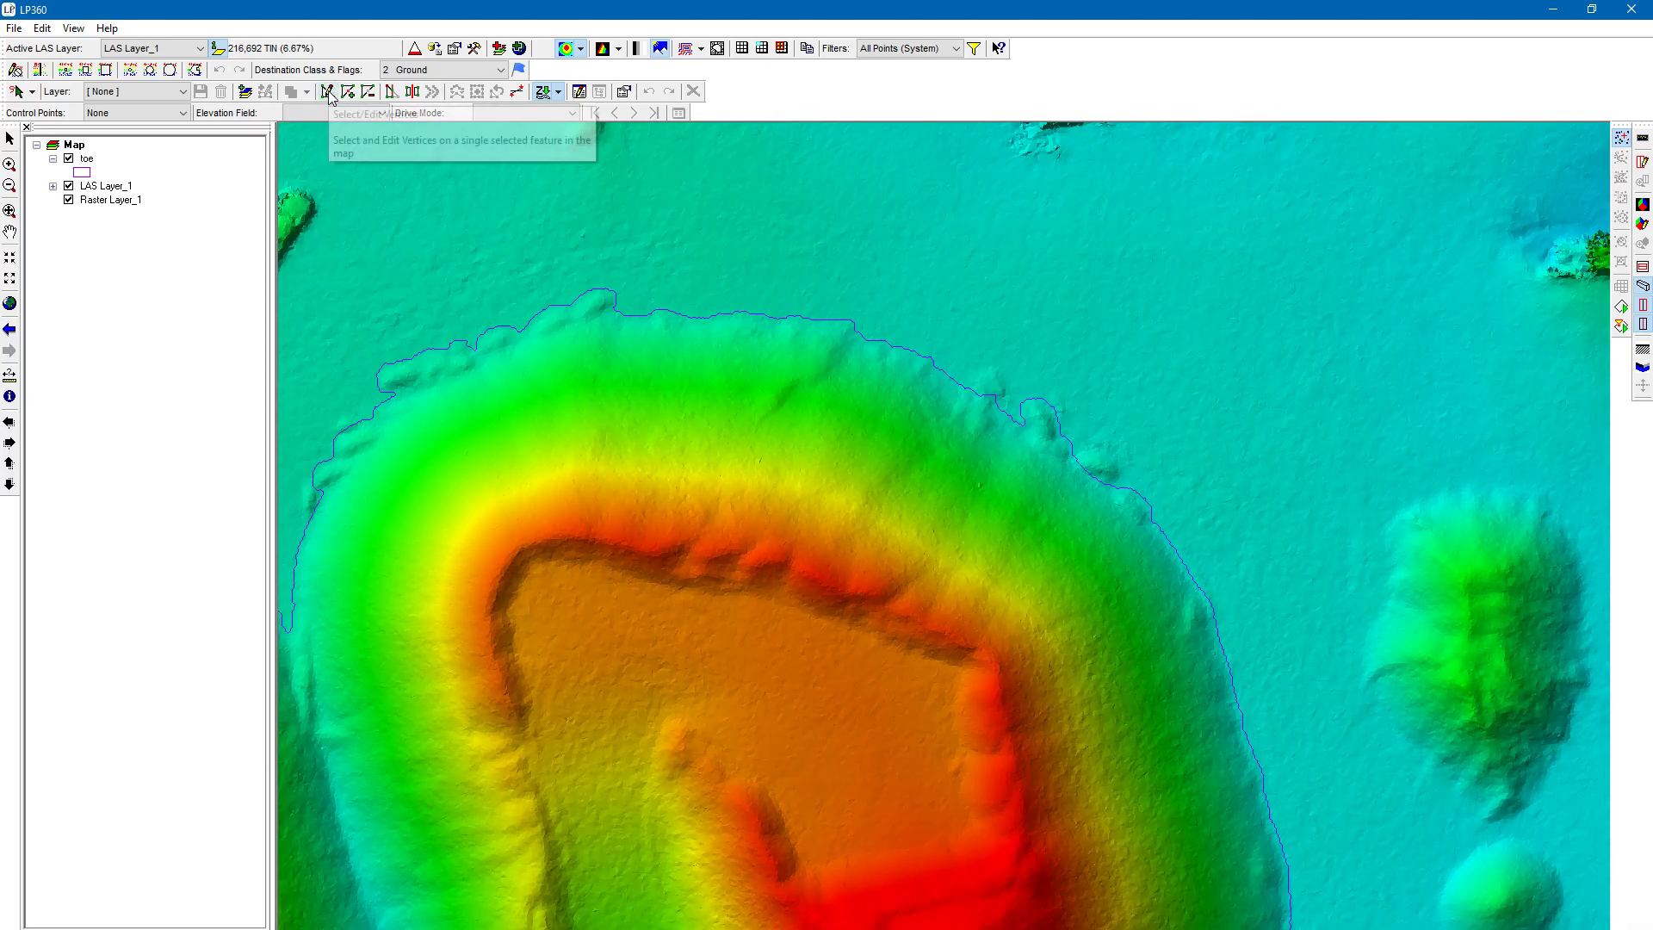
- Select the toe polygon at the upper edge of the large stockpile
left_click(33, 92)
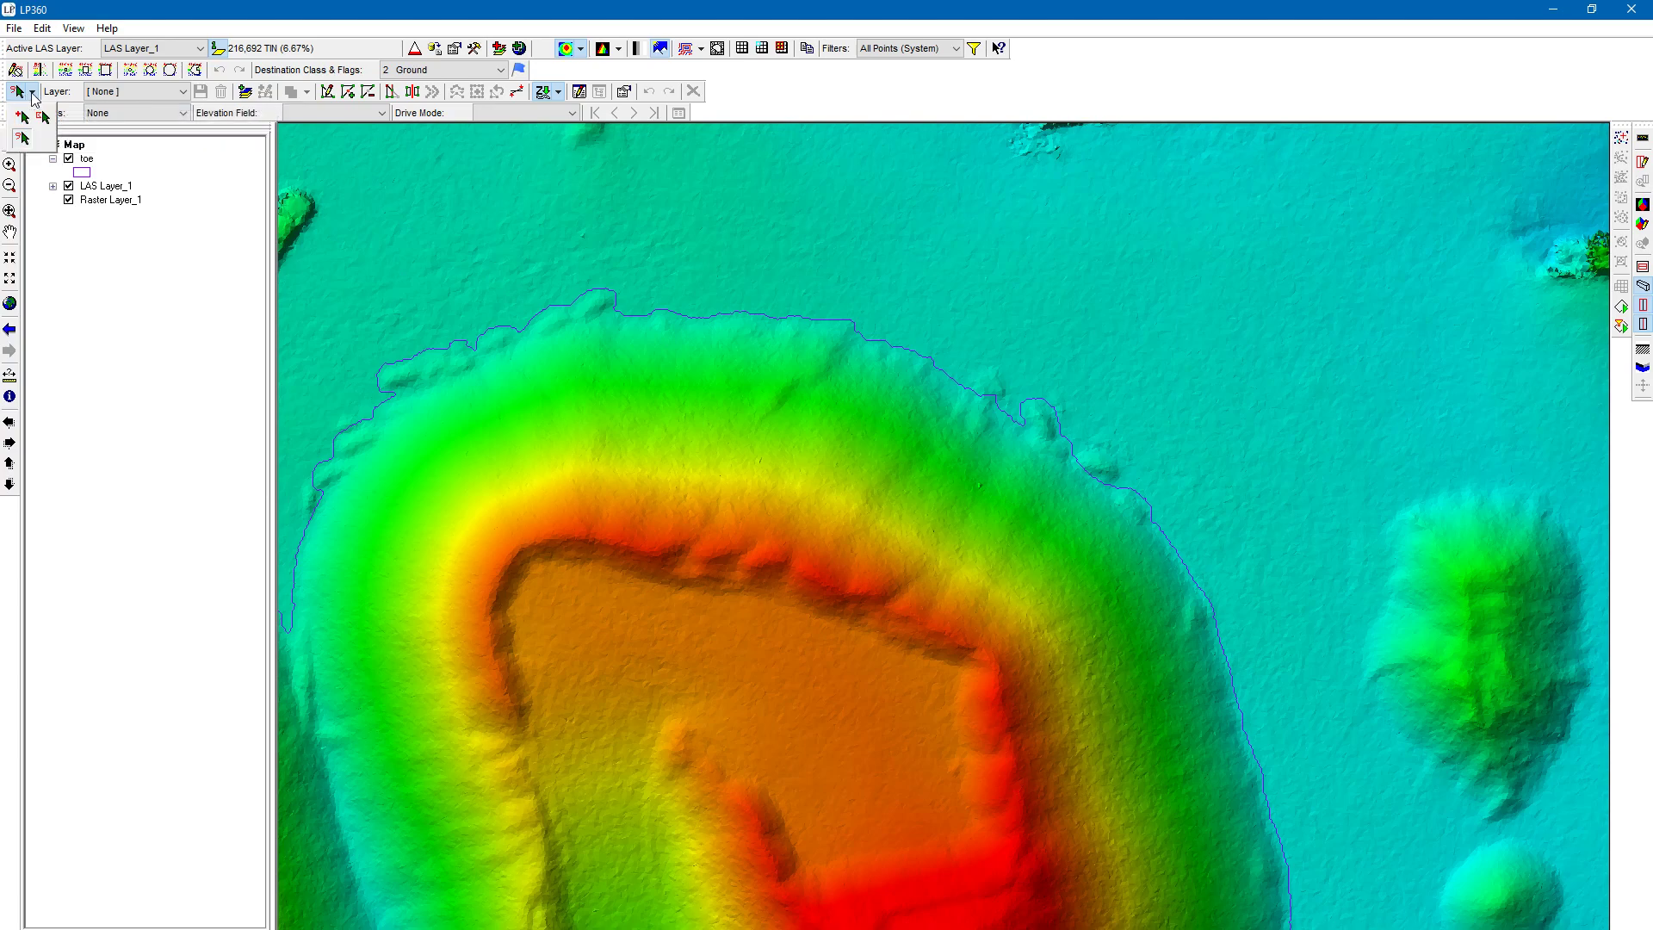
left_click(22, 138)
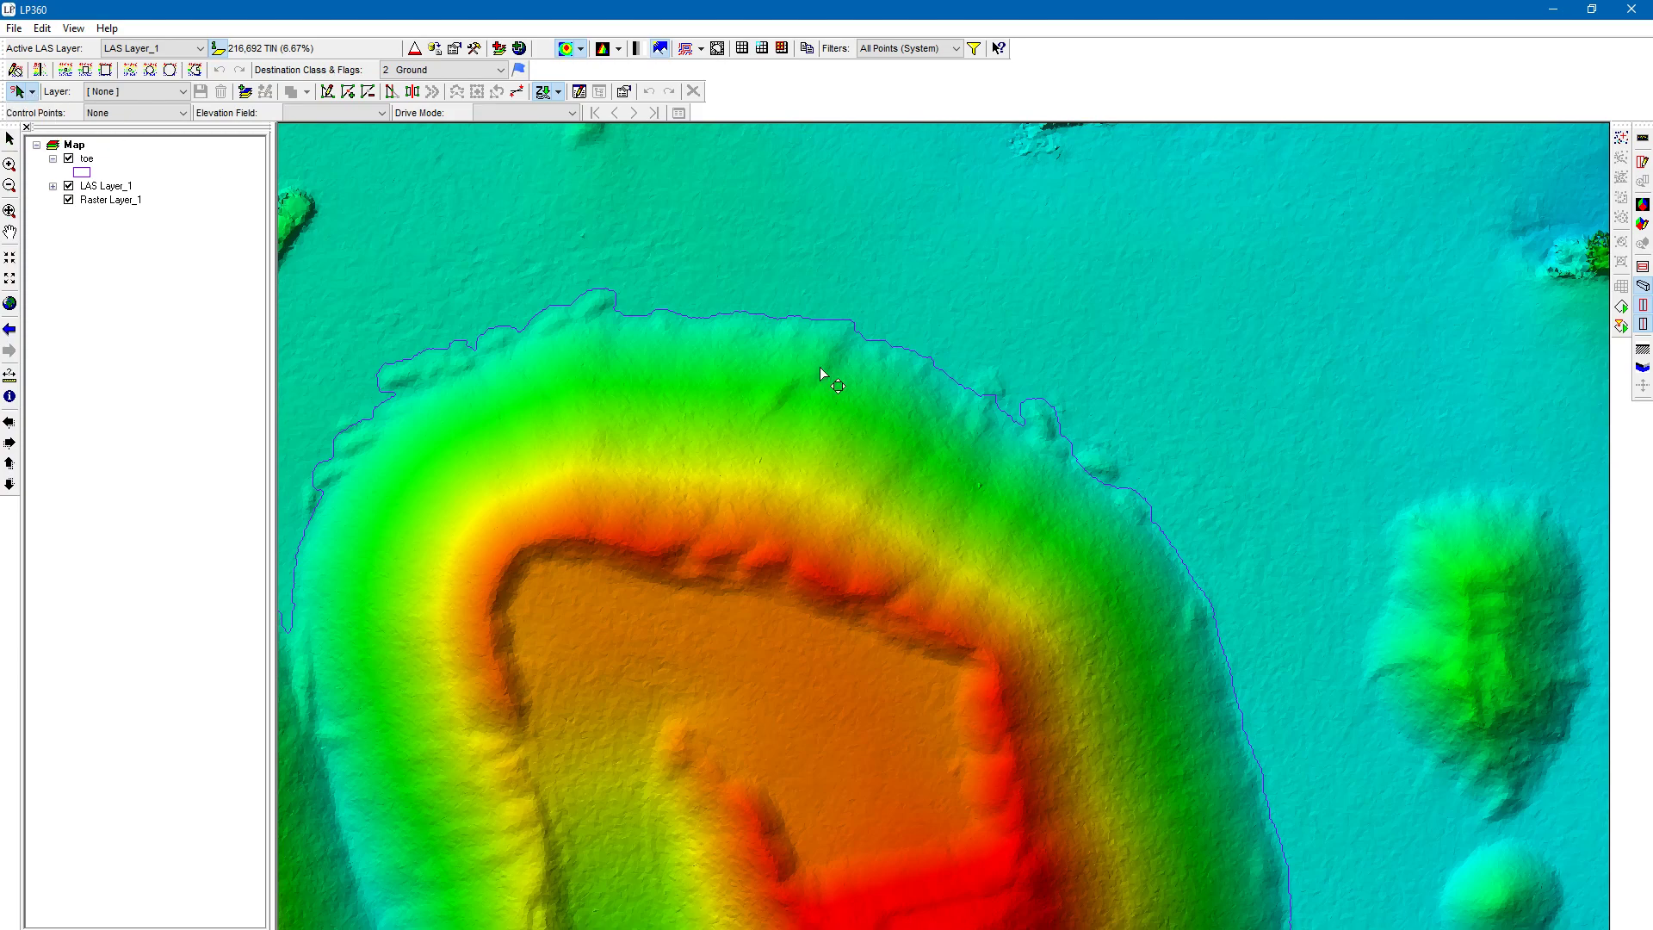
left_click(793, 317)
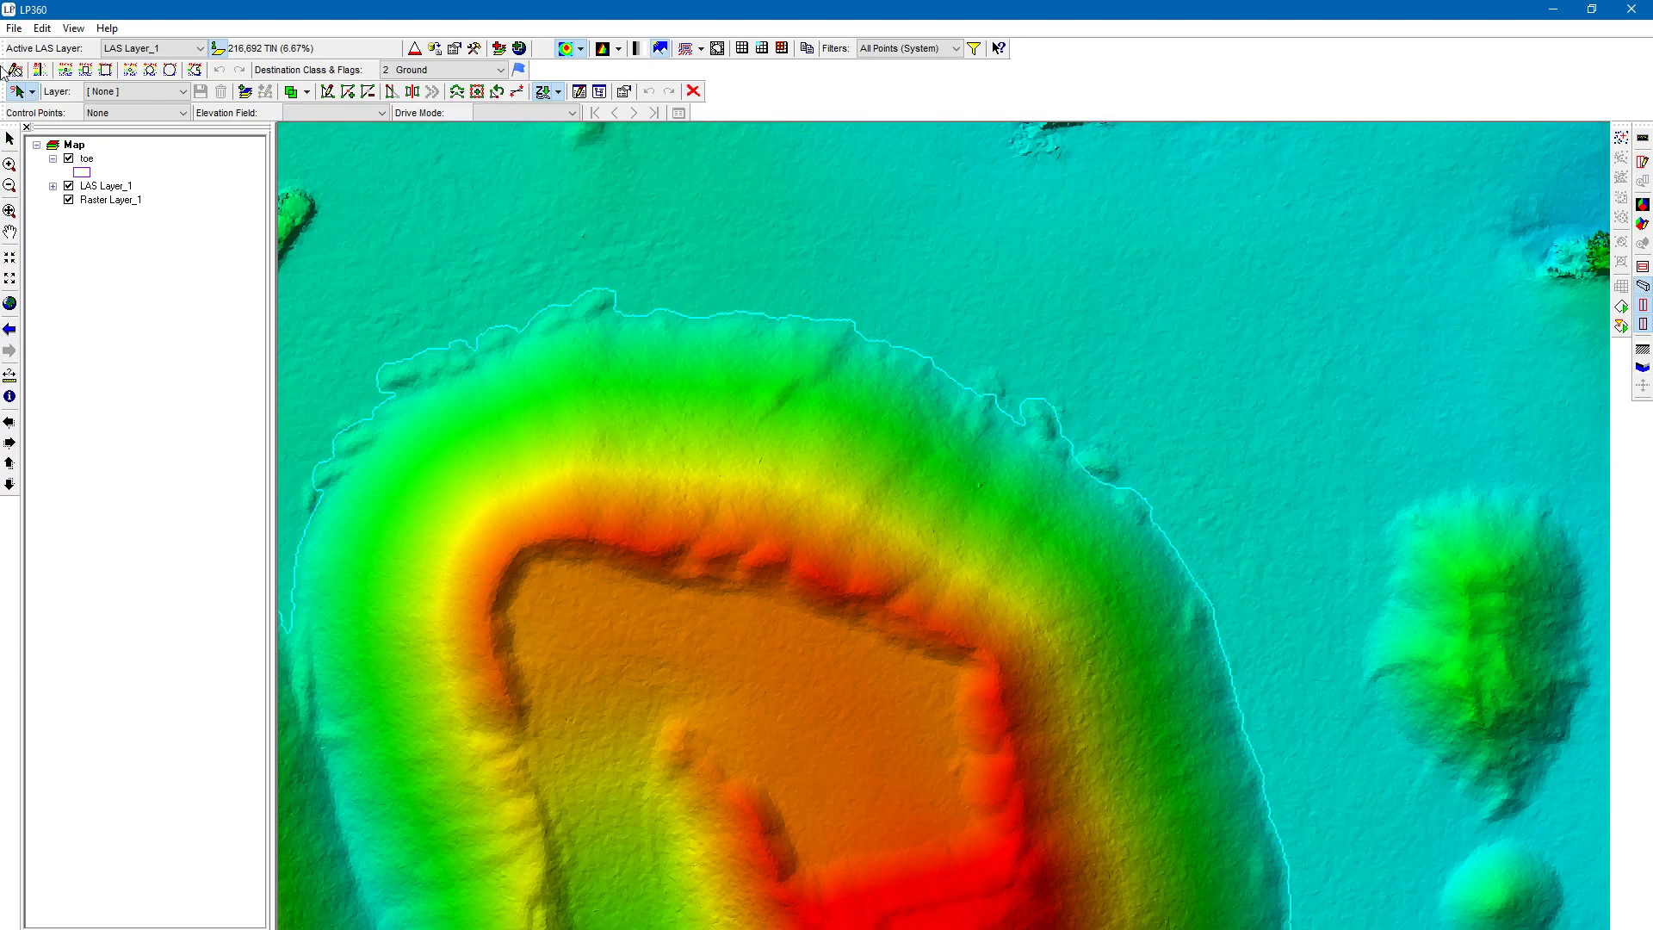
- Activate Select/Edit Features and select the toe polygon with a rectangle across the large stockpile's upper edge
left_click(715, 230)
mouse_move(663, 467)
left_mouse_down()
mouse_move(571, 196)
mouse_move(756, 241)
left_mouse_up()
left_click(32, 91)
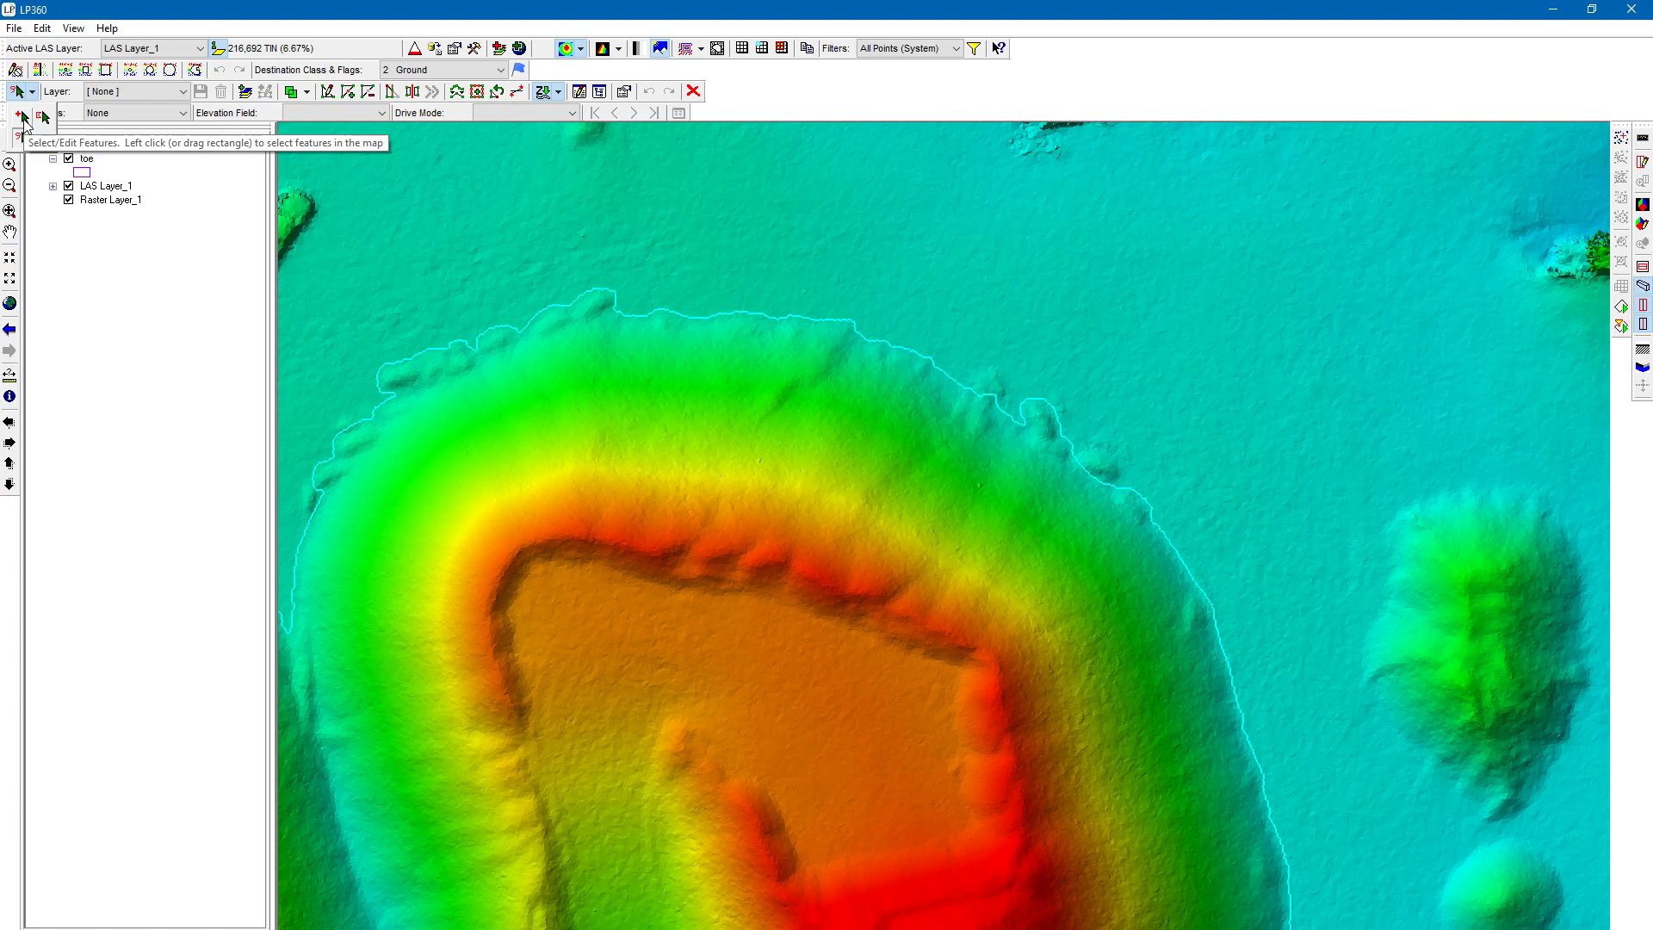
left_click(23, 123)
left_click_drag(463, 238, 761, 537)
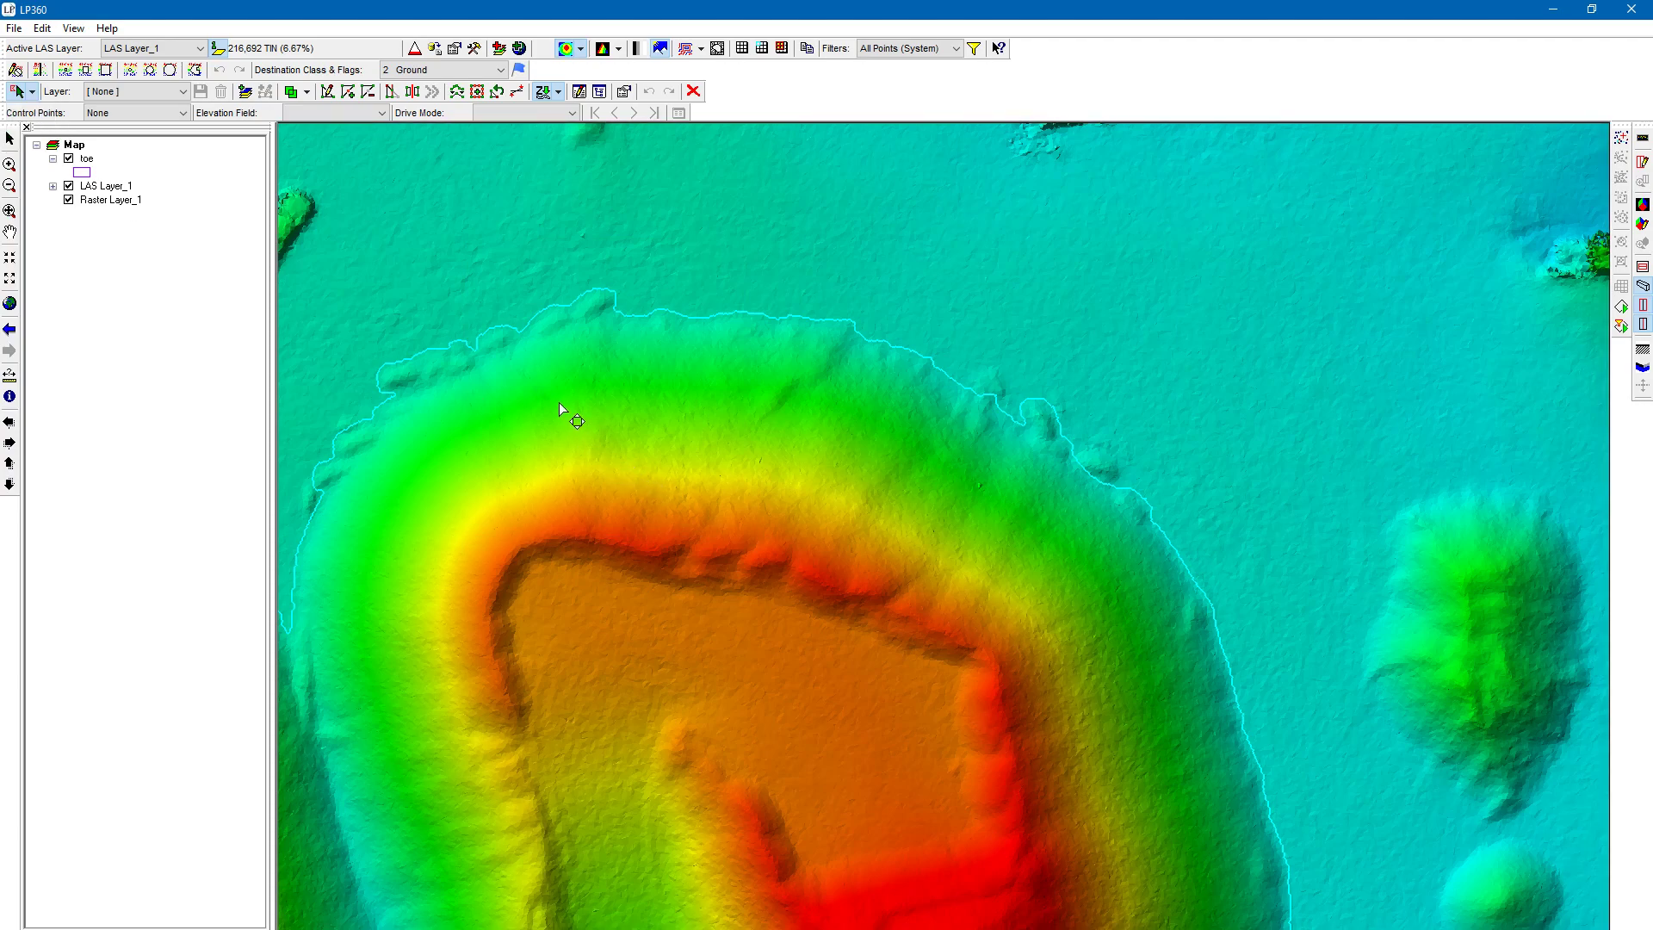
- Select the toe feature by drawing a multi-sided selection polygon around the upper edge of the large stockpile
left_click(564, 432)
left_click(636, 467)
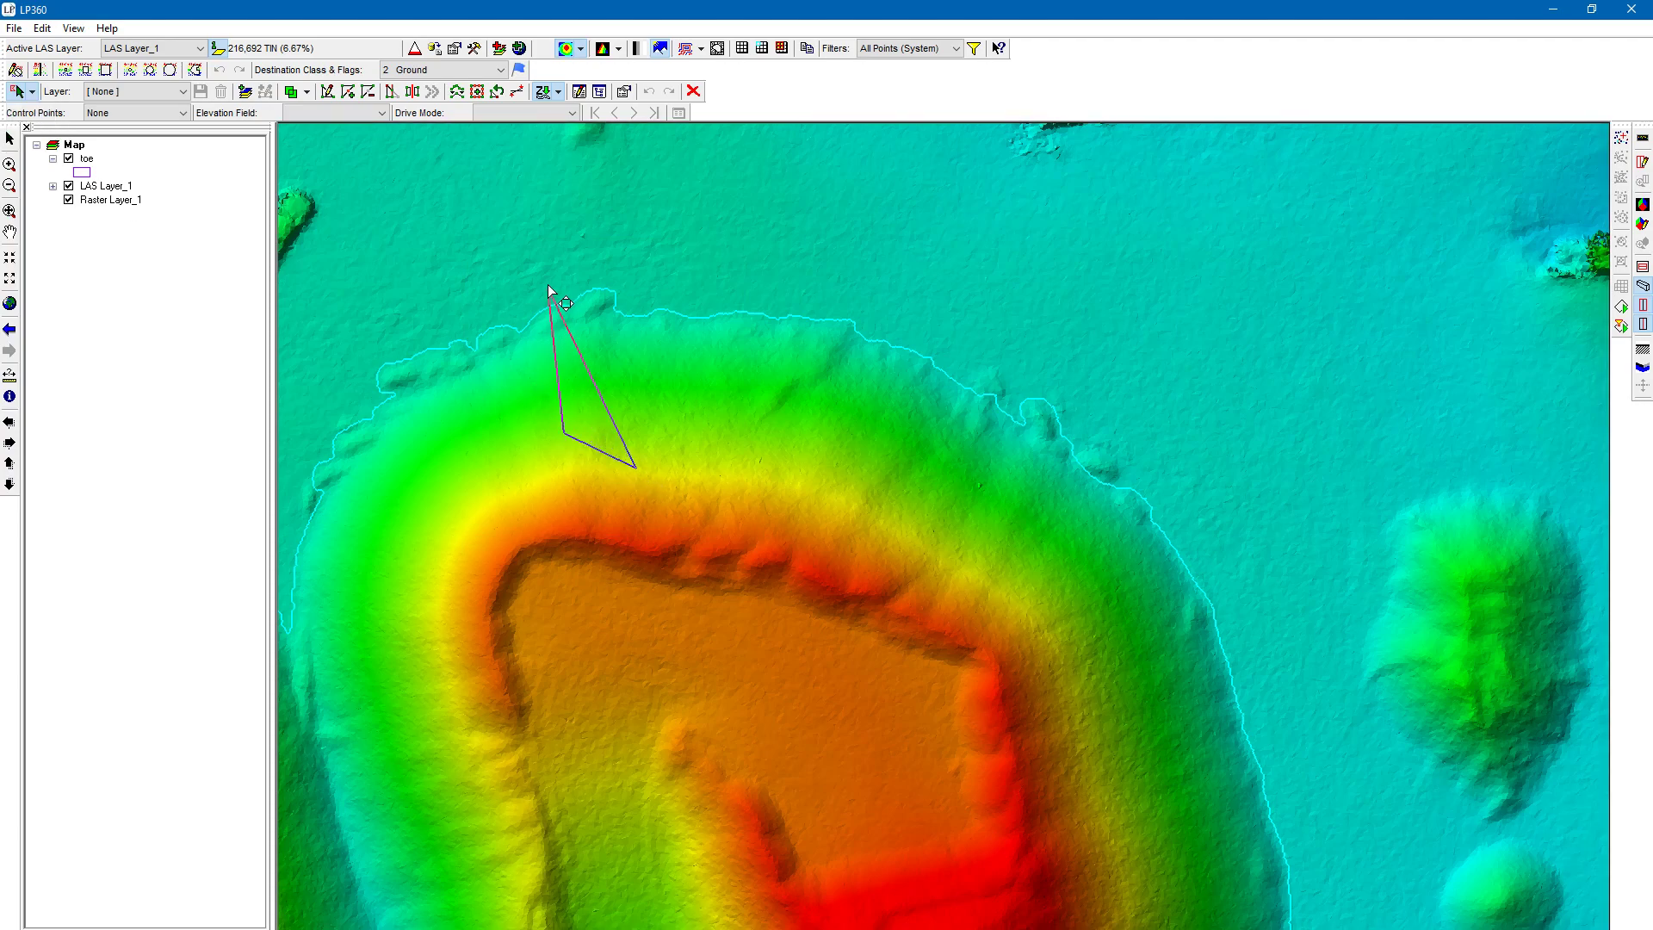
left_click(519, 248)
left_click(583, 203)
left_click(756, 195)
left_click(911, 213)
left_click(1111, 284)
left_click(1190, 385)
left_click(1116, 547)
left_click(1016, 611)
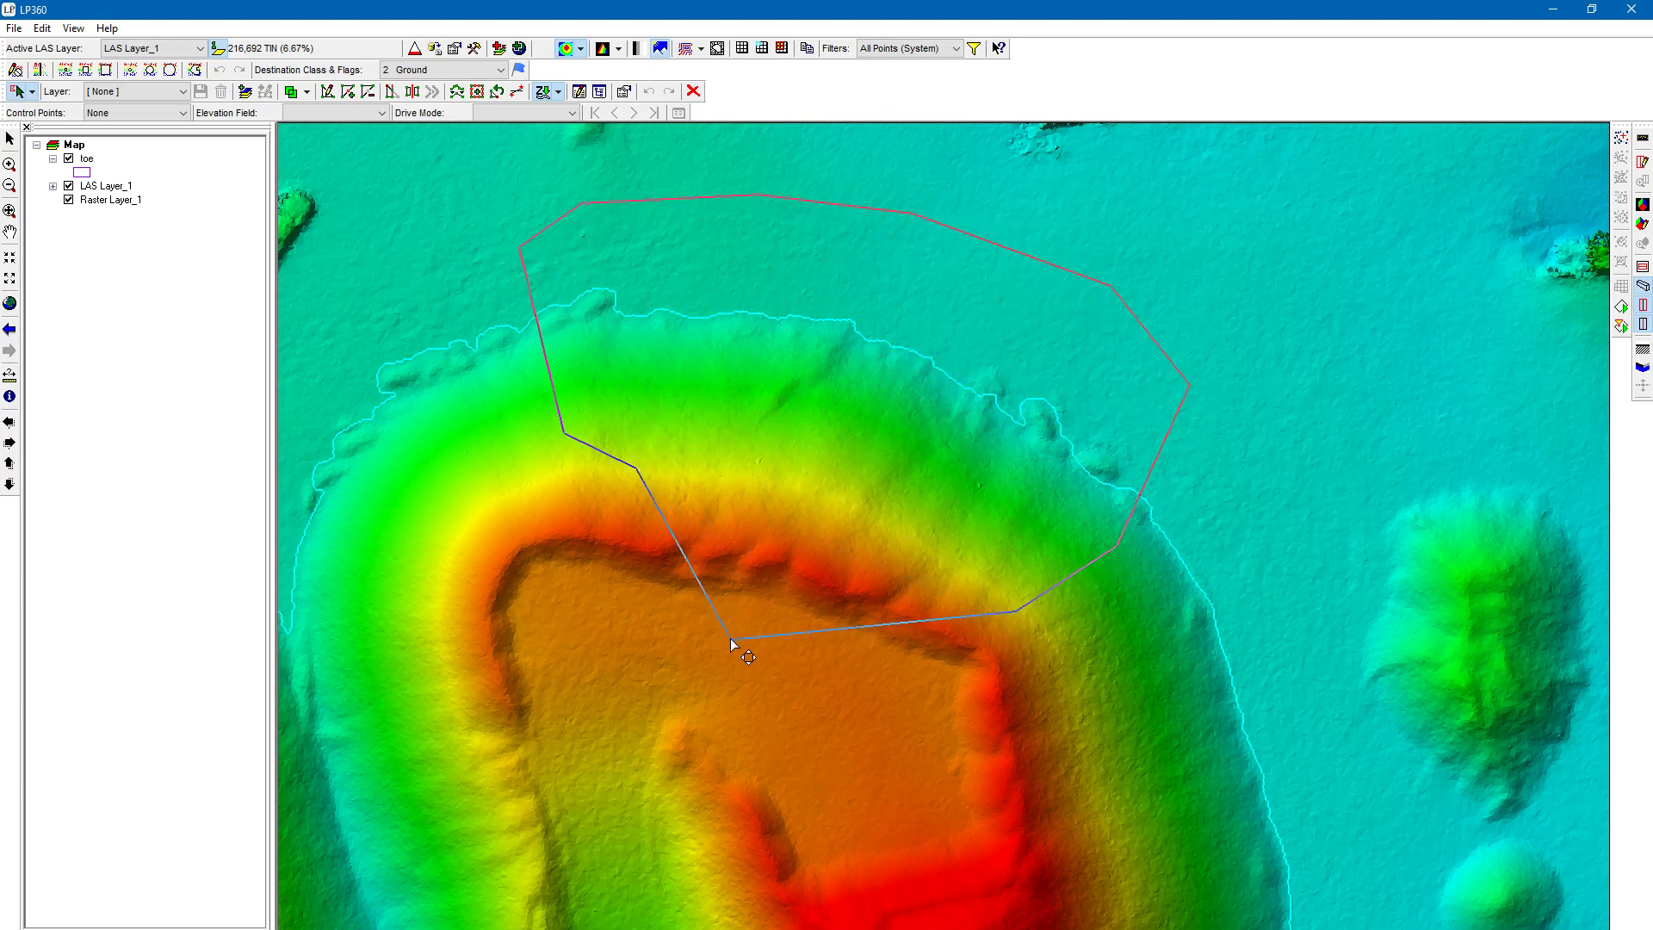
double_click(731, 640)
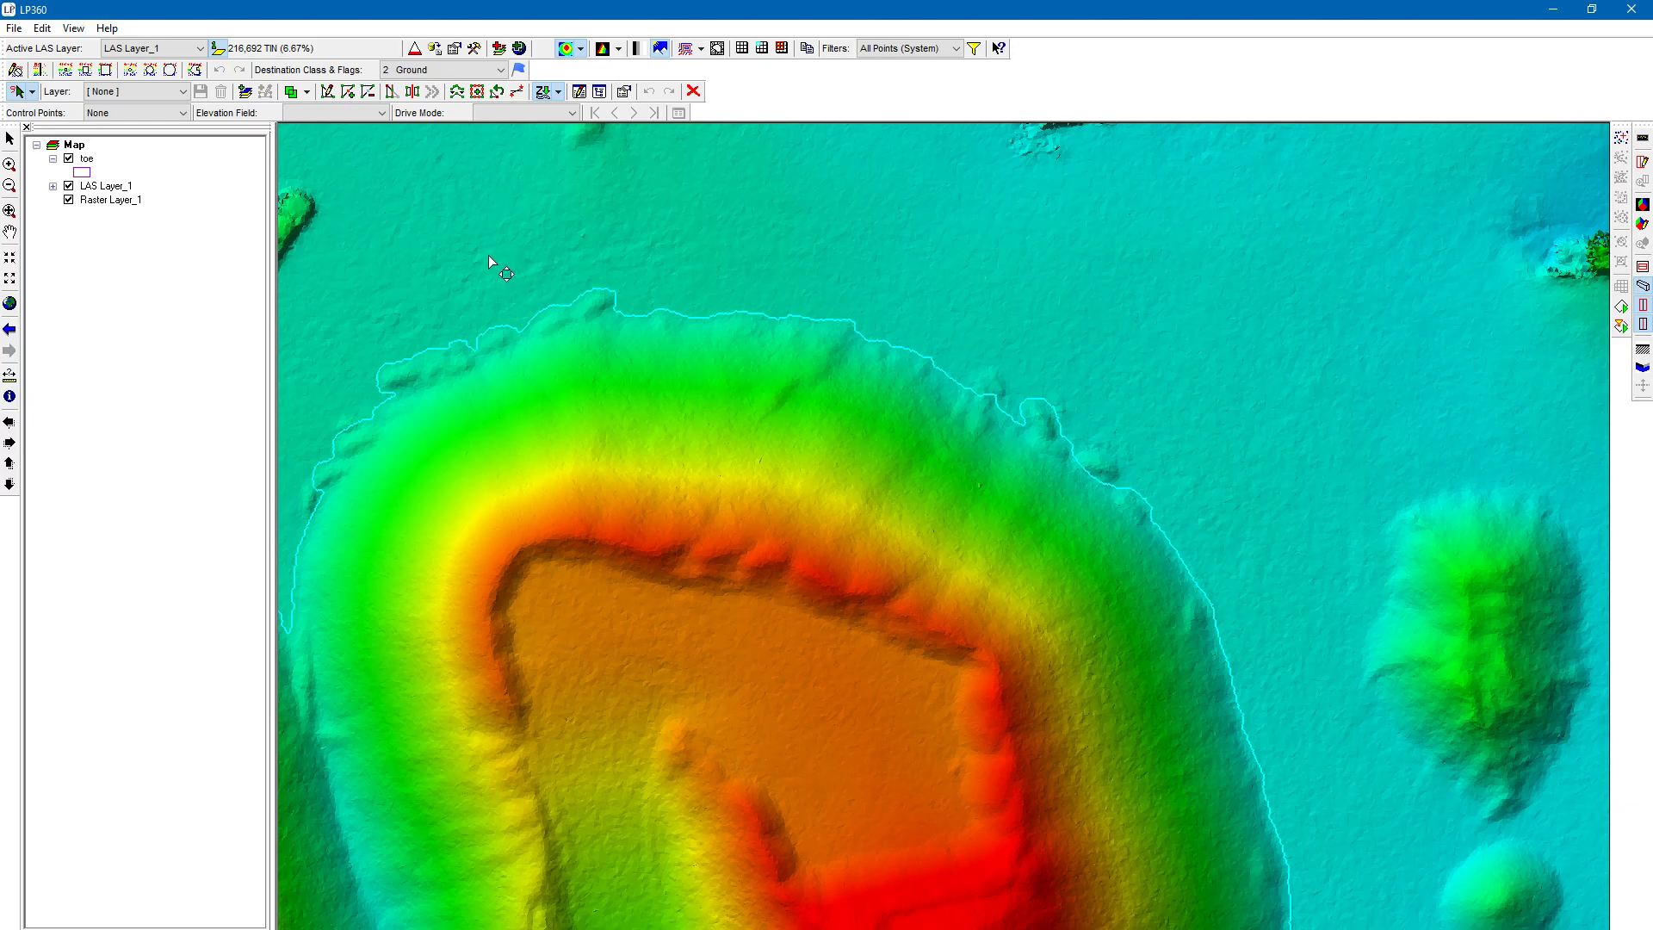
- Activate Select/Edit Vertices on the selected toe polygon and inspect its individual vertices along the large stockpile's upper edge
scroll(751, 504, "down", 3)
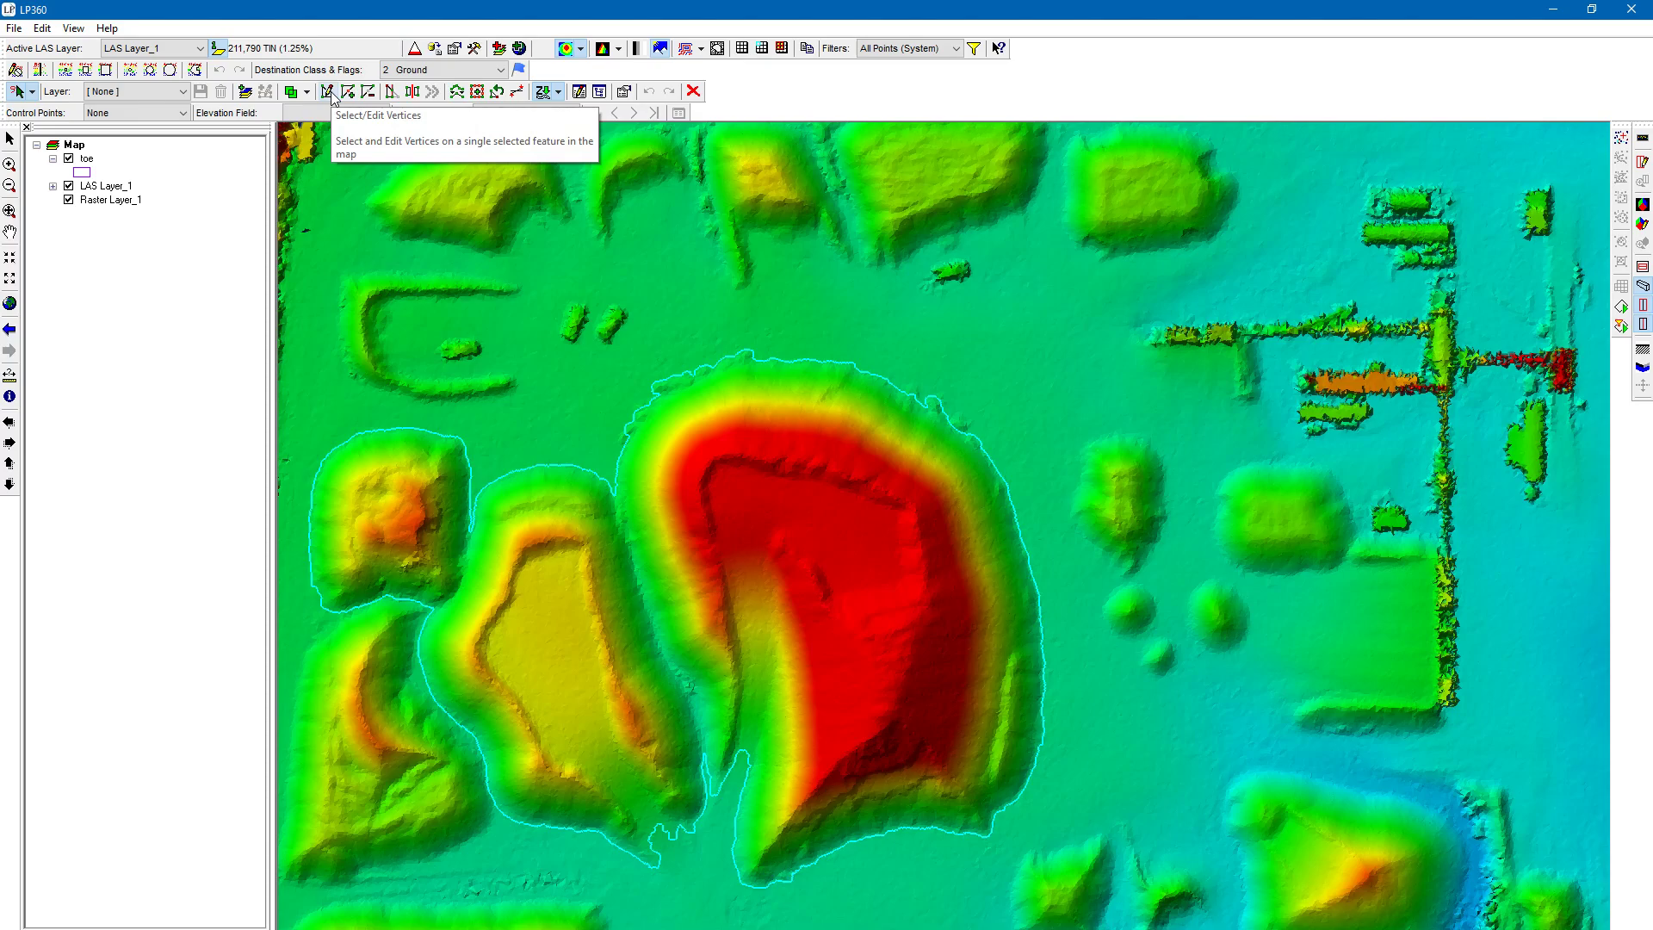
left_click(330, 93)
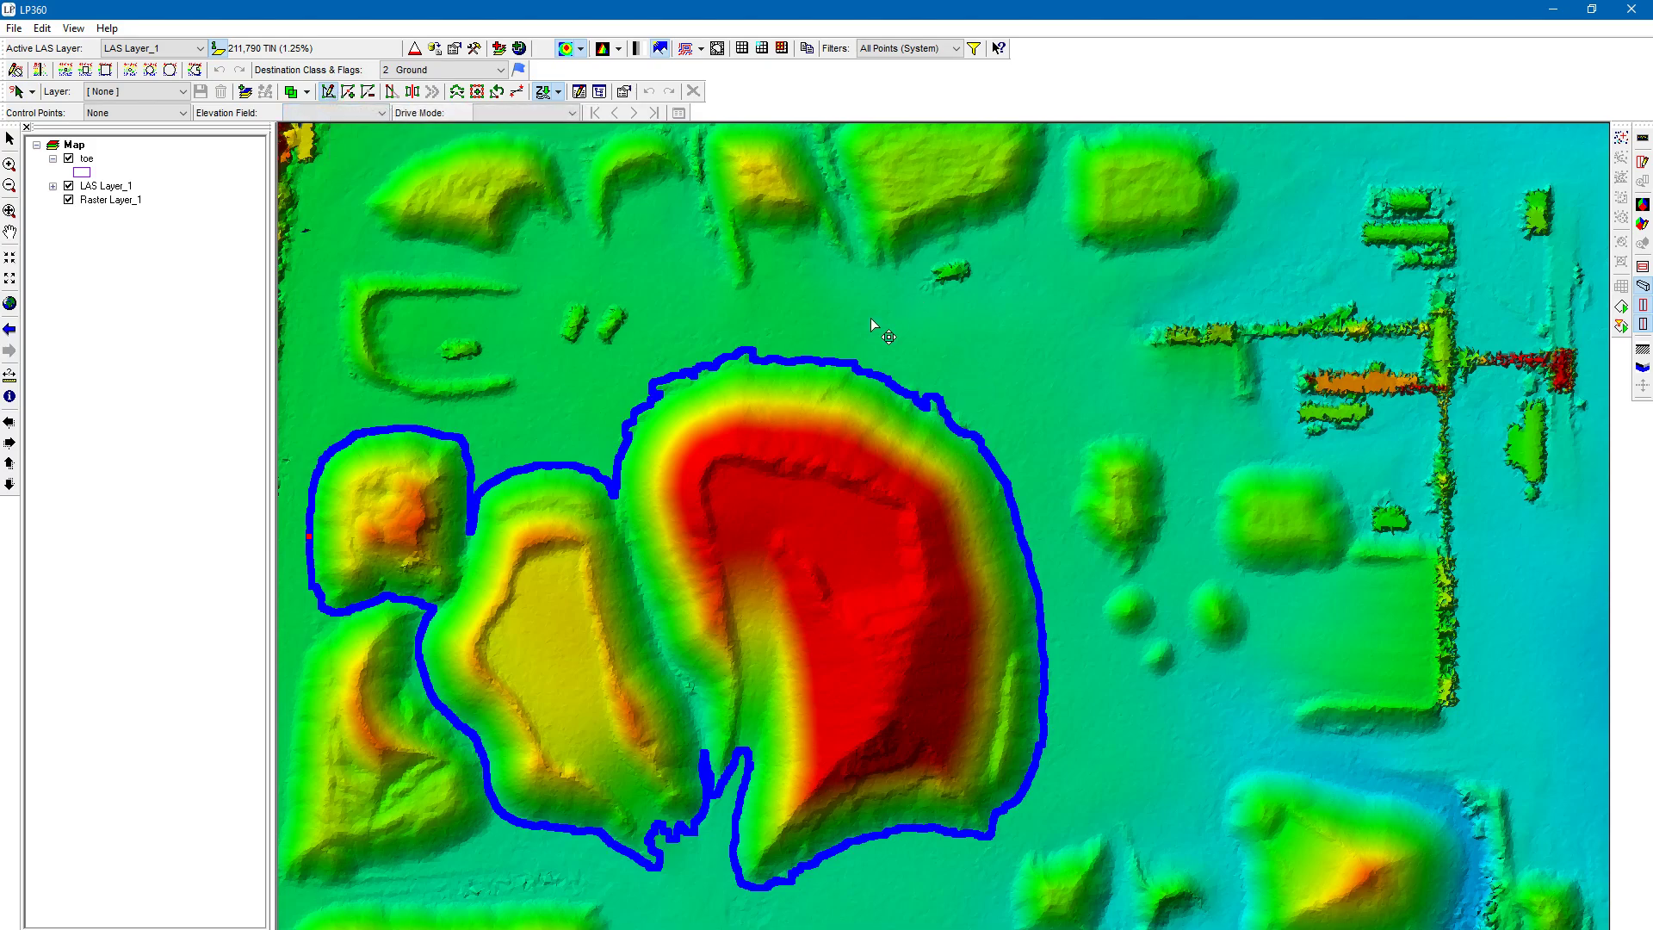
scroll(870, 324, "up", 3)
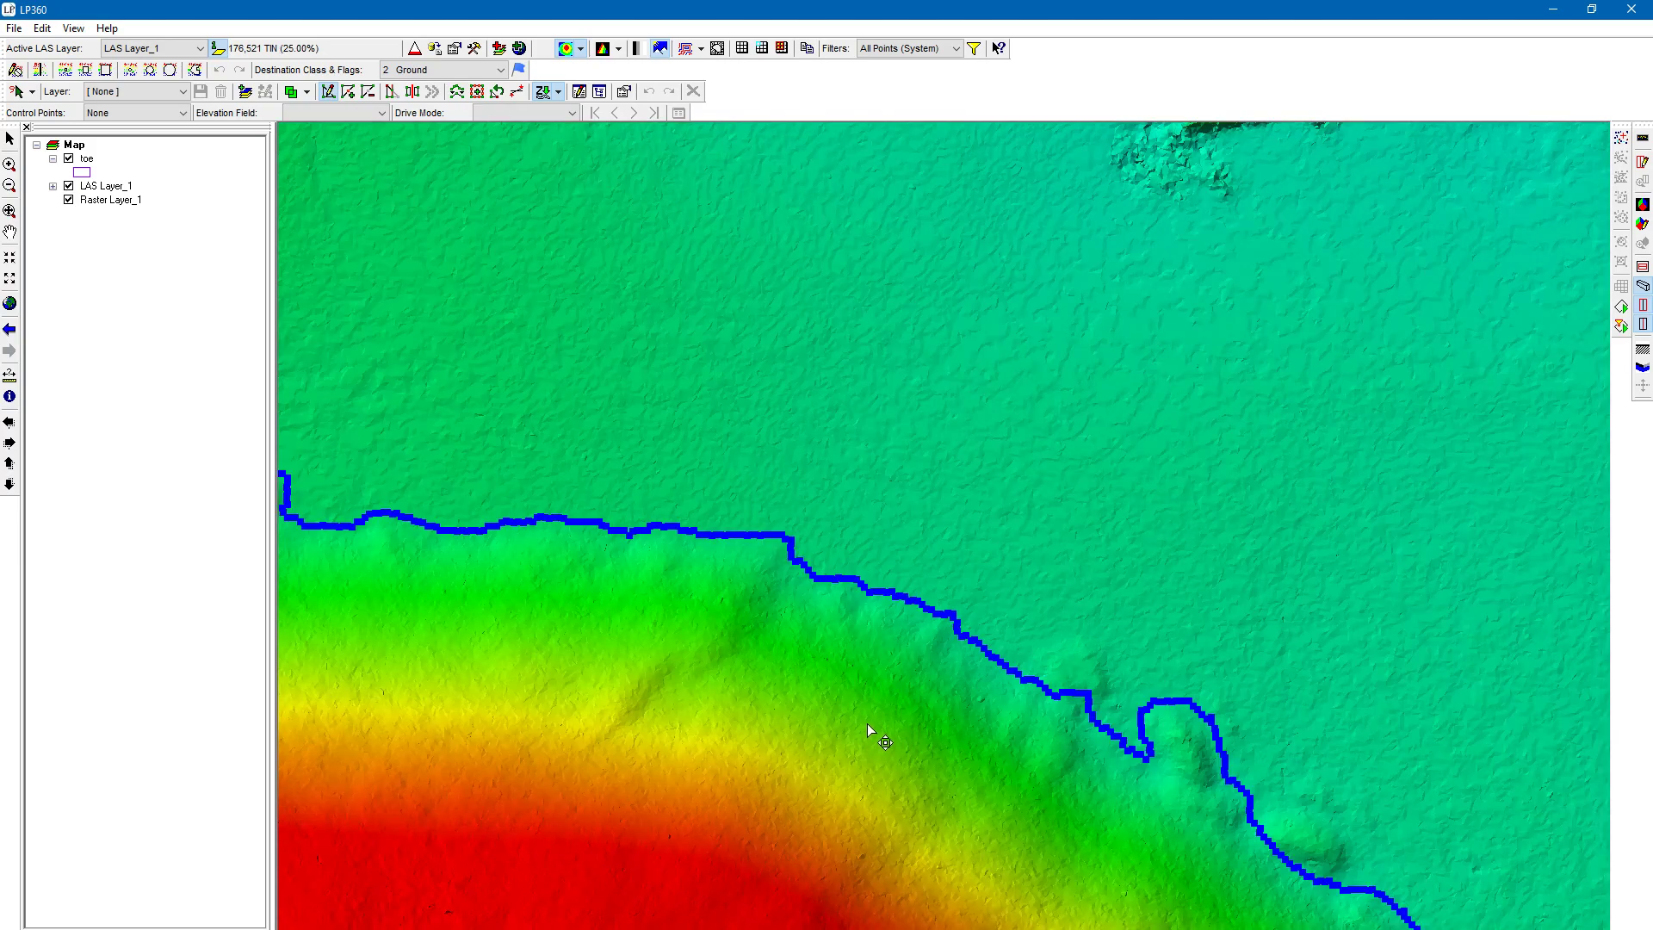
scroll(779, 551, "up", 2)
scroll(784, 554, "up", 1)
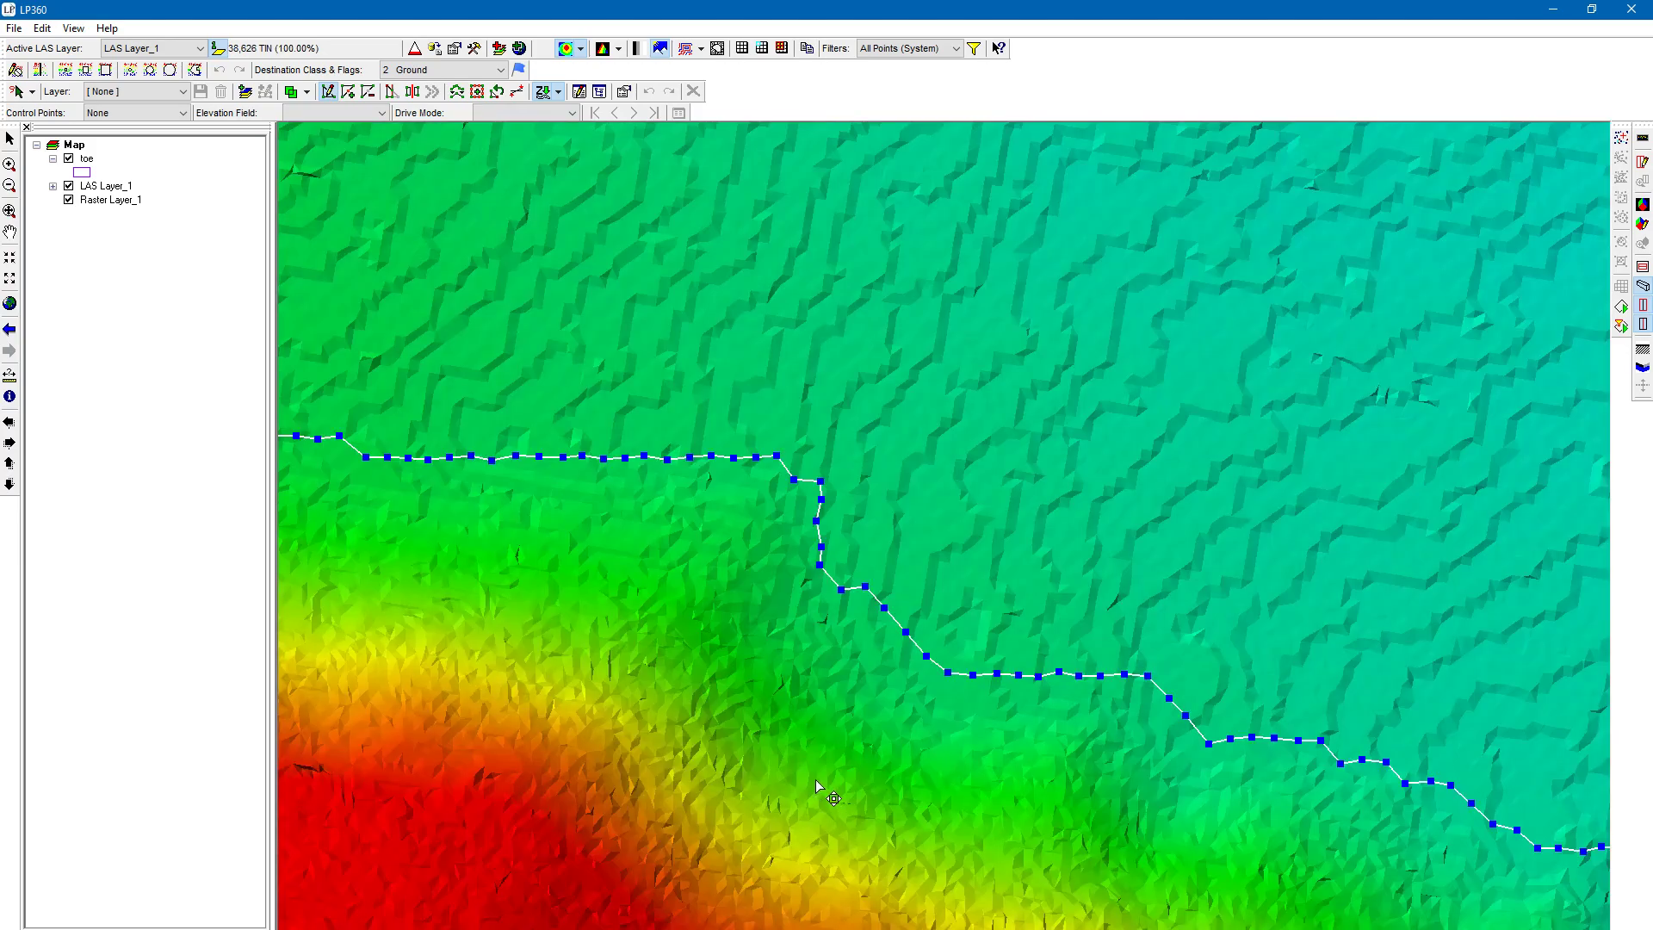
scroll(598, 726, "down", 2)
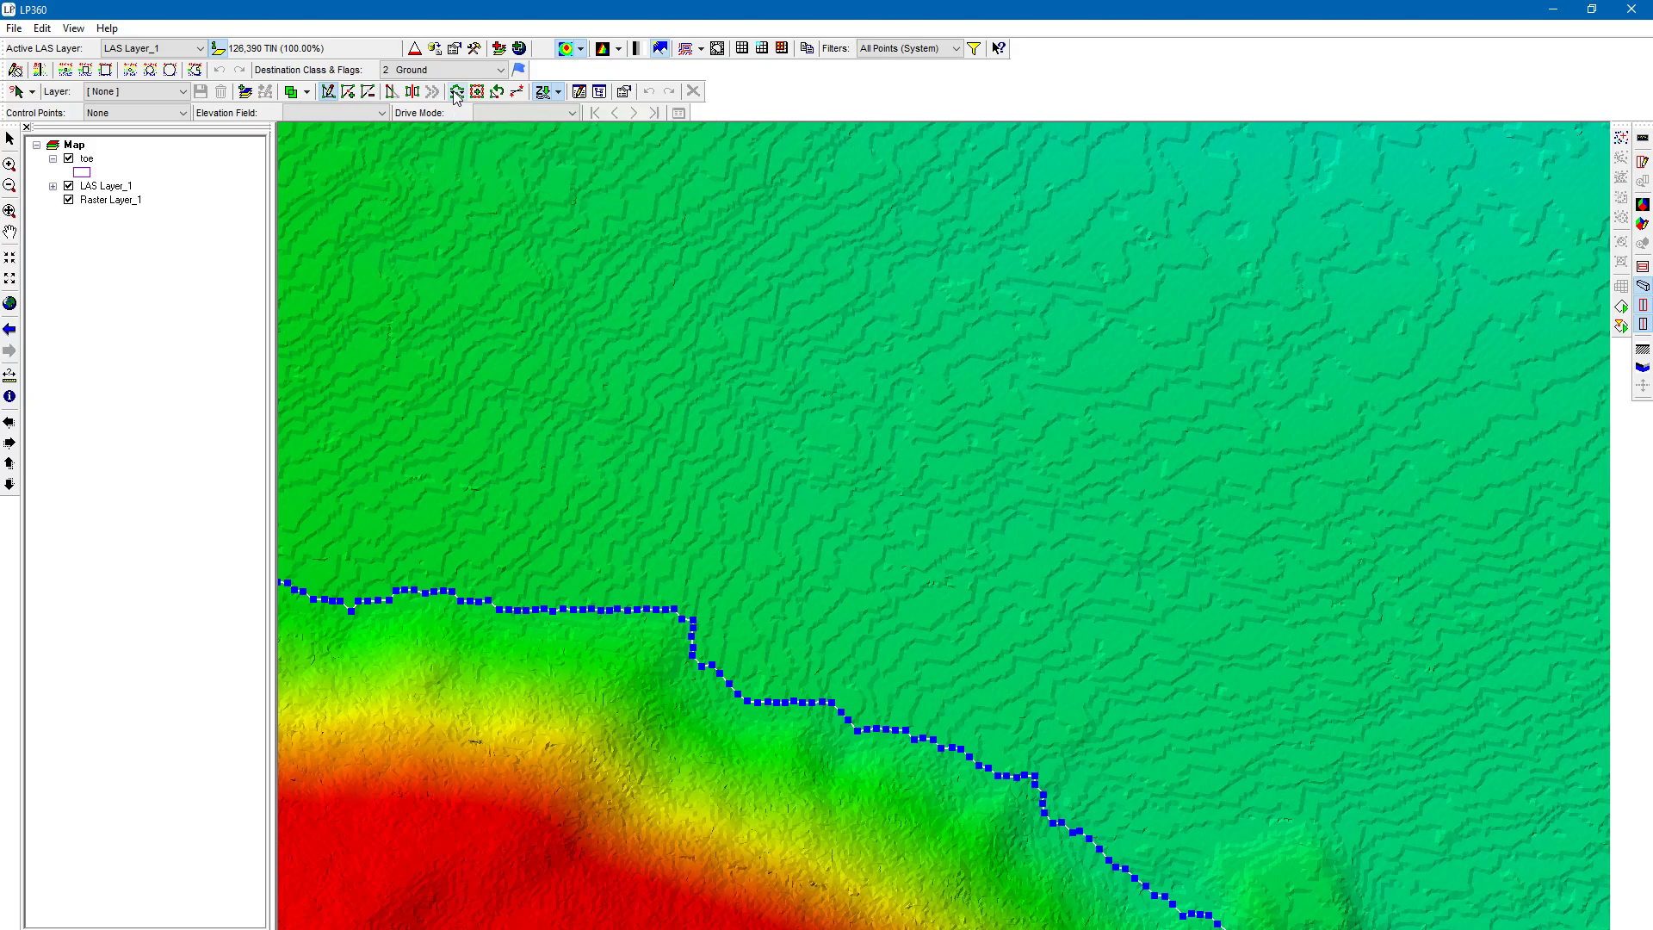
- Move one vertex of the toe polygon slightly outward along the straight stretch at the large stockpile's upper edge
left_click(457, 92)
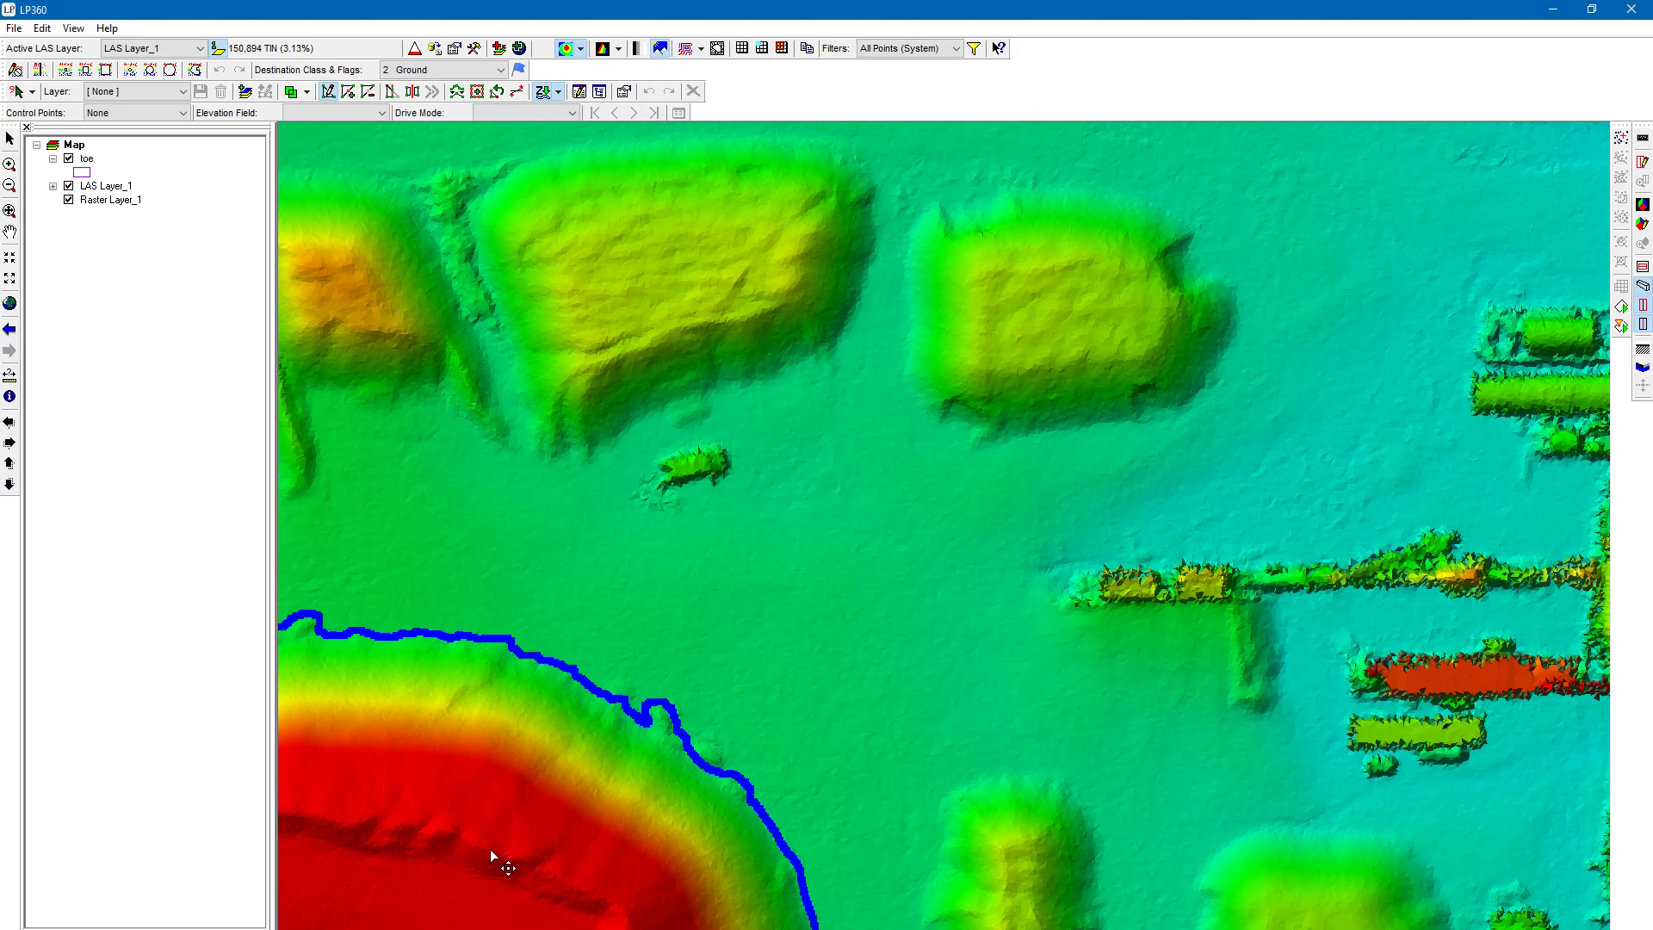
left_click_drag(490, 859, 671, 657)
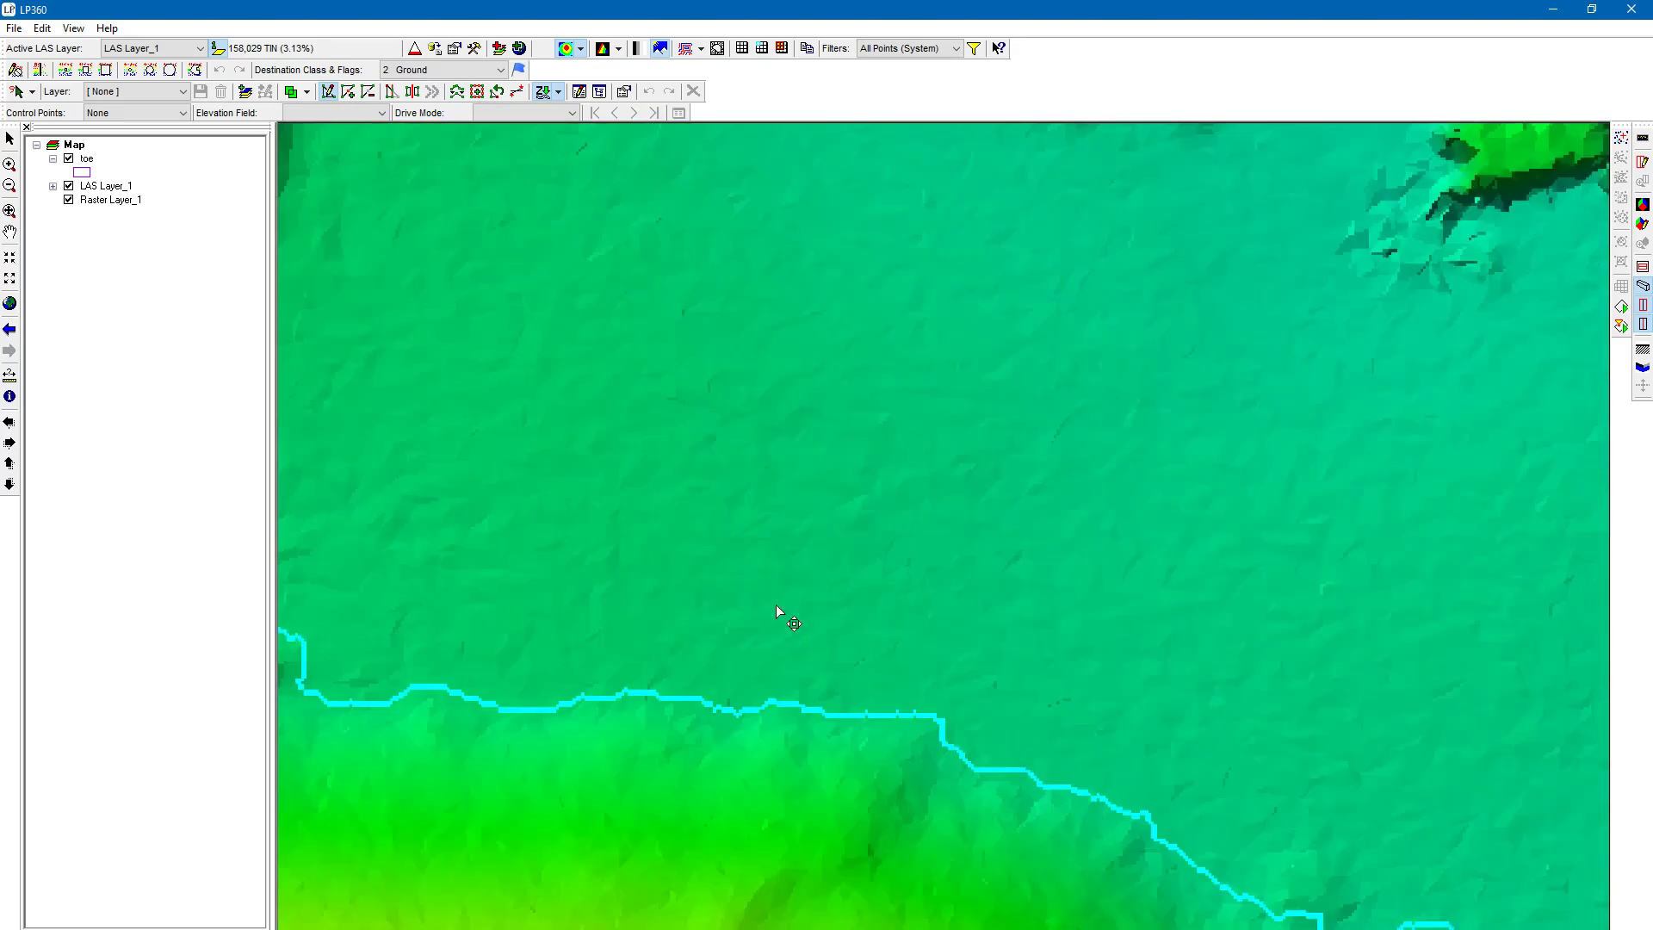
scroll(938, 883, "up", 2)
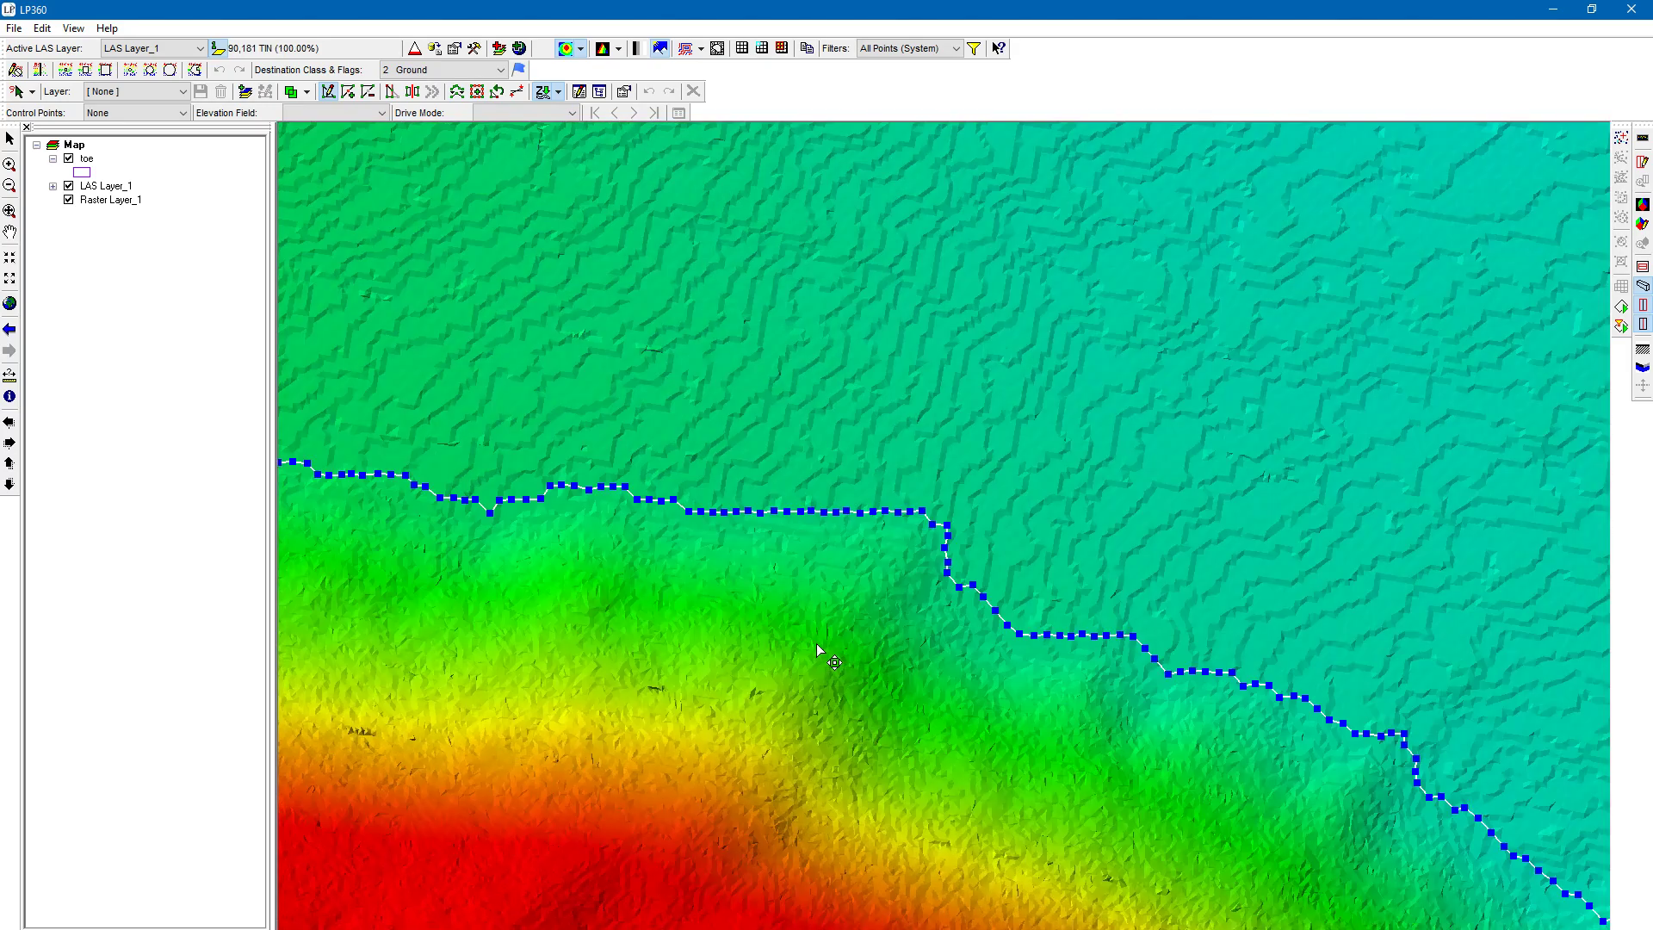
left_click(334, 97)
scroll(742, 463, "up", 3)
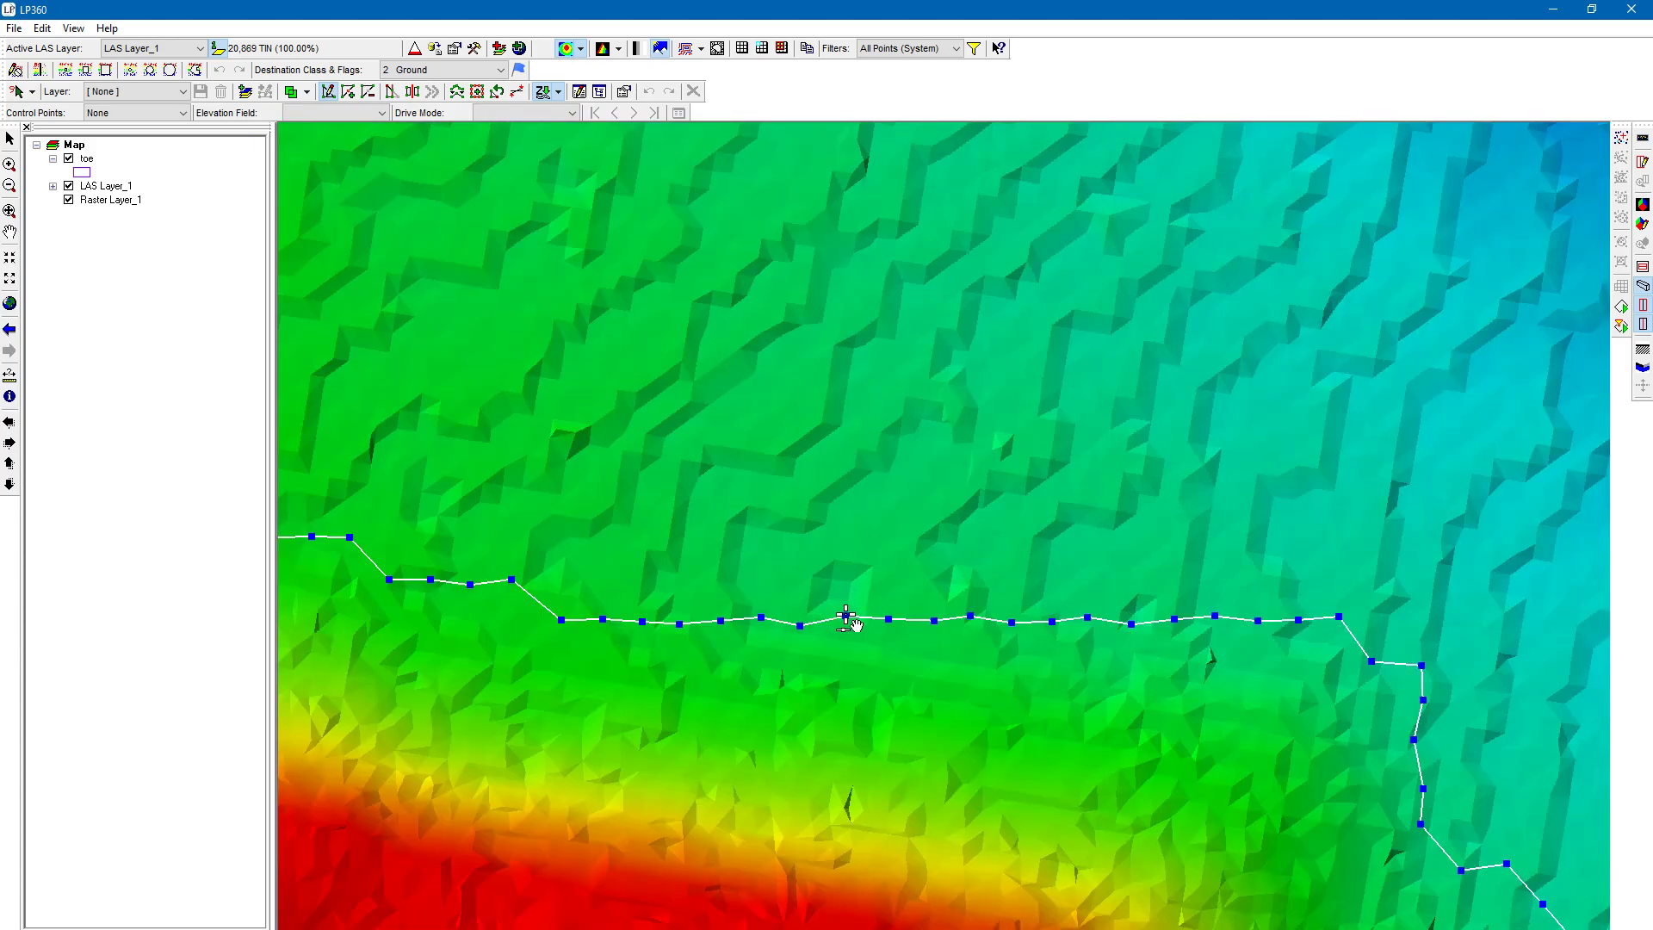
mouse_move(847, 616)
left_mouse_down()
mouse_move(843, 482)
mouse_move(850, 613)
left_mouse_up()
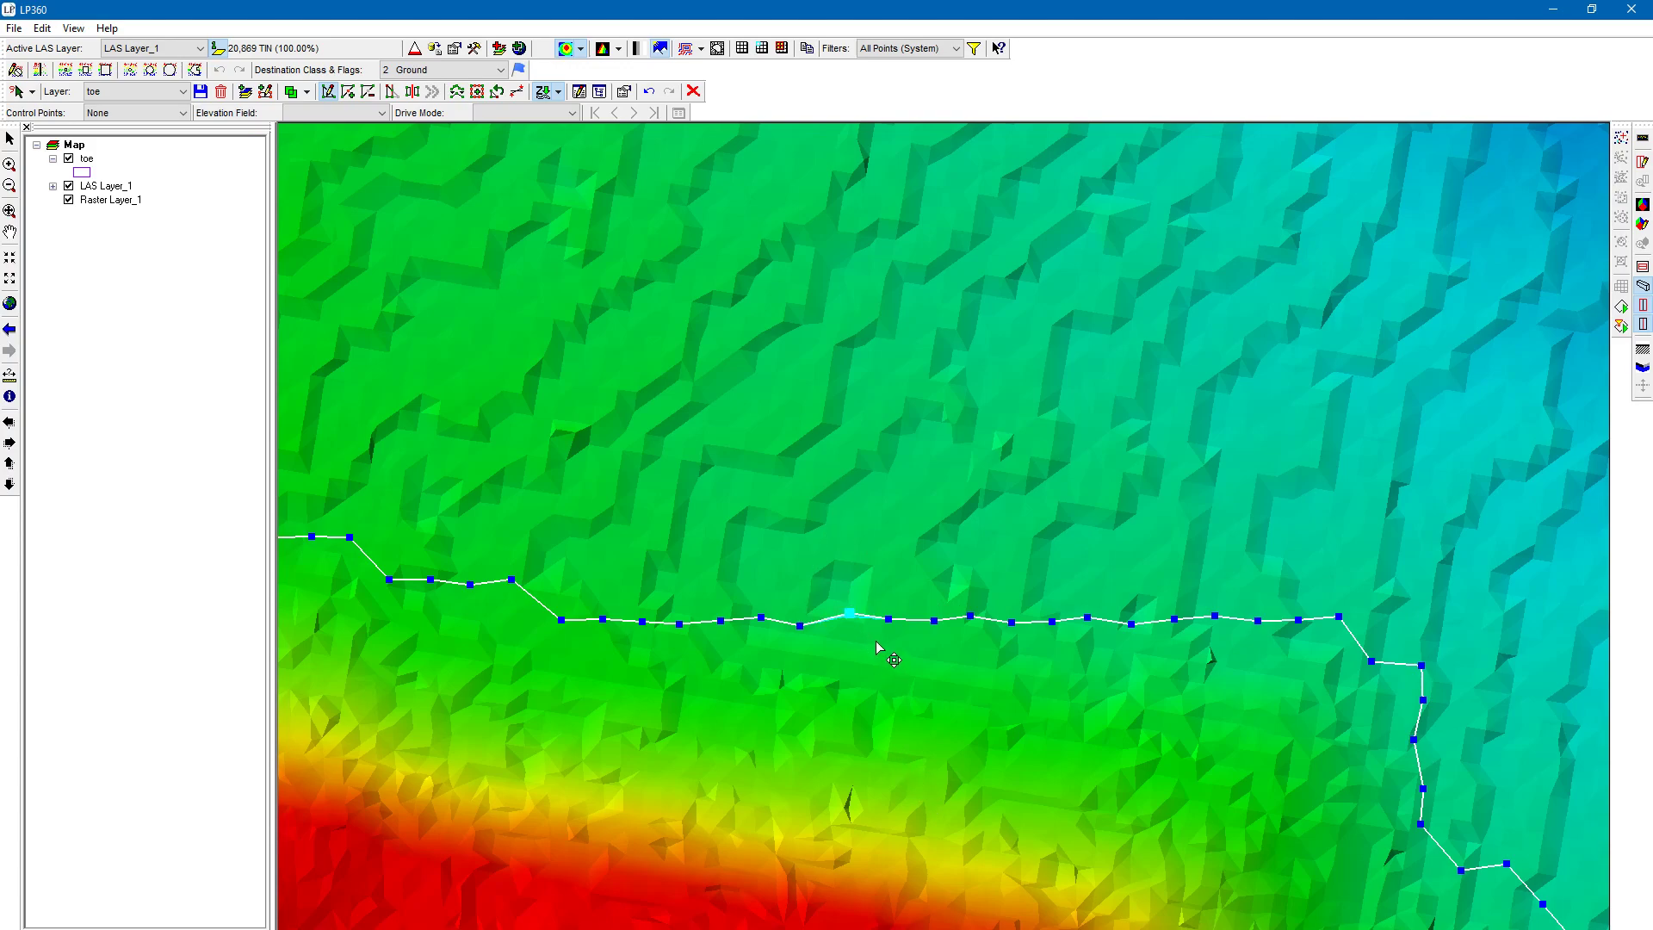
- Move two neighbouring toe vertices outward from the straight stretch to form a rectangular bulge
left_click_drag(850, 616, 828, 486)
left_click_drag(889, 618, 939, 487)
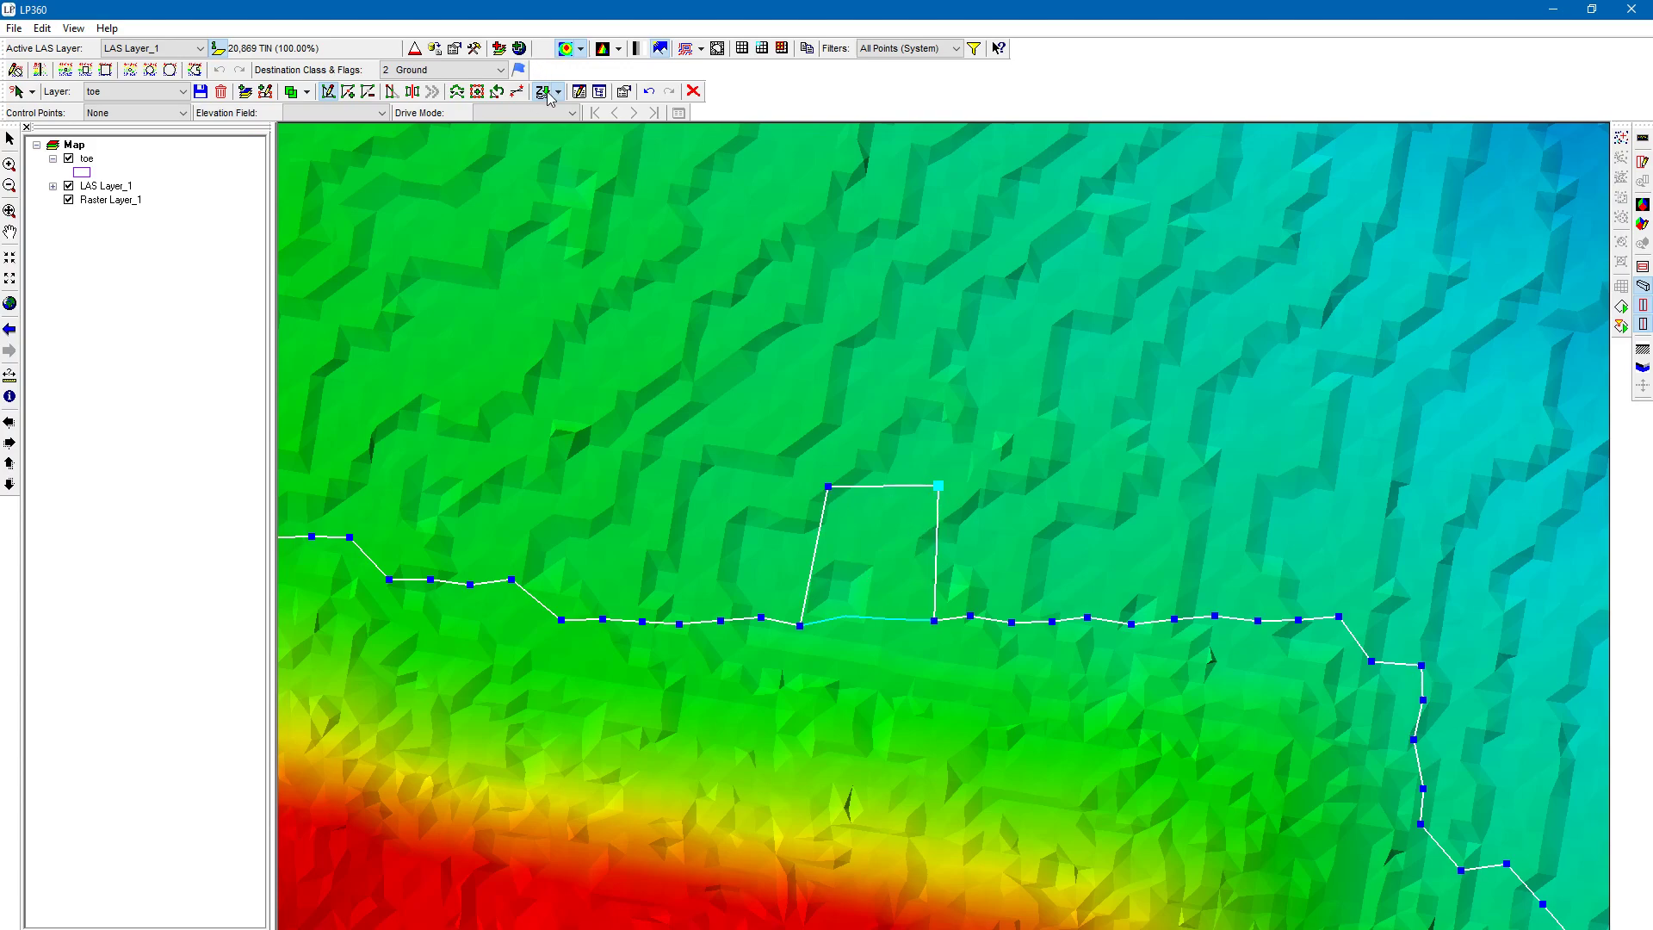
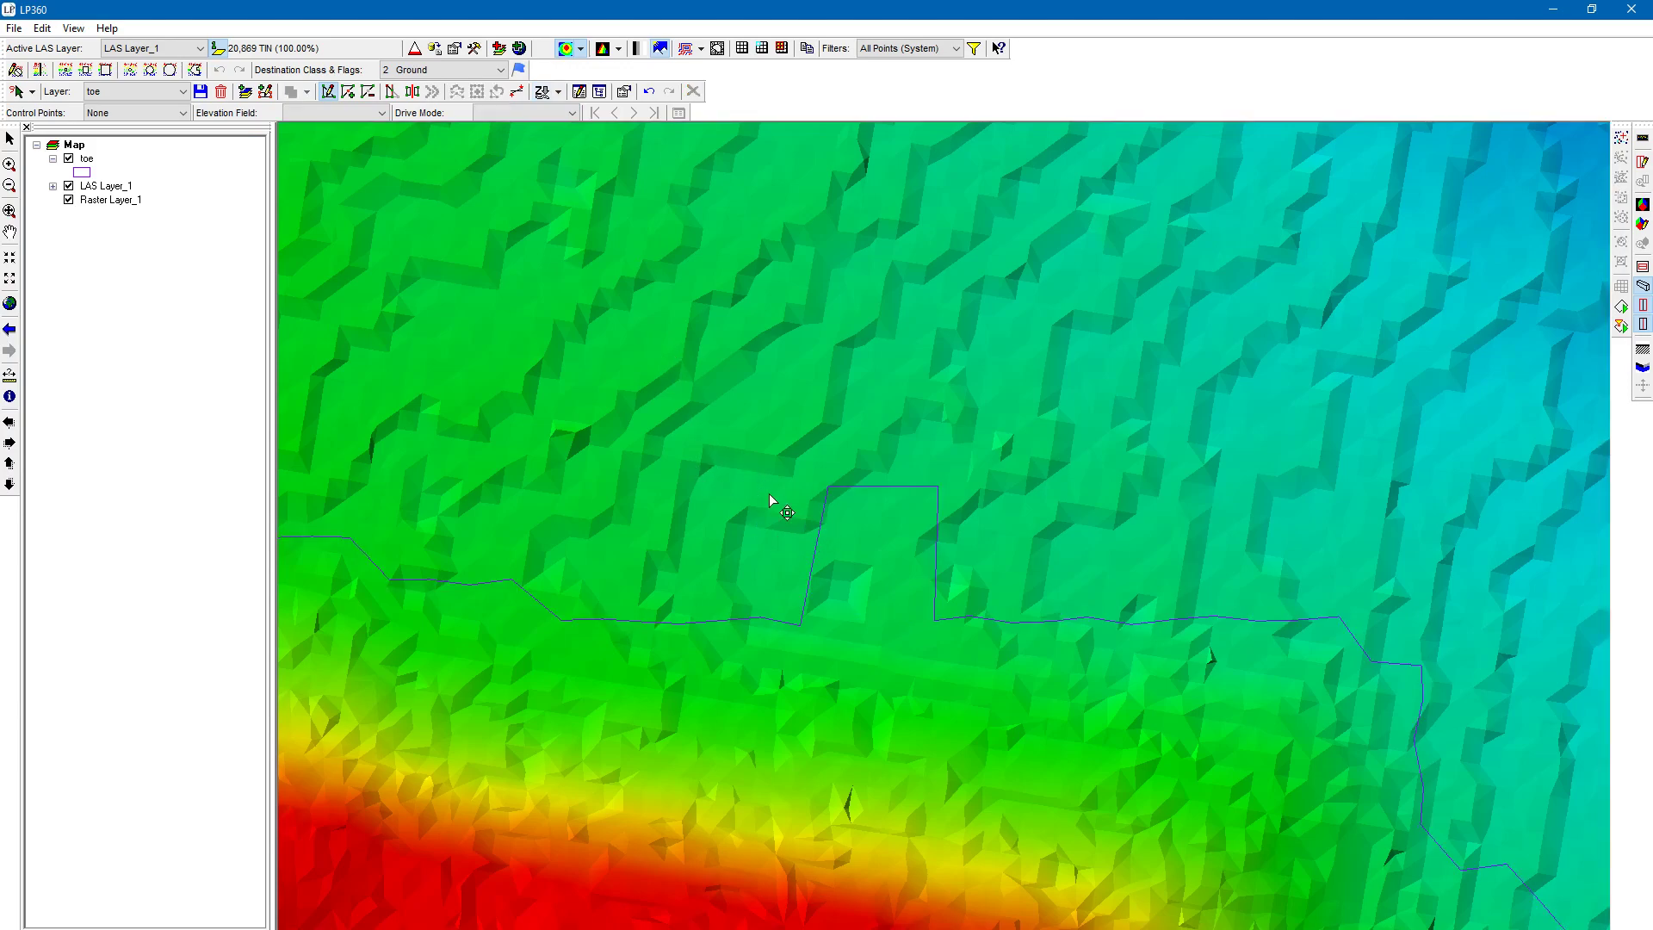
- With Auto-Z off, move one toe vertex beside the bulge deep into the stockpile slope and save the toe layer's edits
left_click(821, 517)
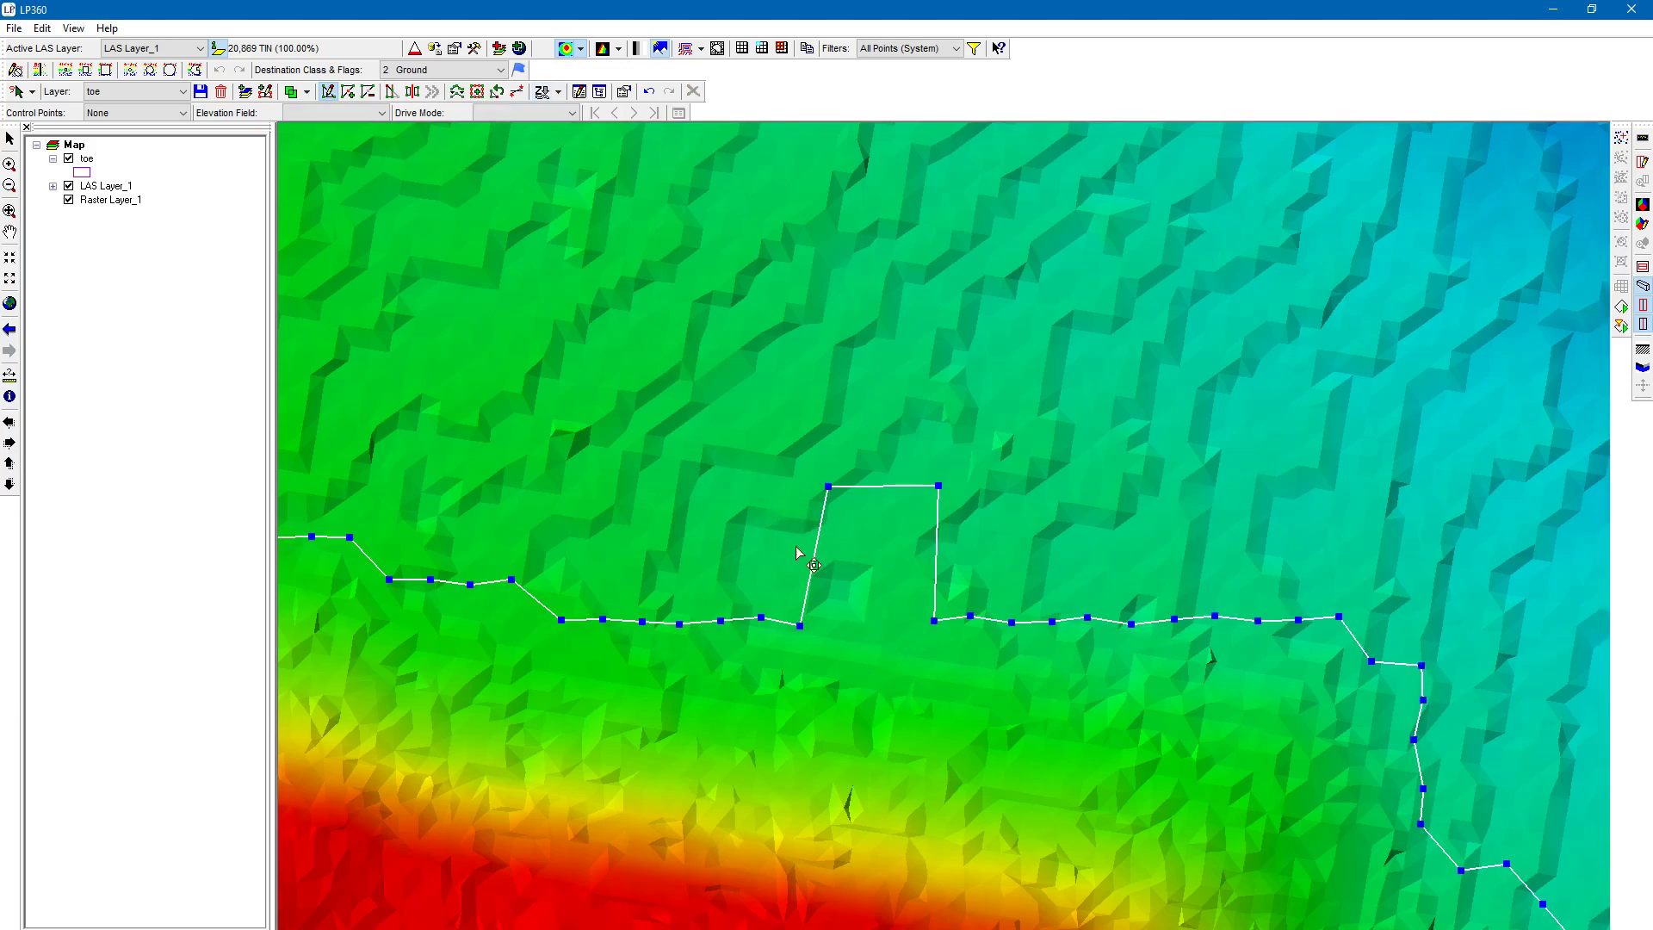
left_click(328, 91)
left_click_drag(1013, 634, 816, 907)
left_click_drag(1088, 886, 929, 518)
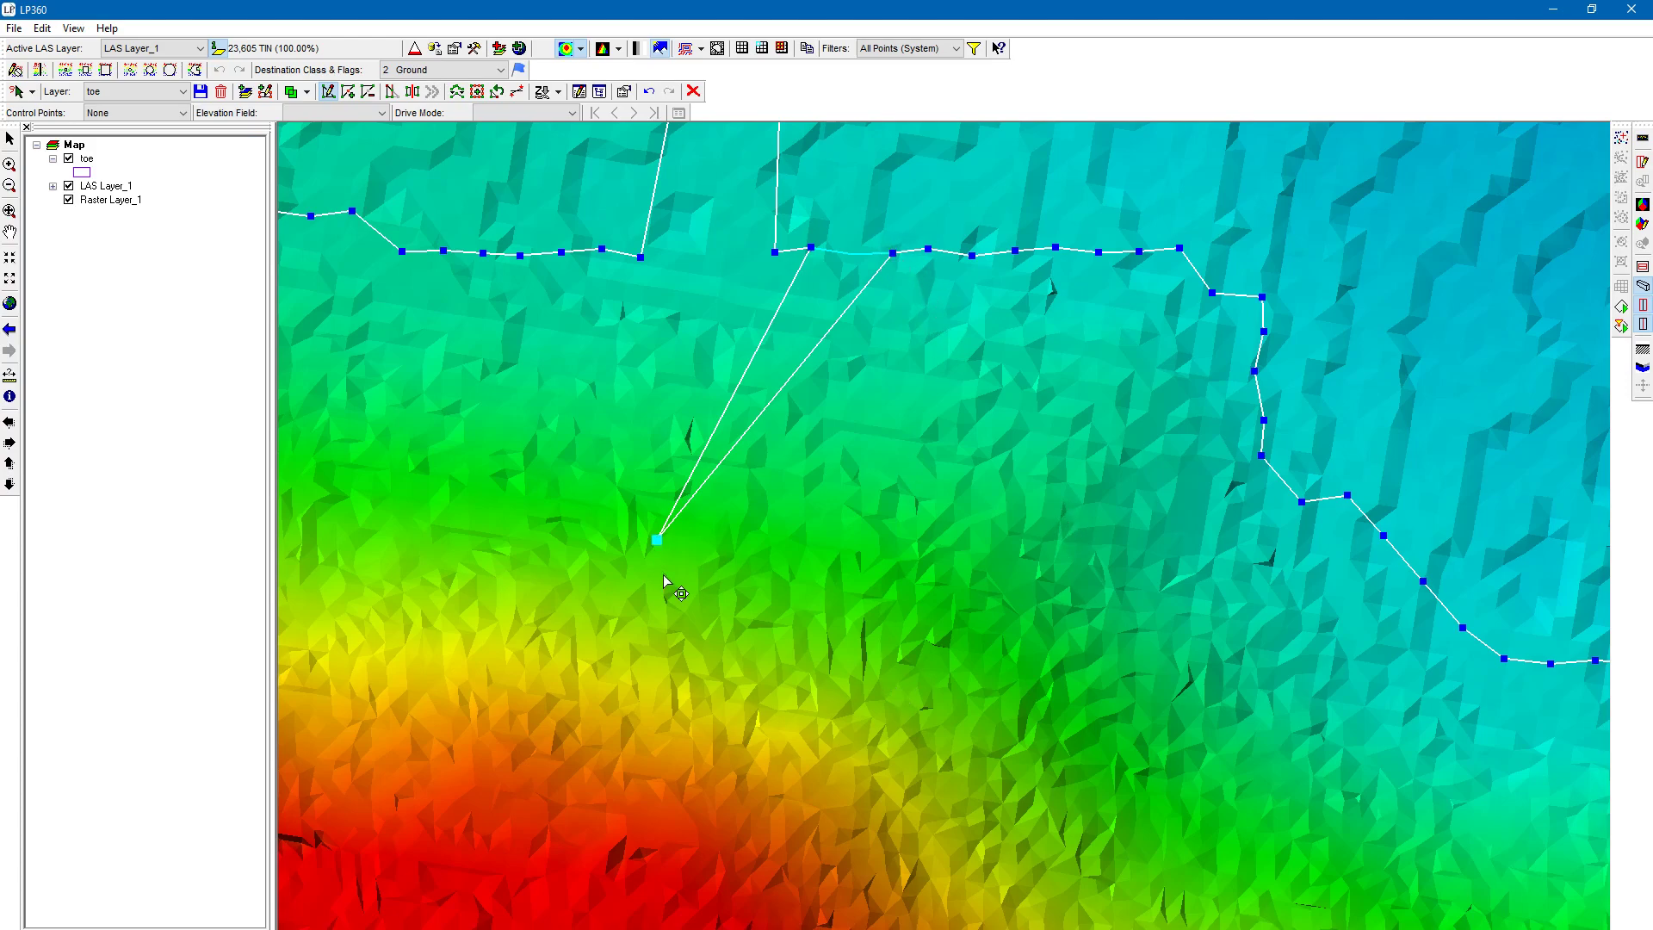
left_click_drag(663, 538, 509, 876)
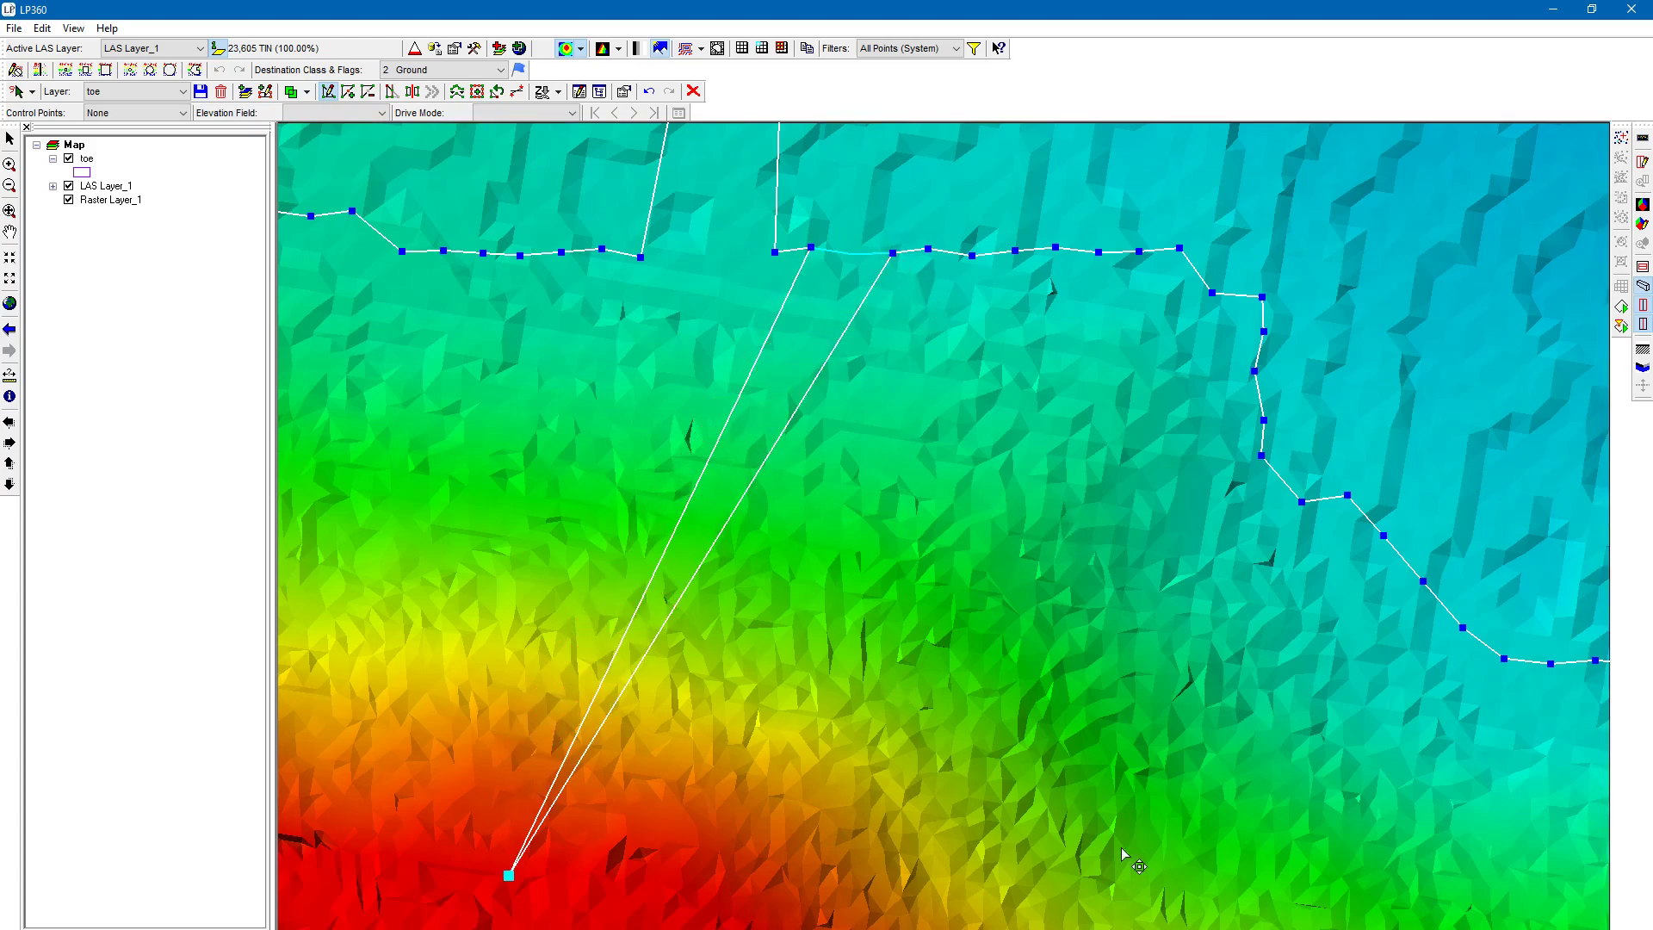
left_click(925, 448)
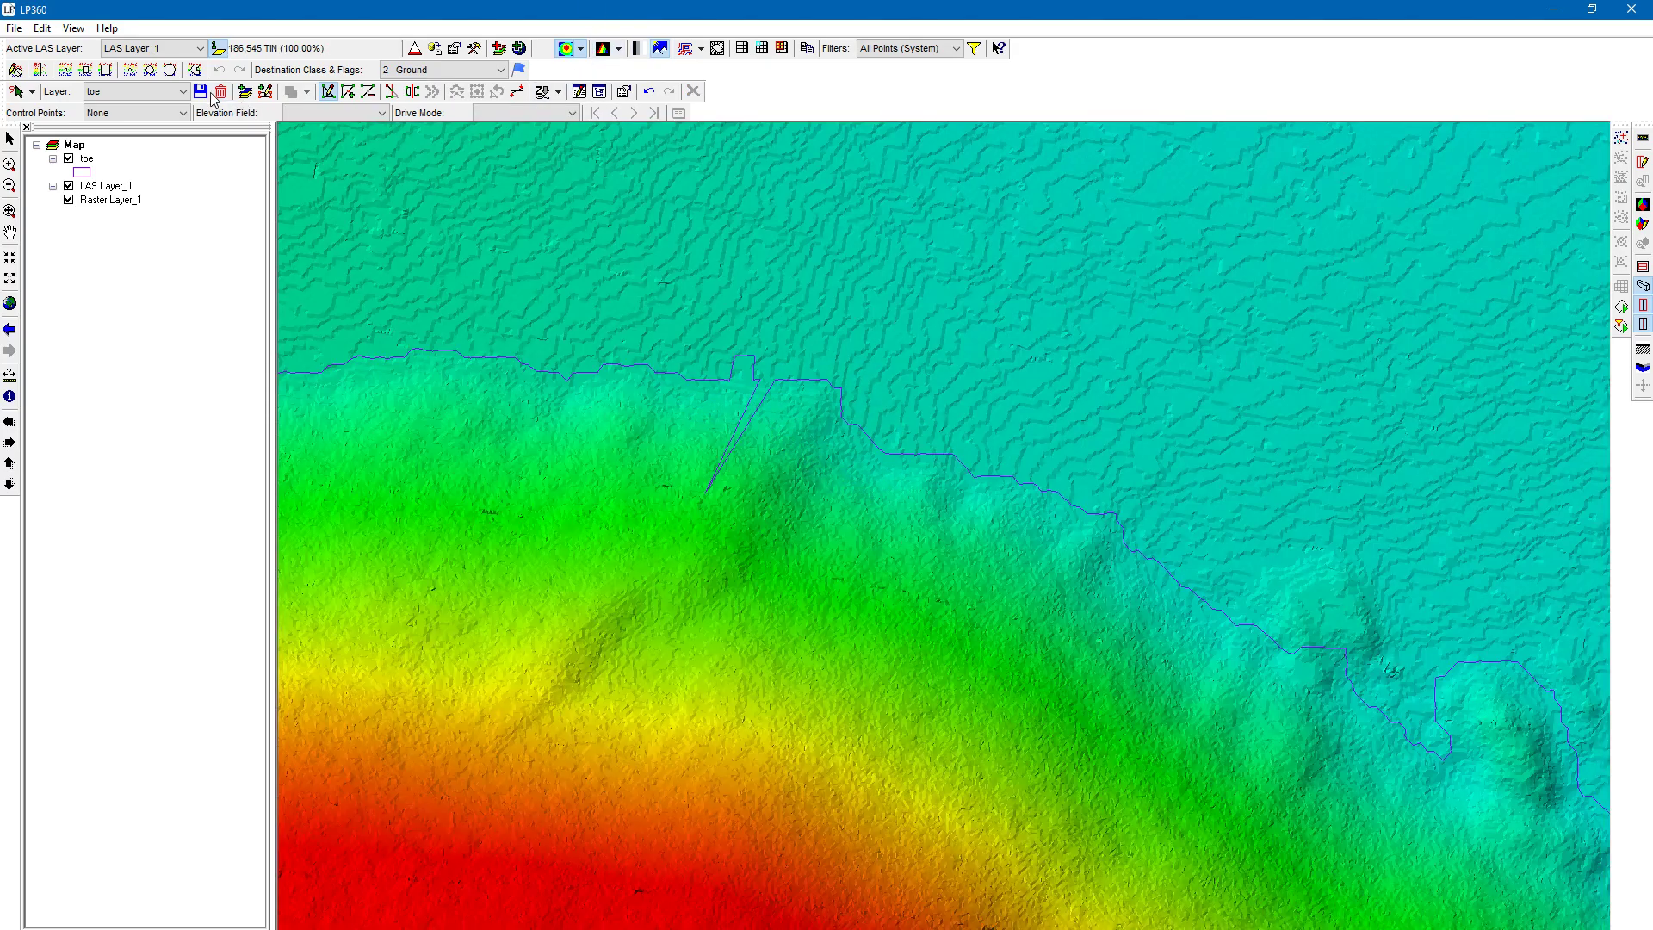
left_click(210, 94)
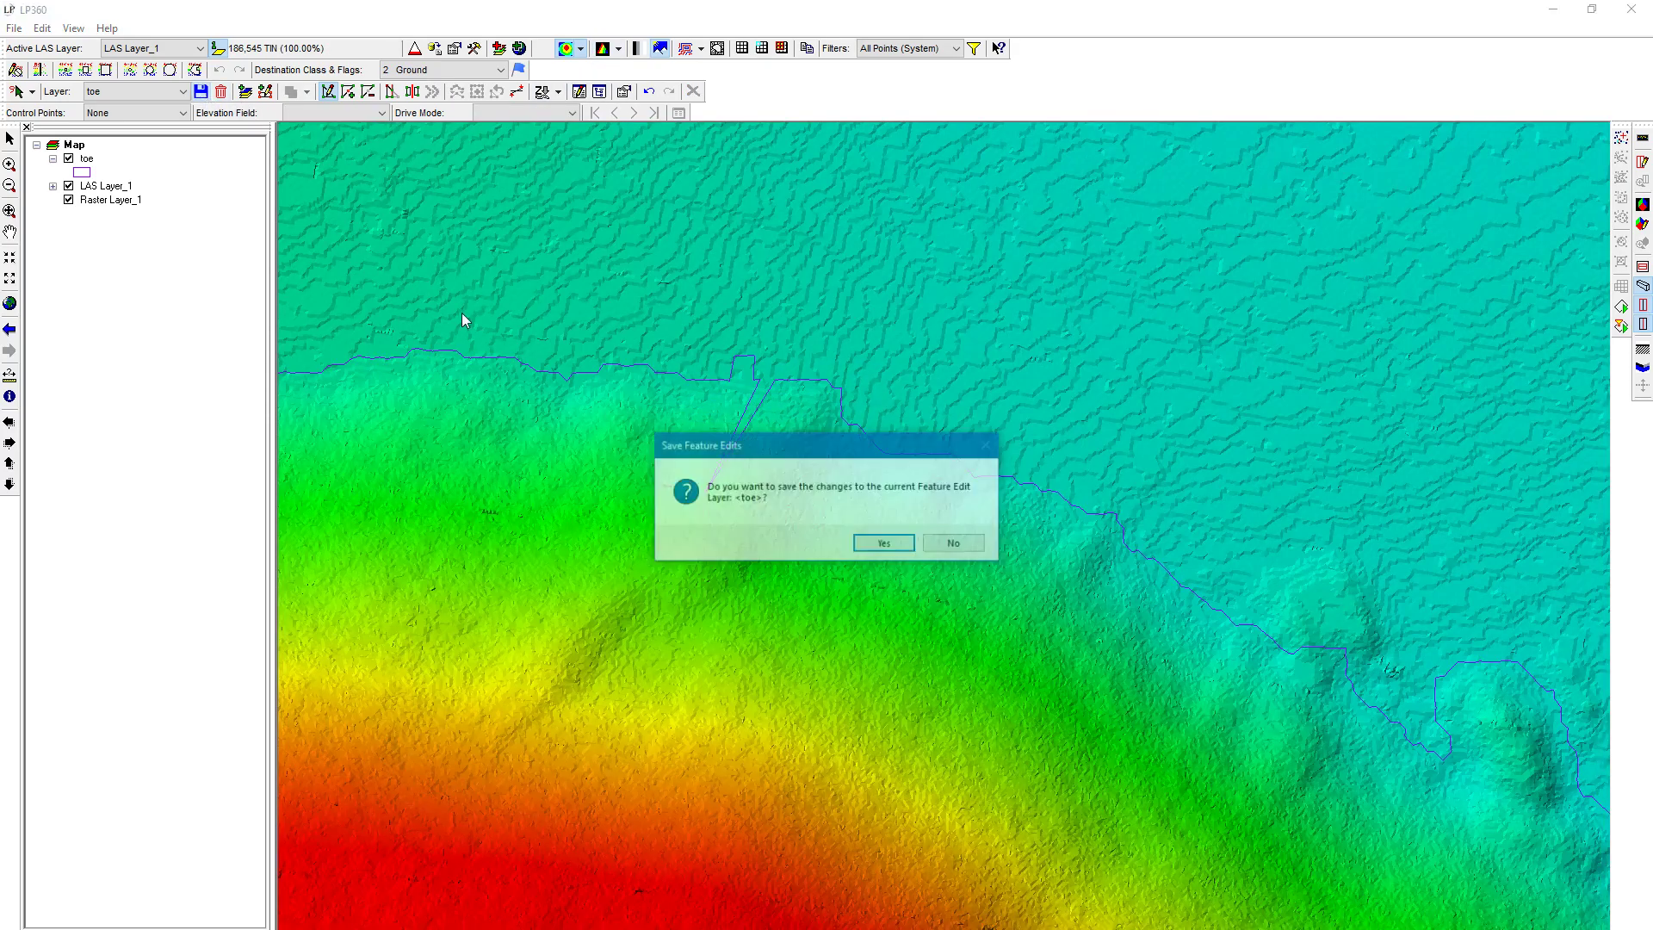
left_click(880, 544)
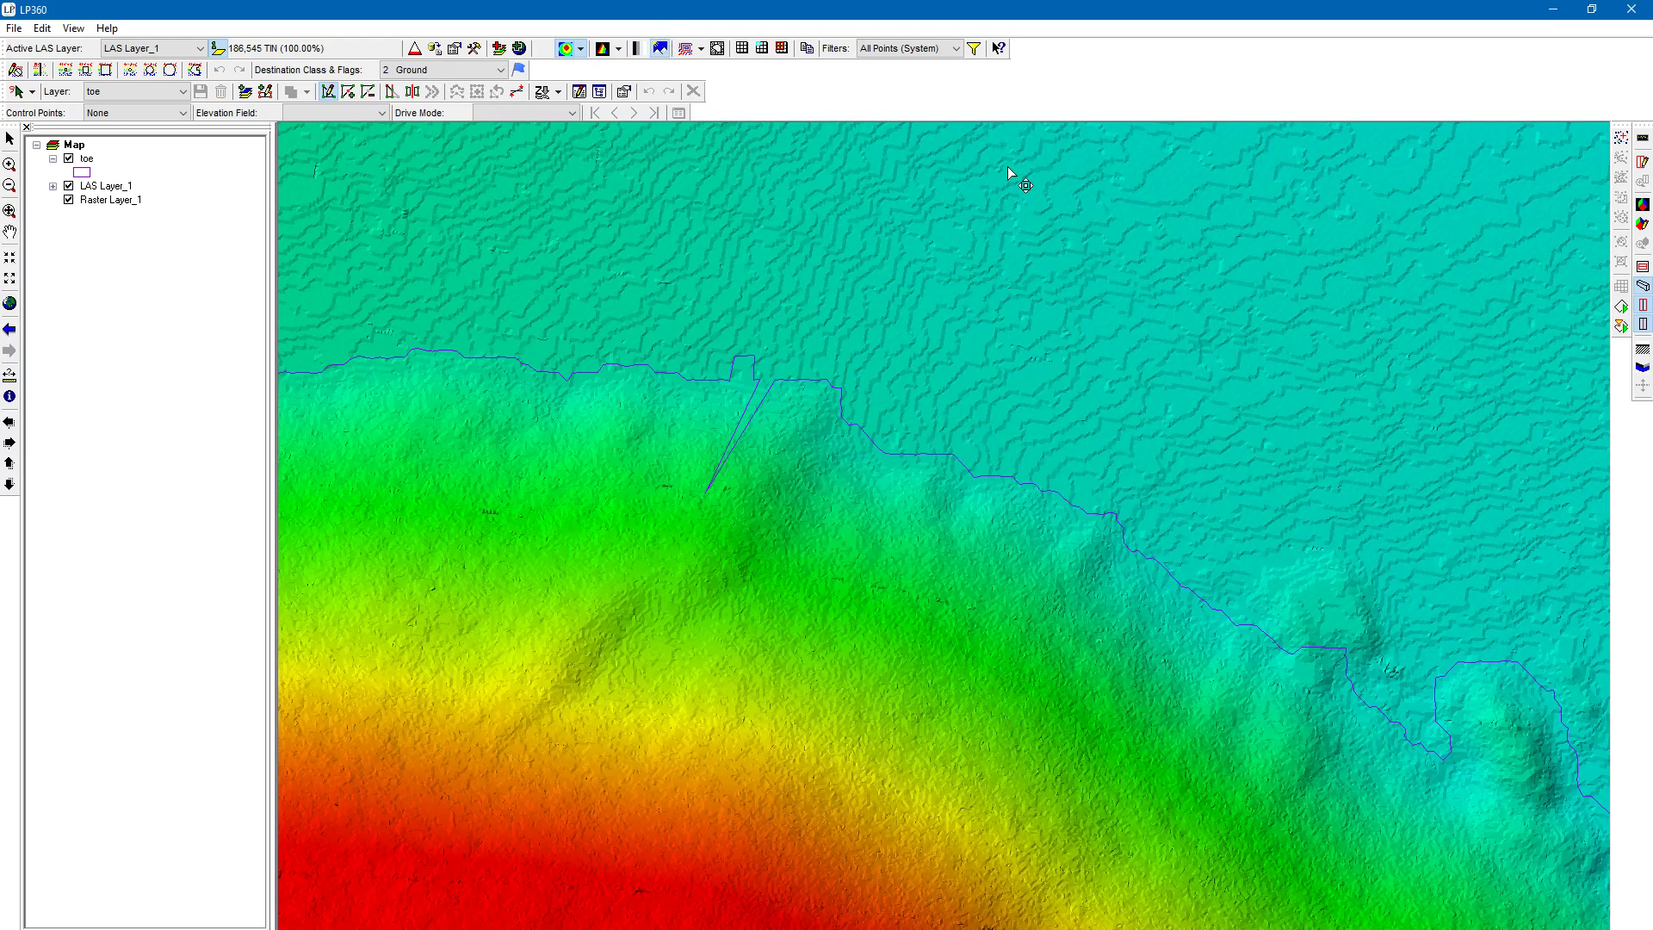
- Draw the 3D viewer extent around the edited toe stretch and display it as an elevation-coloured surface
left_click(1644, 225)
left_click_drag(607, 280, 926, 617)
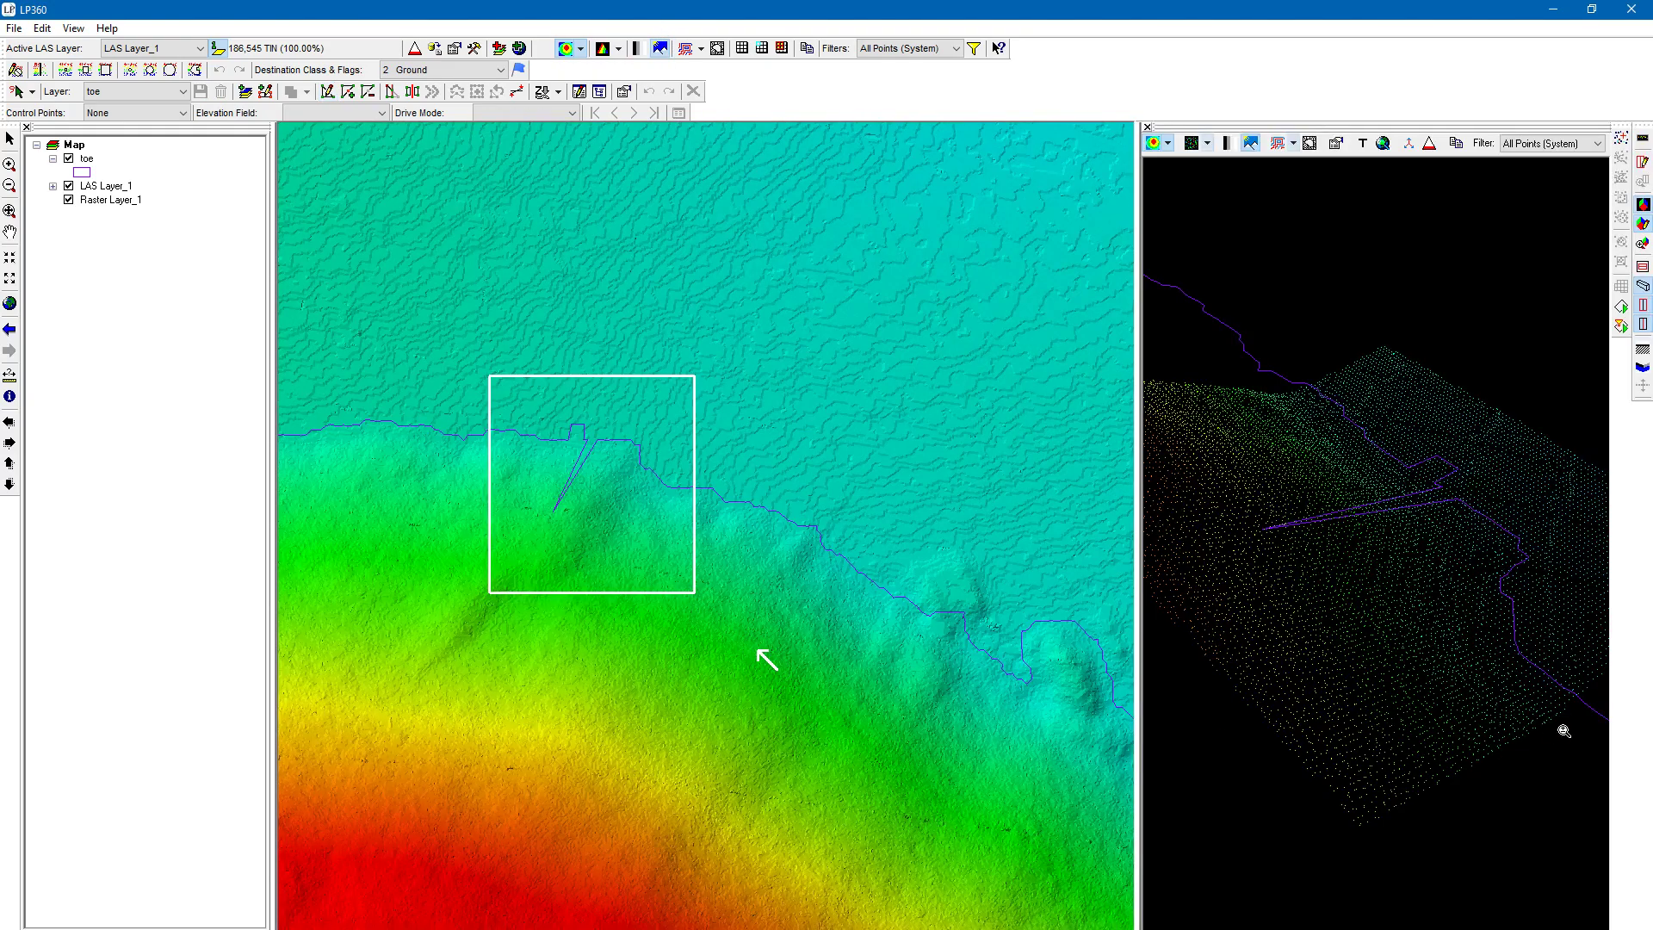
left_click(1208, 143)
left_click(1217, 170)
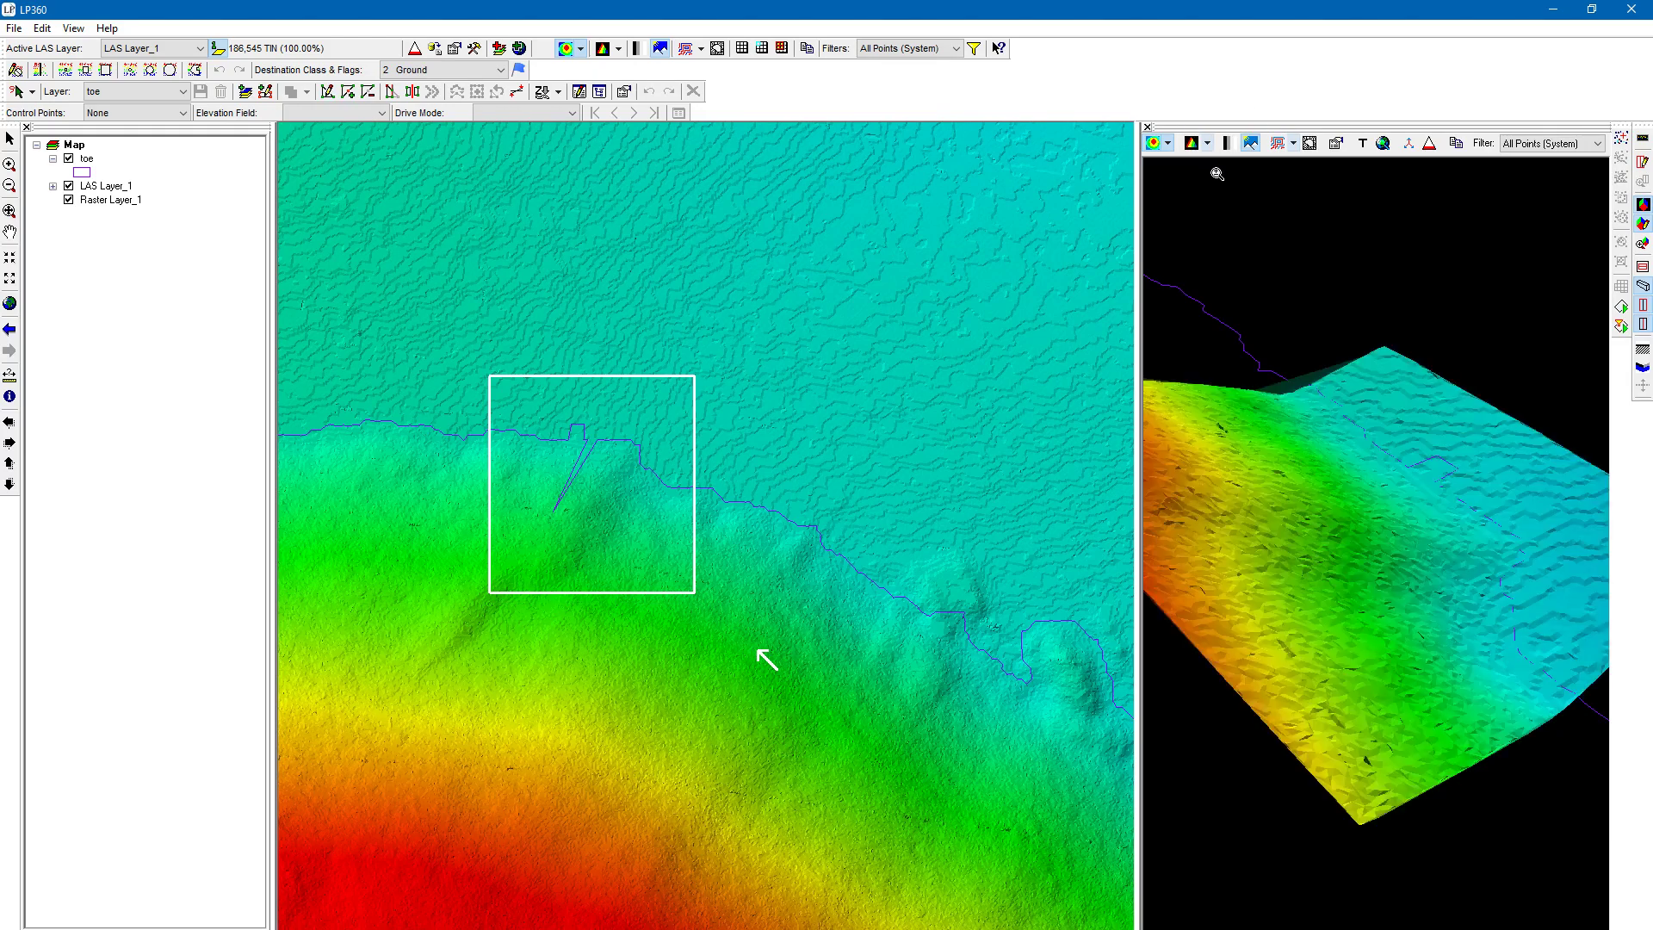
- Examine in 3D how the bulge and the inward spike of the toe line sit relative to the surface
scroll(1361, 372, "up", 3)
left_click_drag(1366, 372, 1365, 332)
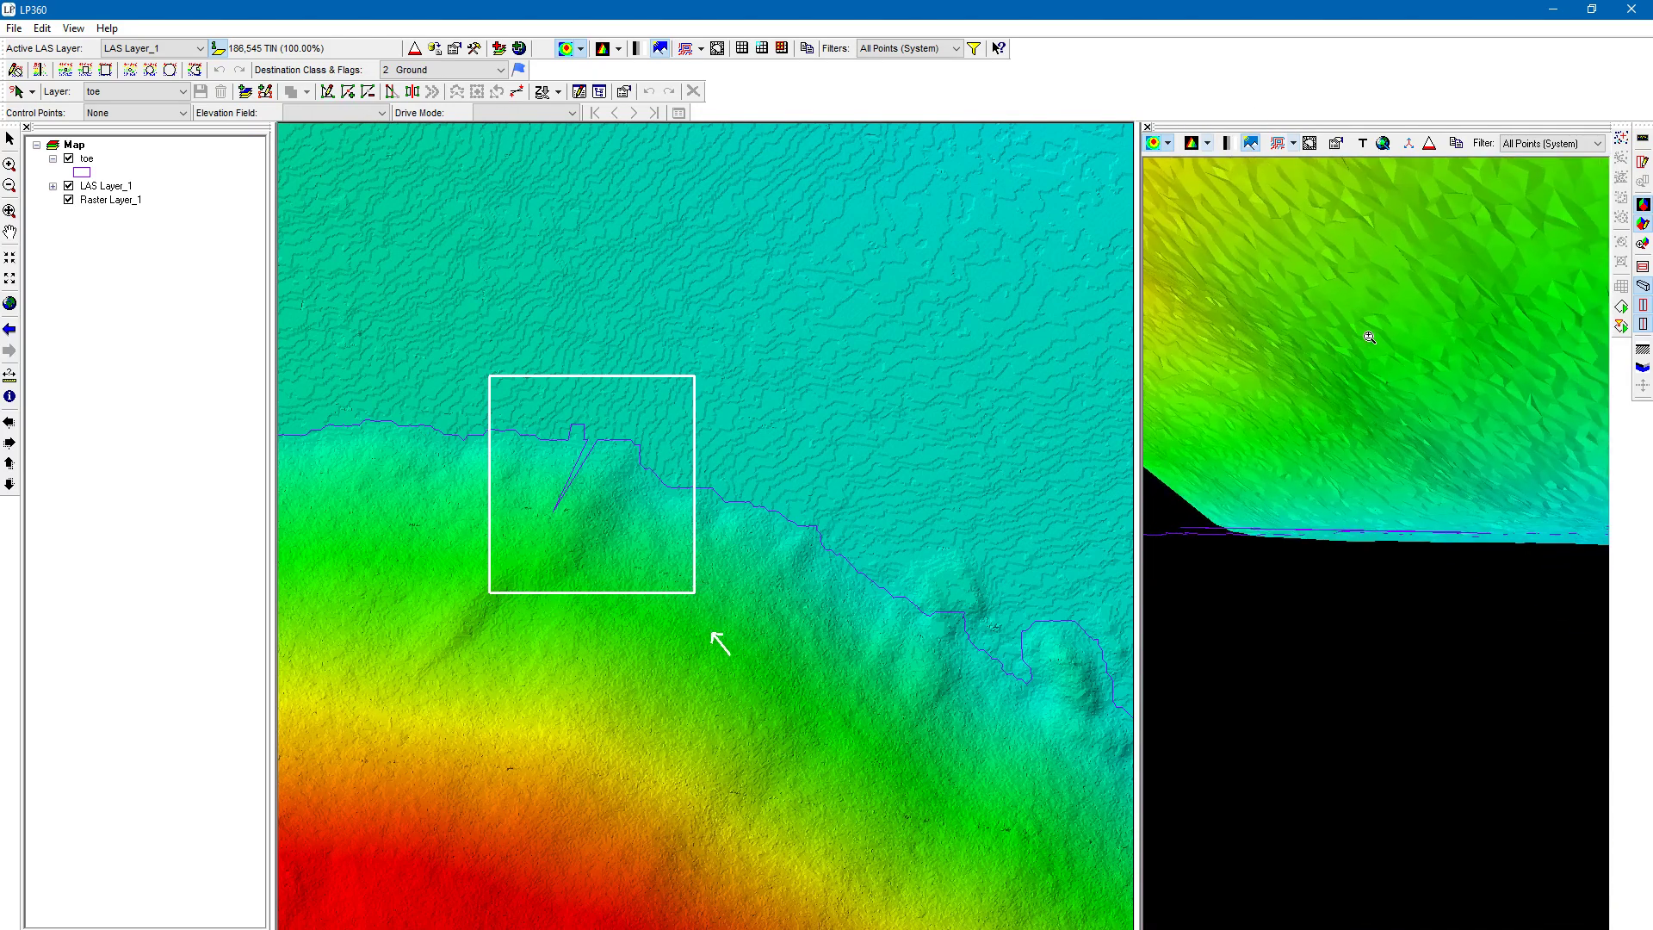
mouse_move(1365, 591)
left_mouse_down()
mouse_move(1409, 586)
mouse_move(1428, 605)
mouse_move(1299, 568)
mouse_move(1375, 581)
left_mouse_up()
left_click_drag(1425, 532, 1432, 565)
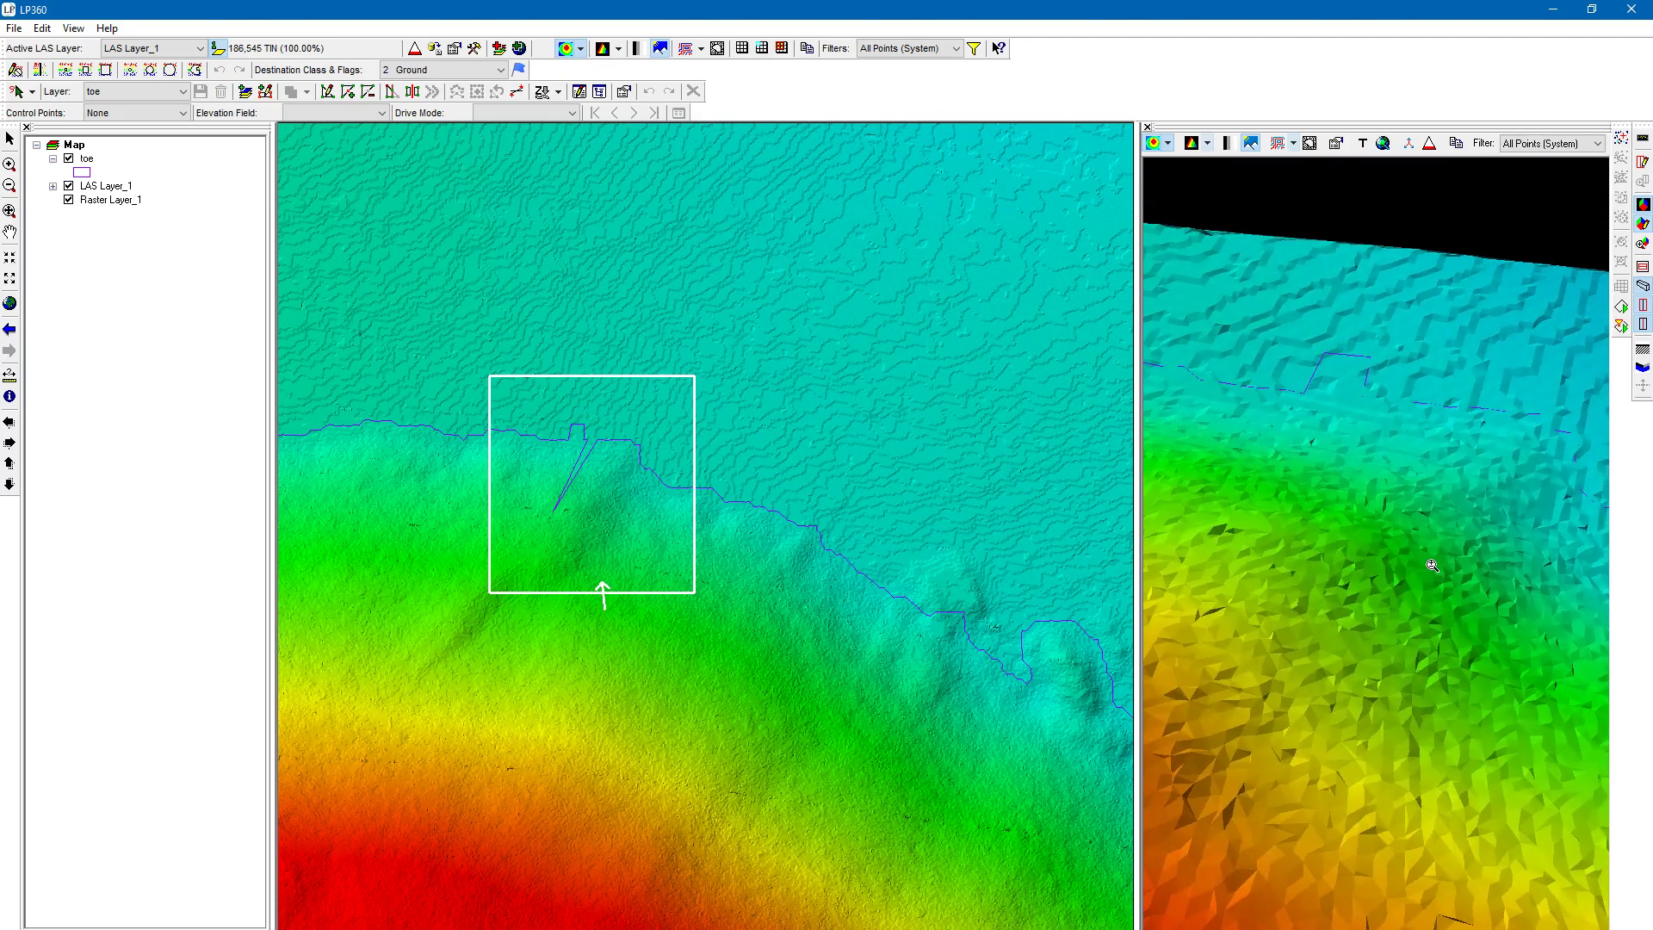
left_click_drag(1395, 264, 1397, 603)
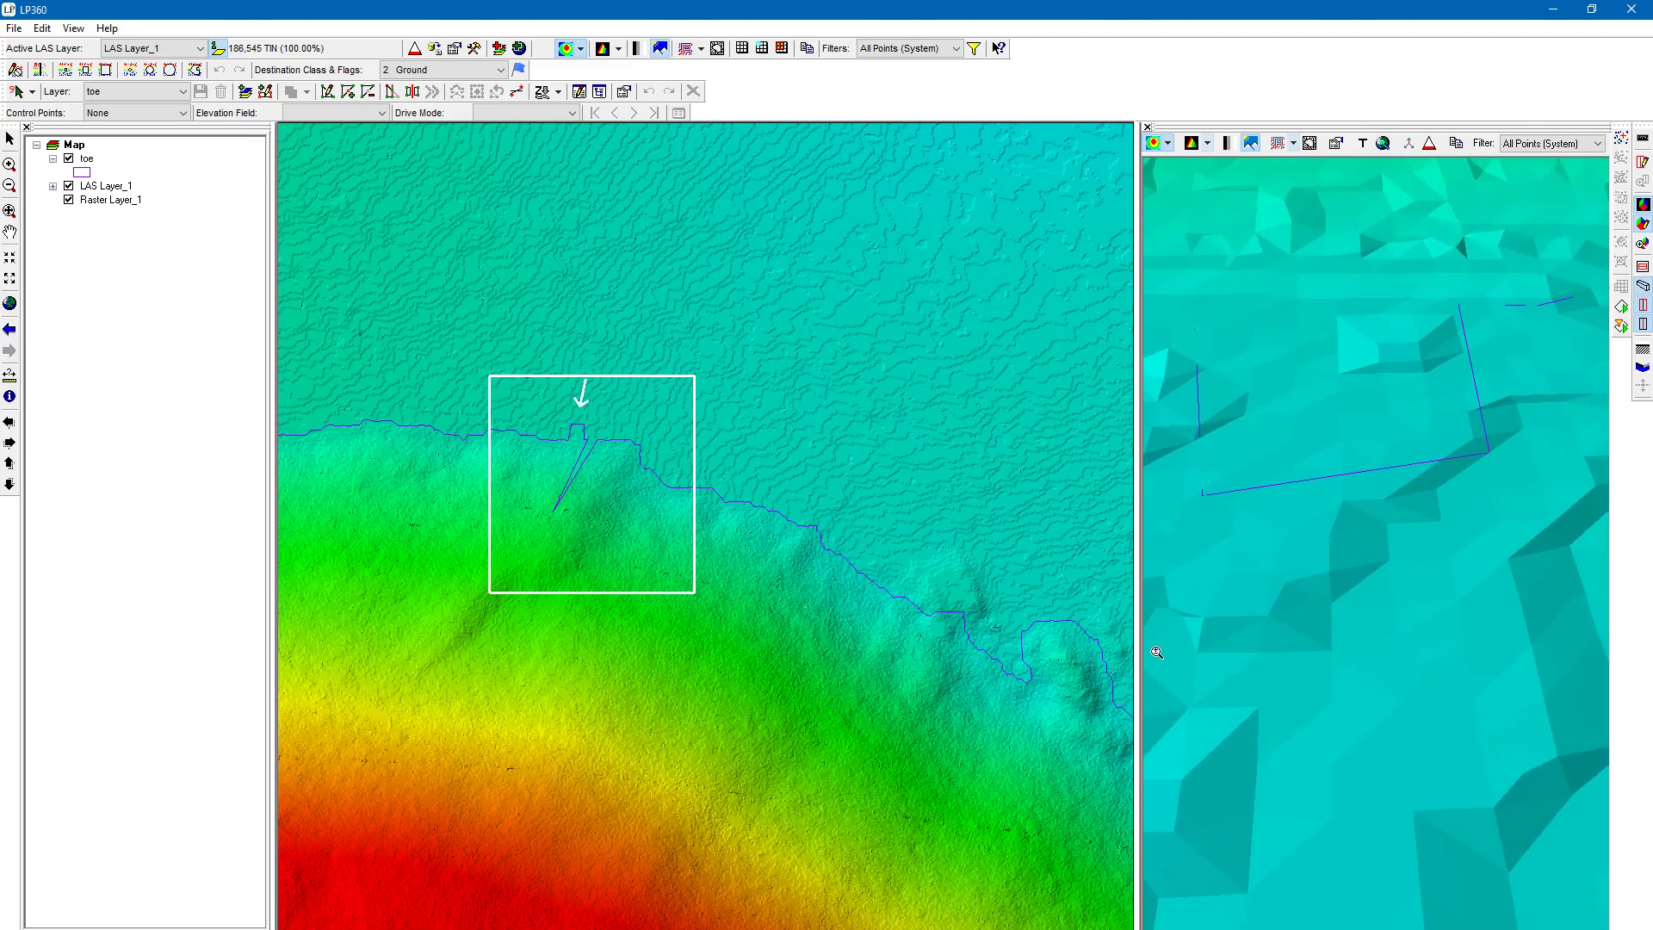
- With Auto-Z on, move another toe vertex, on the stretch west of the first spike, deep into the stockpile slope
key("Left")
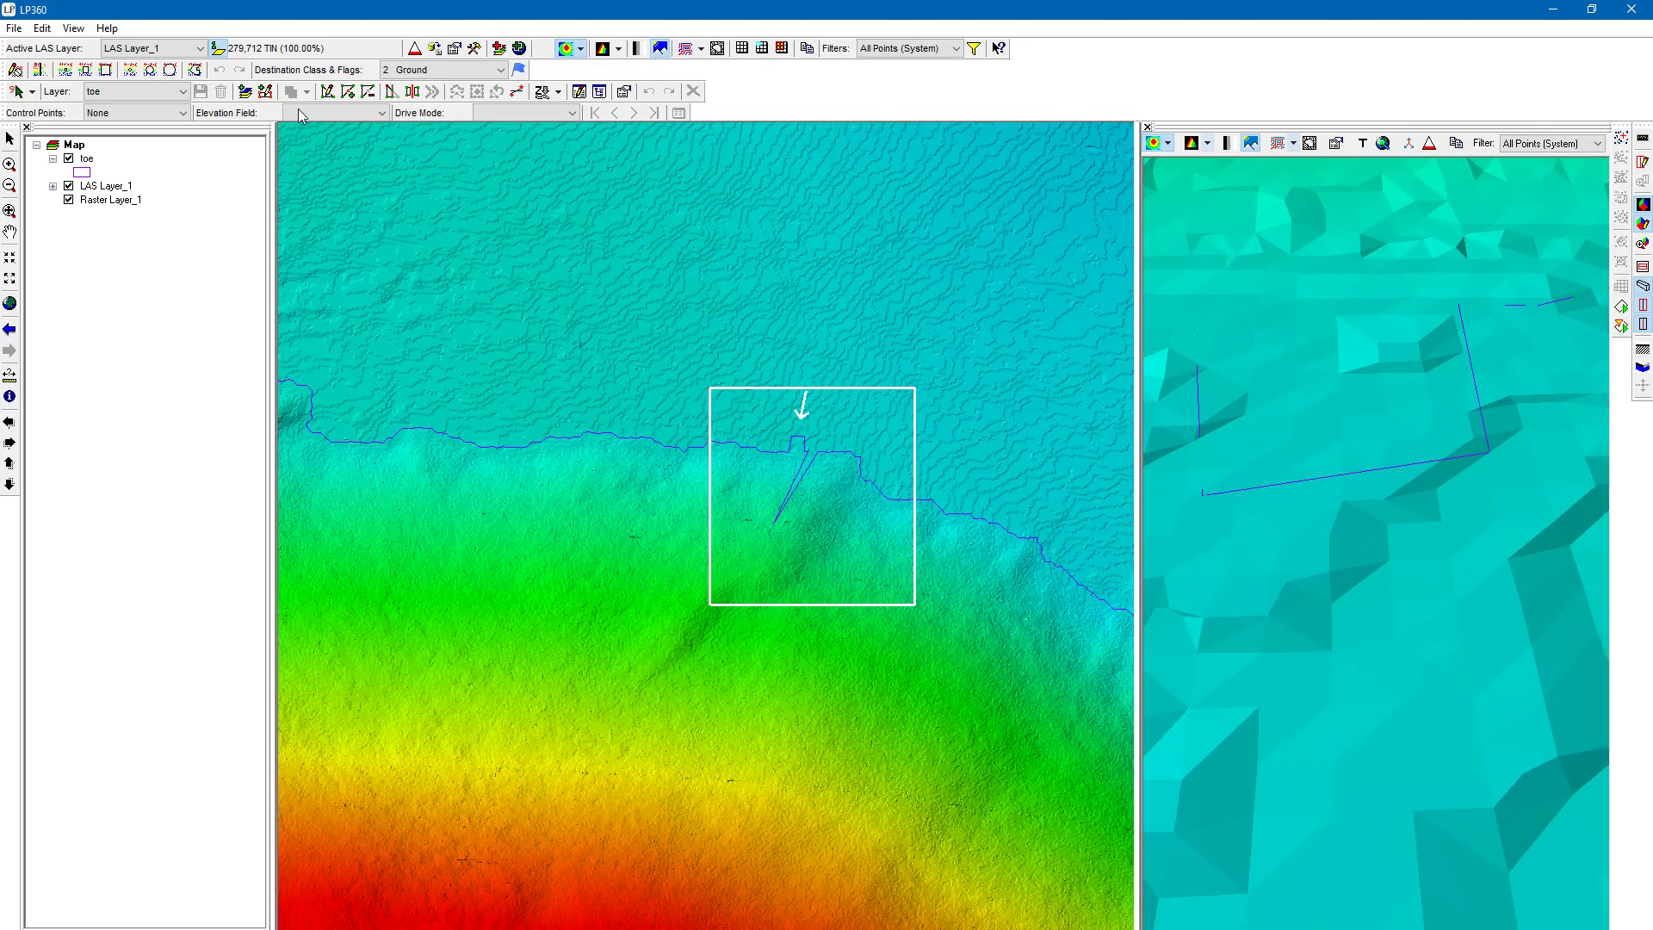
left_click(328, 91)
scroll(616, 339, "up", 3)
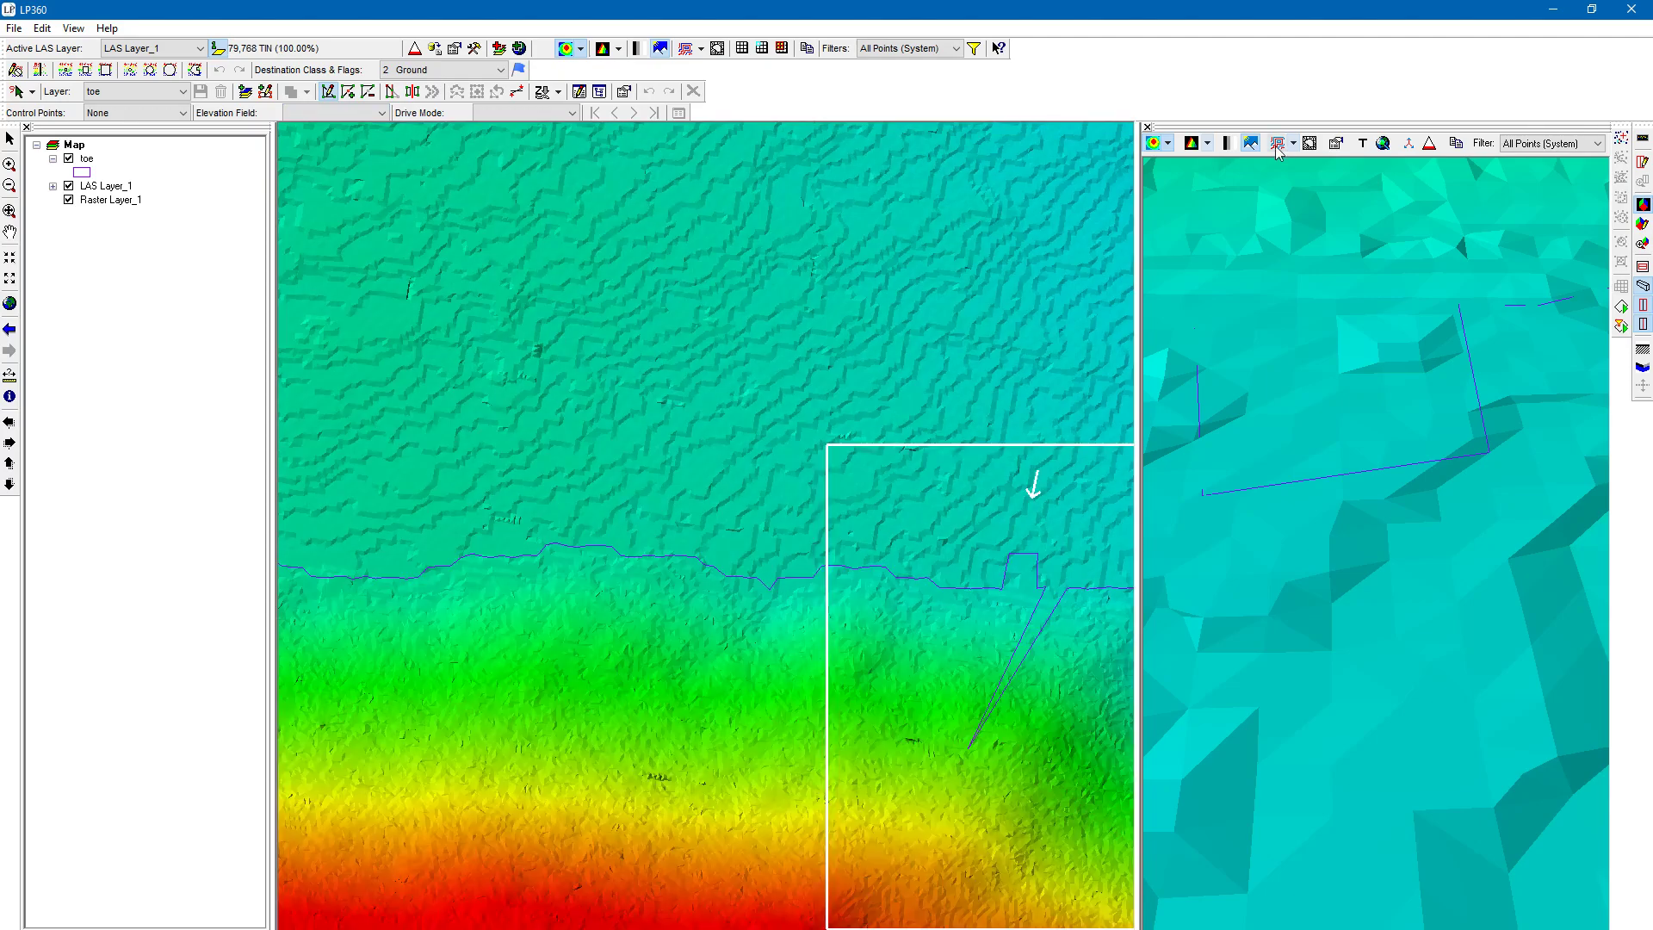
left_click(684, 553)
scroll(634, 592, "up", 5)
scroll(874, 885, "down", 3)
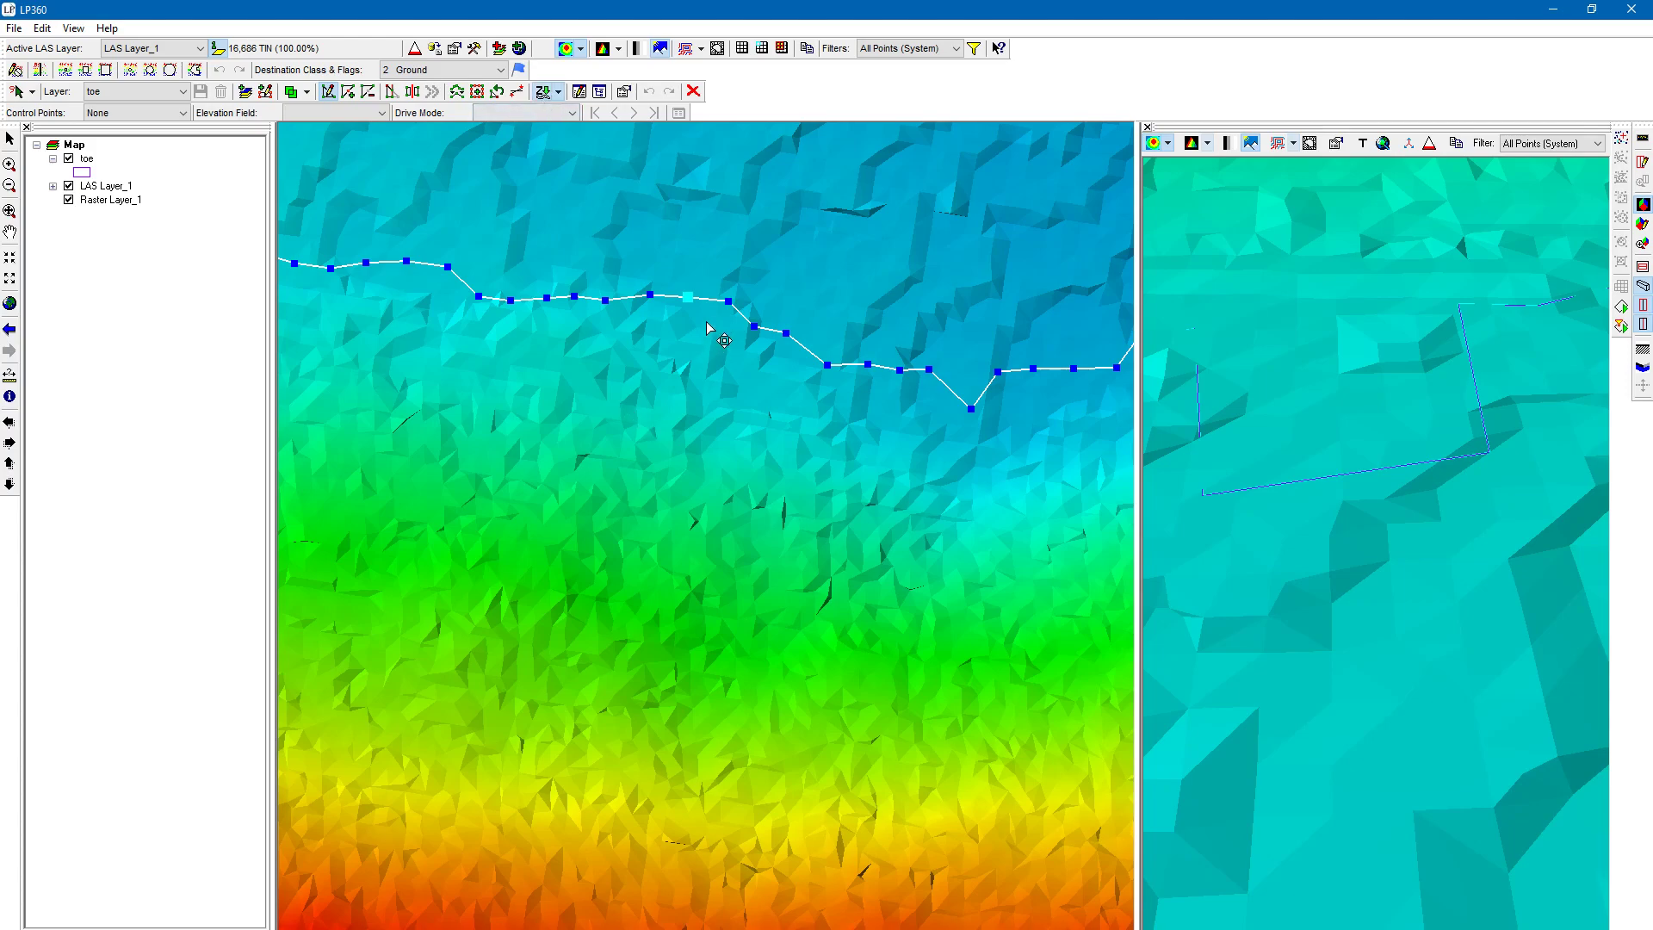
left_click_drag(686, 294, 635, 915)
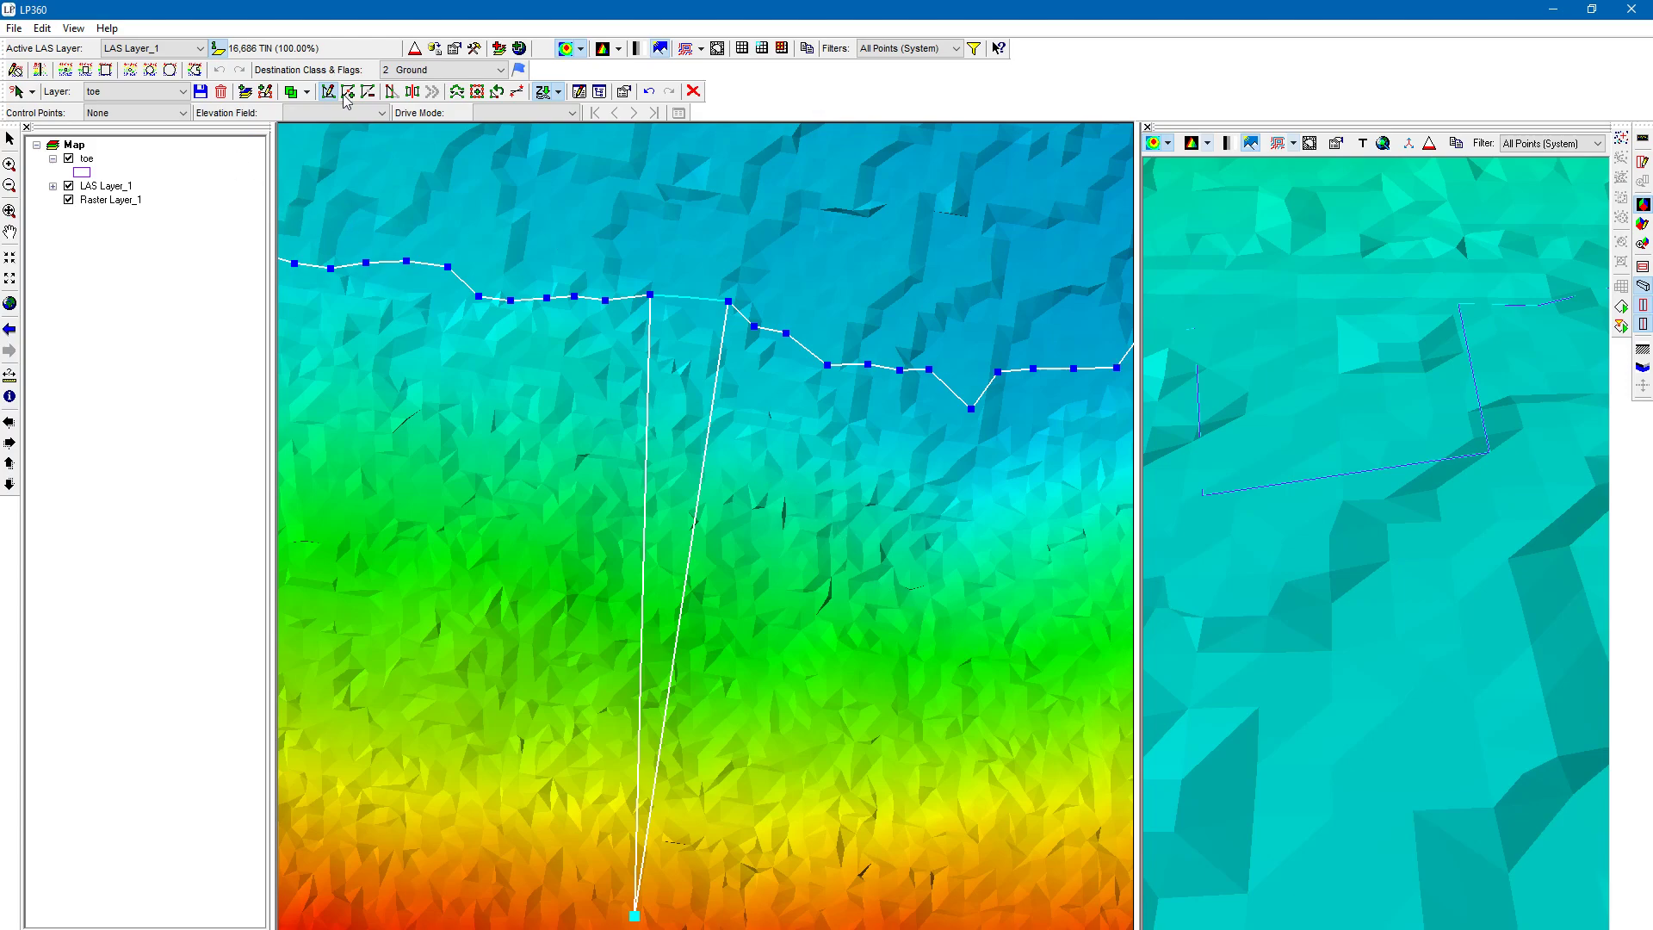
left_click(940, 660)
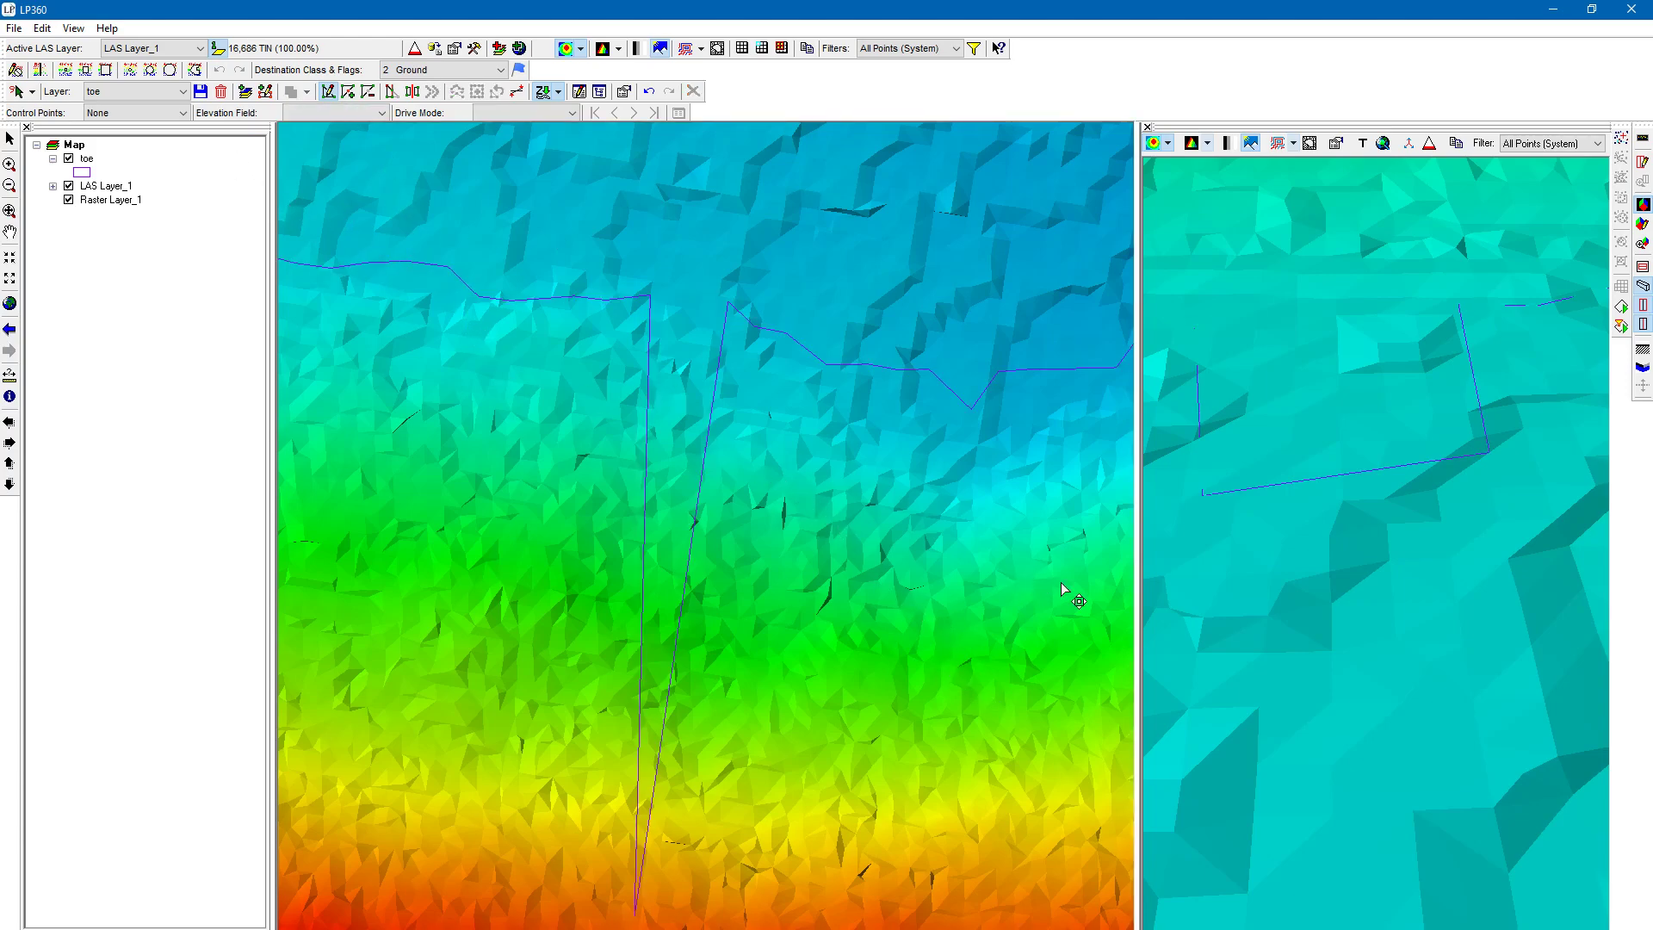
scroll(1320, 654, "down", 5)
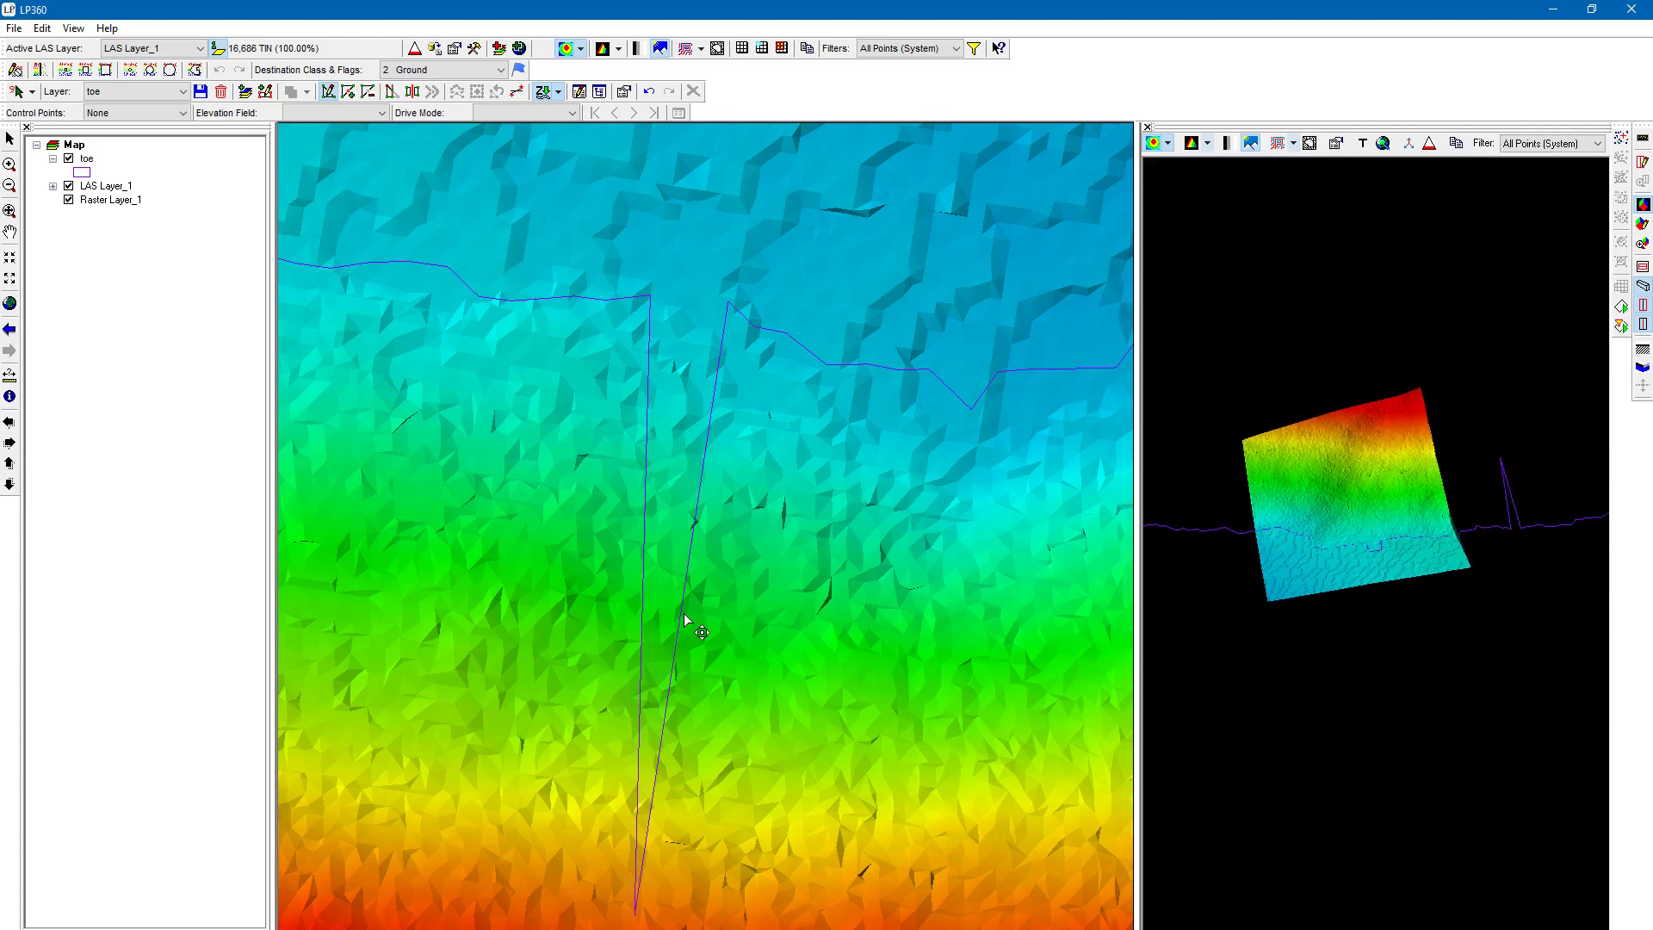
scroll(690, 623, "down", 2)
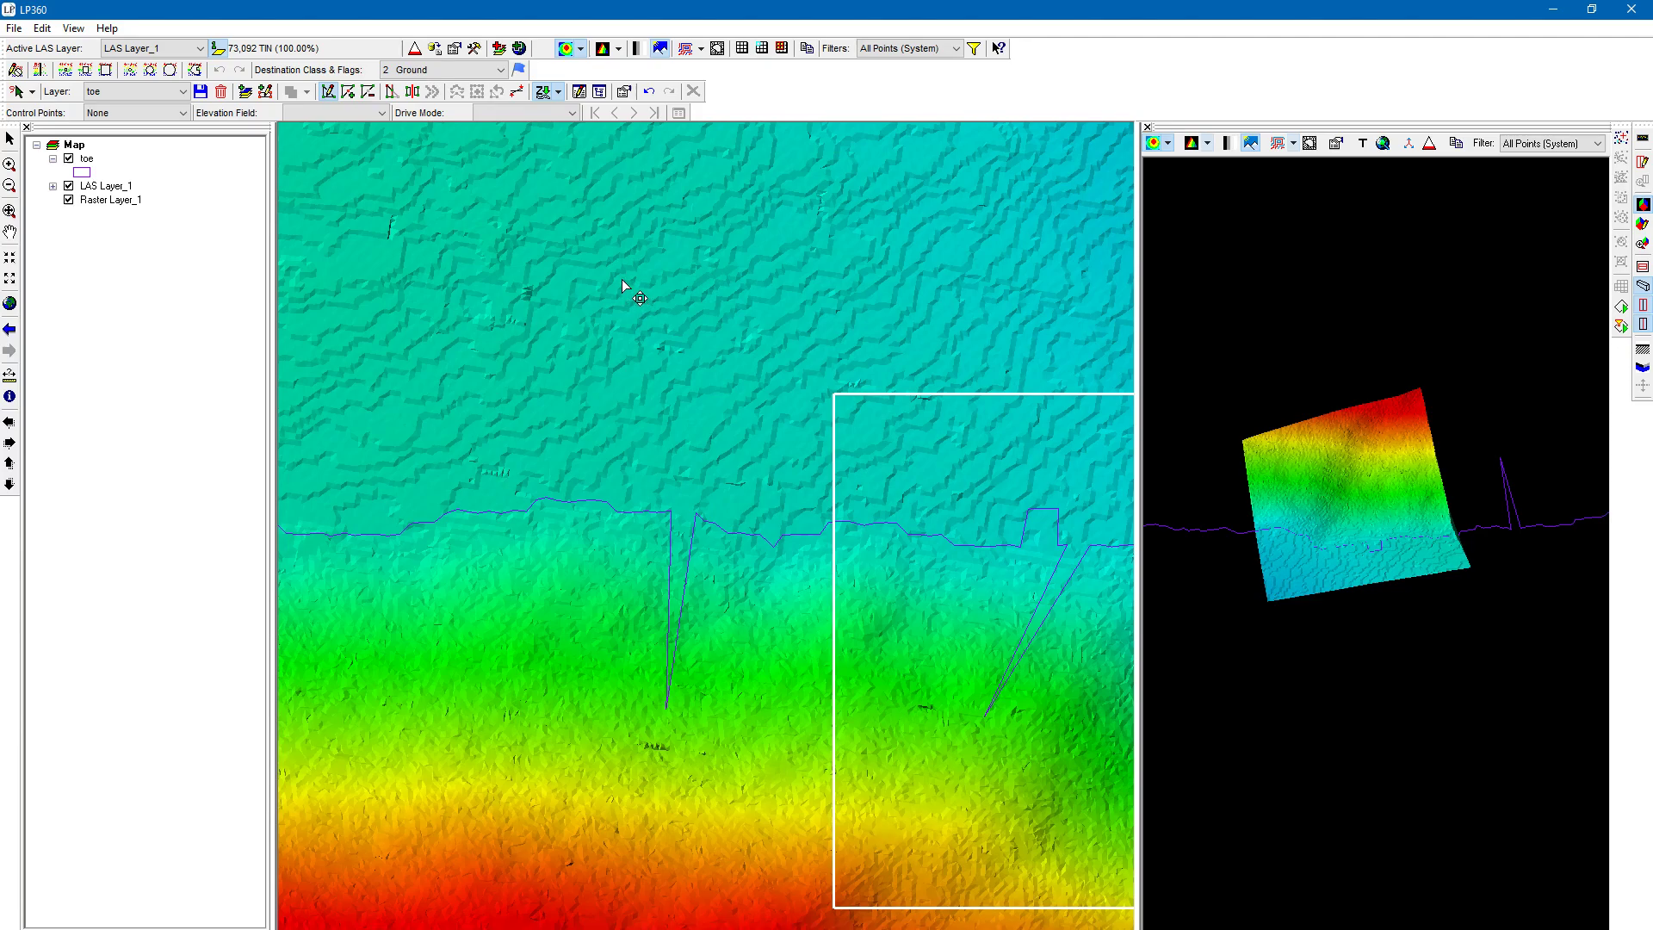
- Undo and redo the last vertex move twice, and save the edits to the toe layer
left_click(649, 92)
left_click(670, 93)
left_click(649, 92)
left_click(670, 92)
left_click(200, 91)
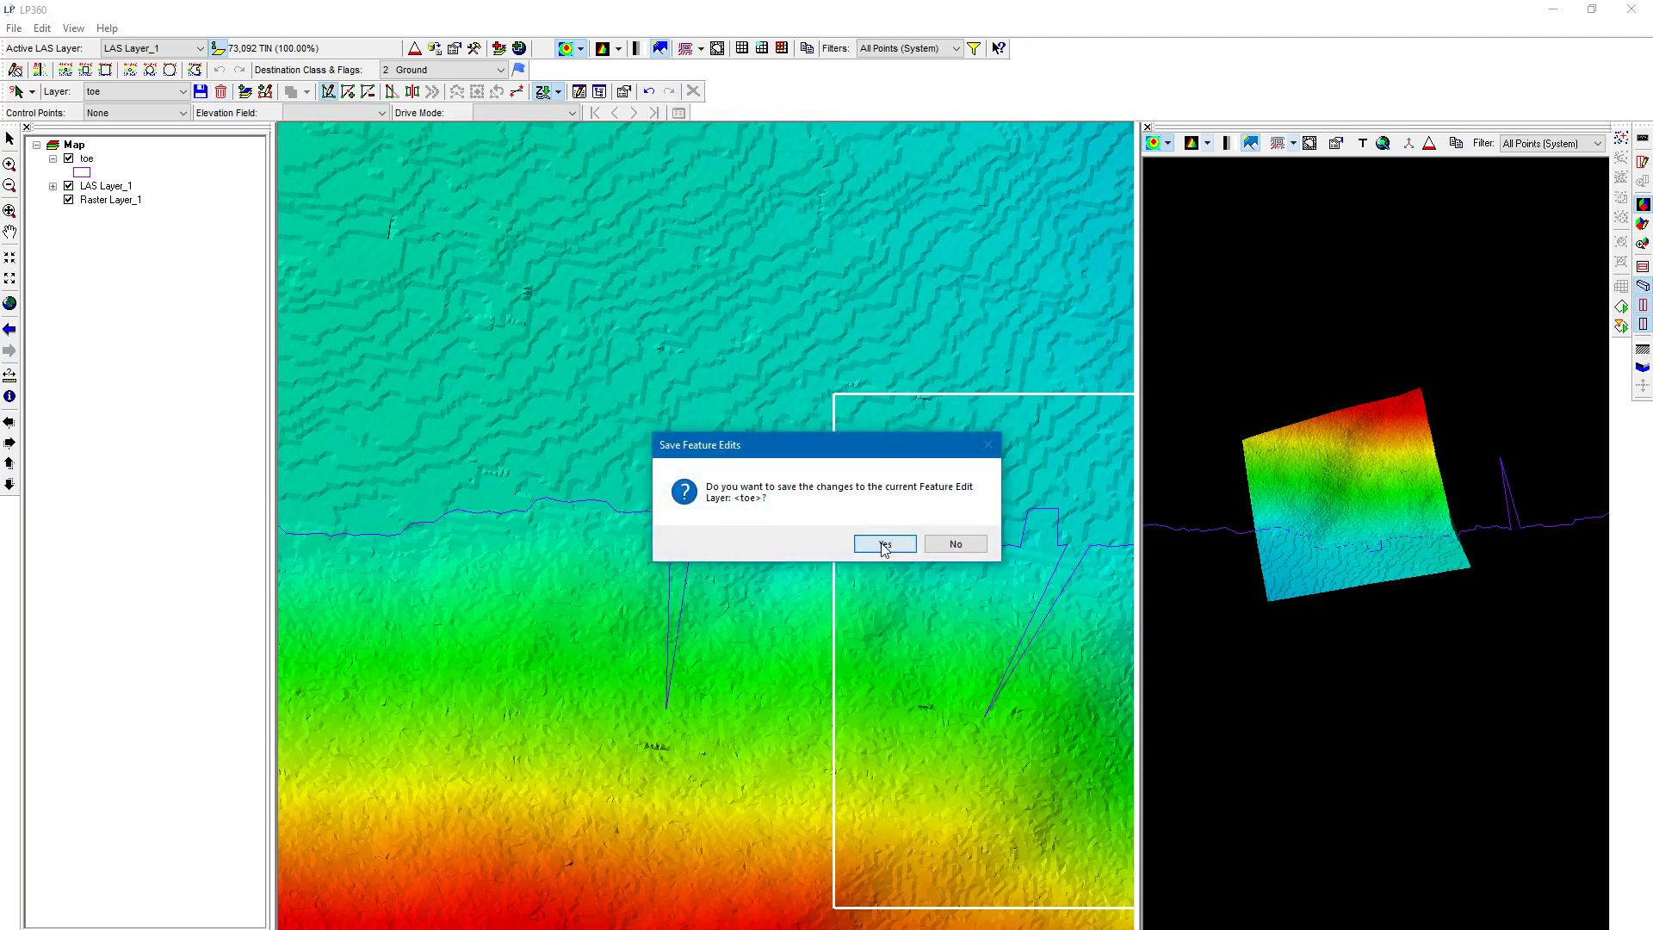
left_click(884, 545)
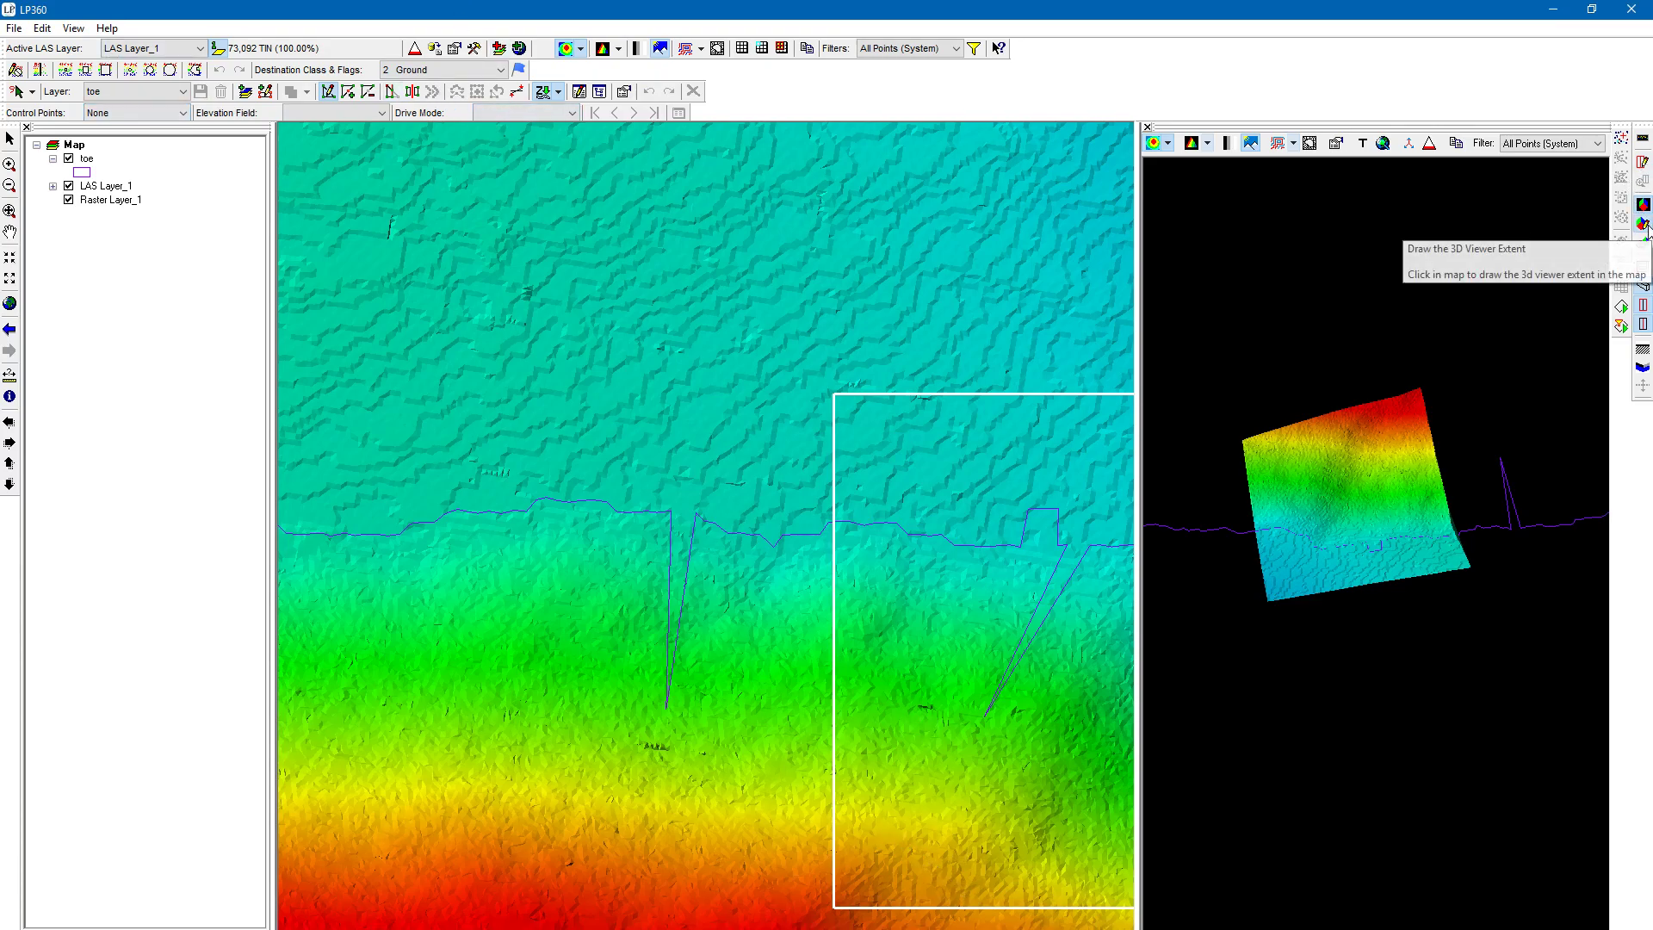
- Redraw the 3D viewer extent around the second inward spike and examine how its lines follow the surface
left_click_drag(521, 346, 870, 902)
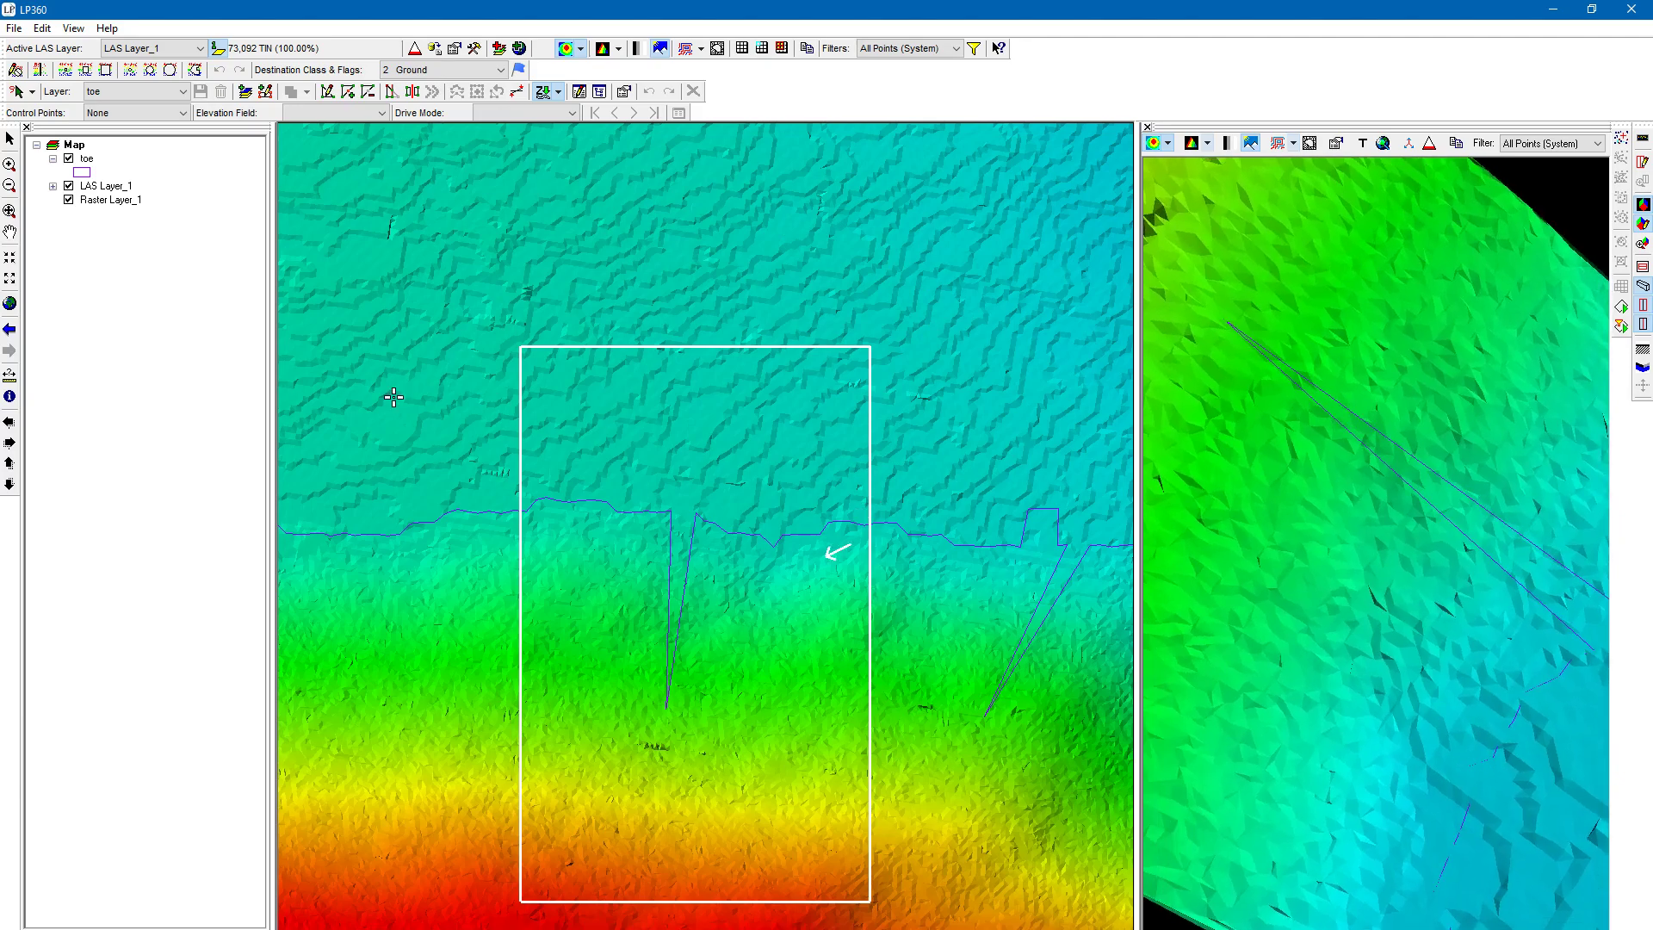
scroll(861, 503, "down", 3)
scroll(762, 660, "up", 3)
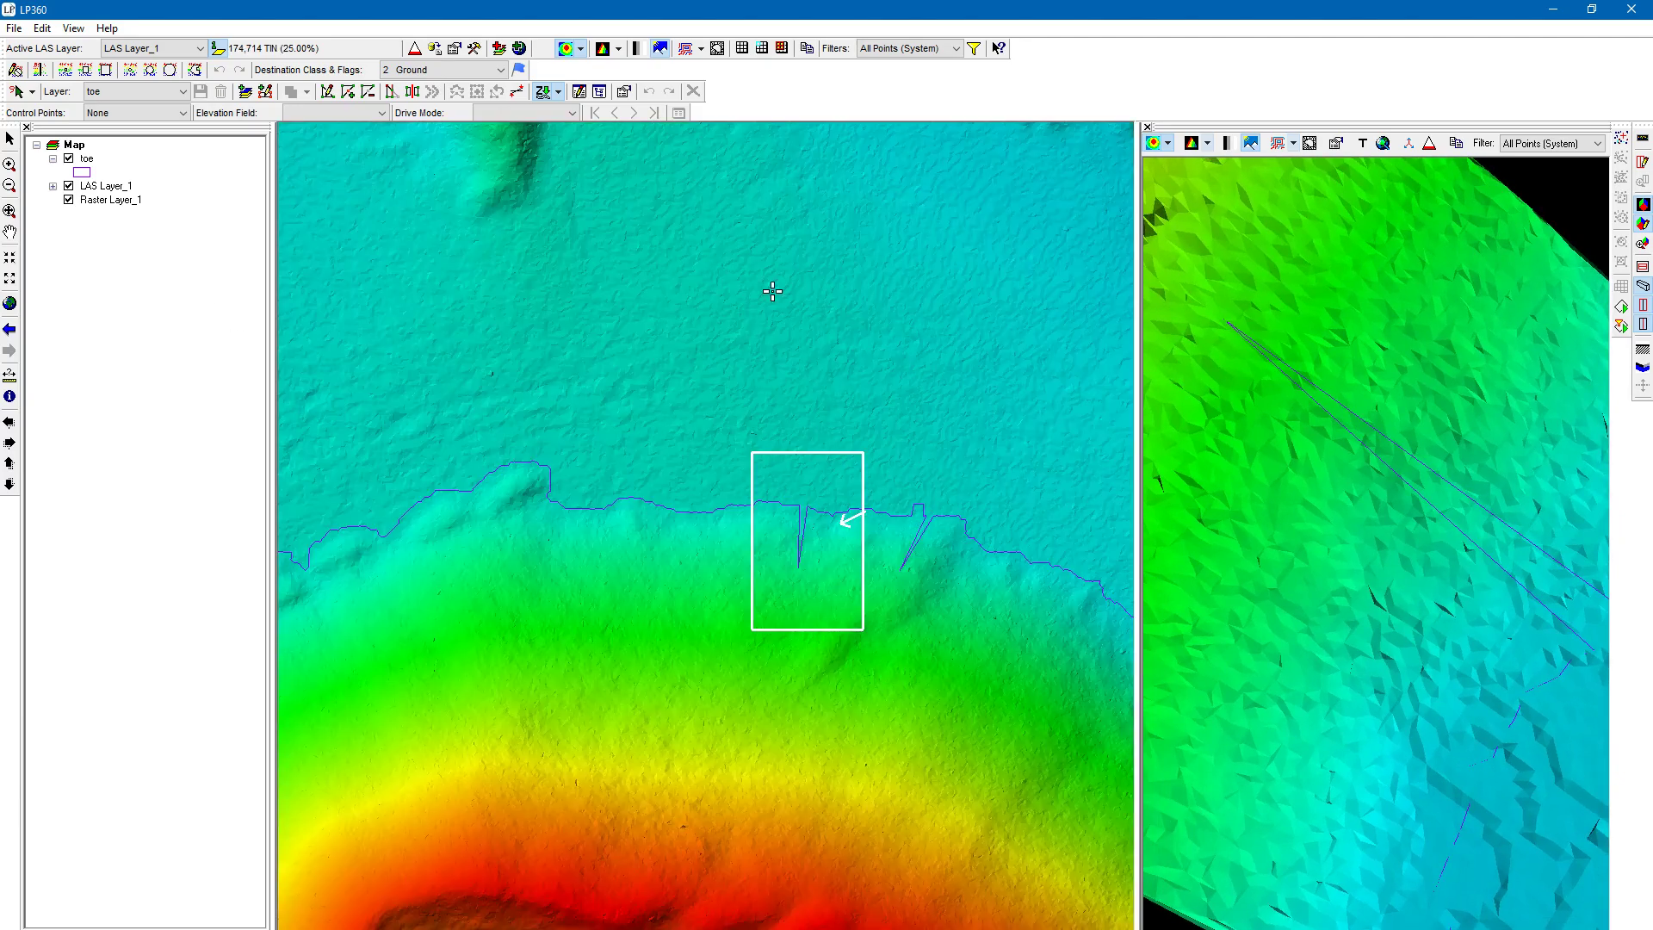
- Select the toe polygon for vertex editing and move the second spike's tip back in line with the toe
left_click_drag(1003, 568, 756, 555)
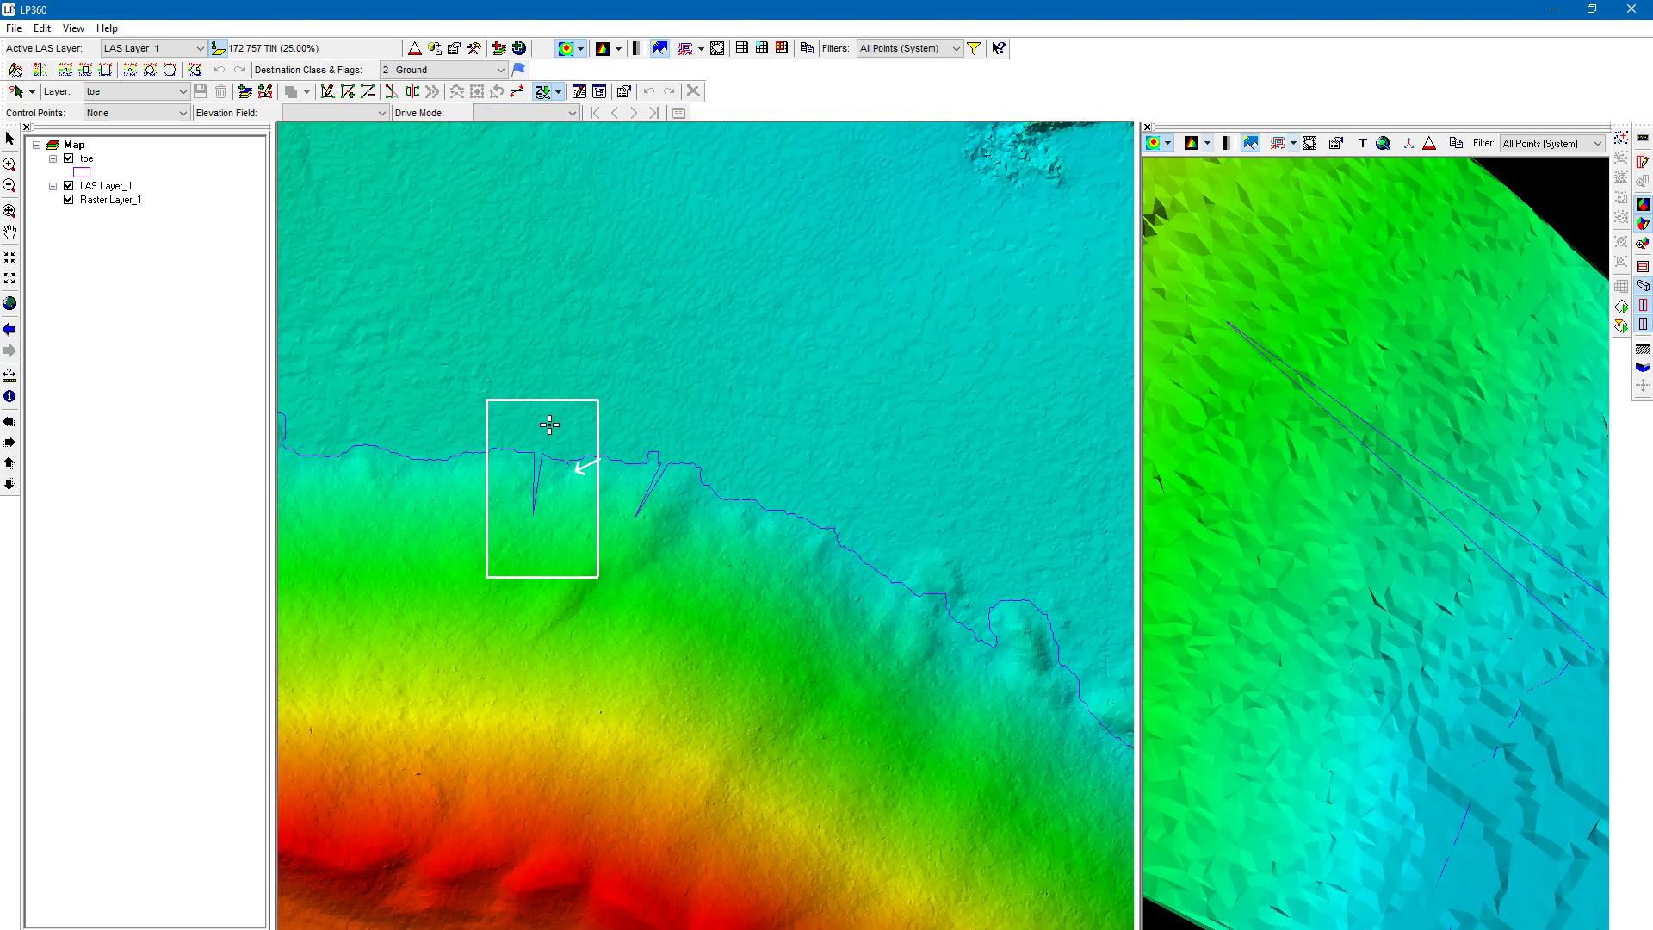
scroll(527, 431, "up", 3)
left_click_drag(823, 665, 716, 682)
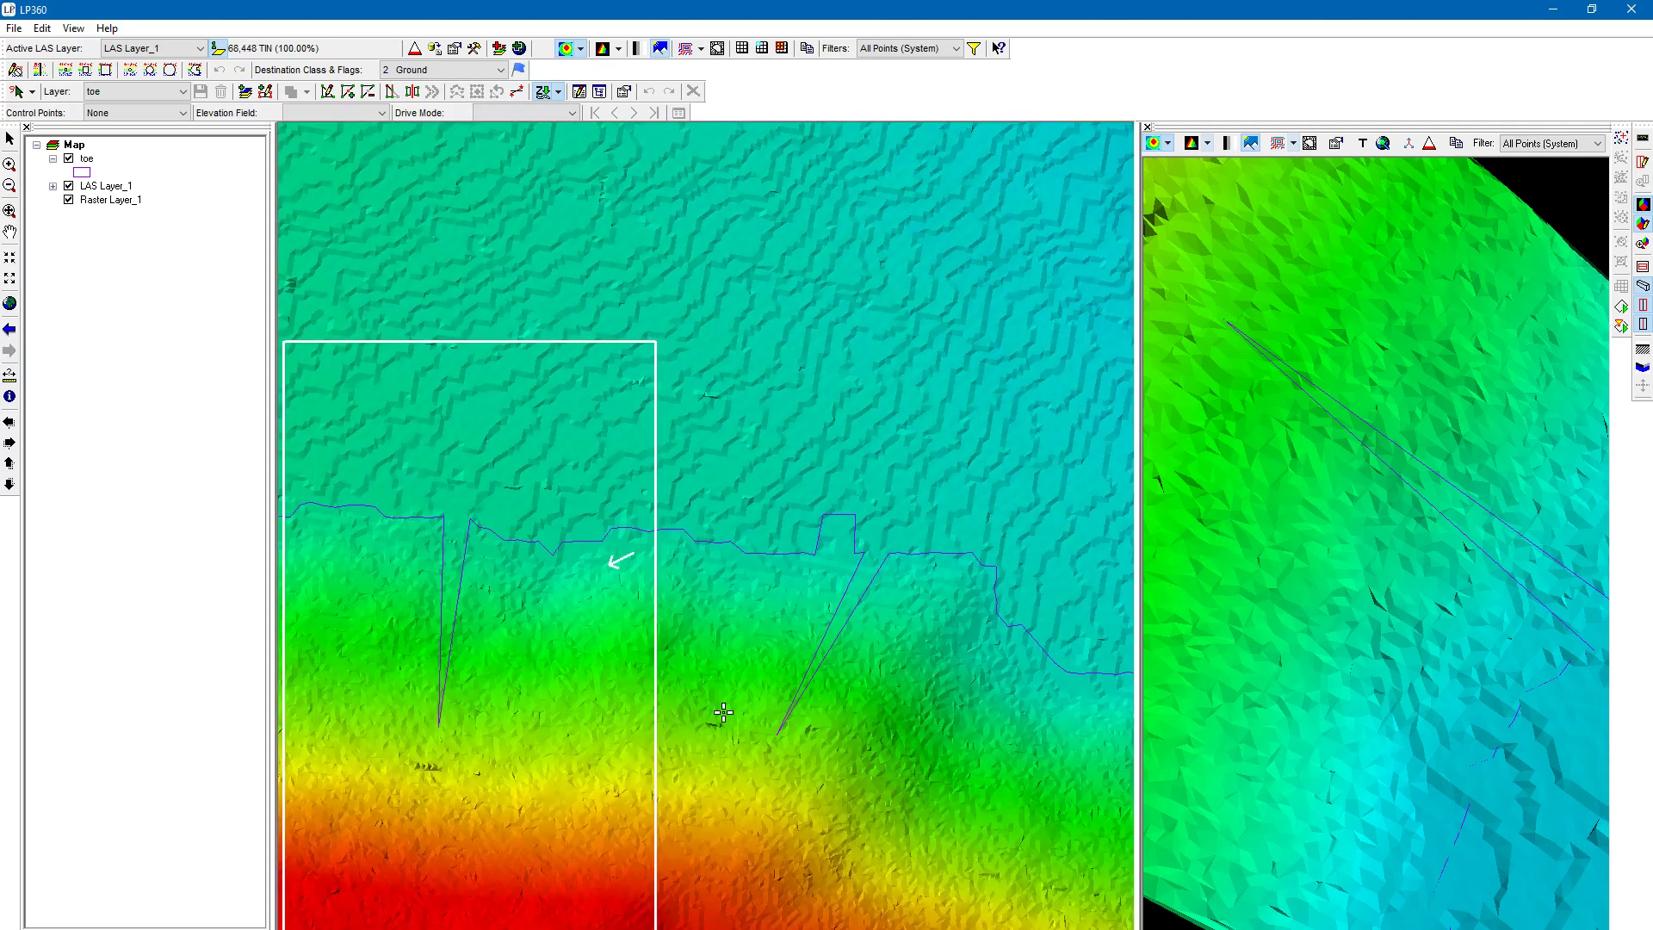
left_click(327, 92)
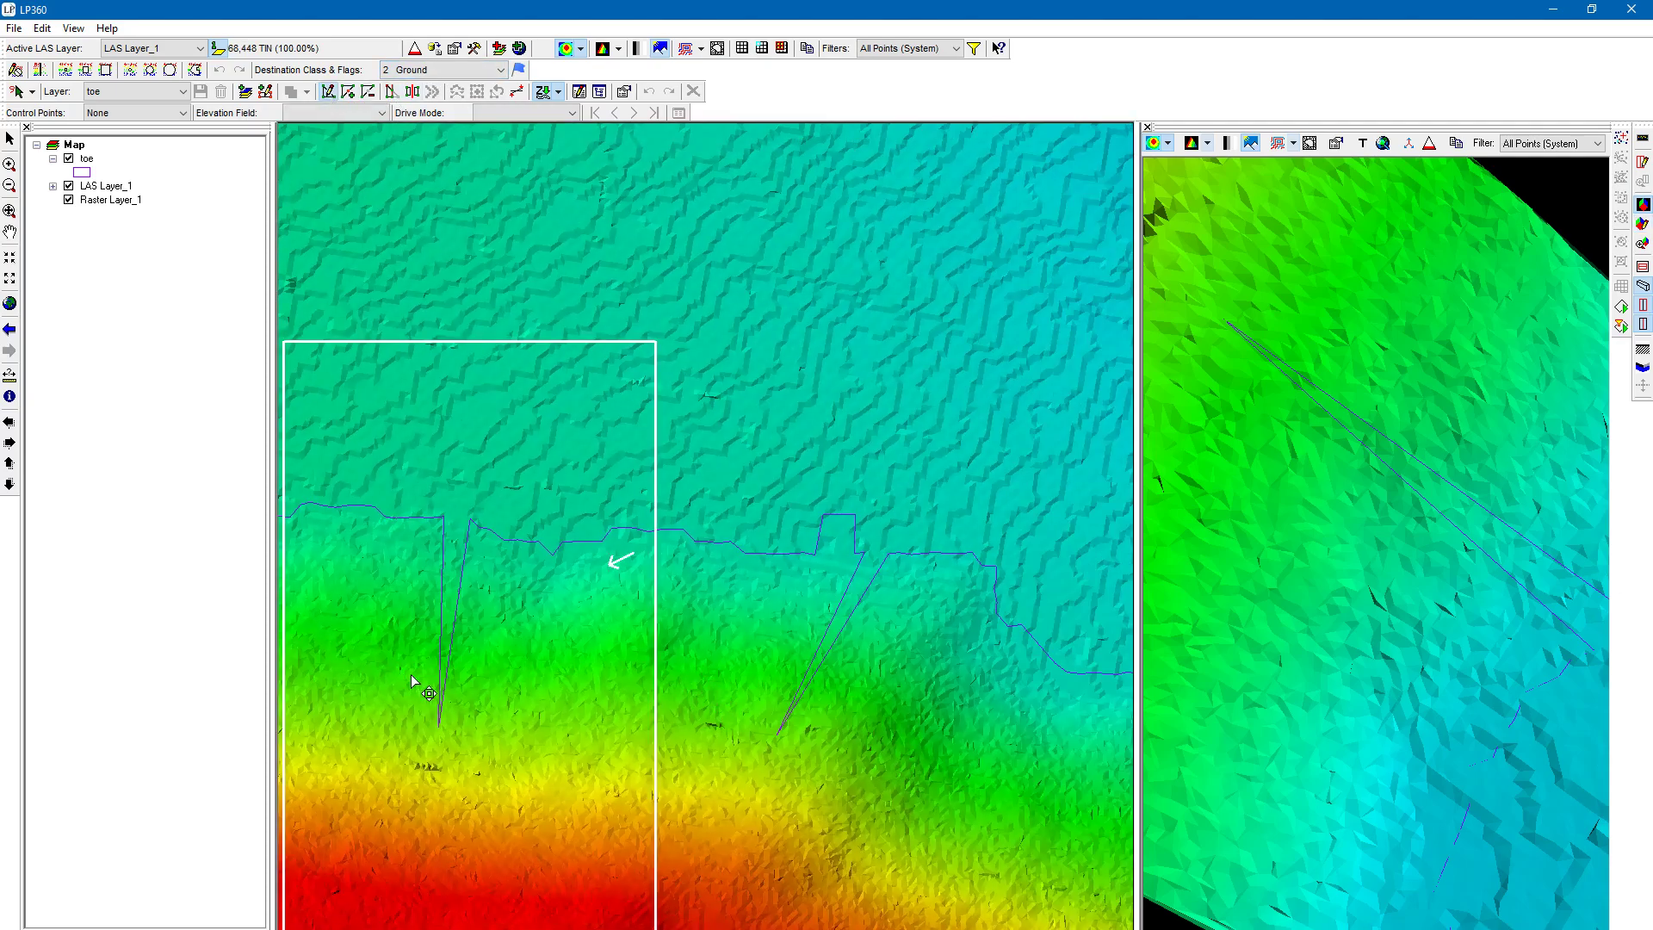
left_click(511, 537)
scroll(349, 591, "up", 2)
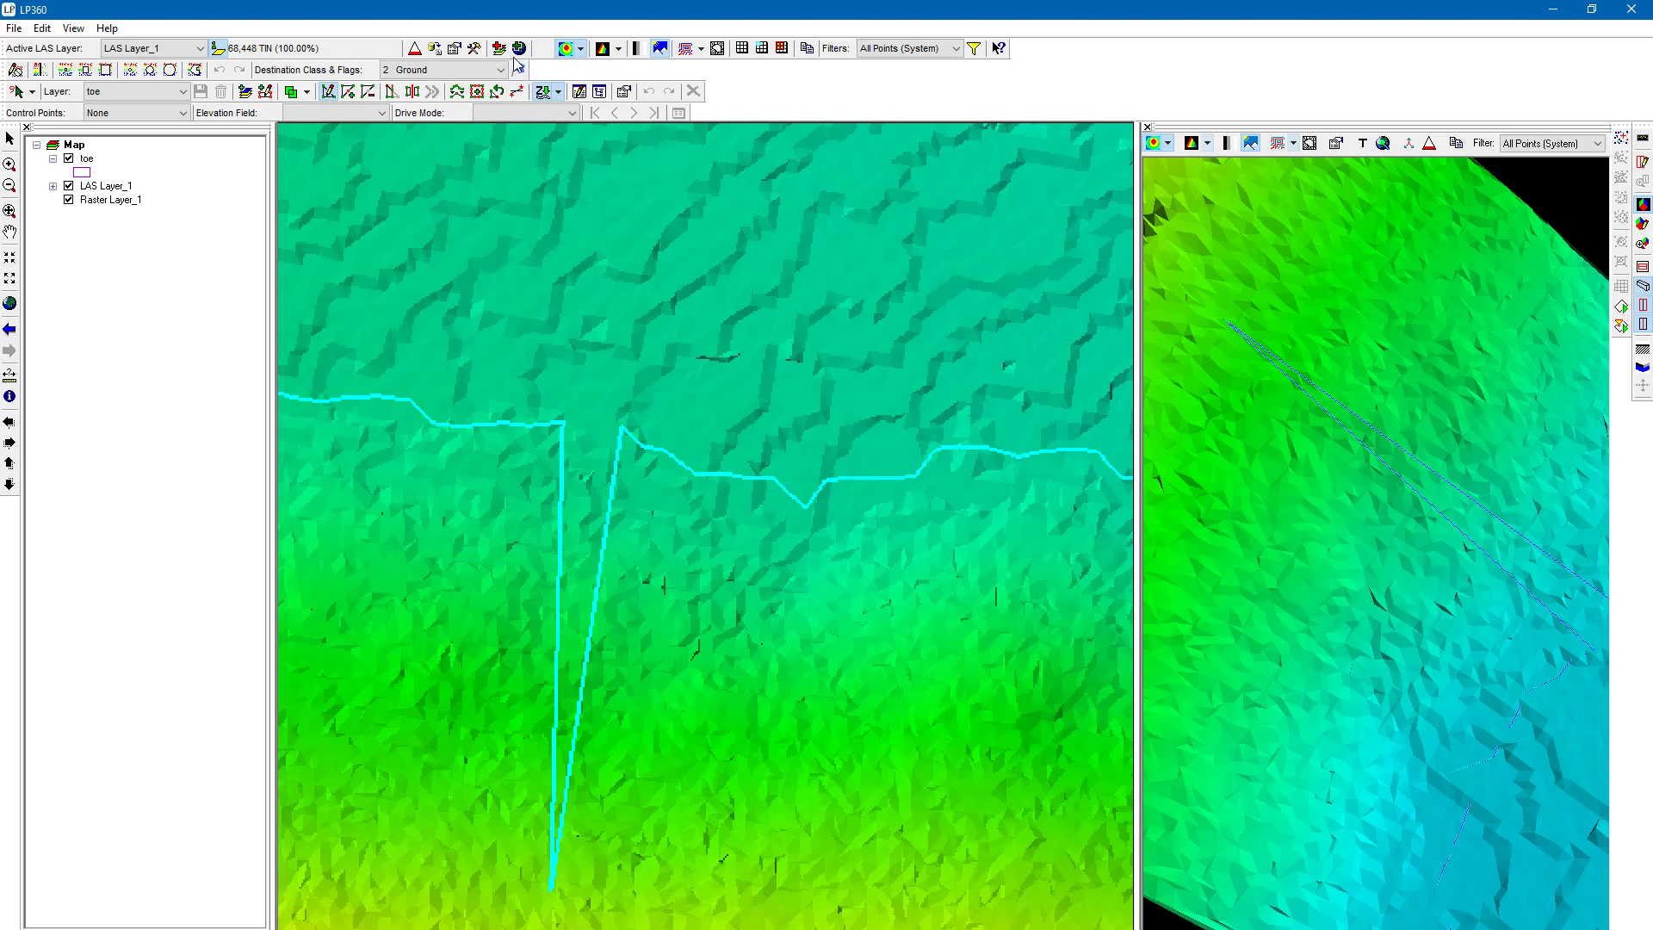
left_click(547, 894)
left_click(585, 429)
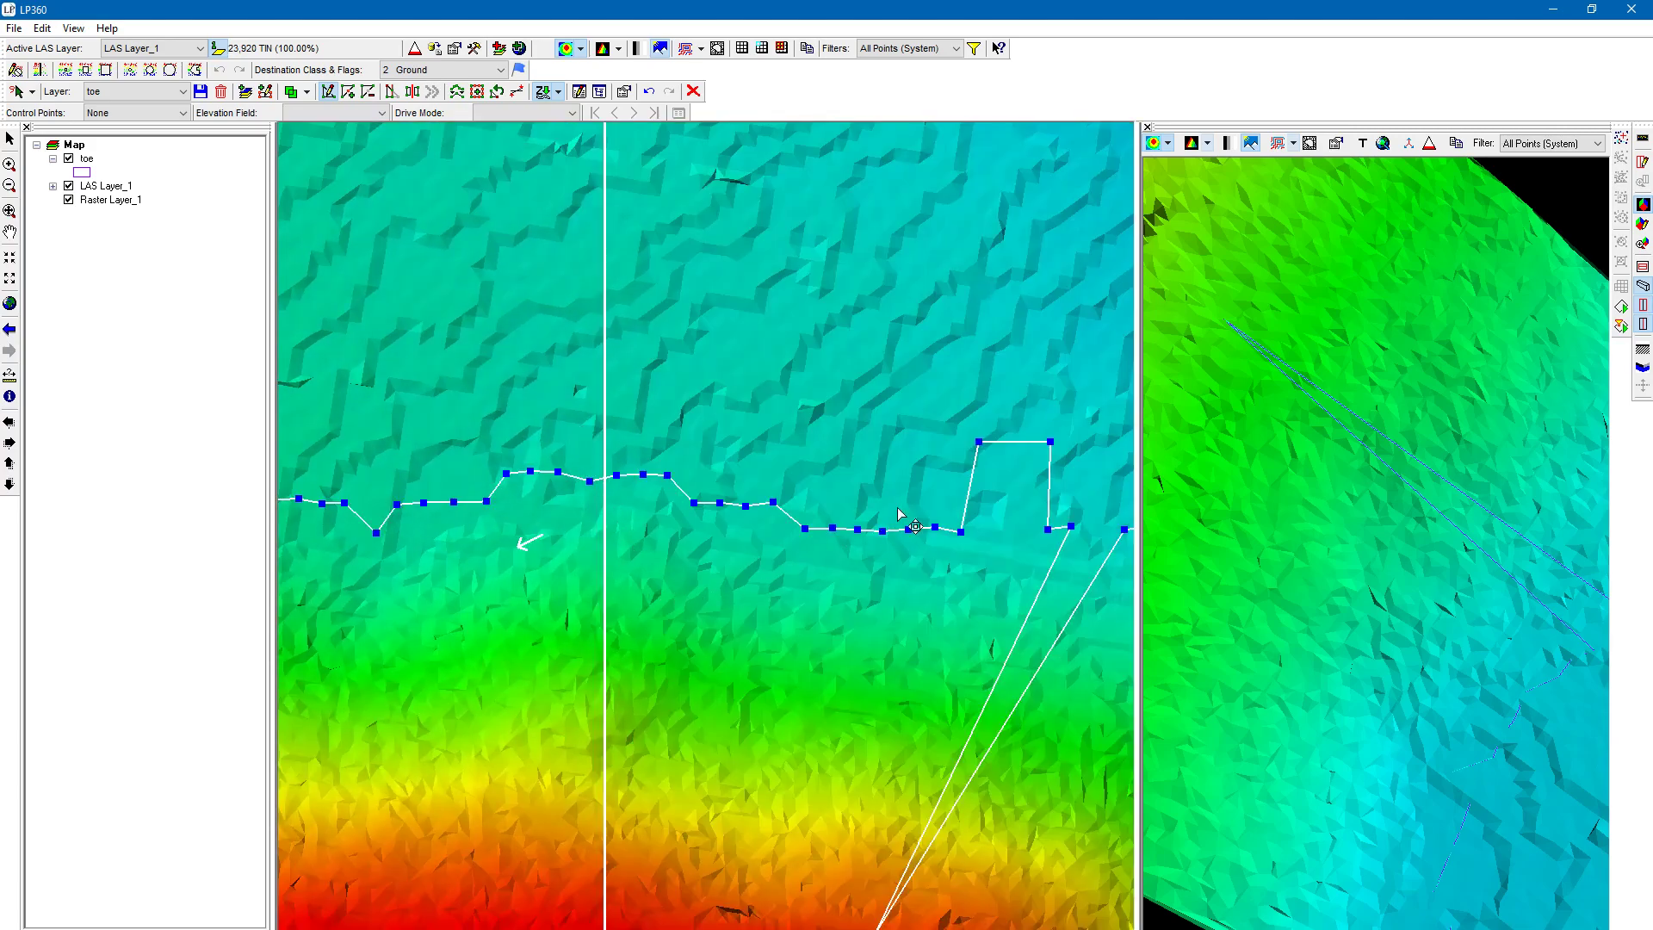
- Move the two corner vertices of the rectangular bulge back onto the straight toe stretch
left_click_drag(891, 519, 539, 473)
left_click(608, 411)
left_click(617, 493)
left_click(680, 411)
left_click(665, 487)
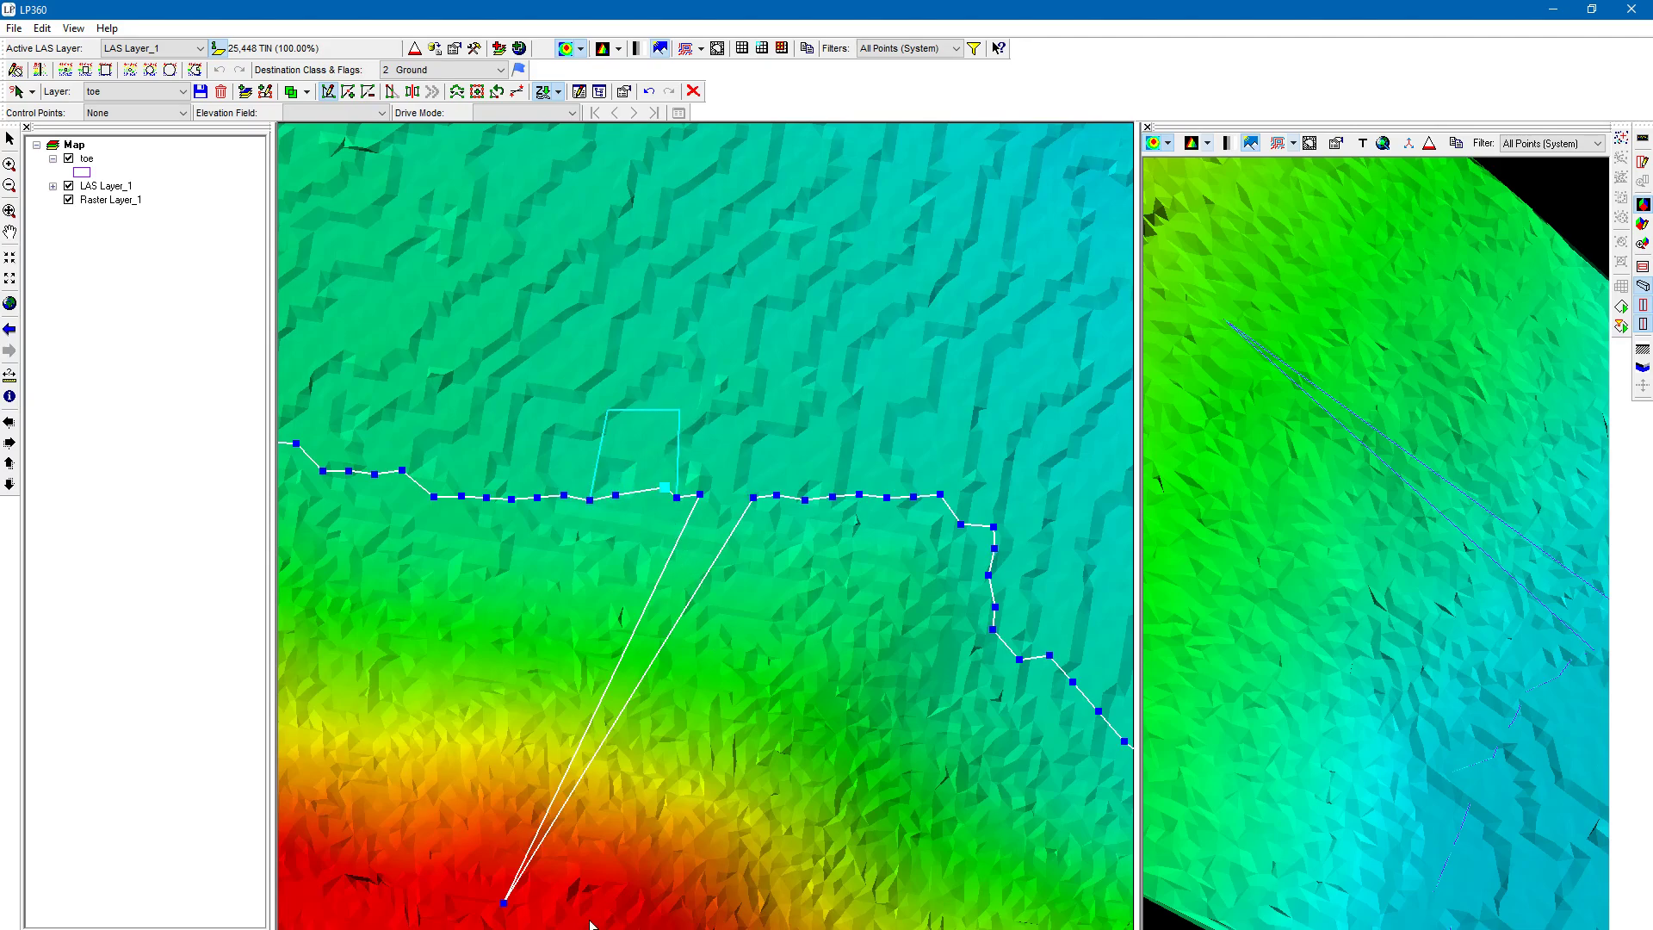
- Move the first spike's tip back in line with the toe and save the edits to the toe layer
left_click(504, 902)
left_click(729, 497)
left_click(201, 91)
left_click(885, 543)
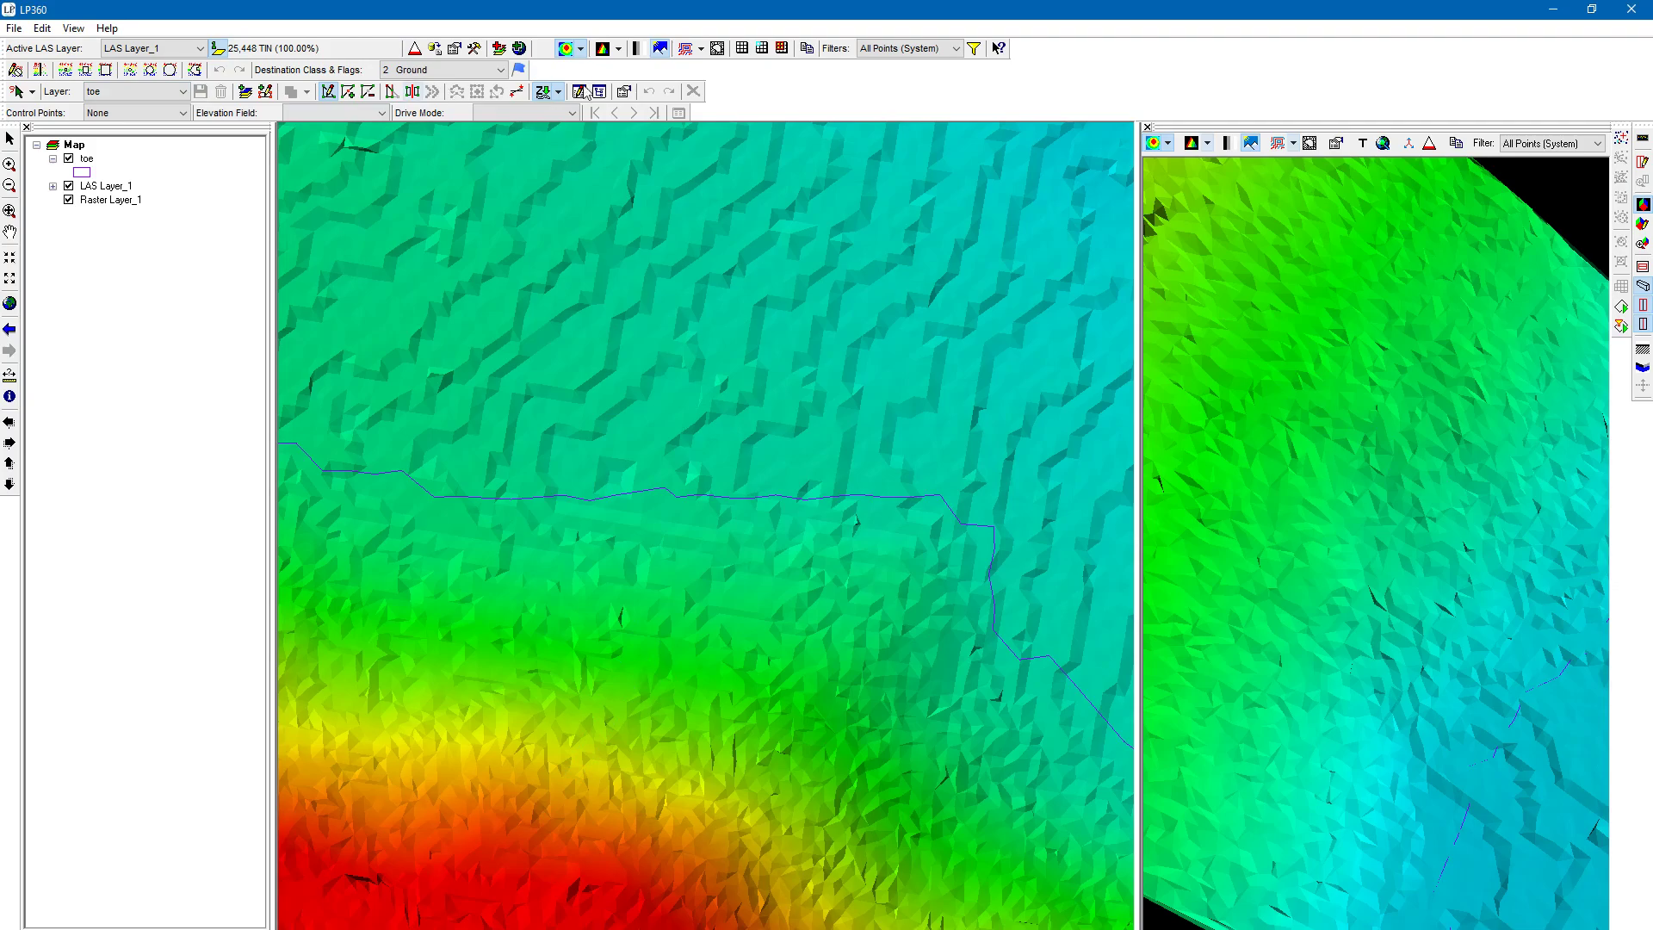
- Select the toe polygon for vertex editing and pick the vertex protruding slightly from its straight northern stretch
left_click(11, 211)
scroll(713, 693, "down", 3)
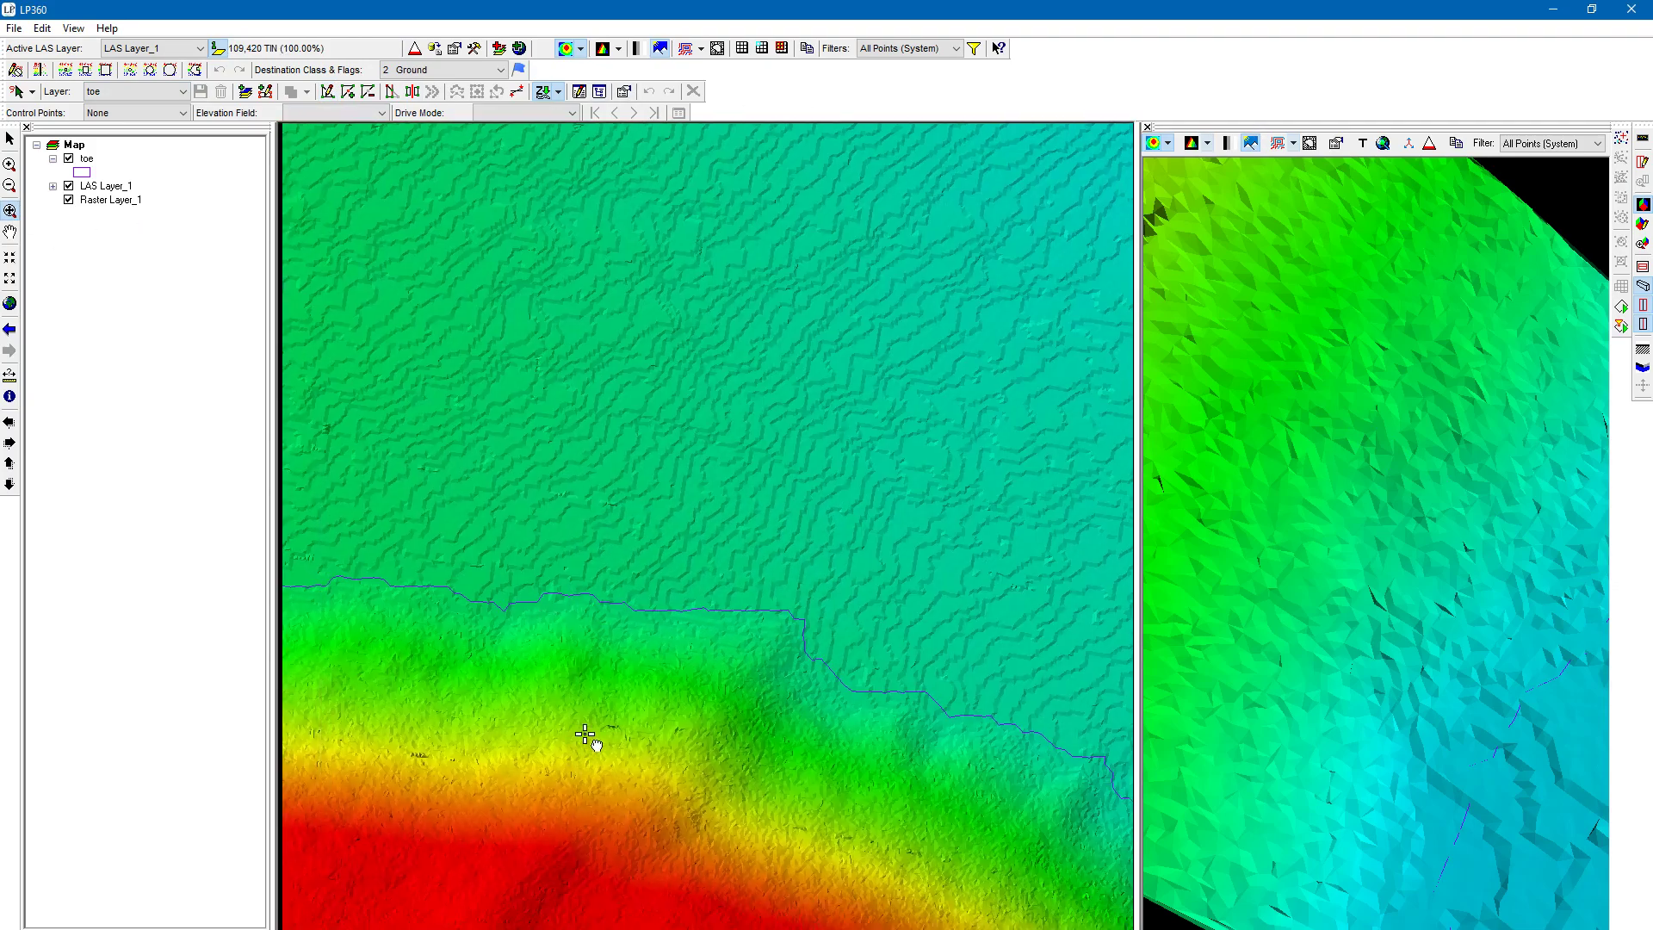
scroll(580, 758, "down", 2)
scroll(723, 686, "up", 5)
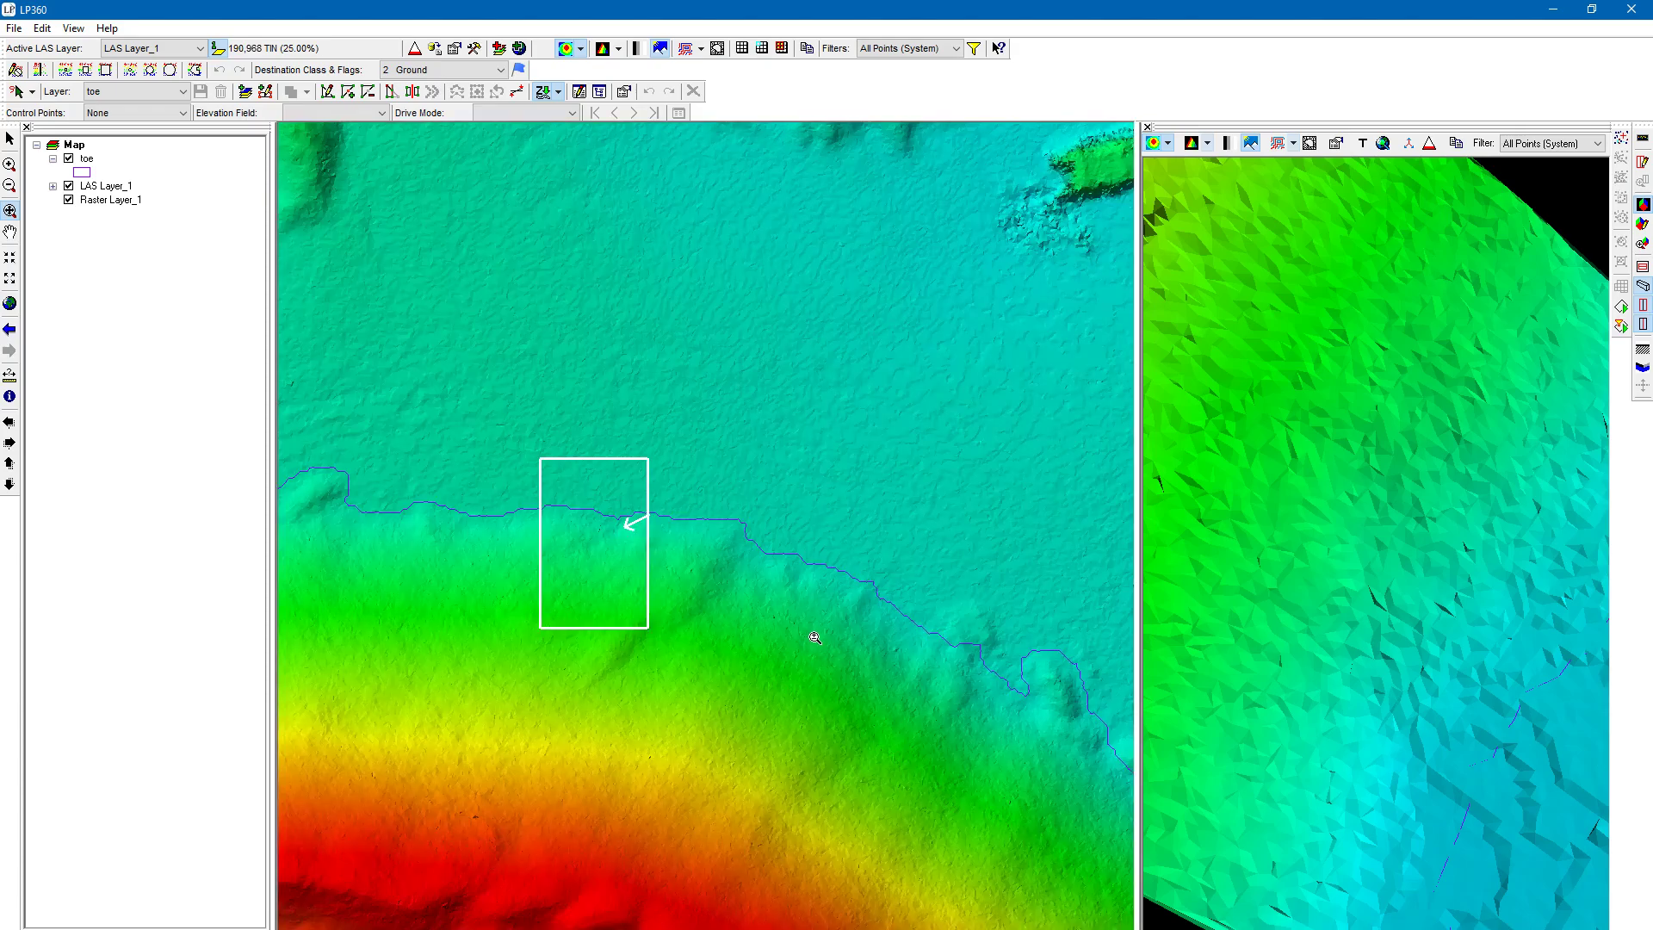
scroll(485, 513, "down", 3)
left_click(328, 91)
left_click_drag(328, 247, 720, 564)
scroll(687, 421, "up", 3)
left_click(686, 422)
scroll(567, 421, "up", 3)
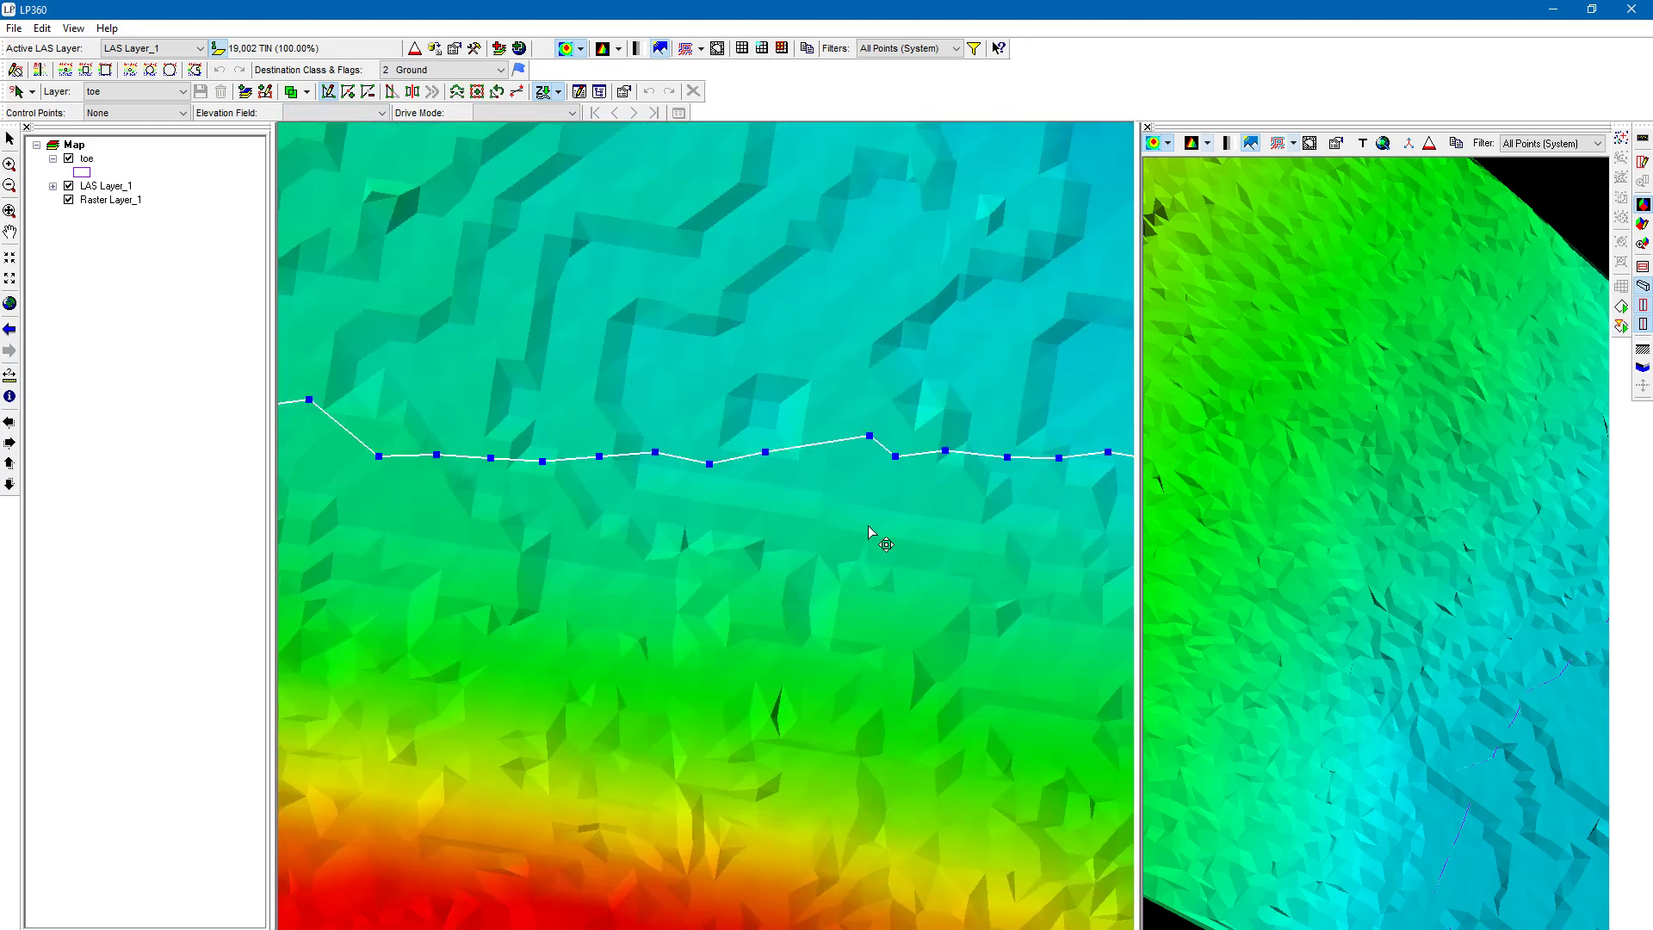
left_click_drag(872, 540, 738, 554)
left_click(752, 472)
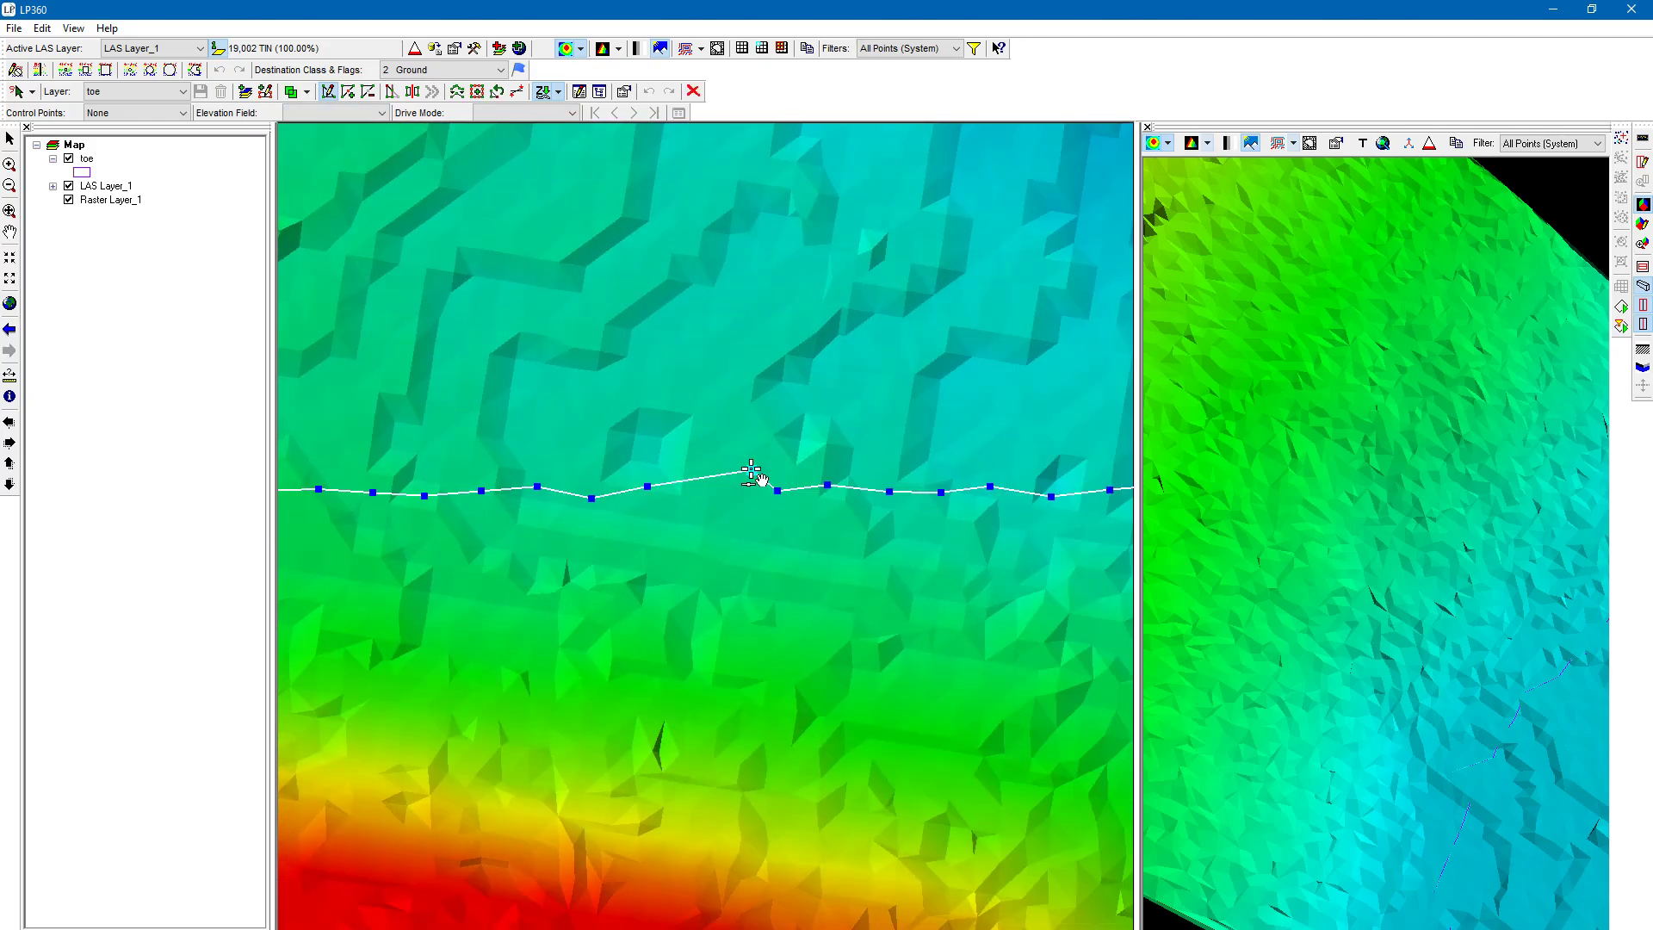
- Select all vertices of the toe polygon and unselect them all again
right_click(751, 472)
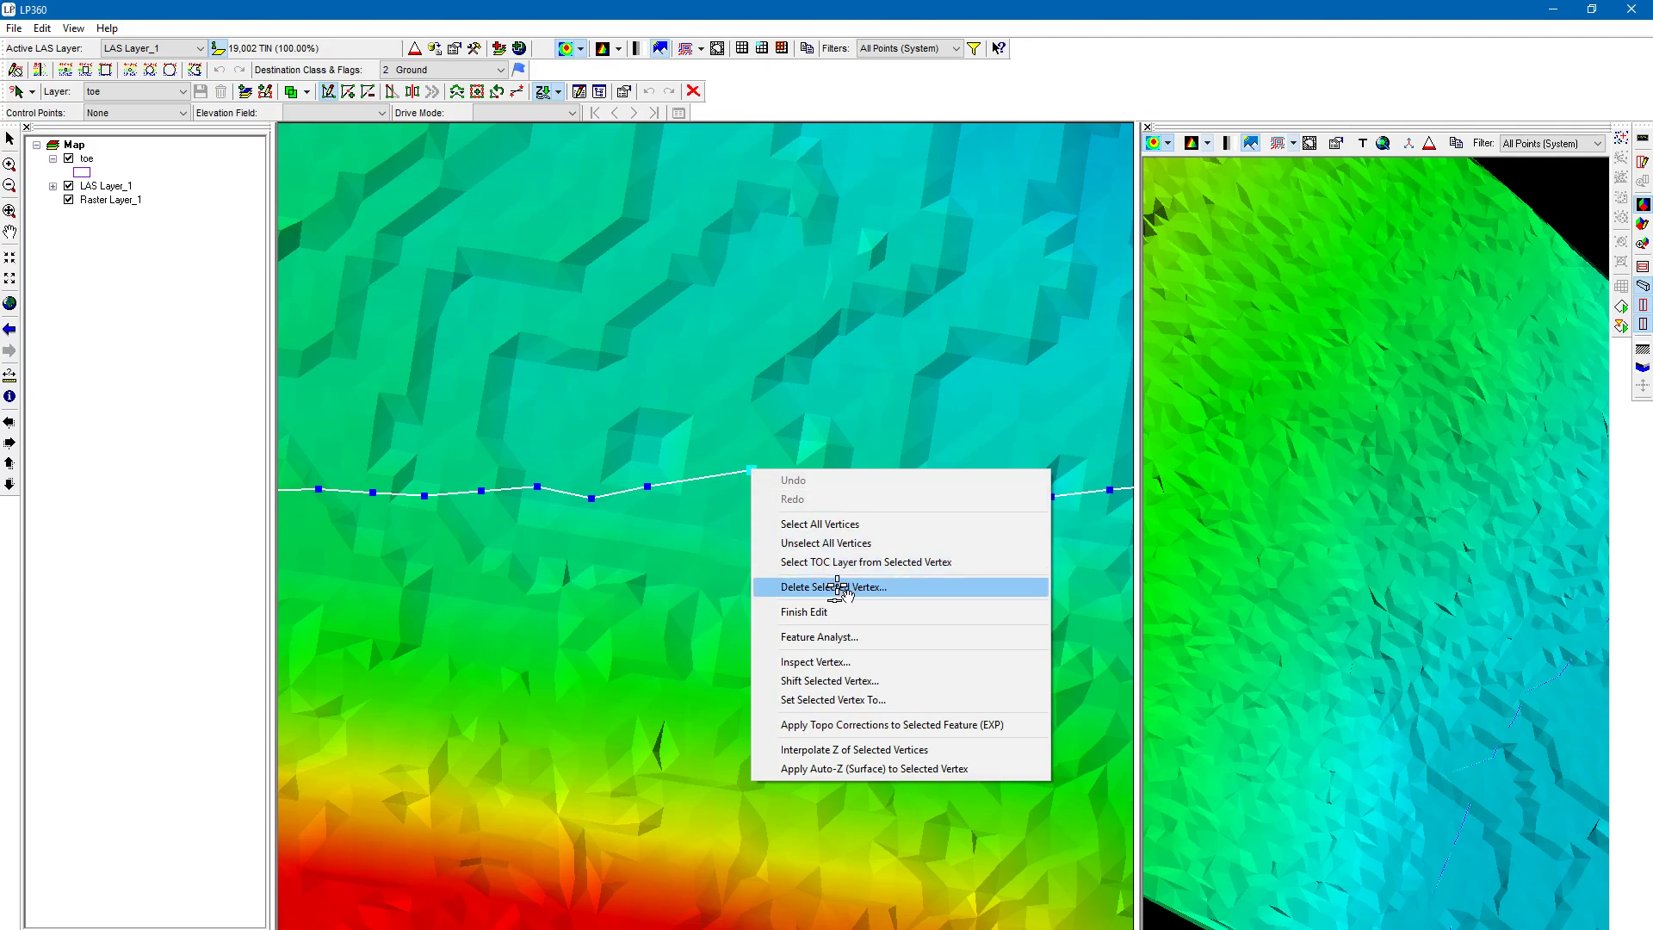
left_click(818, 524)
right_click(757, 473)
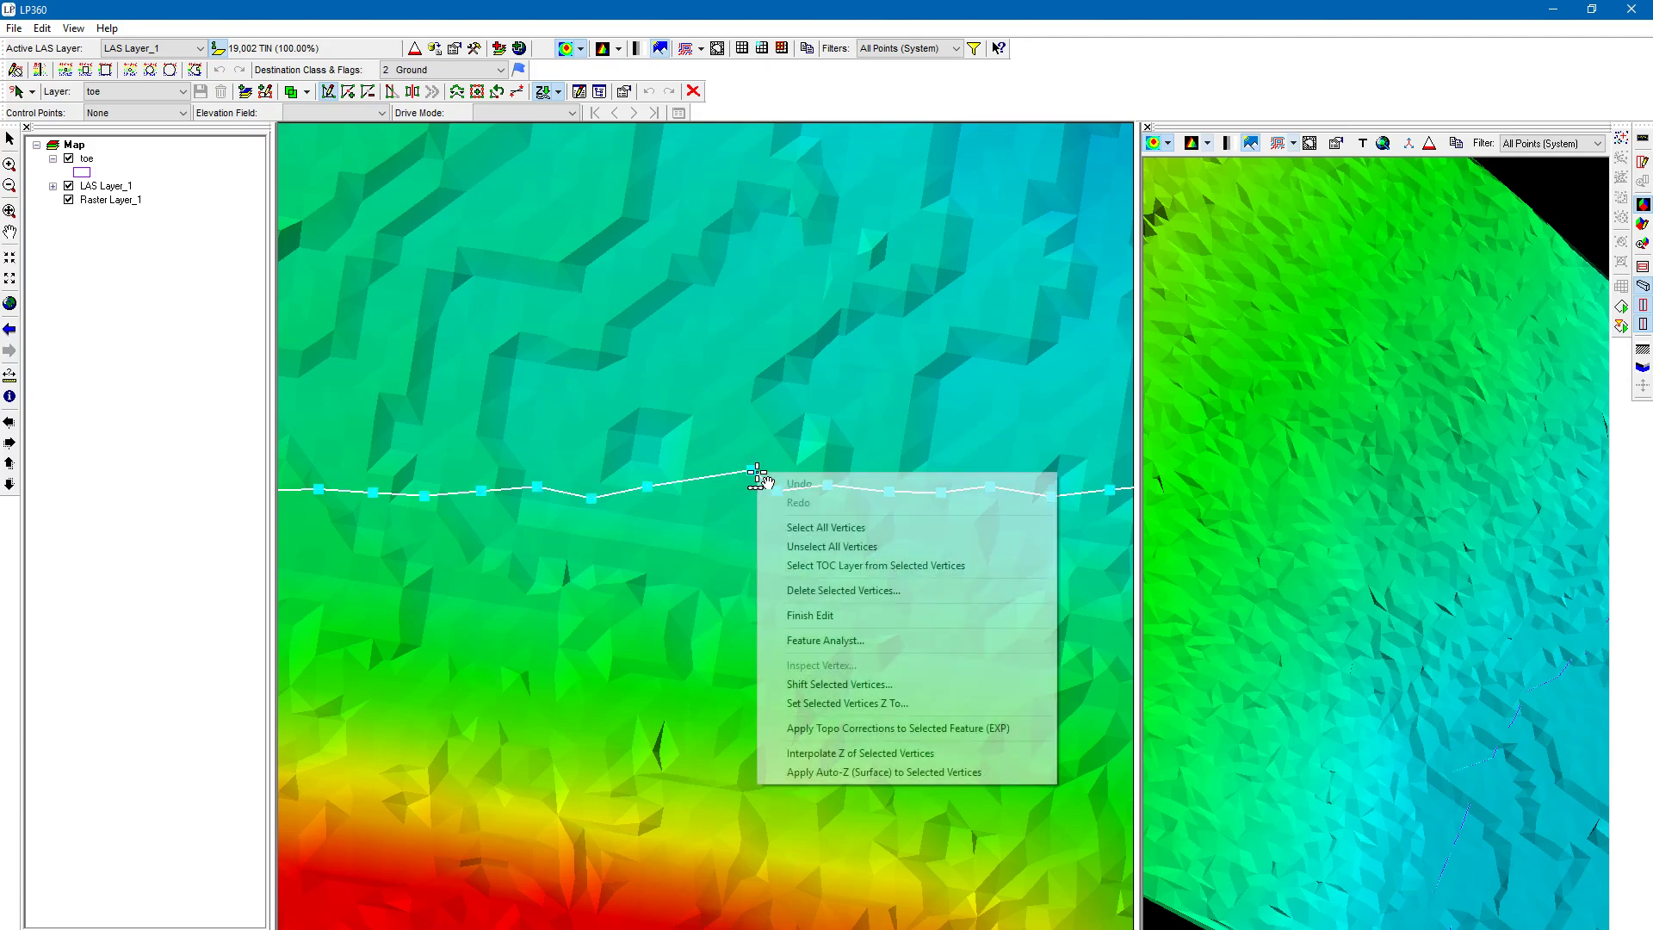
left_click(809, 546)
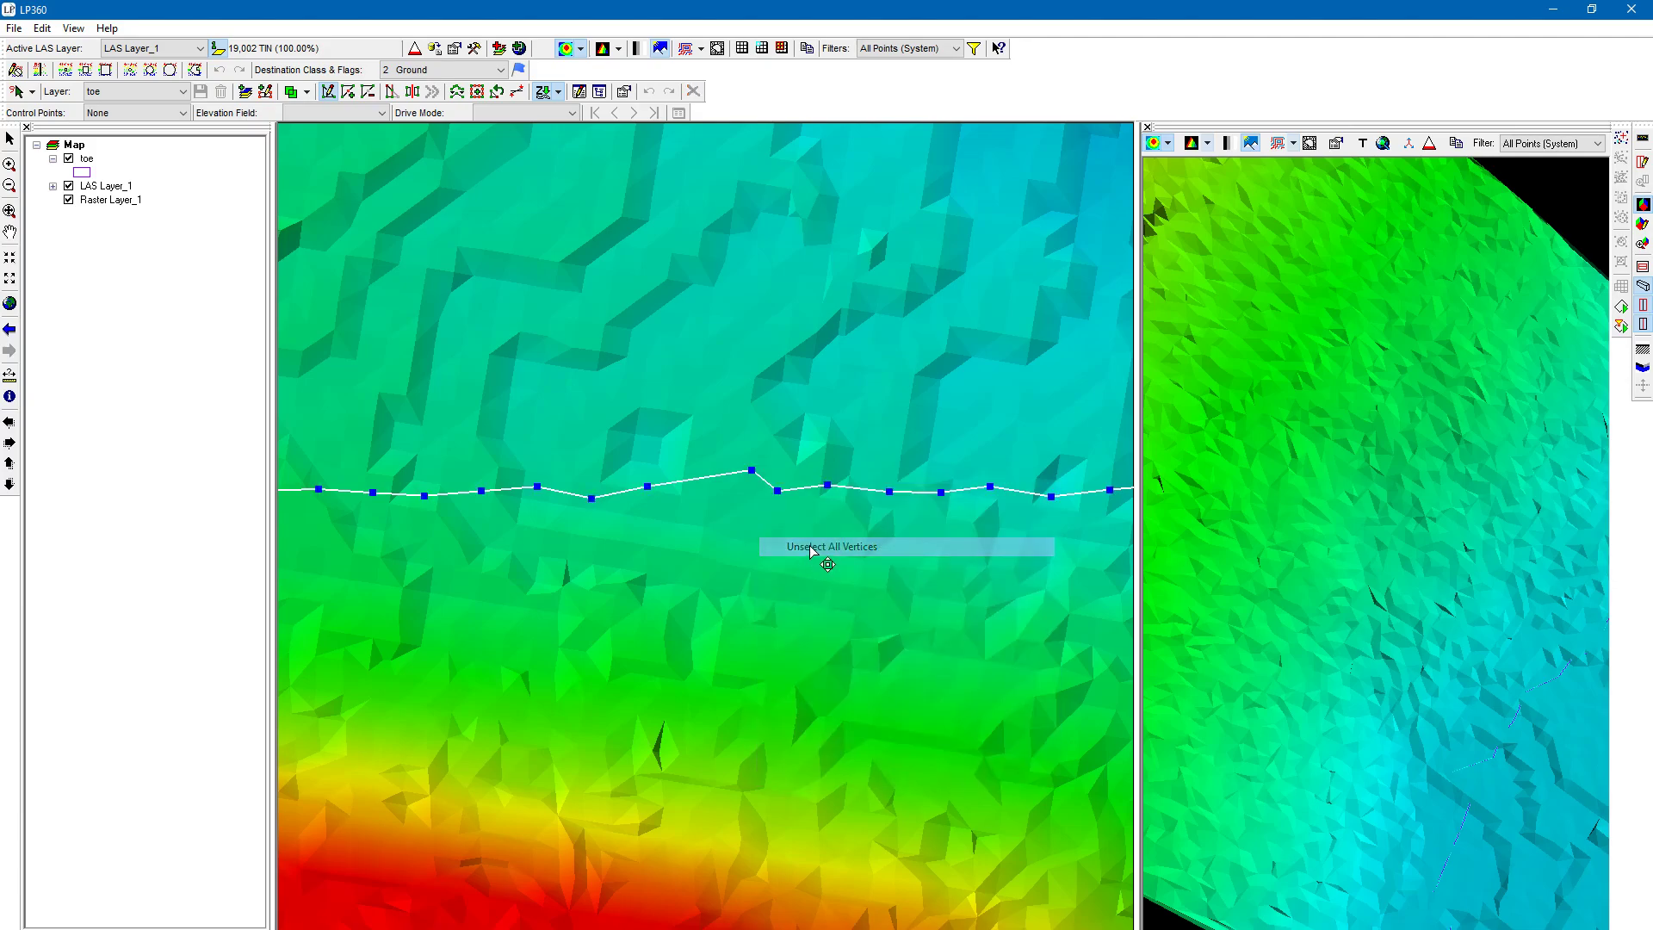
- Examine the protruding vertex's X, Y and Z coordinates in the Set Selected Vertex To dialog, leaving them untouched
right_click(754, 473)
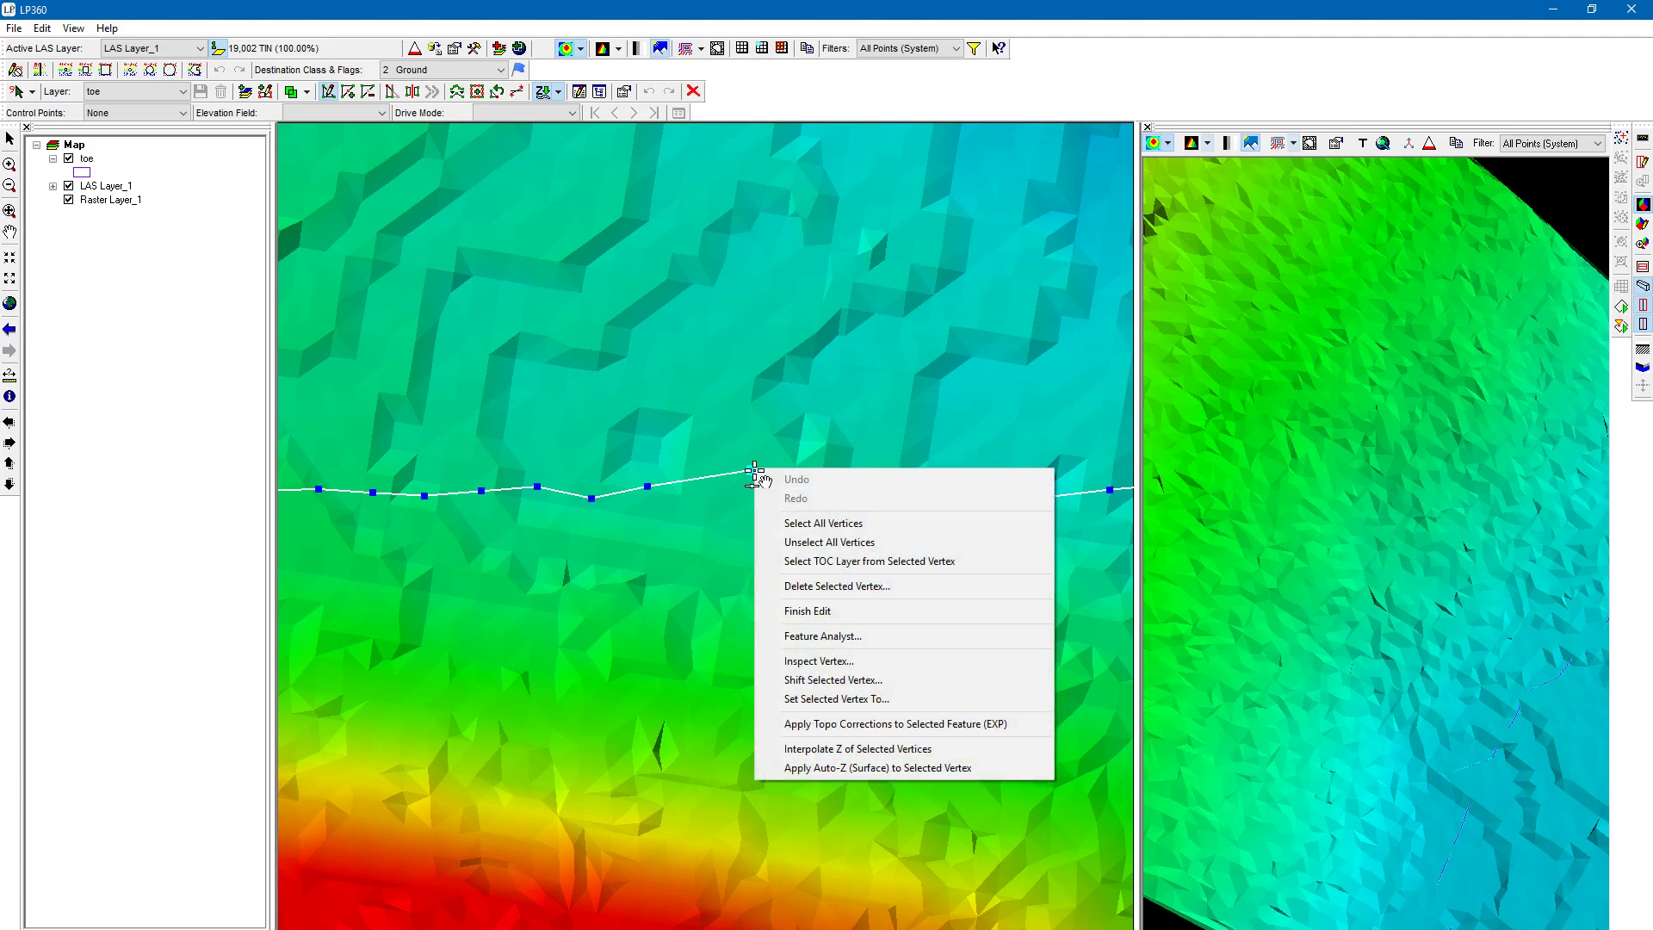
left_click(930, 701)
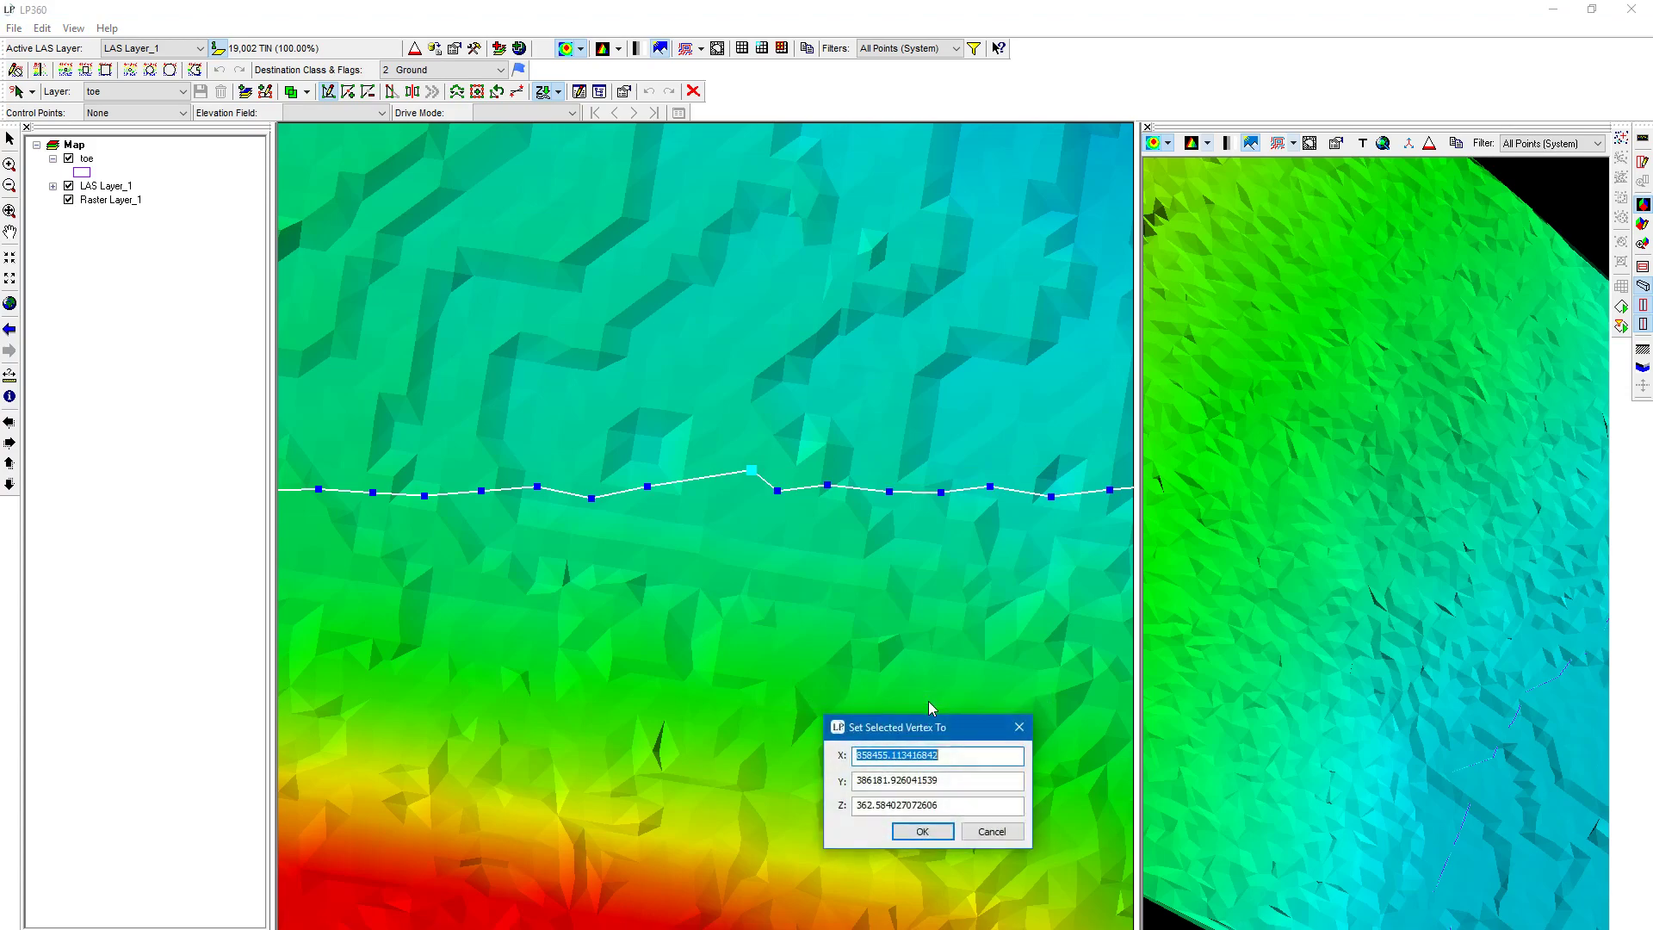
left_click(1020, 728)
- Try to shift the protruding toe vertex by -.5 in Z, with X and Y at 0
right_click(757, 472)
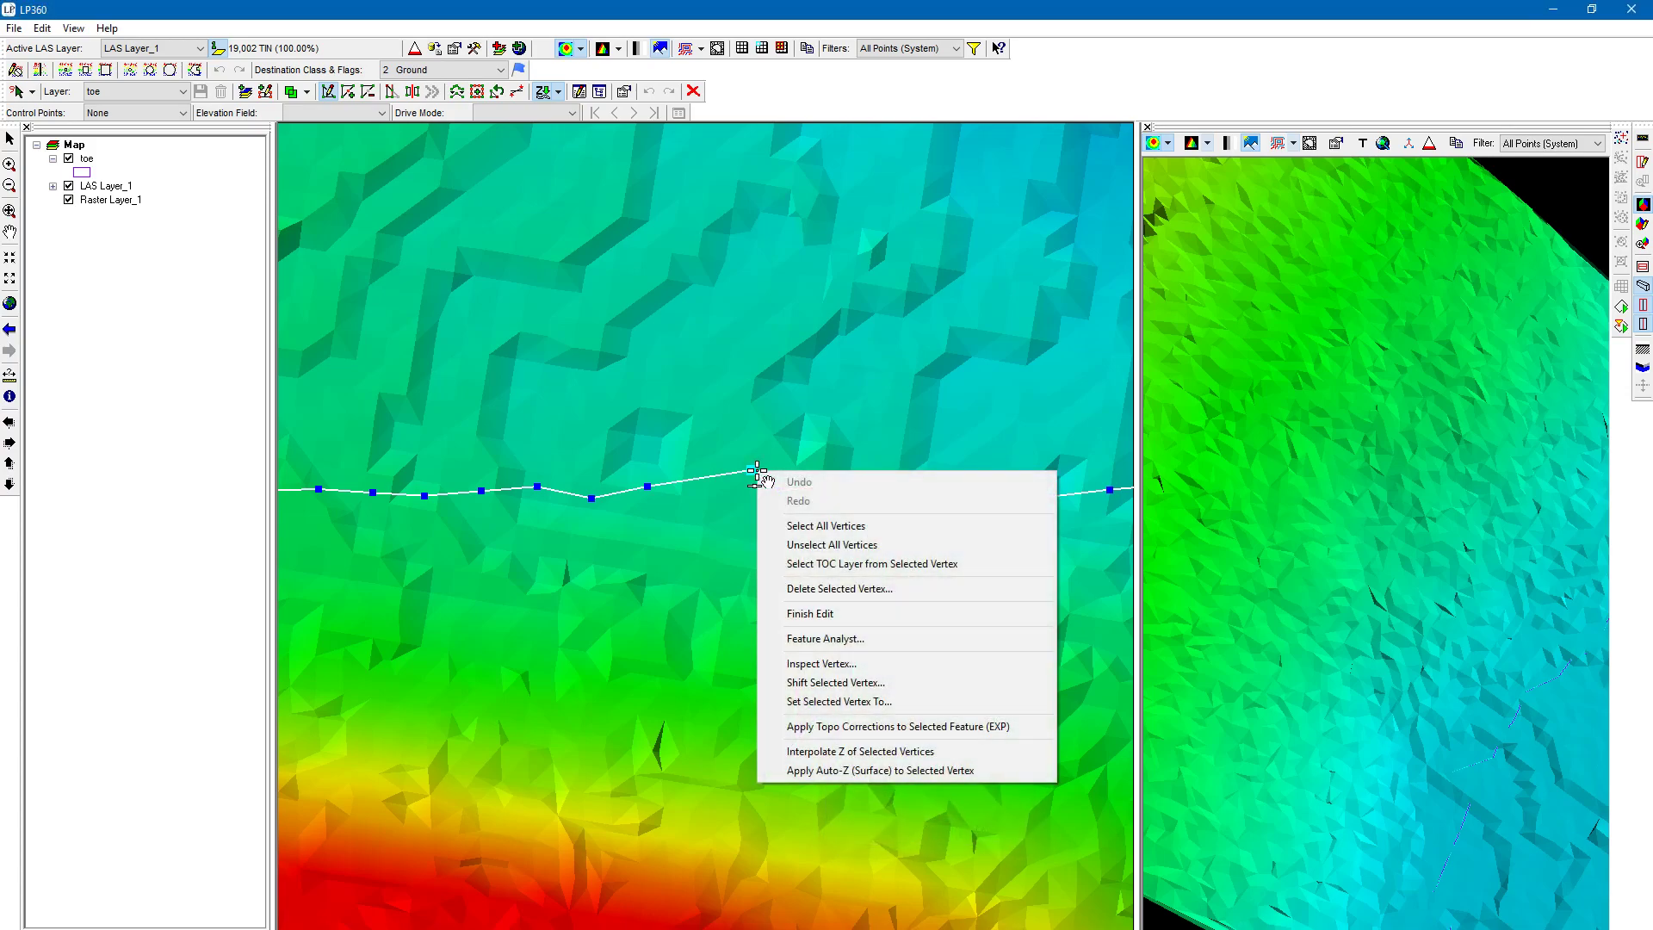
left_click(953, 684)
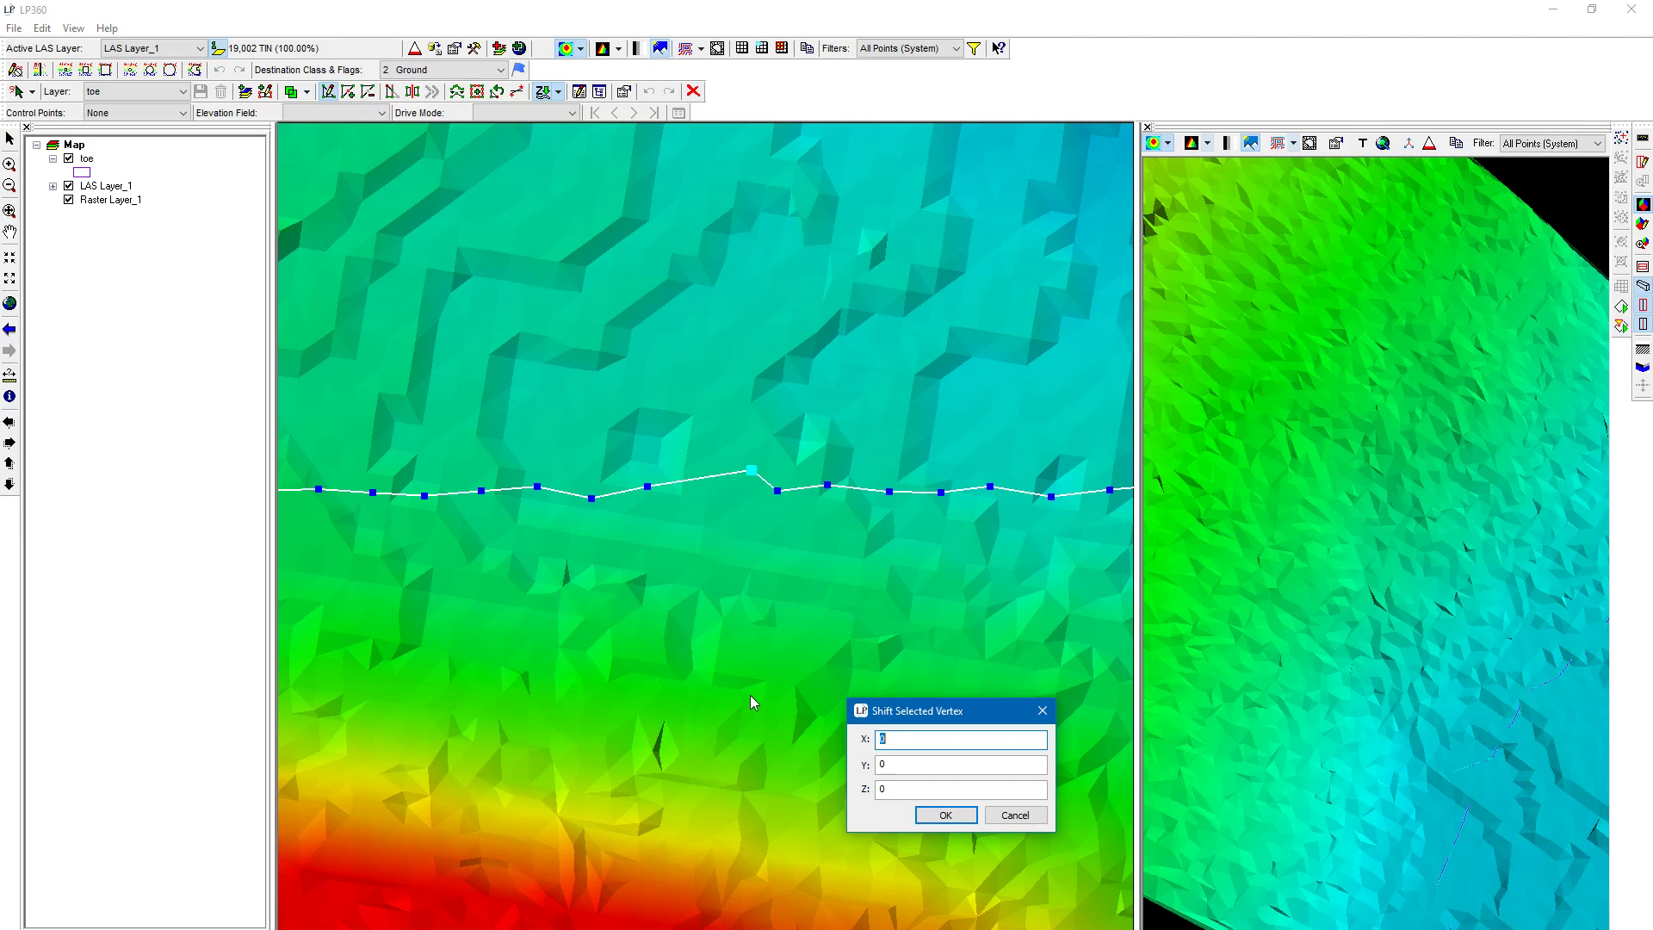
left_click(923, 787)
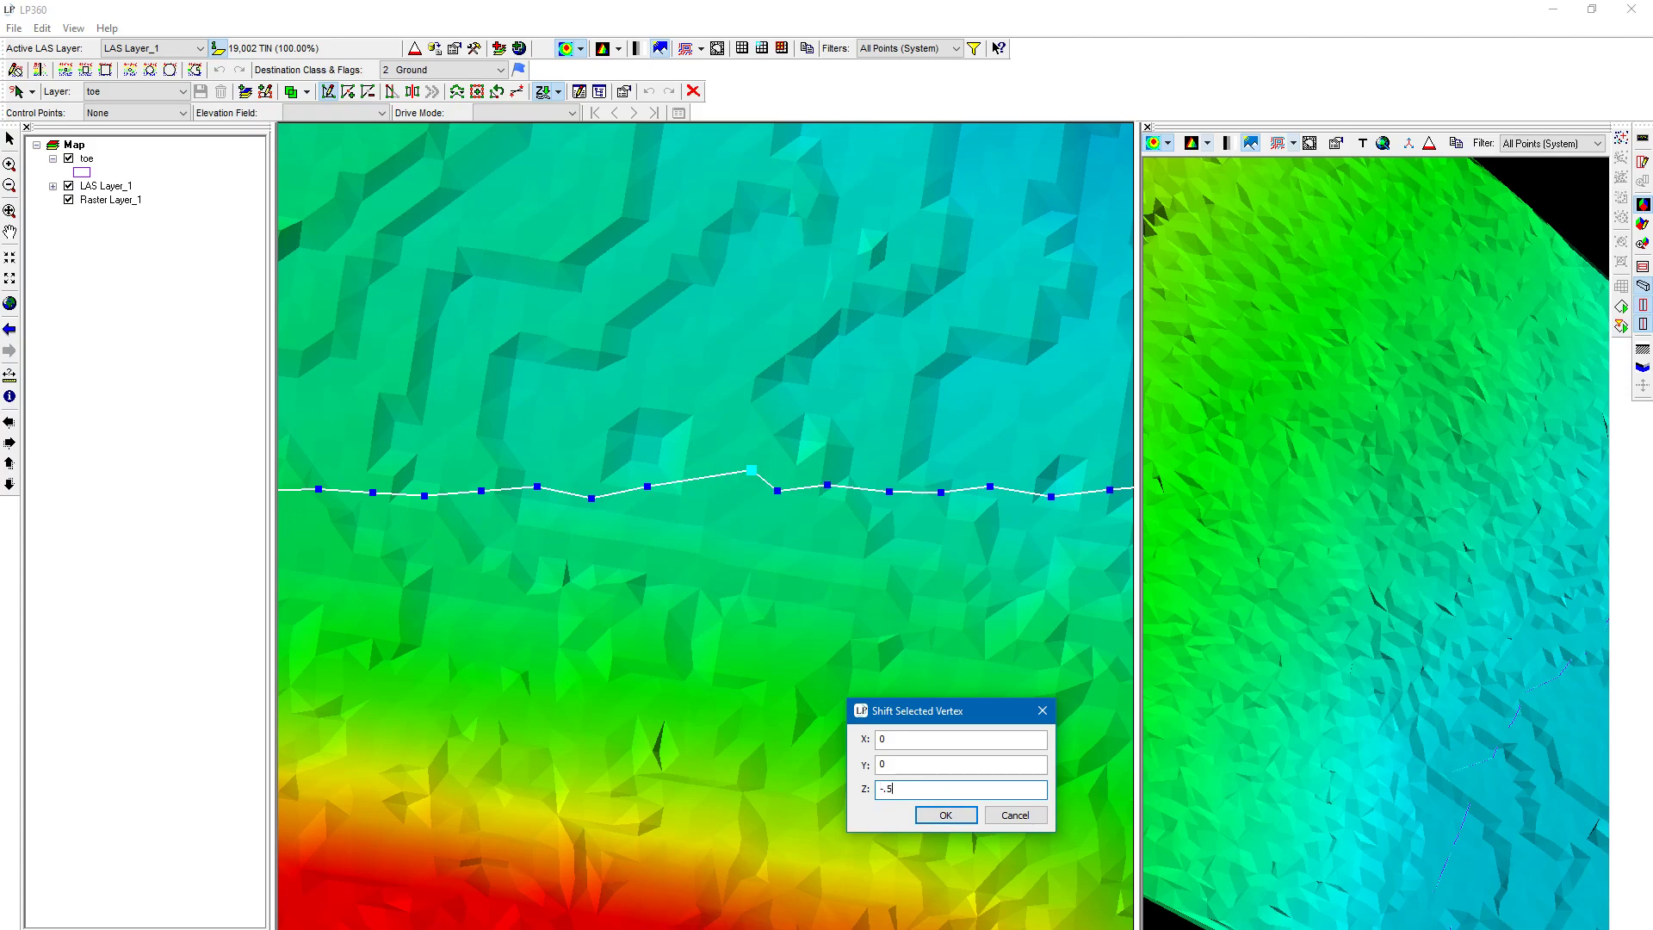
left_click(945, 815)
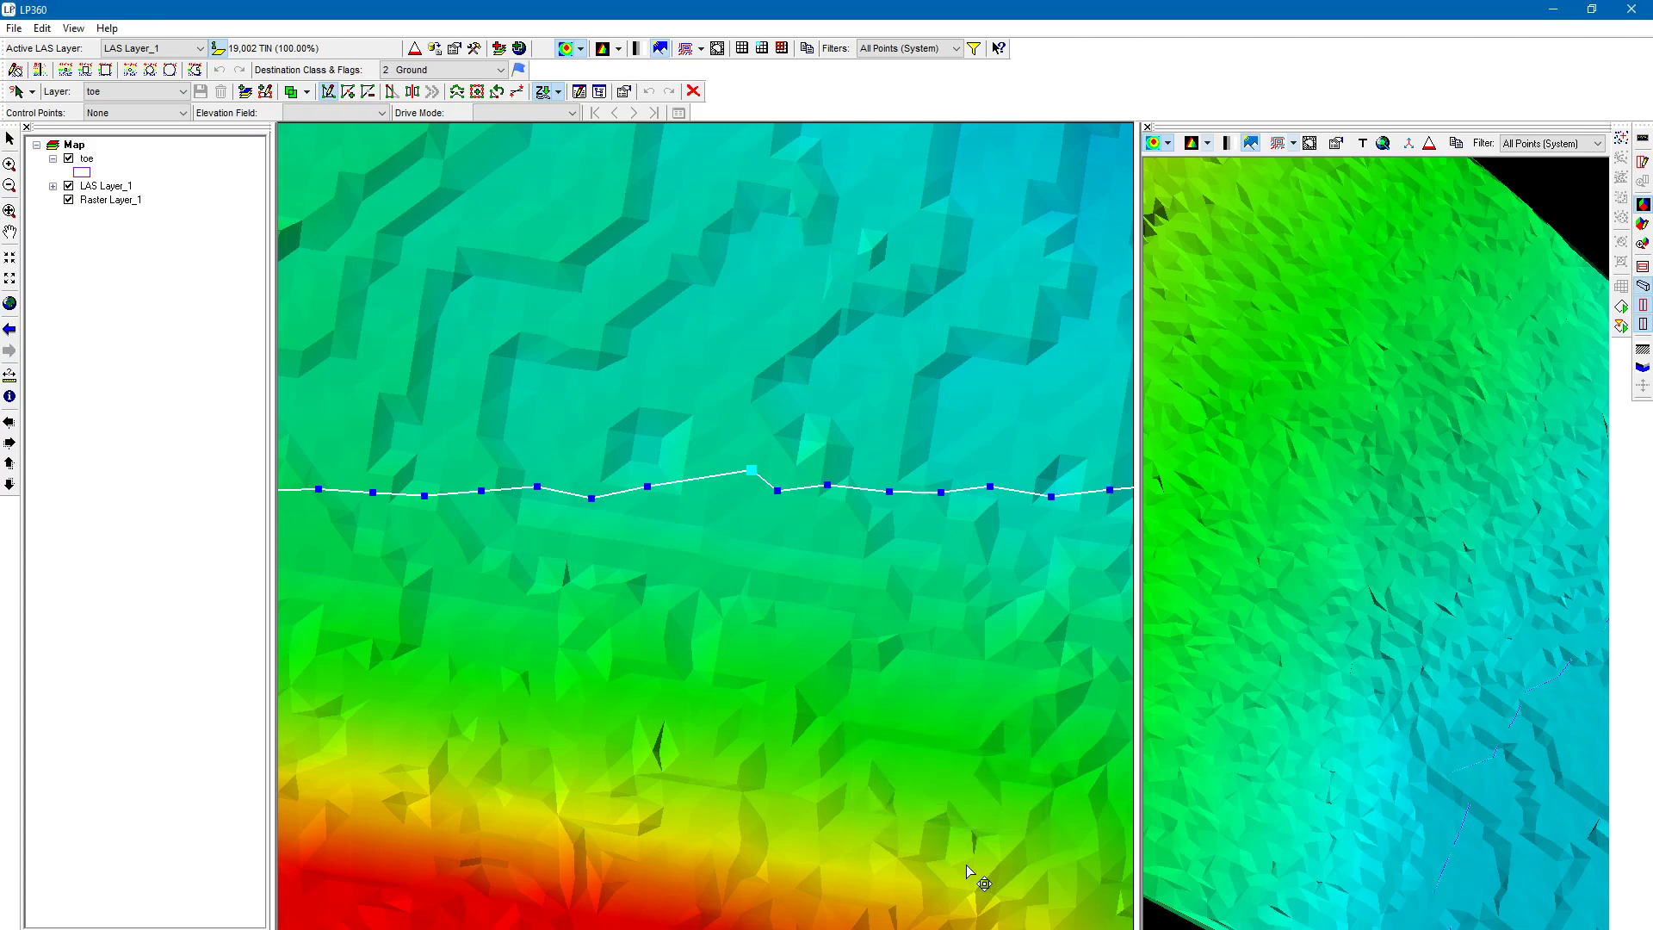
right_click(743, 473)
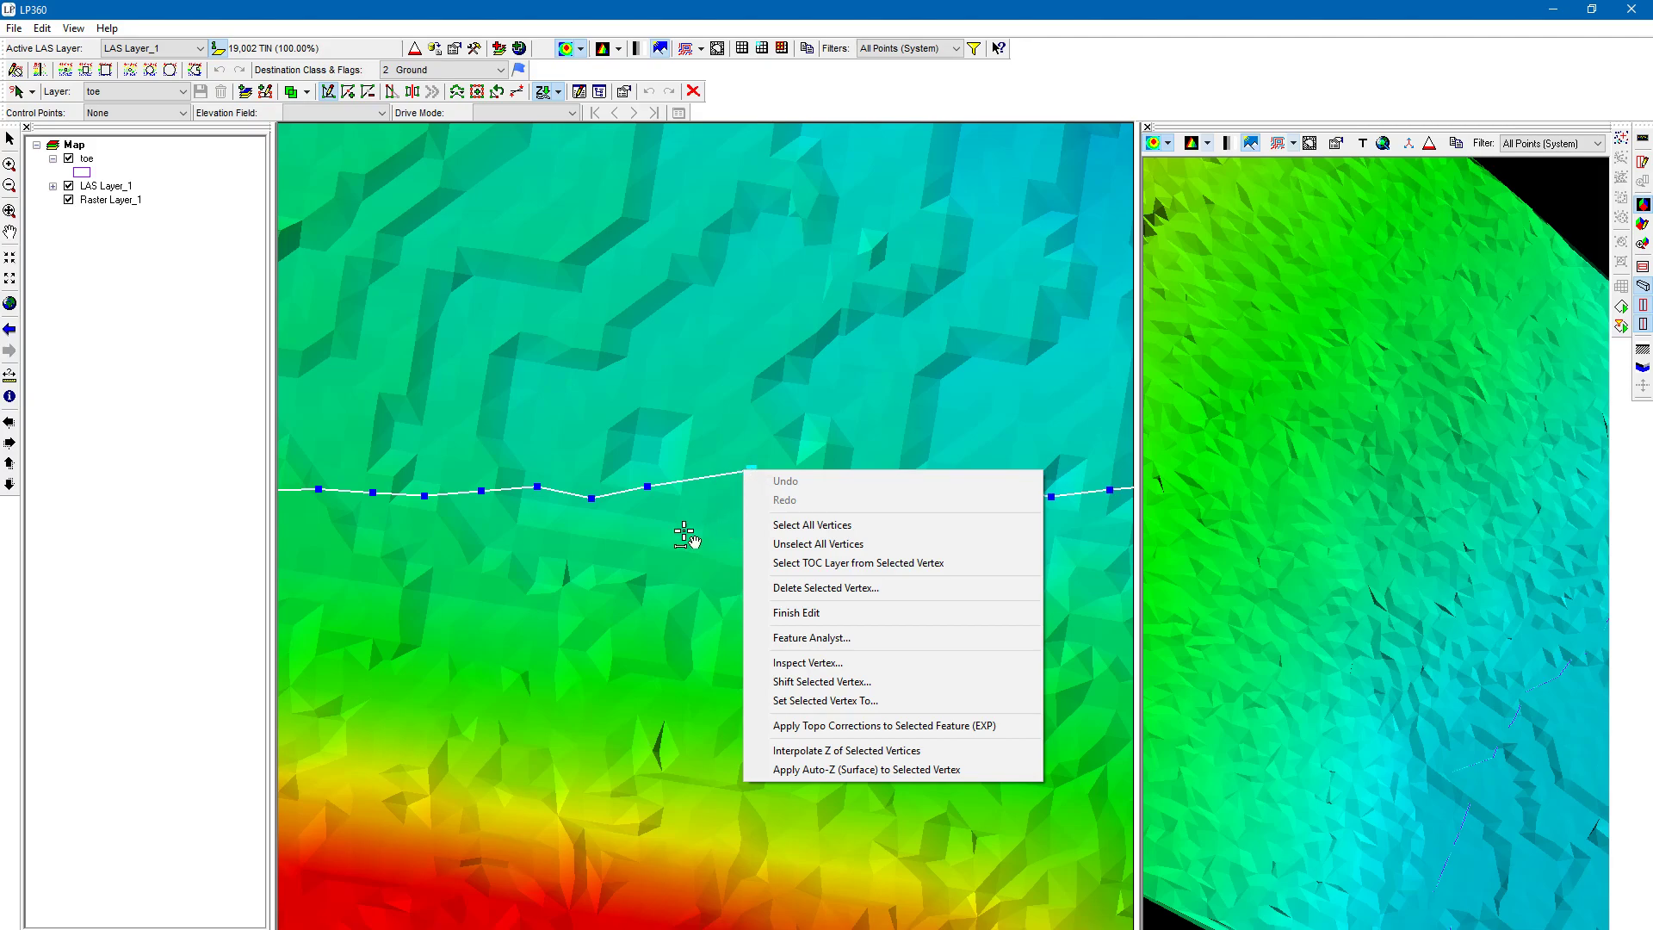
left_click(660, 8)
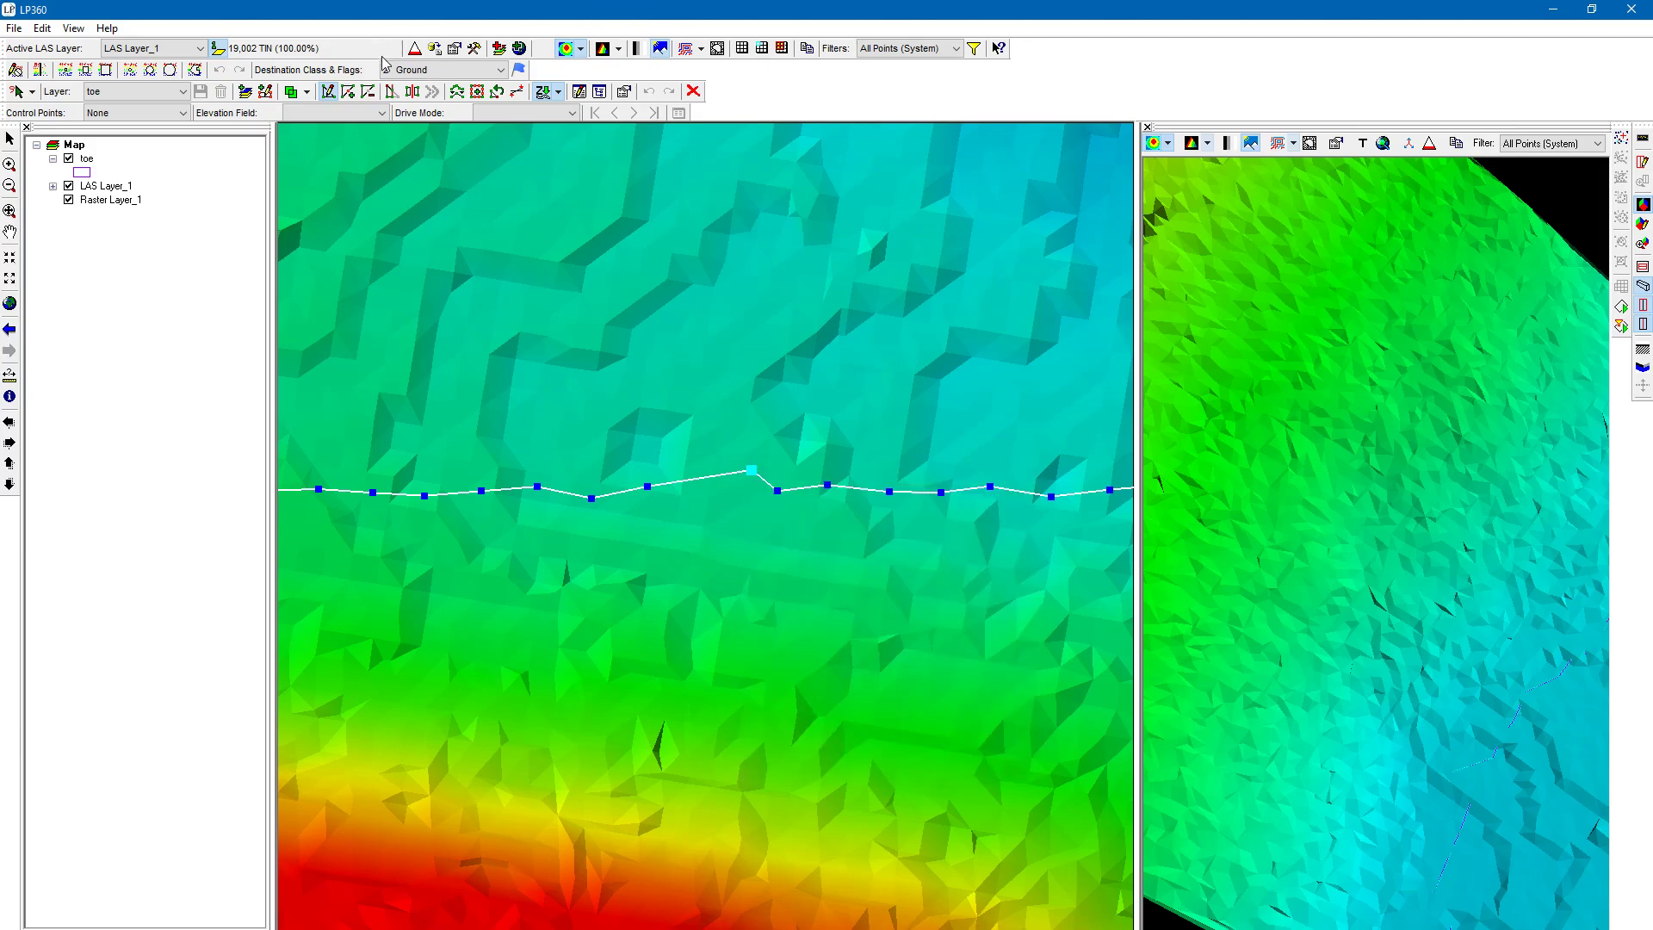
- Insert two new vertices on the toe segments beside the protruding vertex, pulling them outward into a small bump
left_click(351, 94)
left_click(690, 475)
left_click_drag(690, 475, 687, 413)
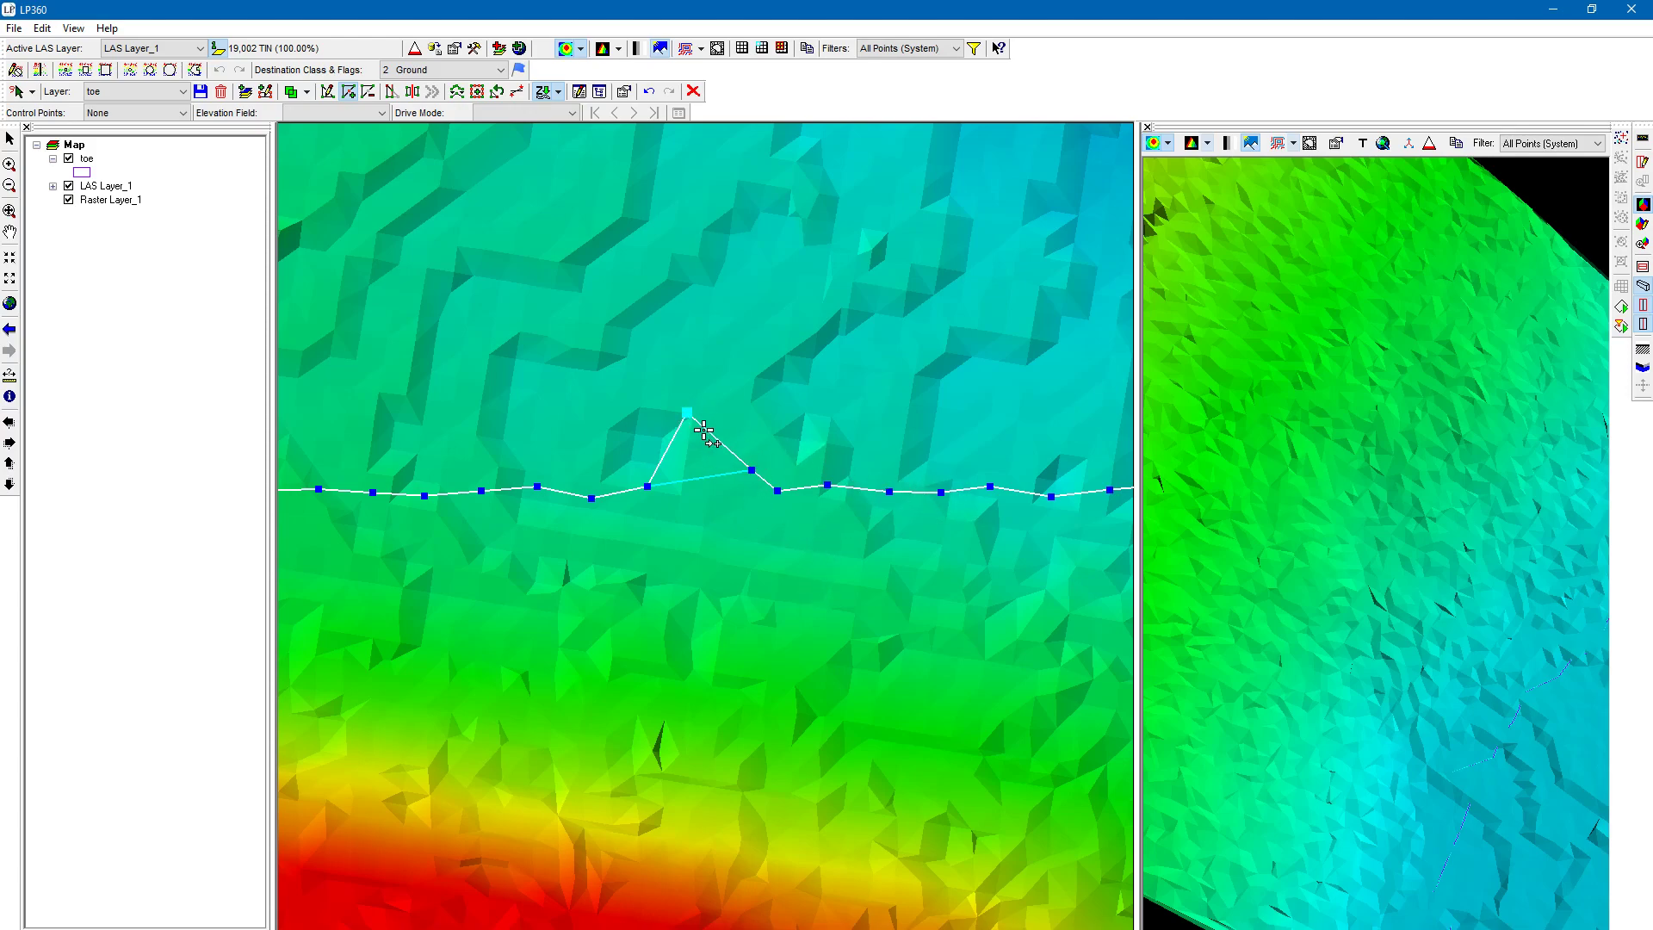
left_click_drag(719, 441, 790, 370)
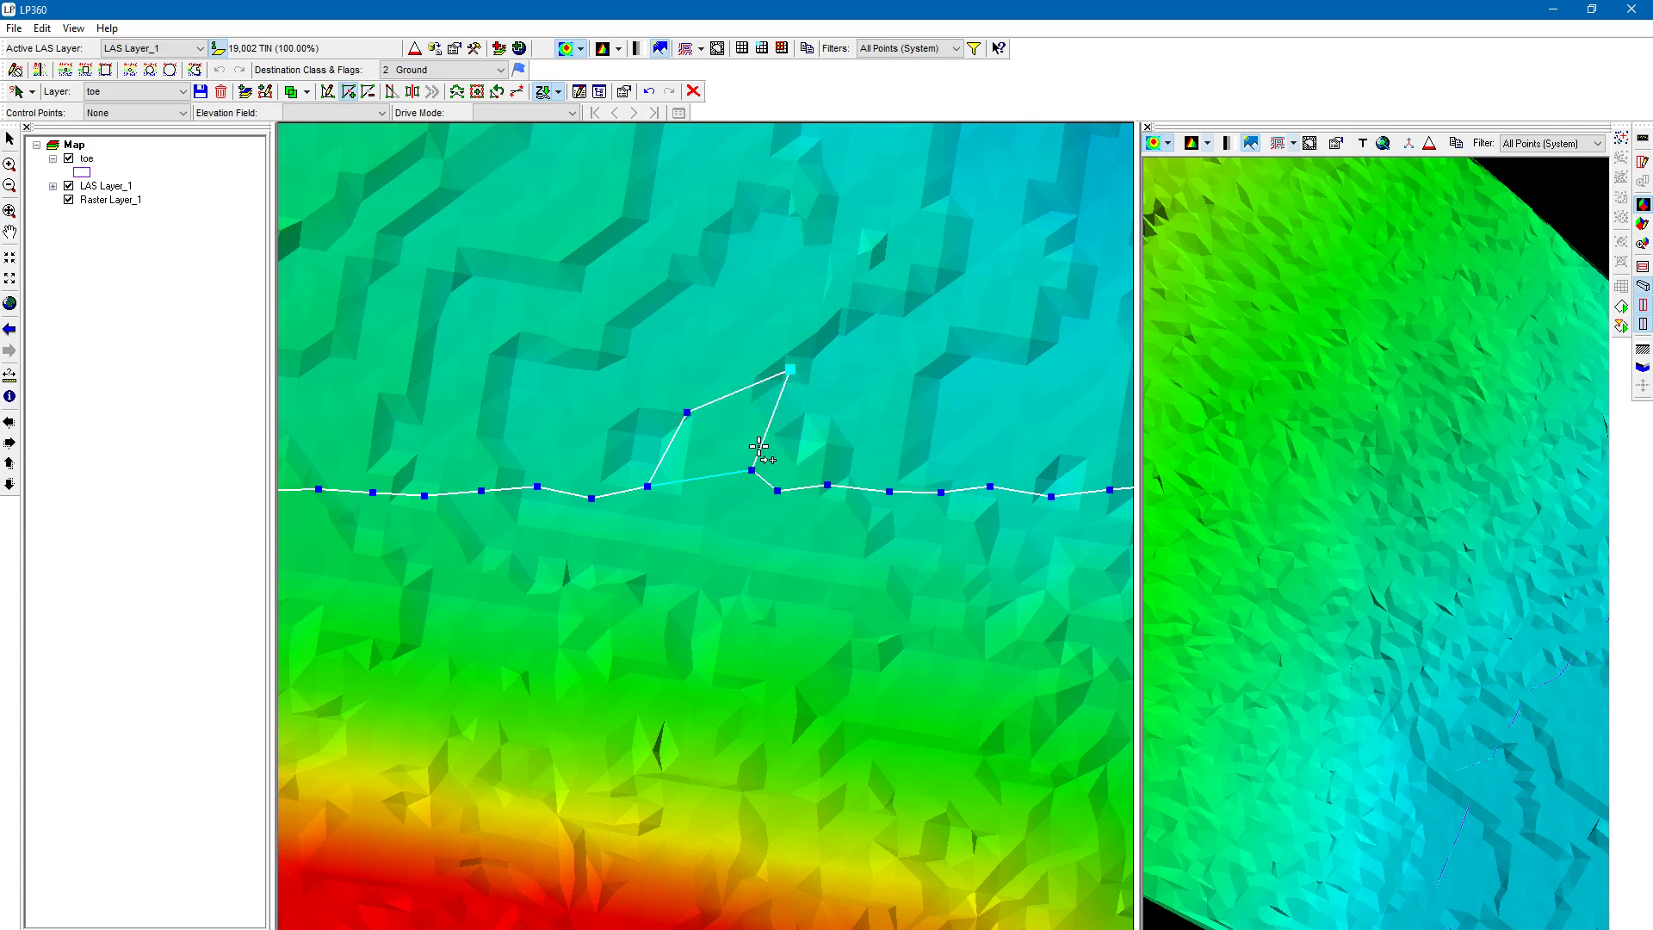
- Insert a toe vertex near the small mound and pull it and the following vertices outward beyond the mound's upper edge
scroll(704, 595, "down", 5)
scroll(795, 689, "up", 6)
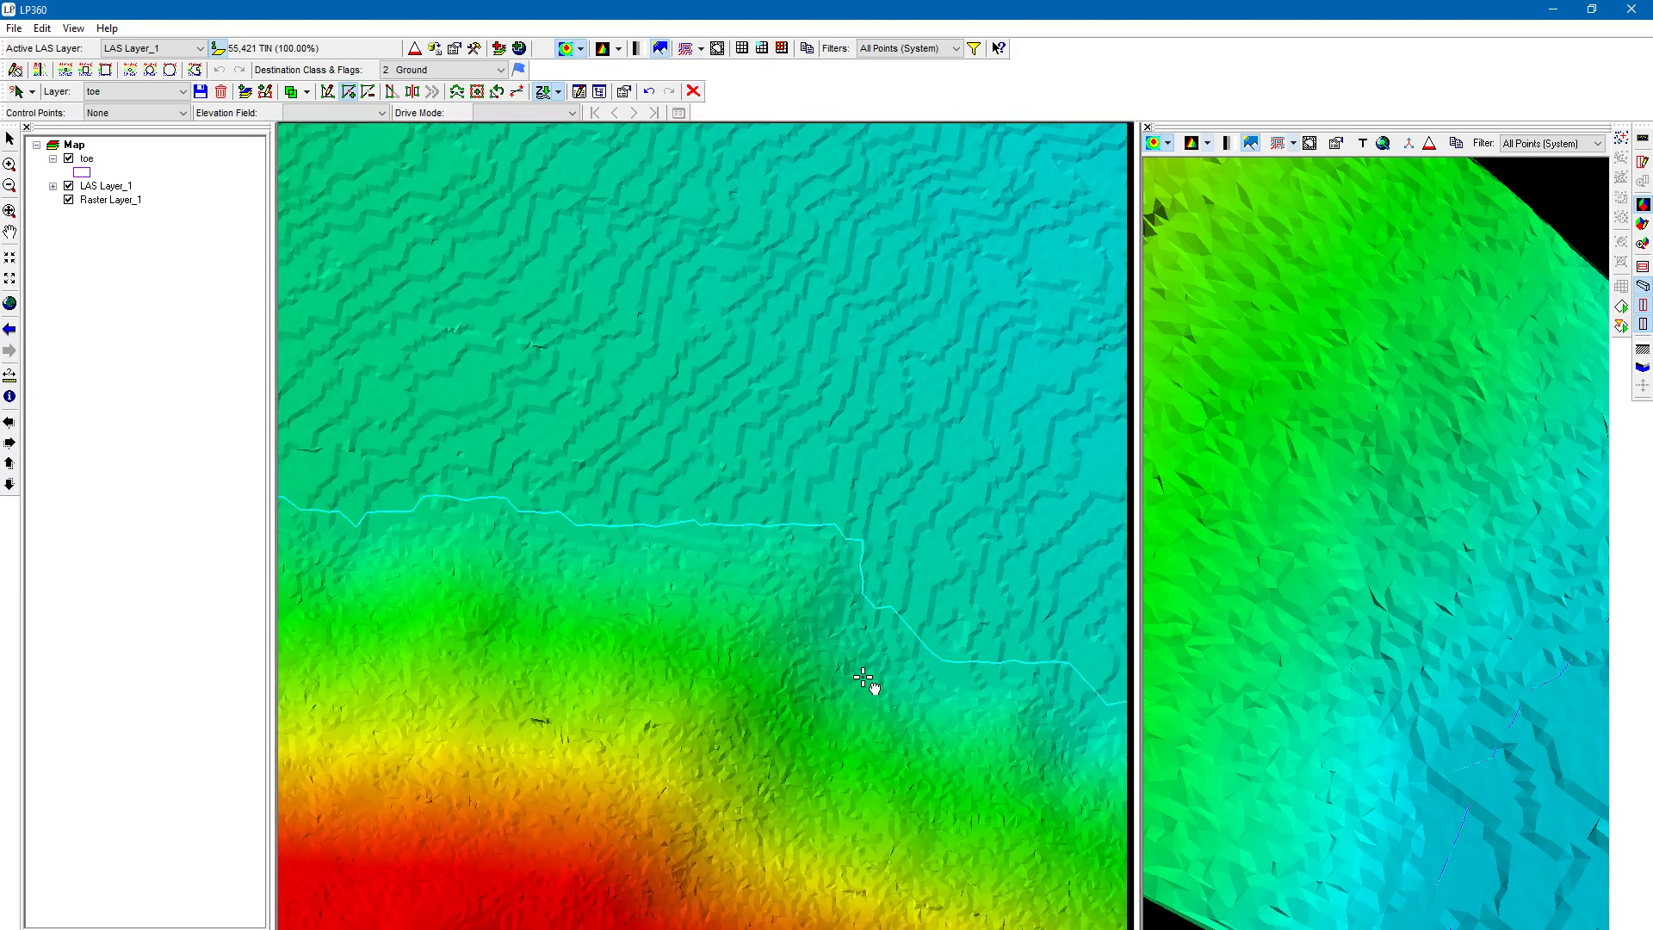
scroll(516, 620, "down", 5)
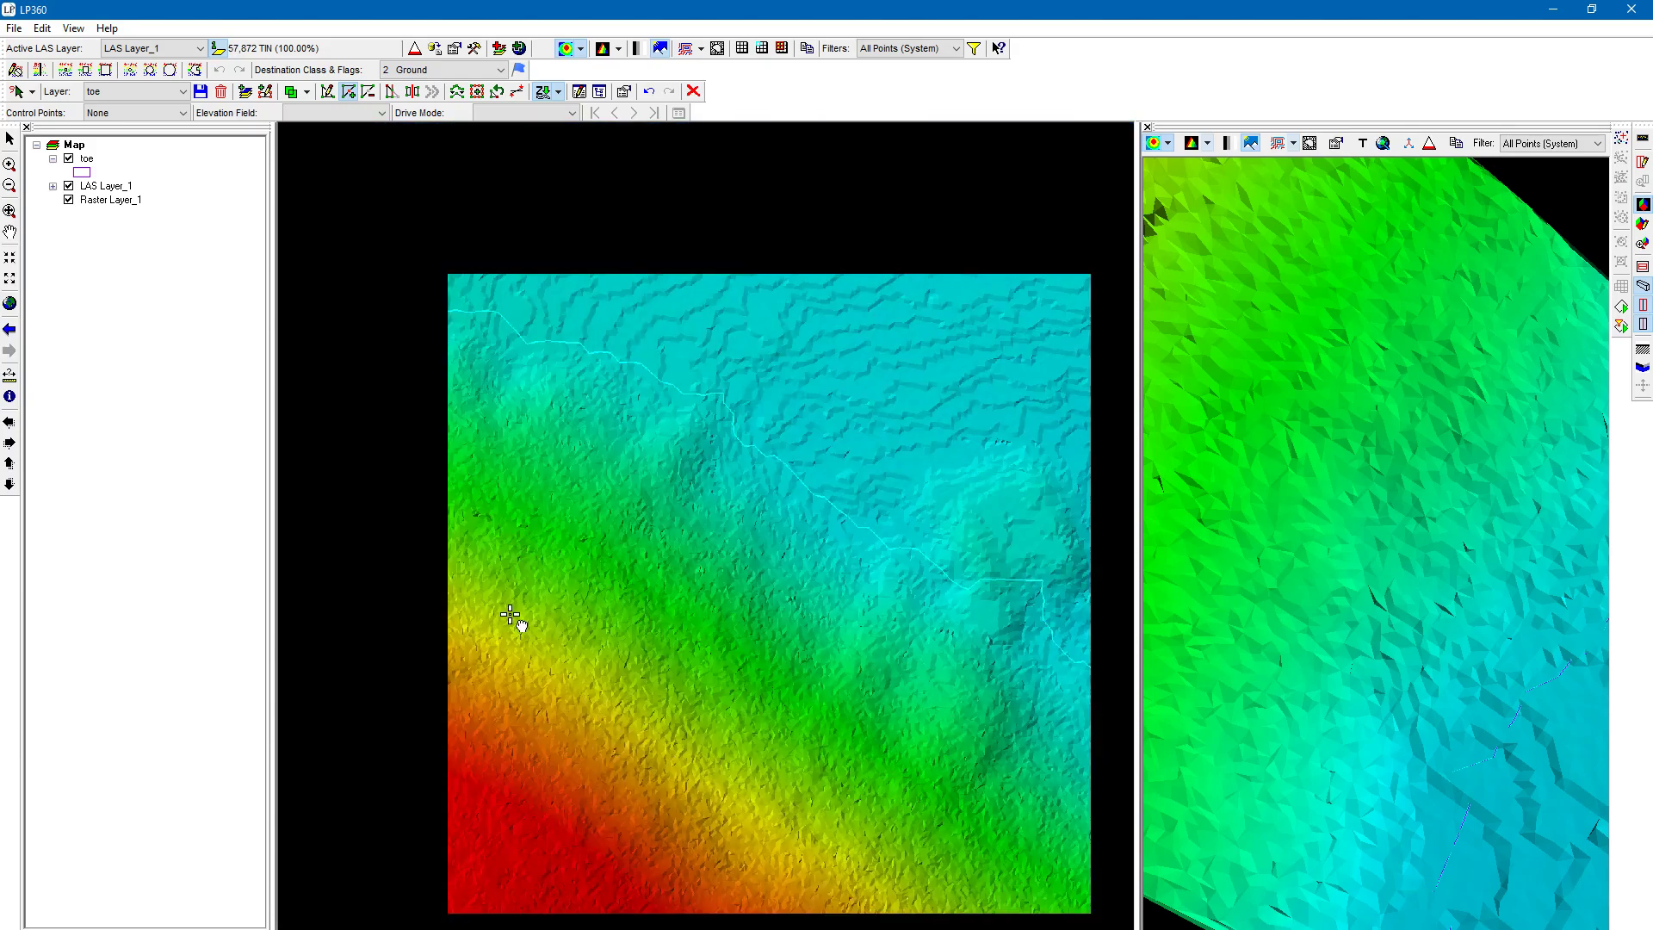
scroll(760, 720, "up", 5)
scroll(617, 491, "down", 1)
left_click_drag(616, 491, 623, 608)
scroll(623, 608, "up", 2)
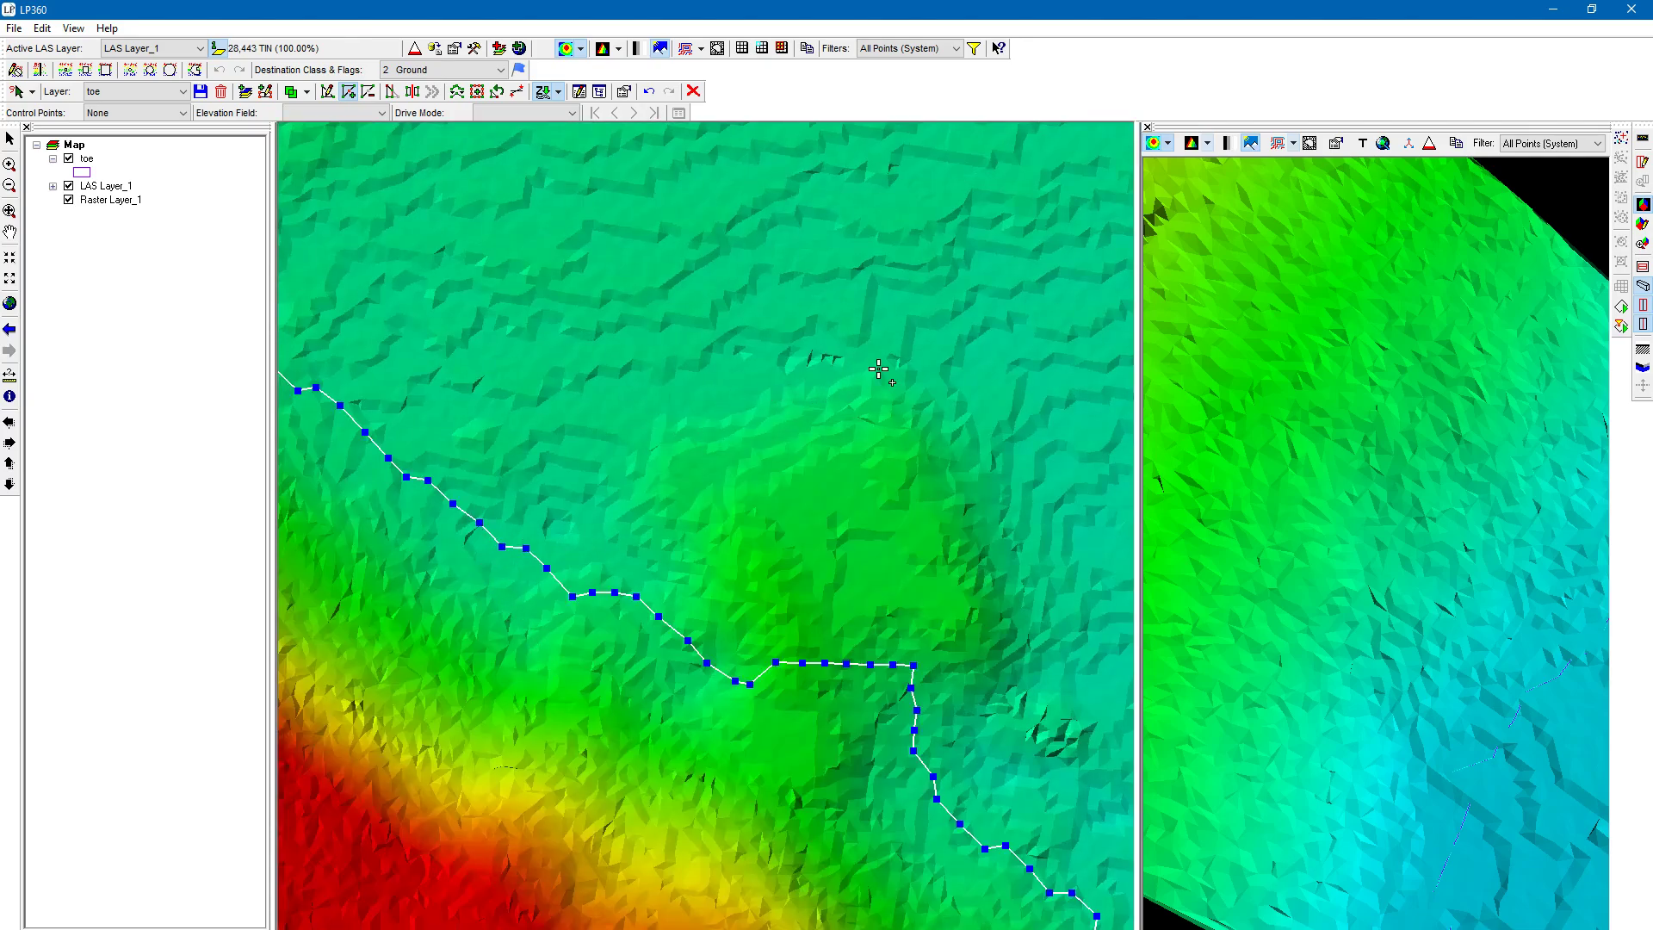
left_click_drag(861, 808, 776, 787)
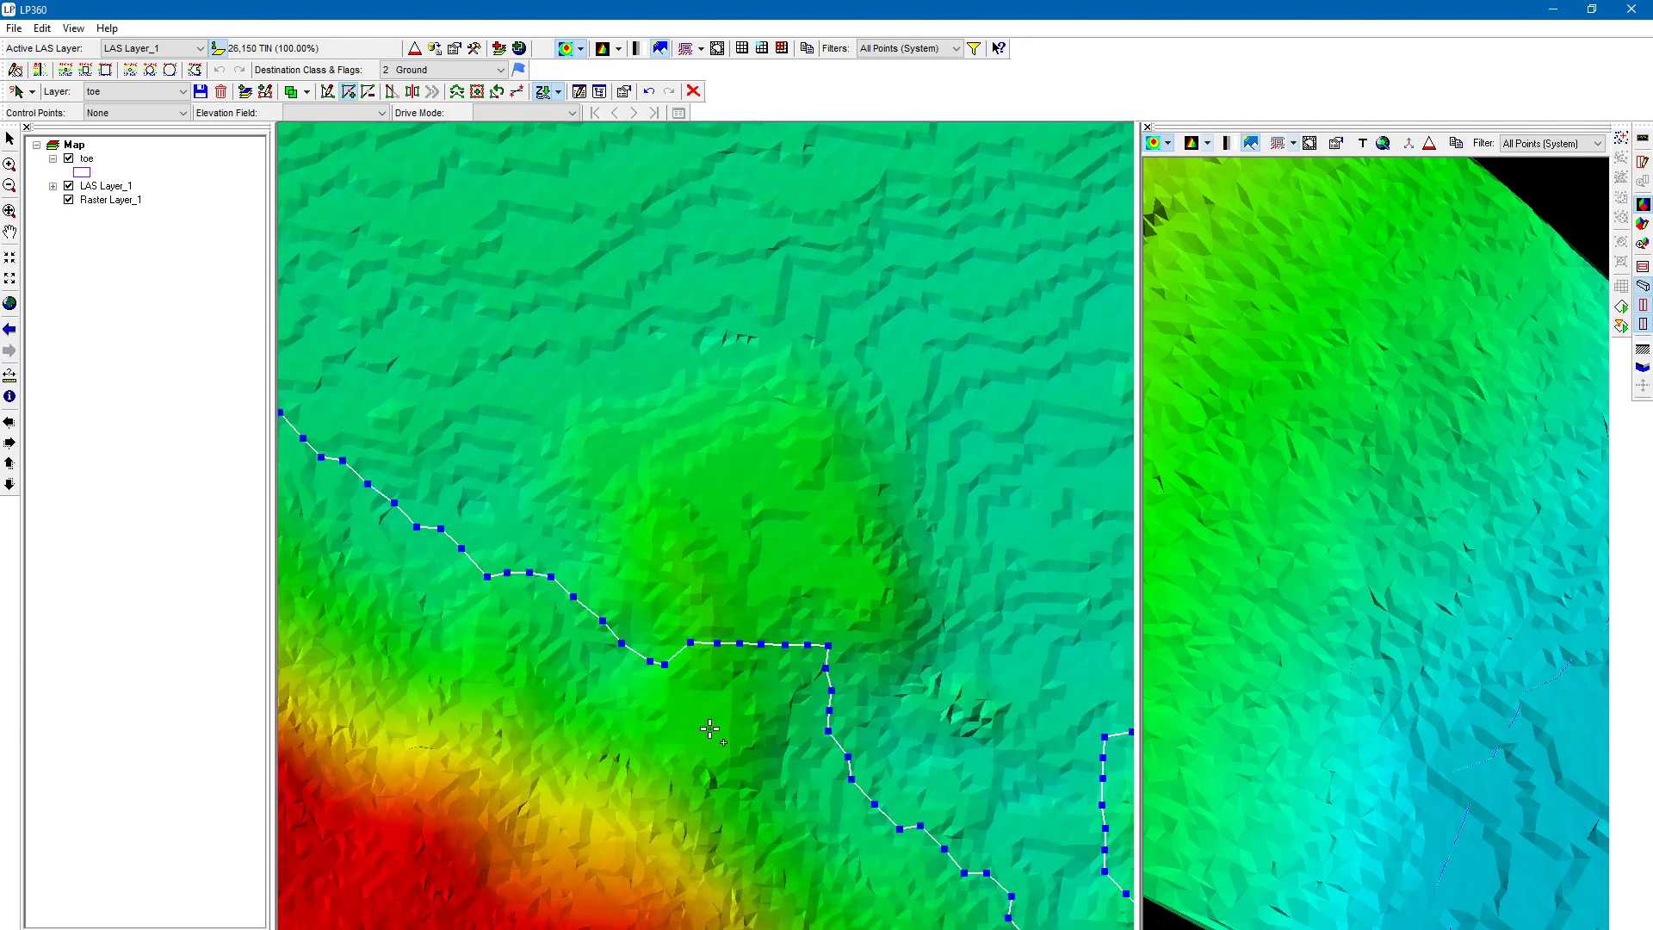
left_click_drag(405, 514, 555, 292)
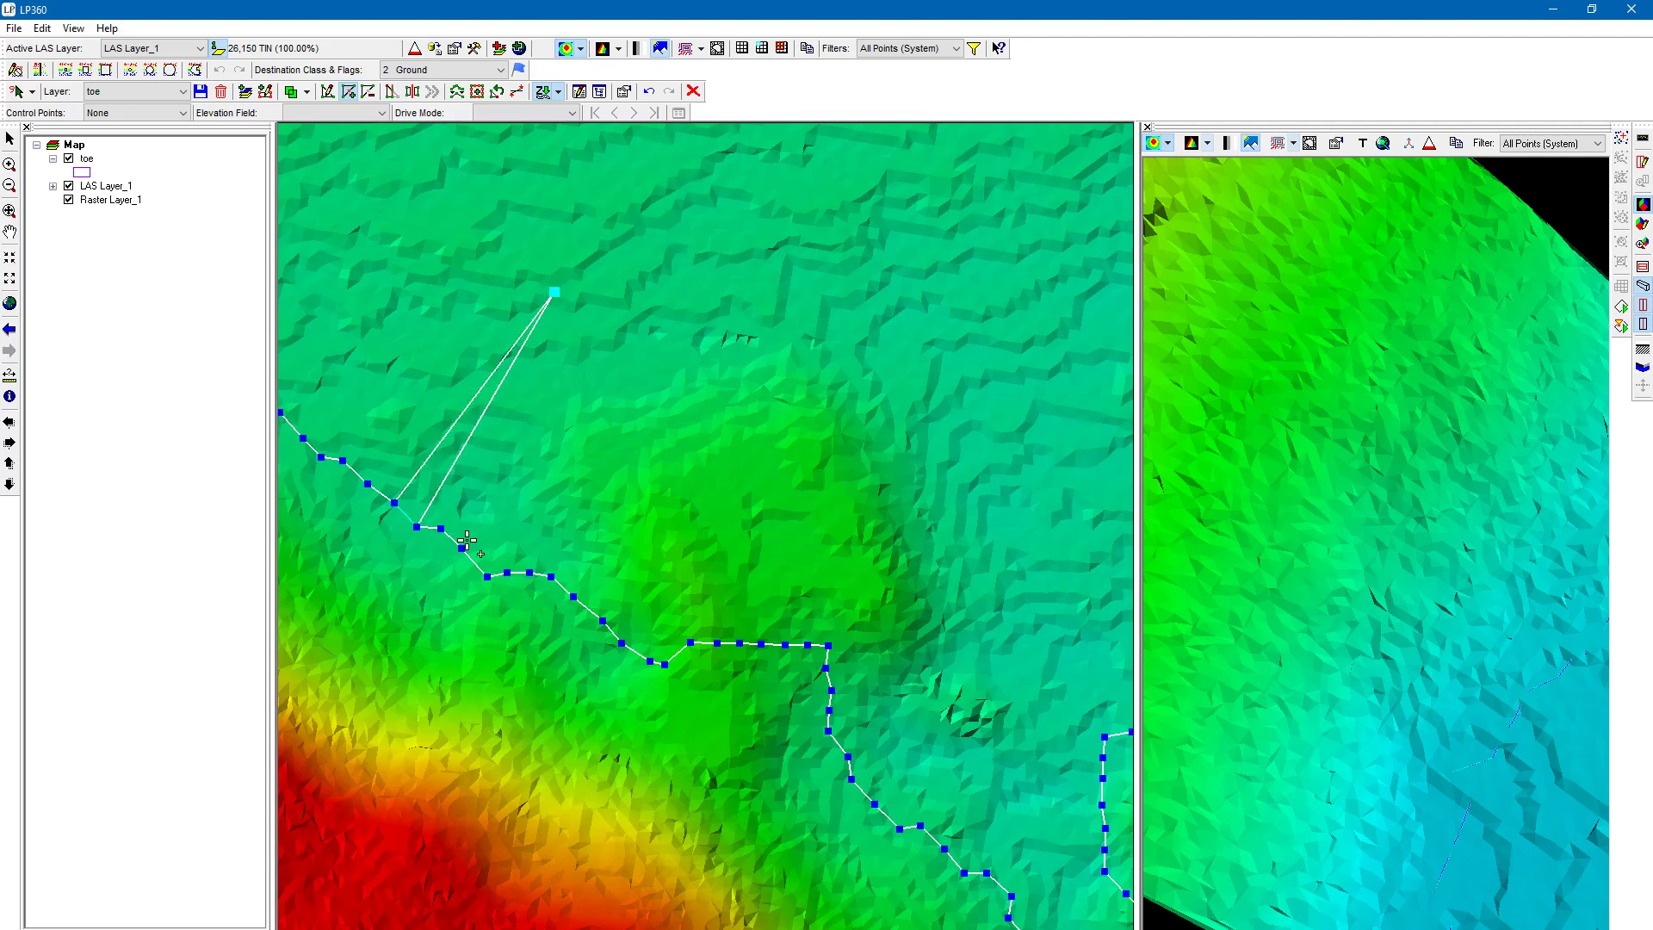
left_click_drag(417, 526, 599, 293)
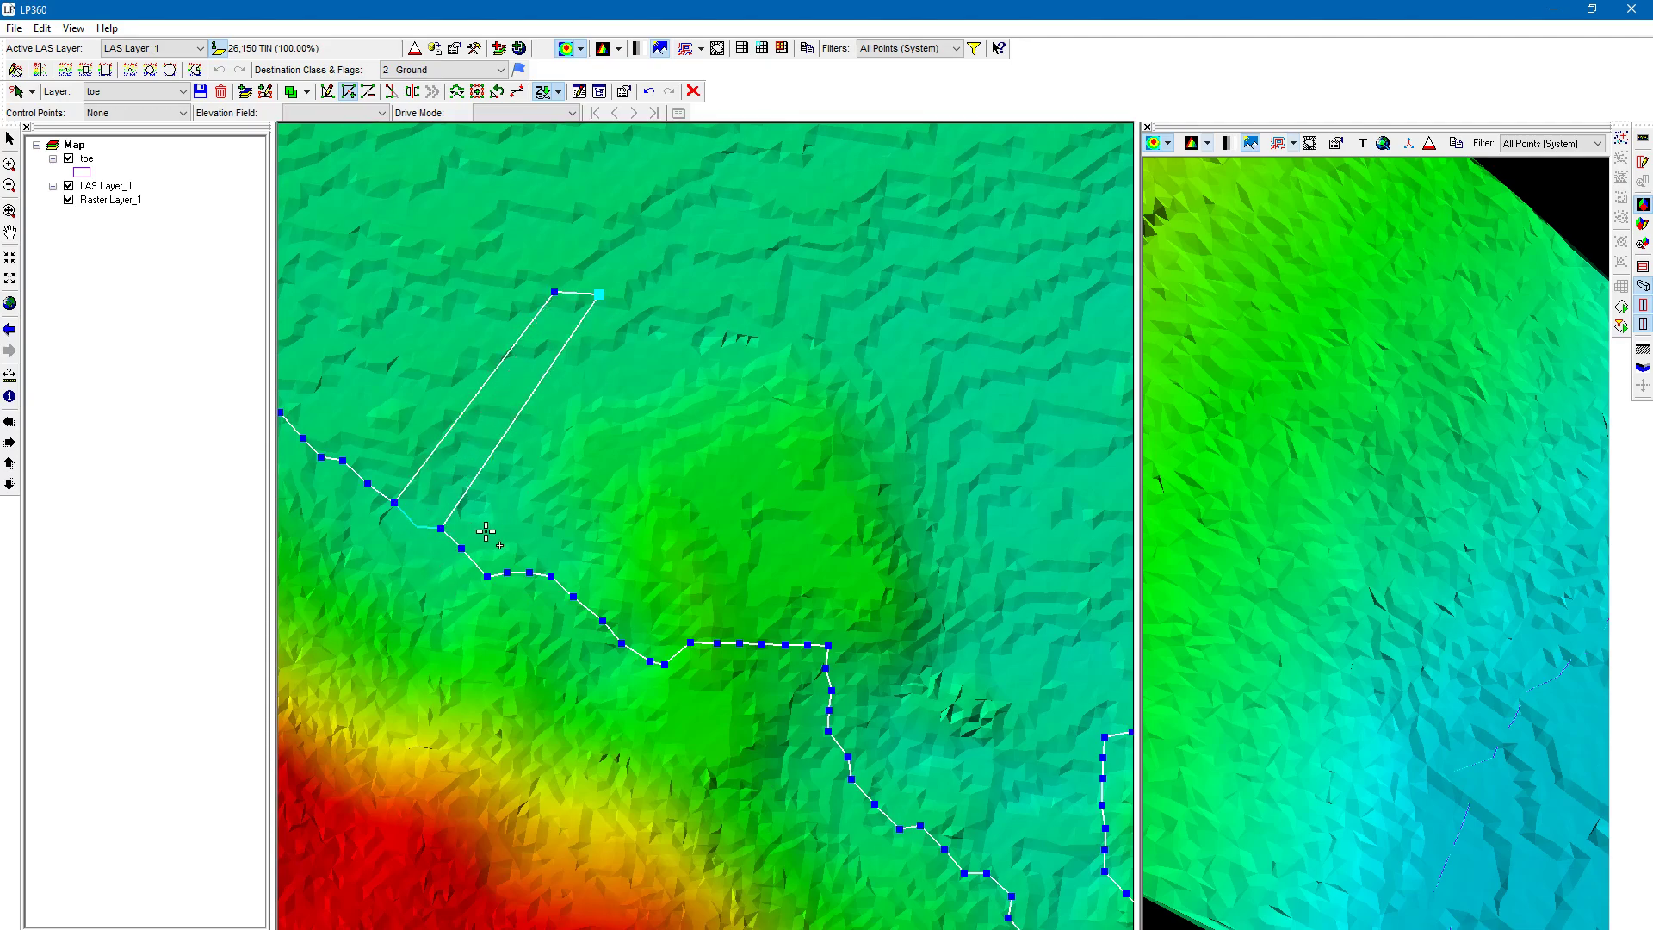
left_click_drag(441, 528, 785, 266)
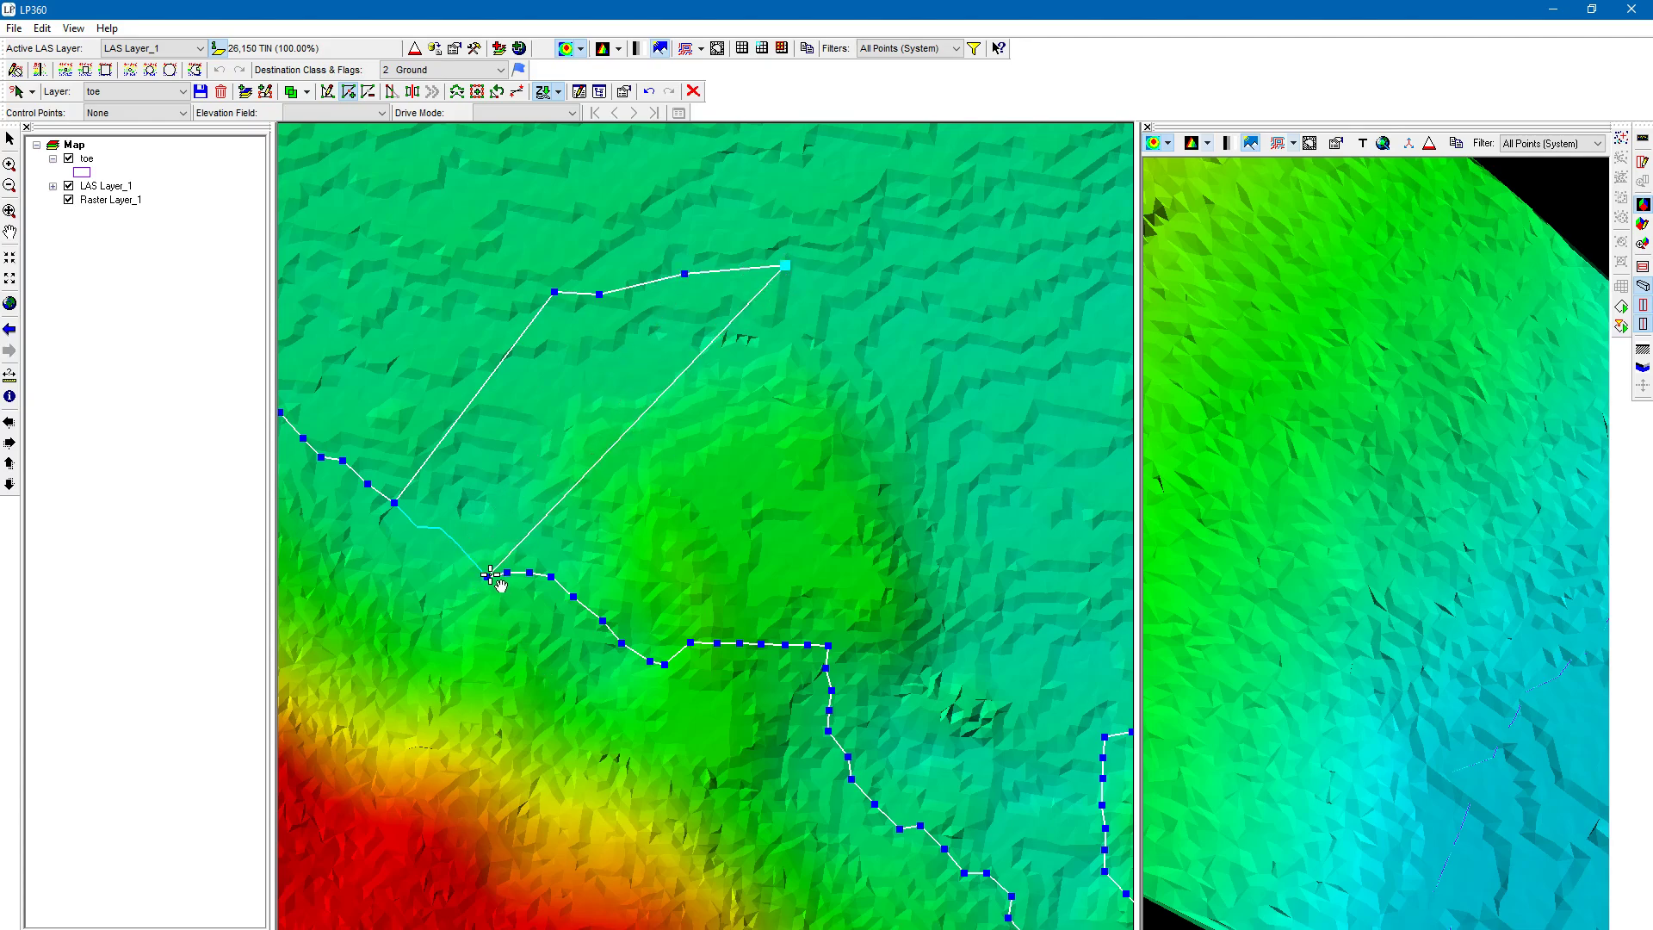
- Pull the next toe vertices one after another around the outer right side of the small mound
left_click_drag(489, 575, 866, 312)
left_click_drag(516, 573, 1045, 379)
left_click_drag(536, 573, 1023, 492)
mouse_move(551, 575)
left_mouse_down()
mouse_move(874, 521)
mouse_move(1018, 563)
left_mouse_up()
left_click_drag(574, 596, 1075, 623)
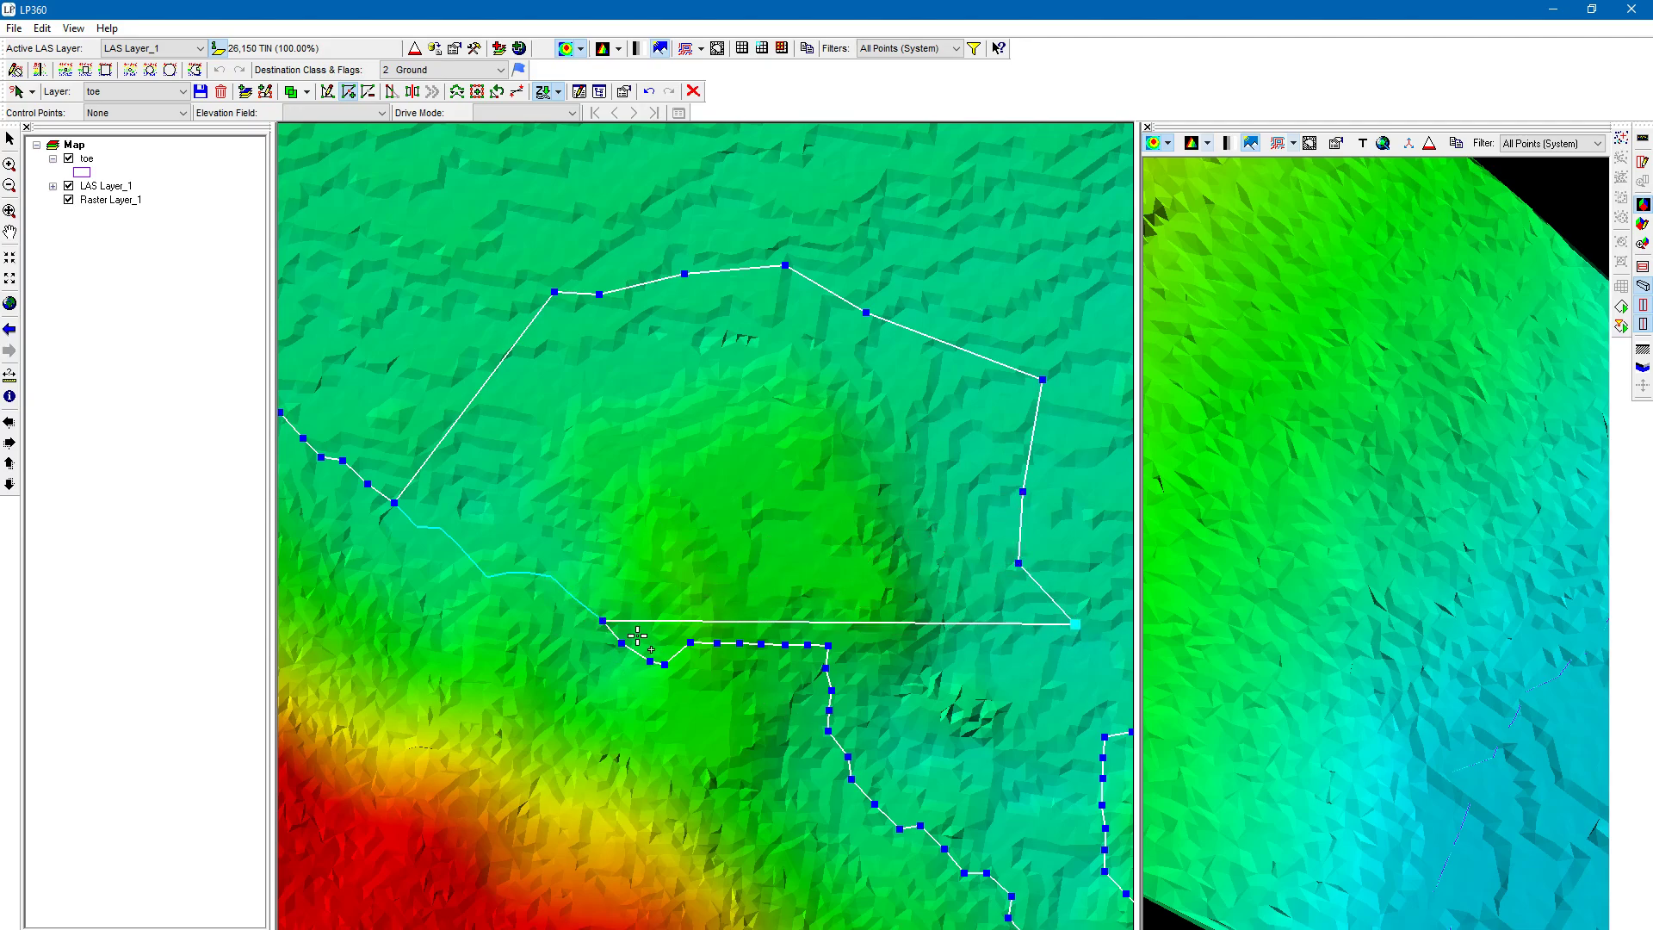
left_click_drag(609, 628, 1032, 736)
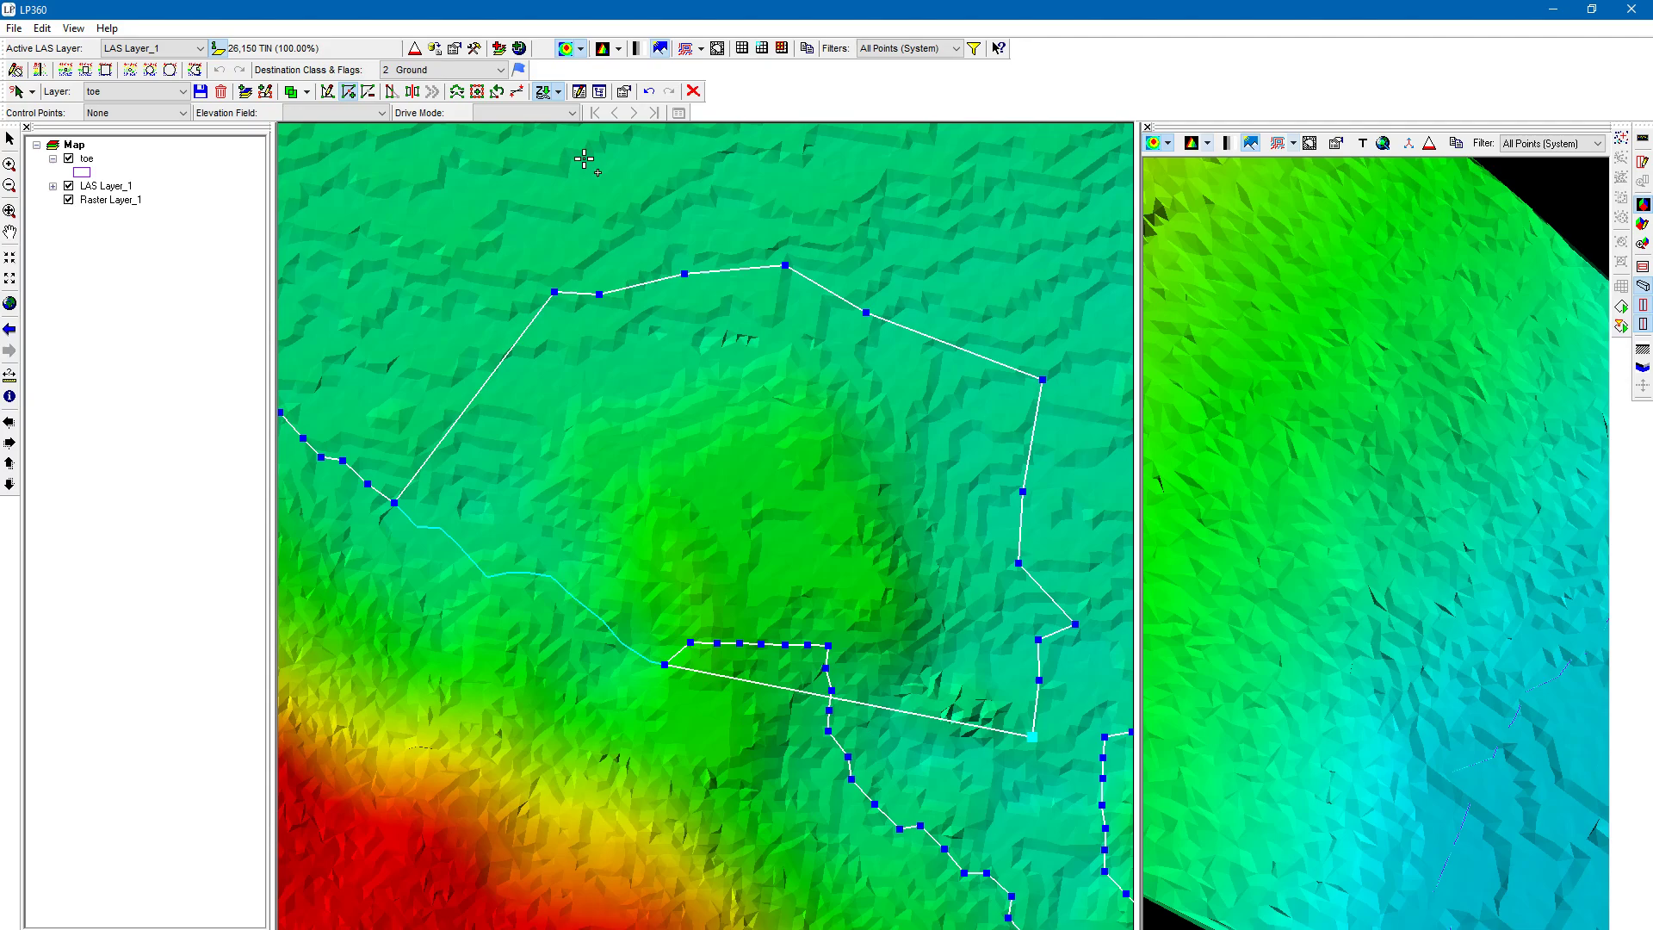
- Undo the vertex moves that stretched the toe around the small mound
left_click(651, 91)
left_click(650, 92)
left_click(650, 91)
left_click(650, 91)
left_click(650, 92)
left_click(650, 91)
left_click(650, 91)
left_click(650, 91)
left_click(650, 91)
left_click(650, 91)
left_click(650, 92)
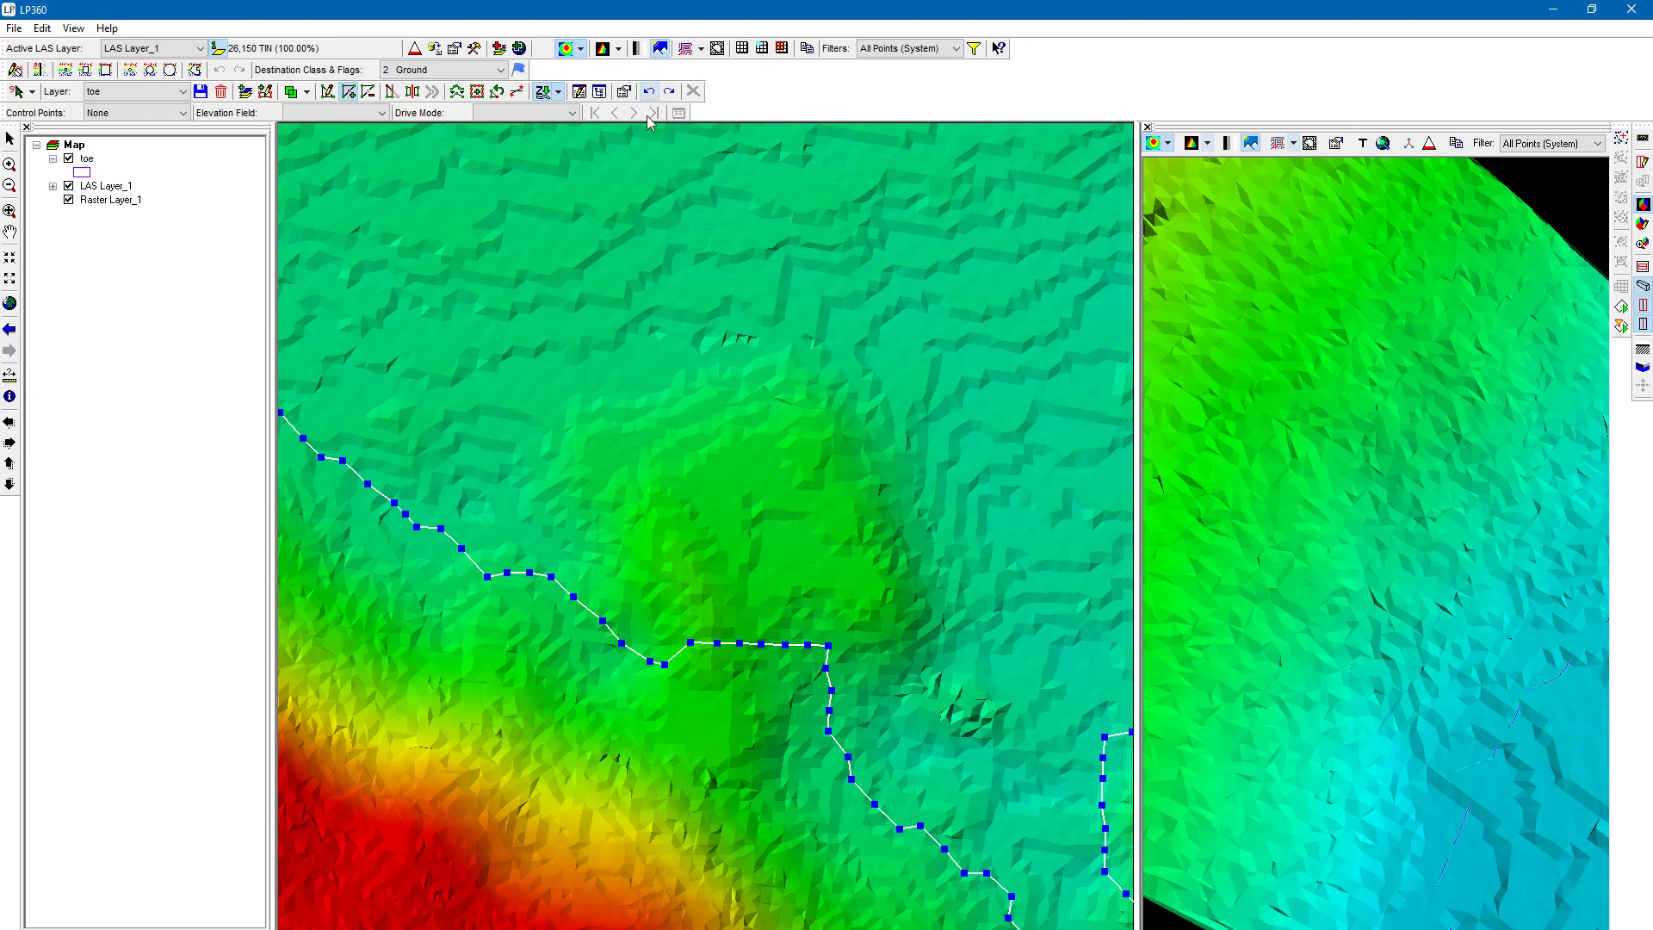
- Delete two neighbouring vertices from the bend in the toe up the slope from the small mound
left_click(368, 91)
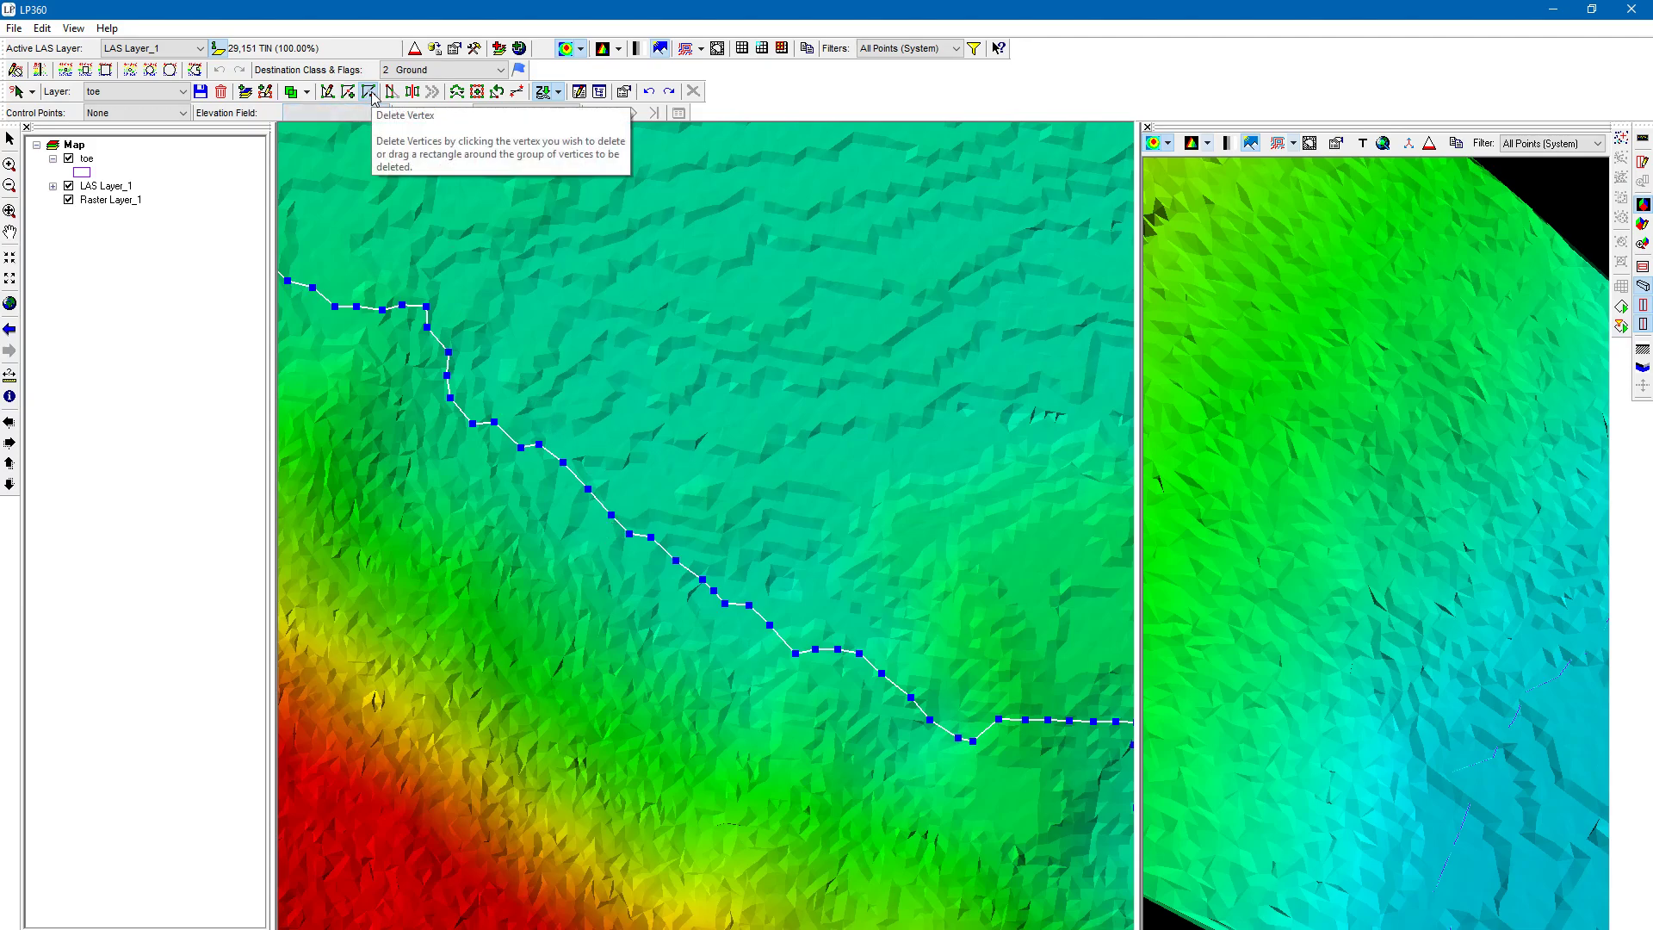
scroll(376, 284, "up", 2)
left_click_drag(640, 594, 703, 646)
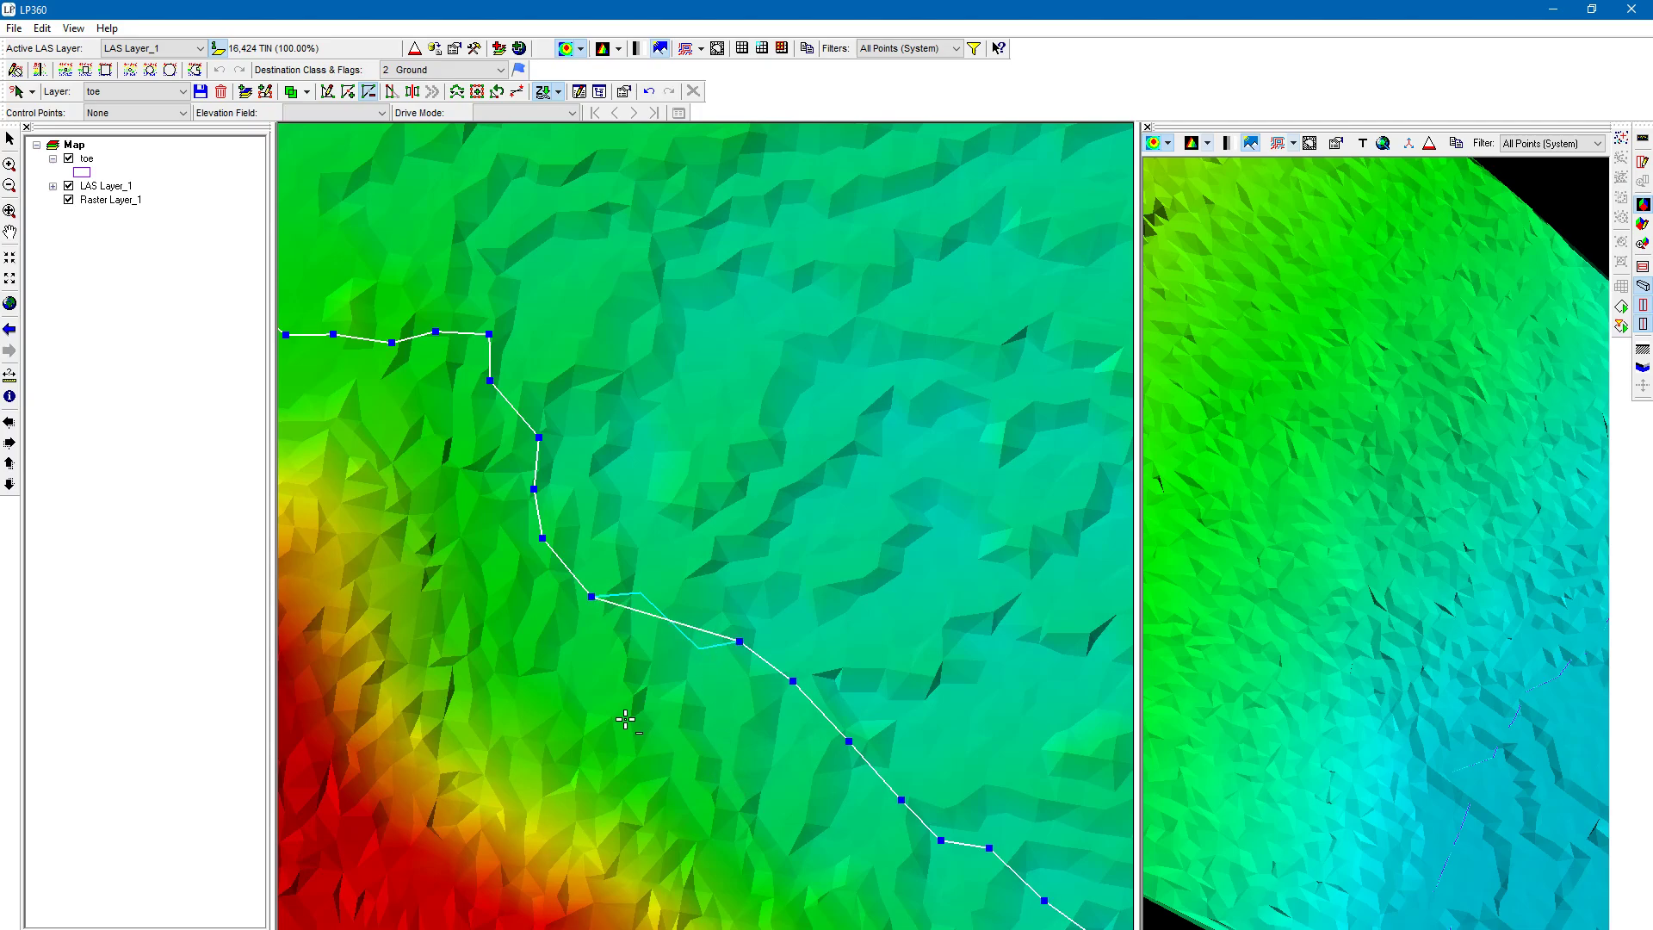
- Delete a whole group of vertices along the stepped toe stretch and undo that deletion
scroll(660, 863, "down", 5)
scroll(602, 833, "up", 5)
scroll(805, 783, "up", 2)
scroll(797, 710, "up", 1)
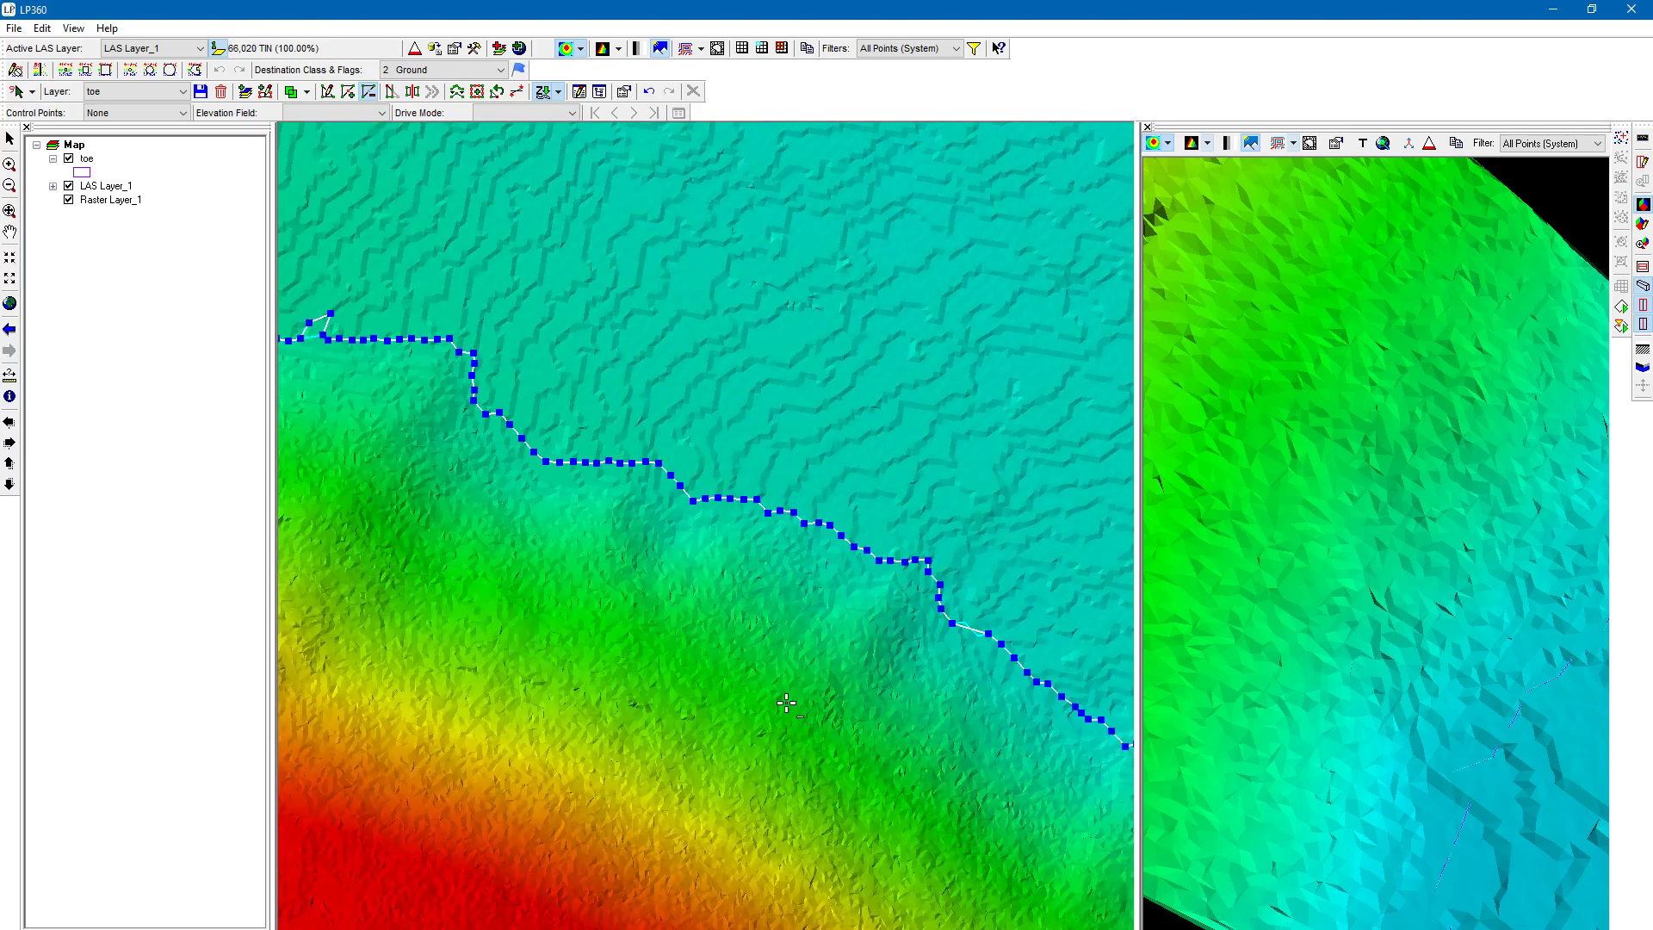
mouse_move(572, 731)
left_mouse_down()
mouse_move(551, 723)
mouse_move(603, 728)
left_mouse_up()
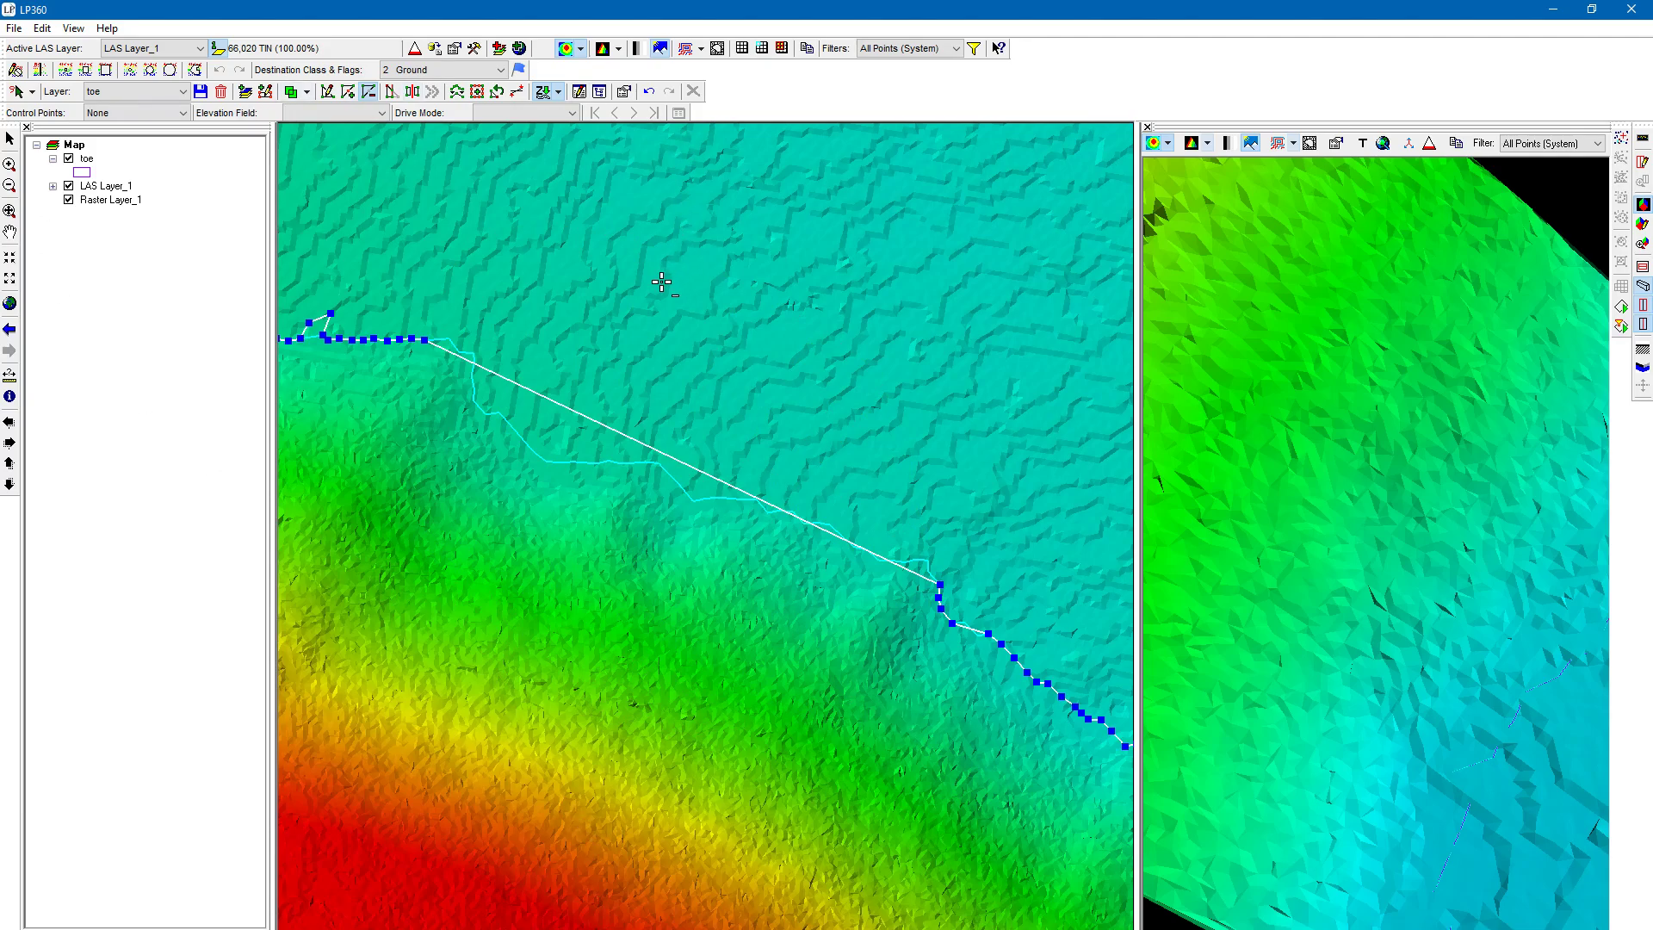
left_click(648, 91)
- Reshape the toe with a line swung around the outer side of both small mounds, starting at its northwest end, and undo that reshape
left_click_drag(857, 663, 646, 424)
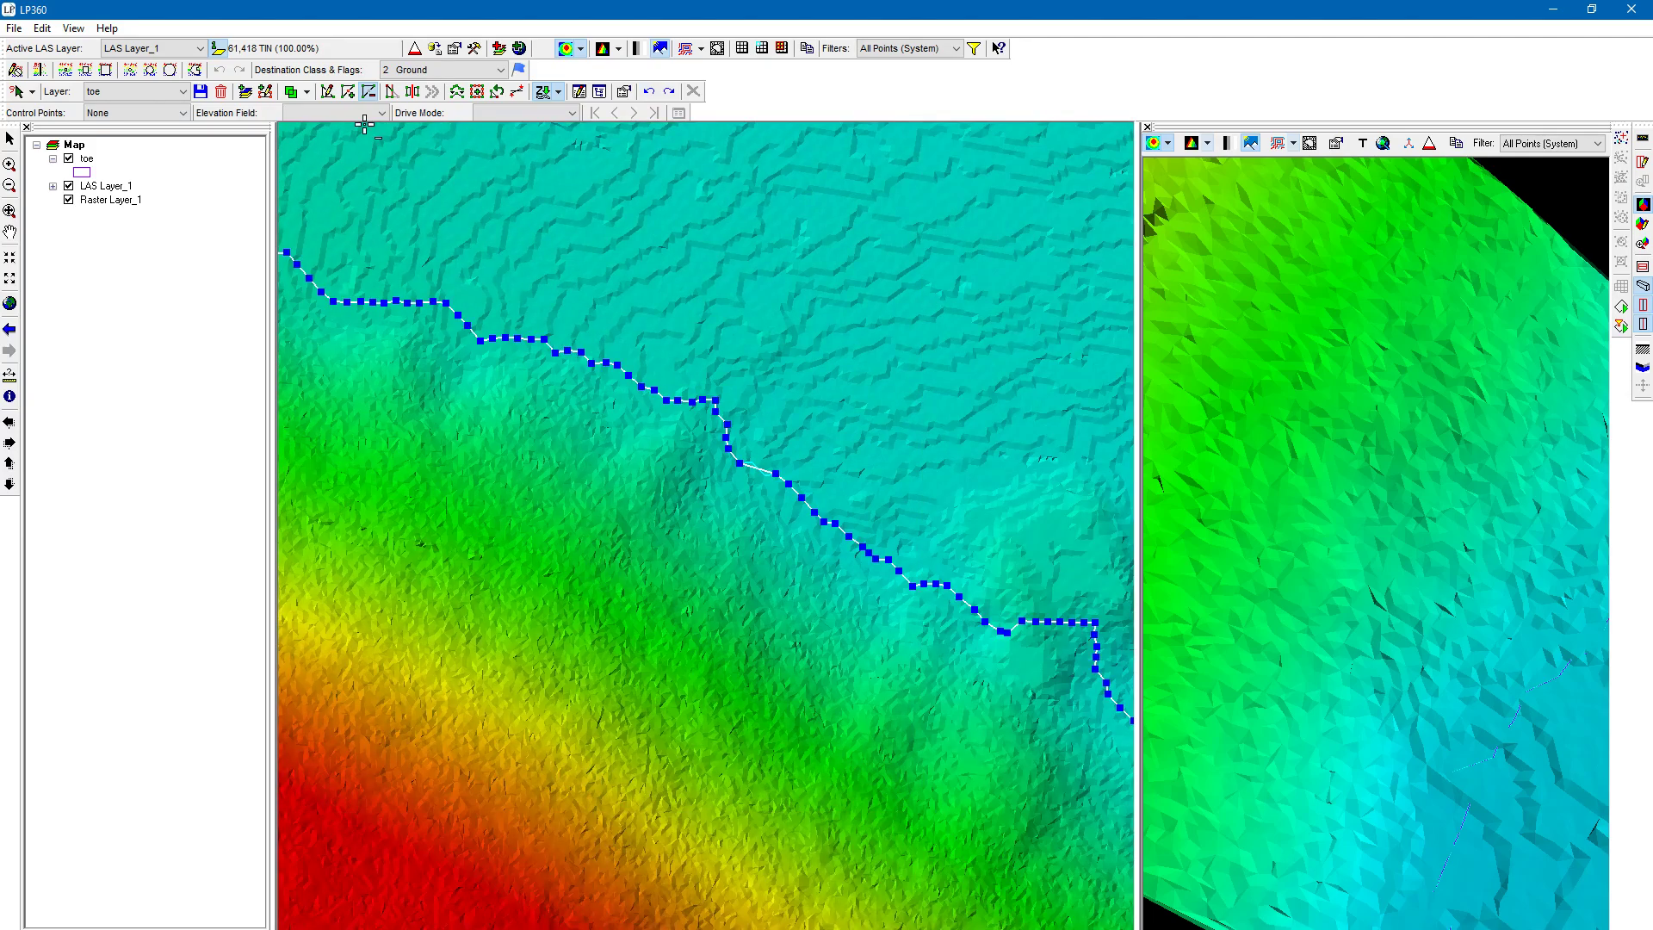
left_click(835, 732)
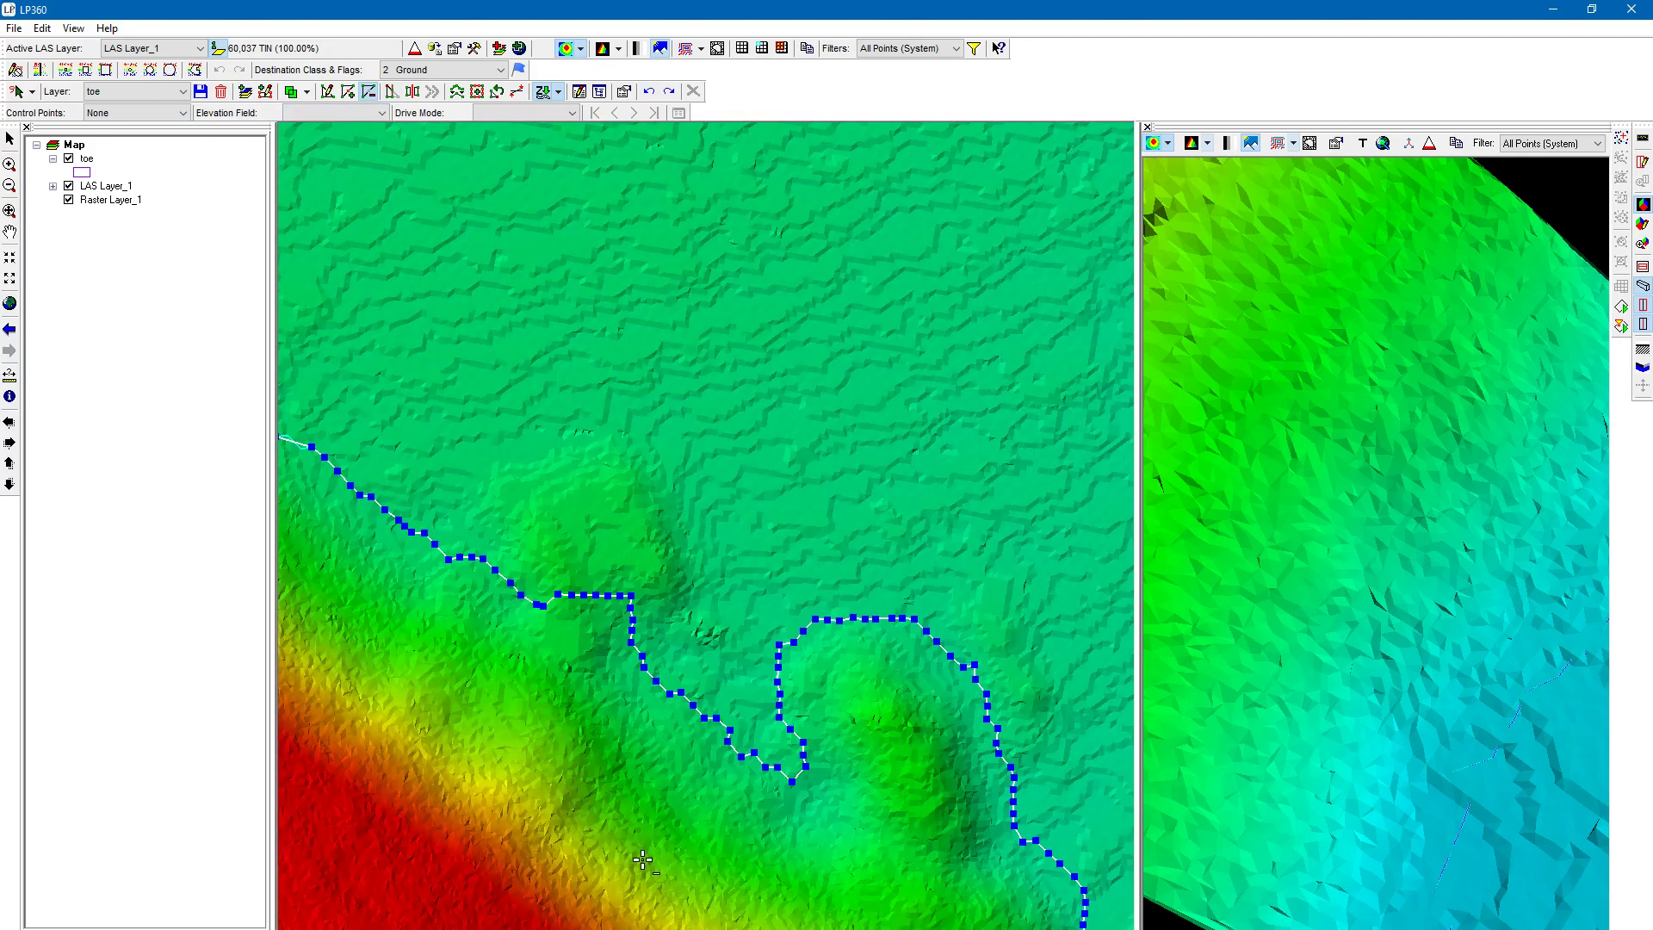
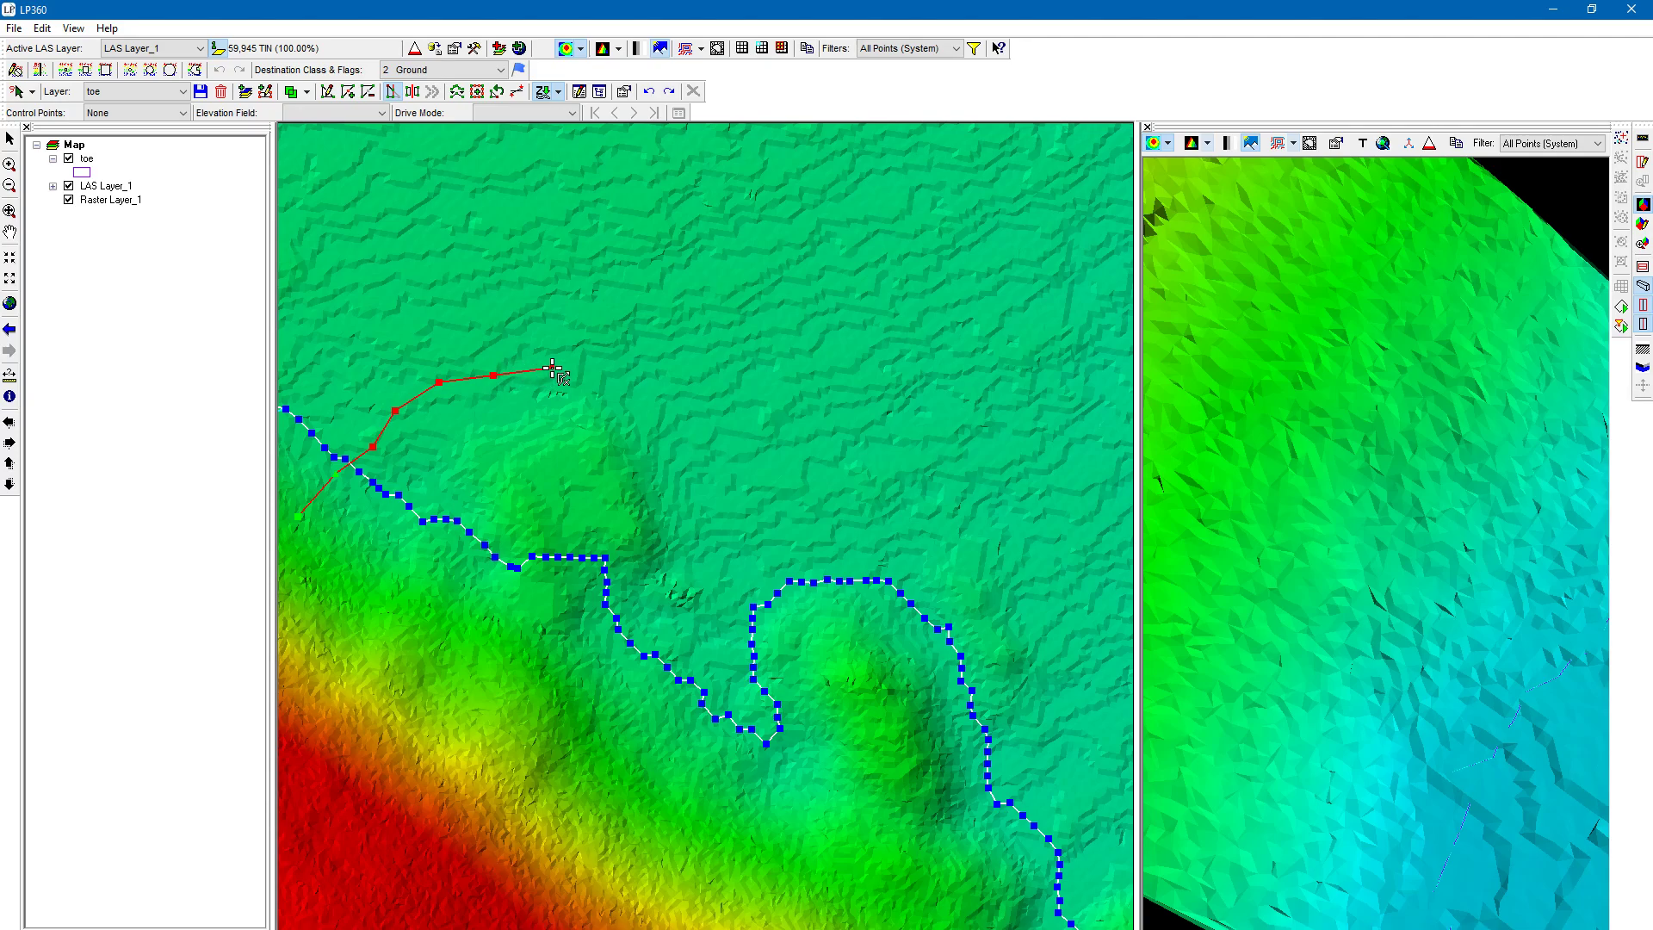
left_click(552, 368)
left_click(616, 372)
left_click(685, 394)
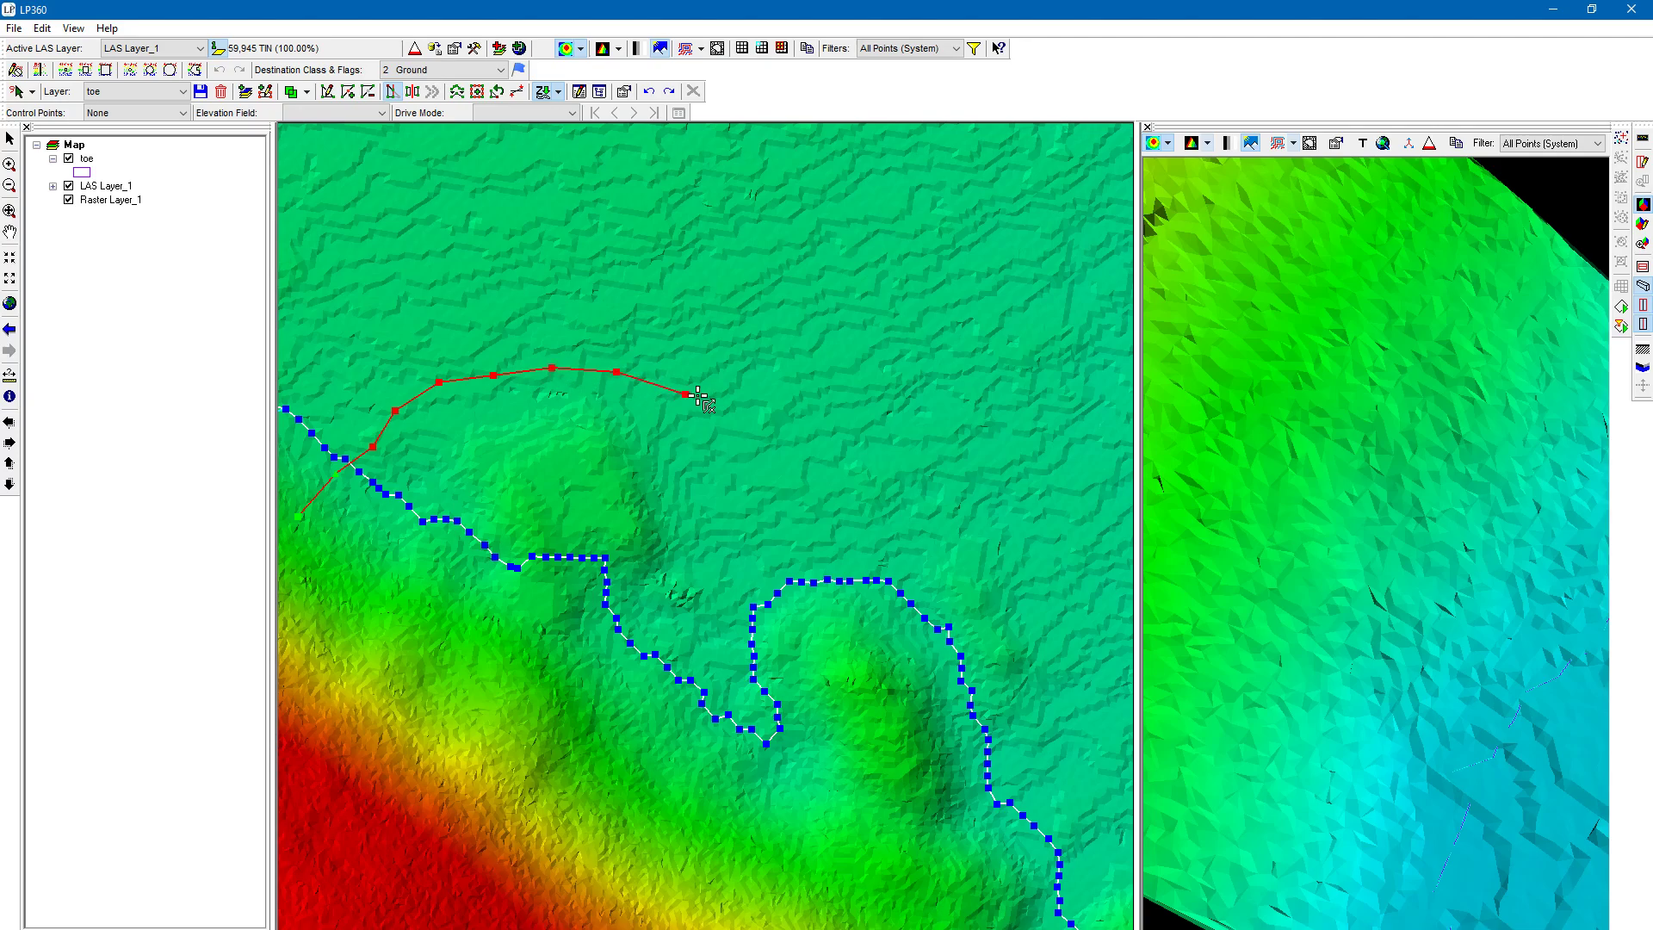
left_click(768, 419)
left_click(820, 442)
left_click(851, 458)
left_click(899, 477)
left_click(934, 487)
left_click(975, 515)
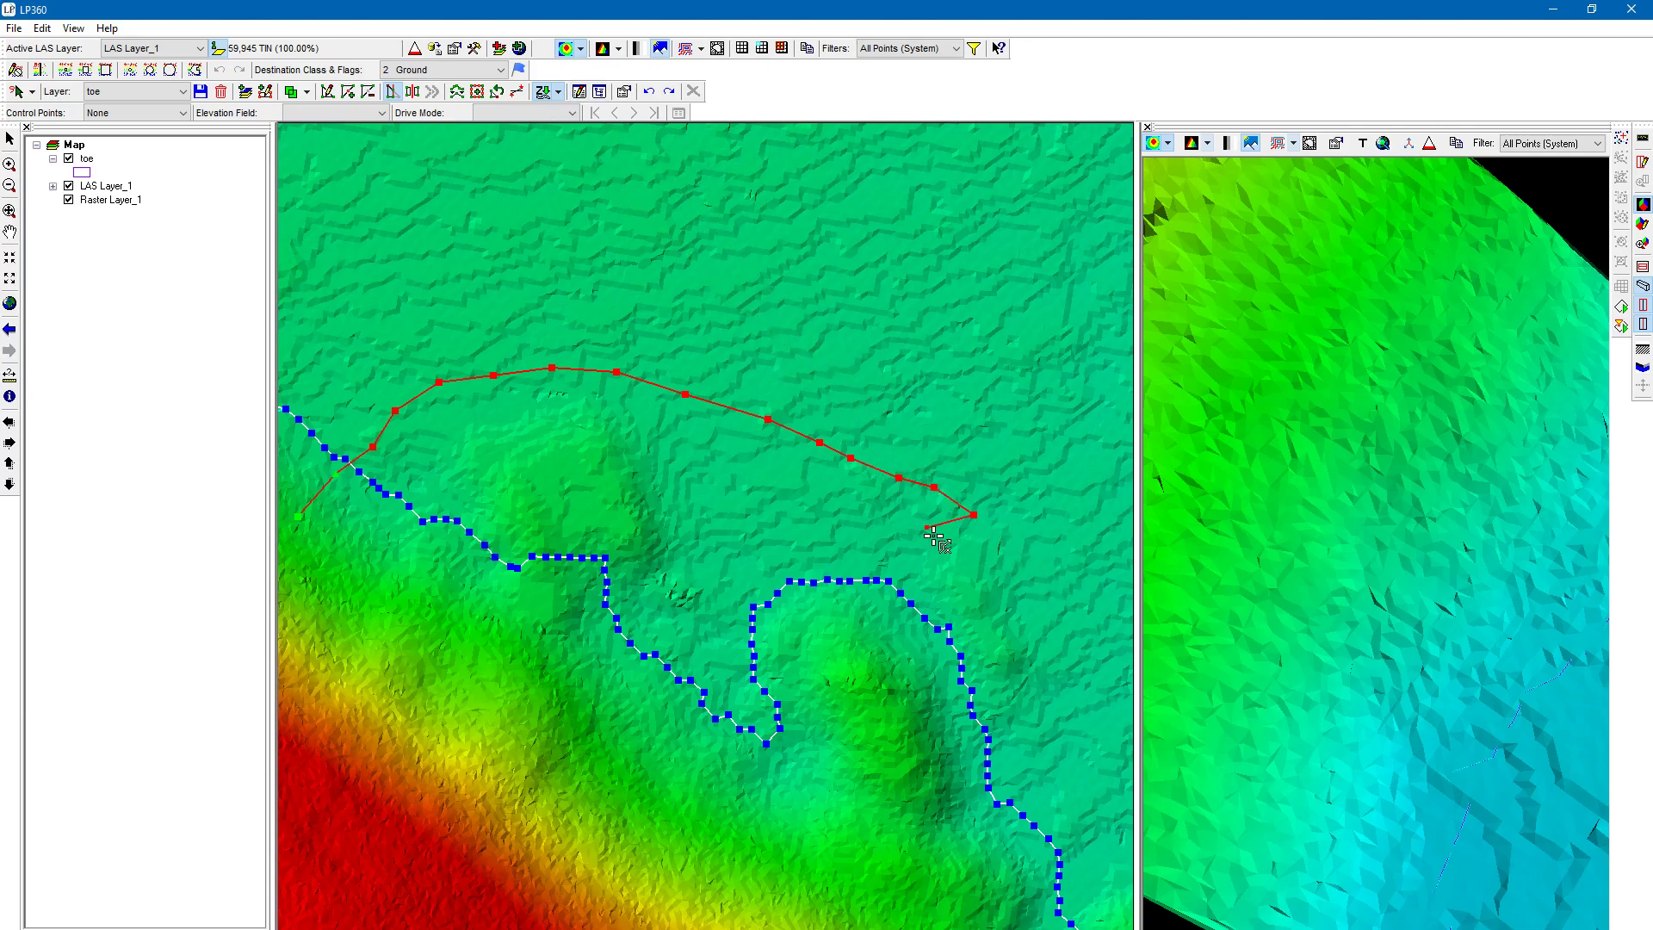
left_click(1016, 543)
left_click(1042, 612)
left_click(1042, 646)
left_click(1048, 698)
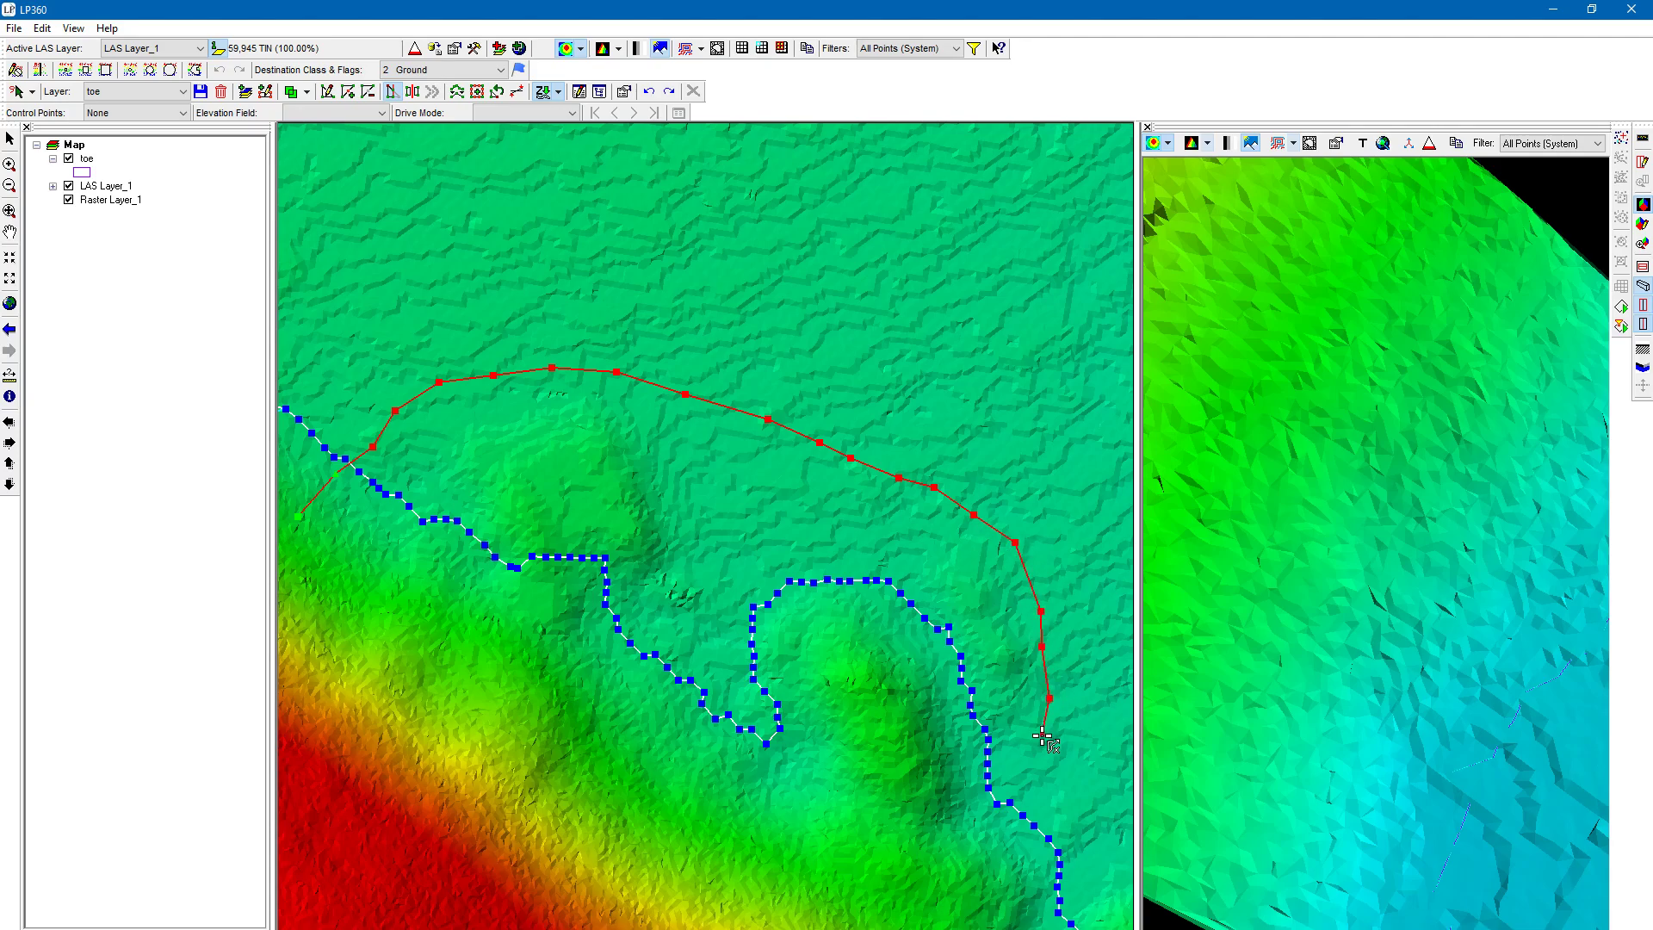
left_click(1042, 736)
left_click(1035, 771)
left_click(1025, 783)
double_click(922, 894)
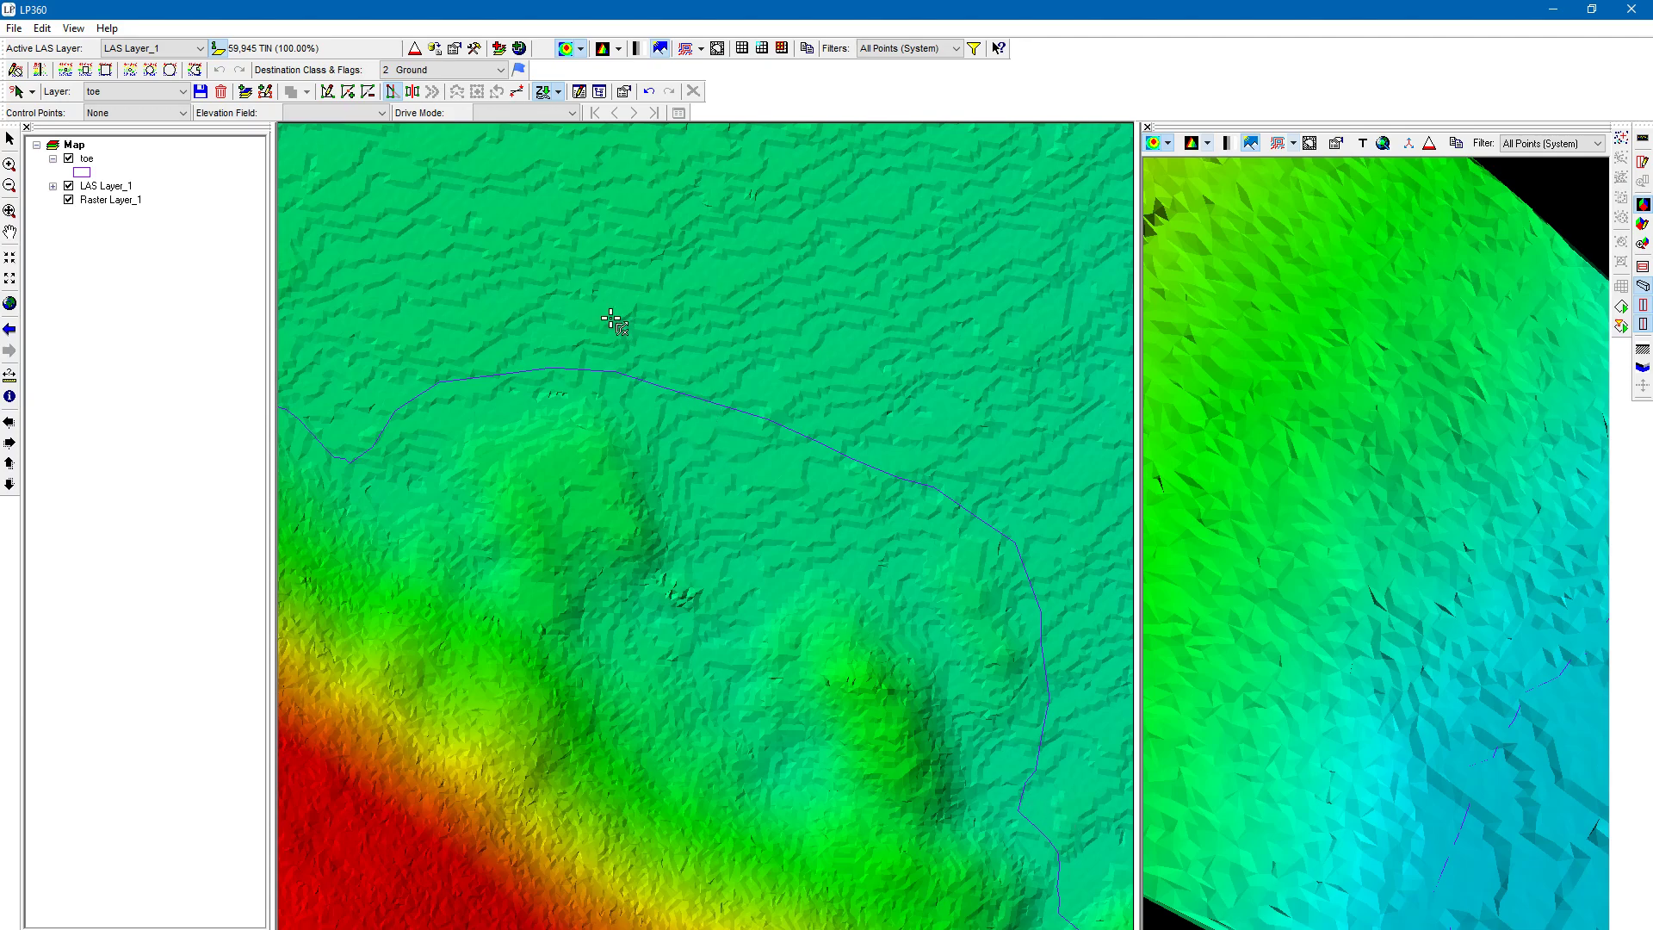
left_click(649, 91)
- Reshape the selected toe around both mounds with a line drawn in the opposite direction, from the southeast end to the northwest end
scroll(702, 719, "down", 2)
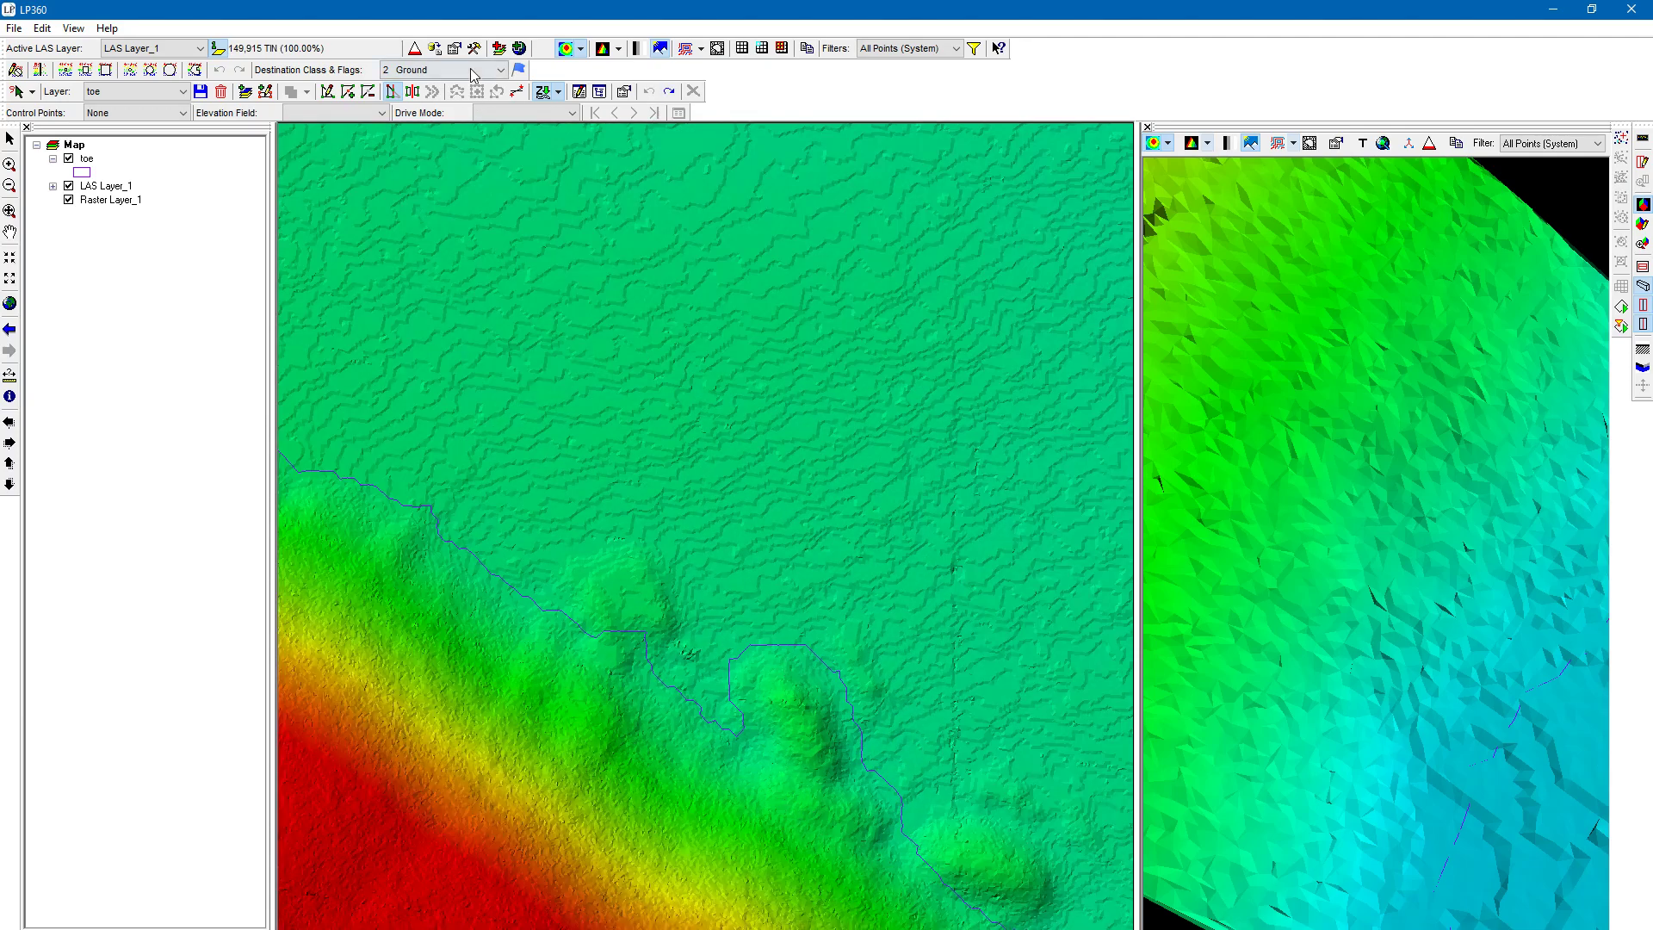
left_click(330, 90)
left_click(640, 633)
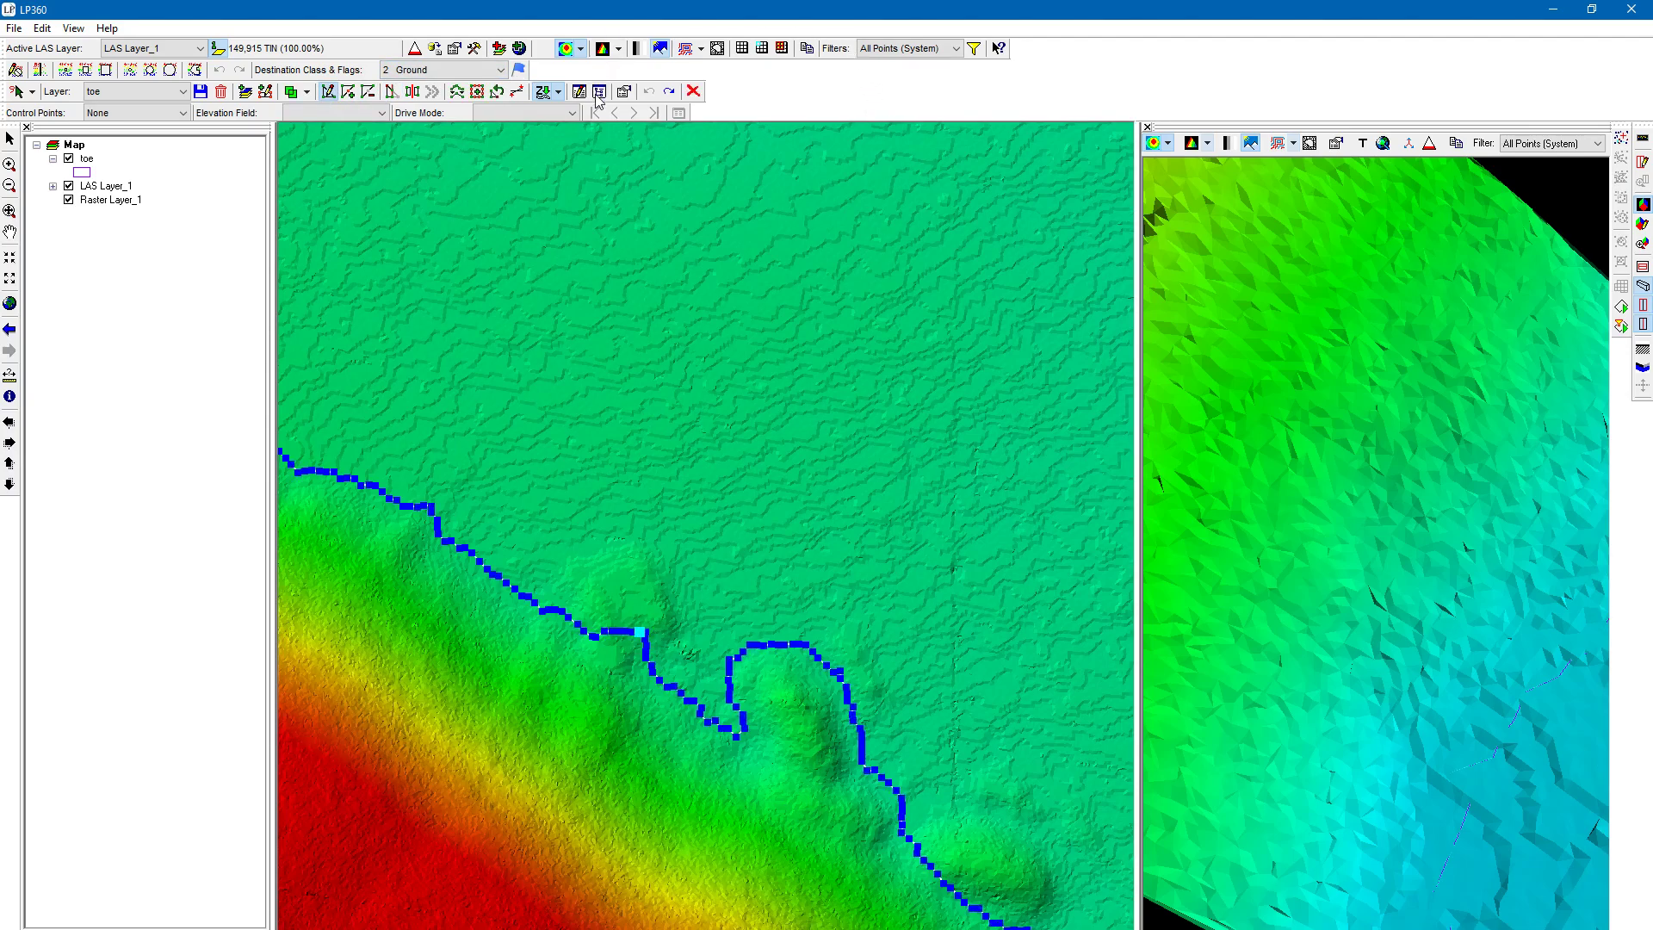
left_click(392, 91)
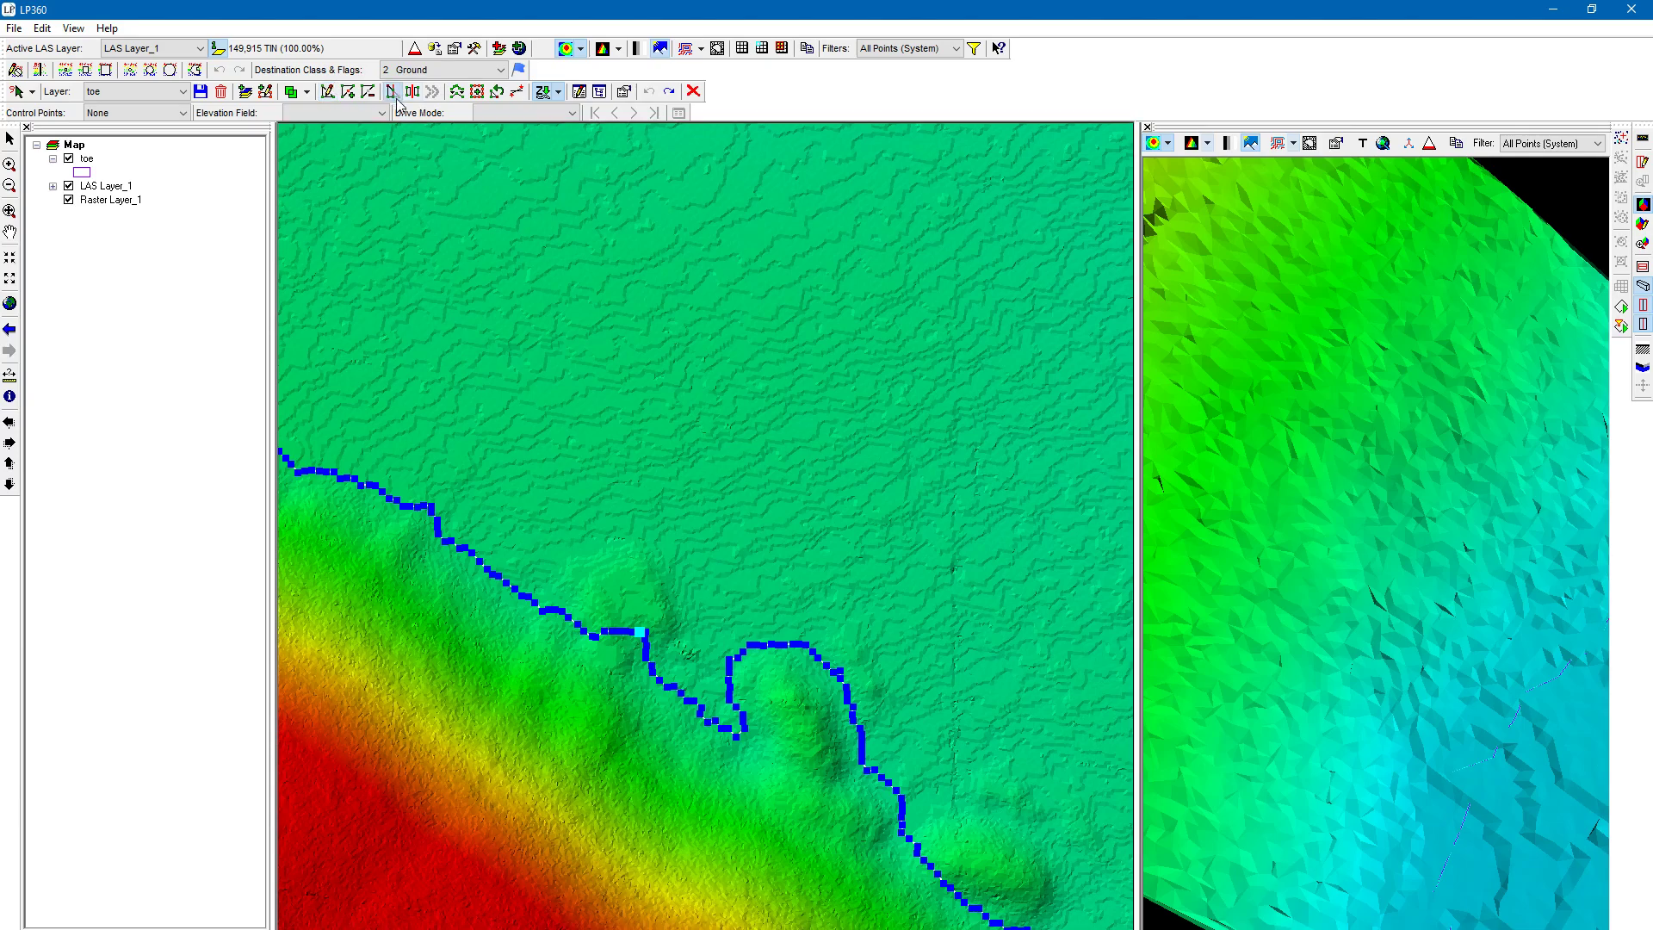
left_click(868, 866)
left_click(906, 790)
left_click(923, 697)
left_click(924, 621)
left_click(904, 580)
left_click(829, 516)
left_click(759, 484)
left_click(700, 471)
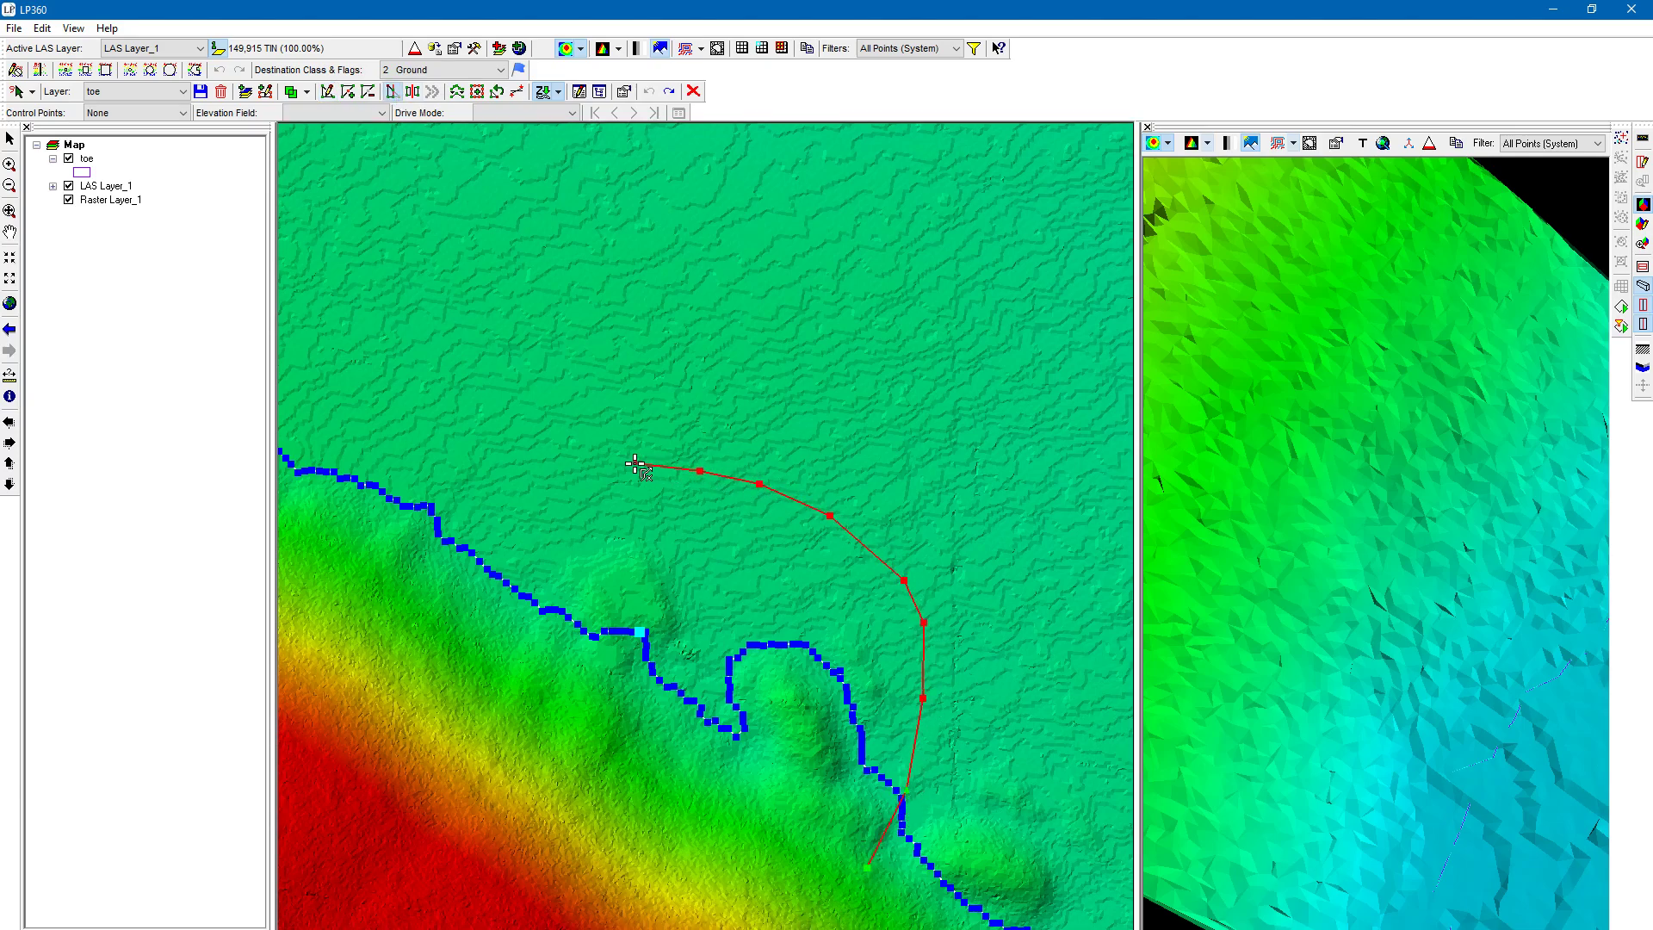
left_click(635, 463)
left_click(515, 433)
left_click(459, 436)
left_click(415, 457)
left_click(367, 490)
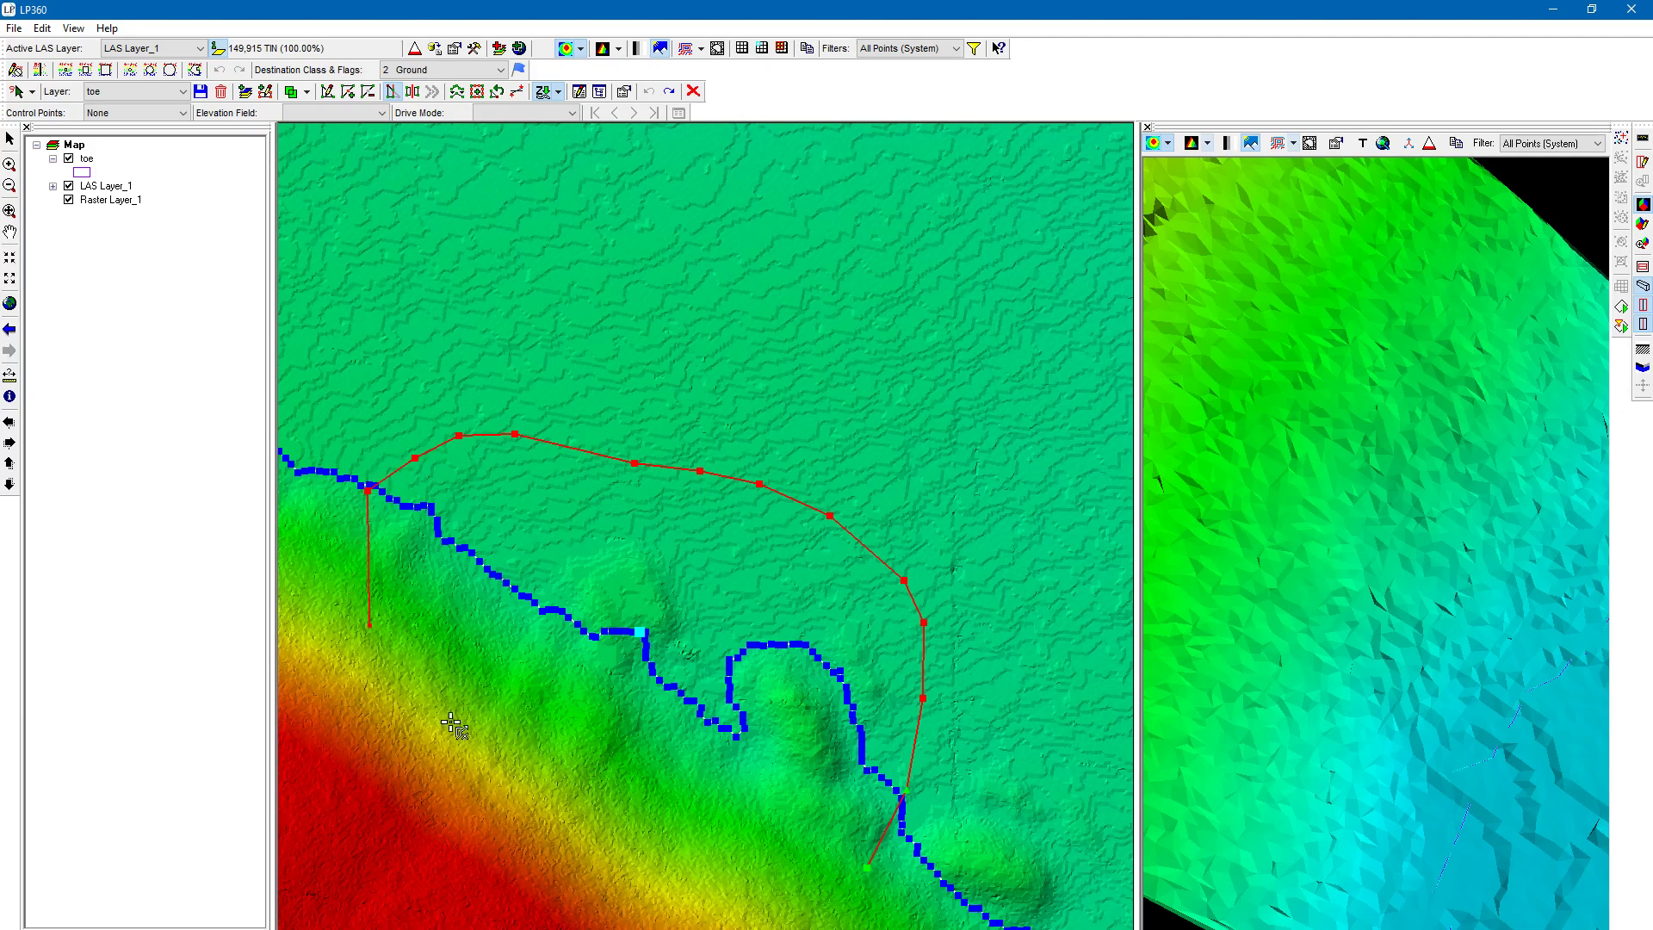
double_click(340, 532)
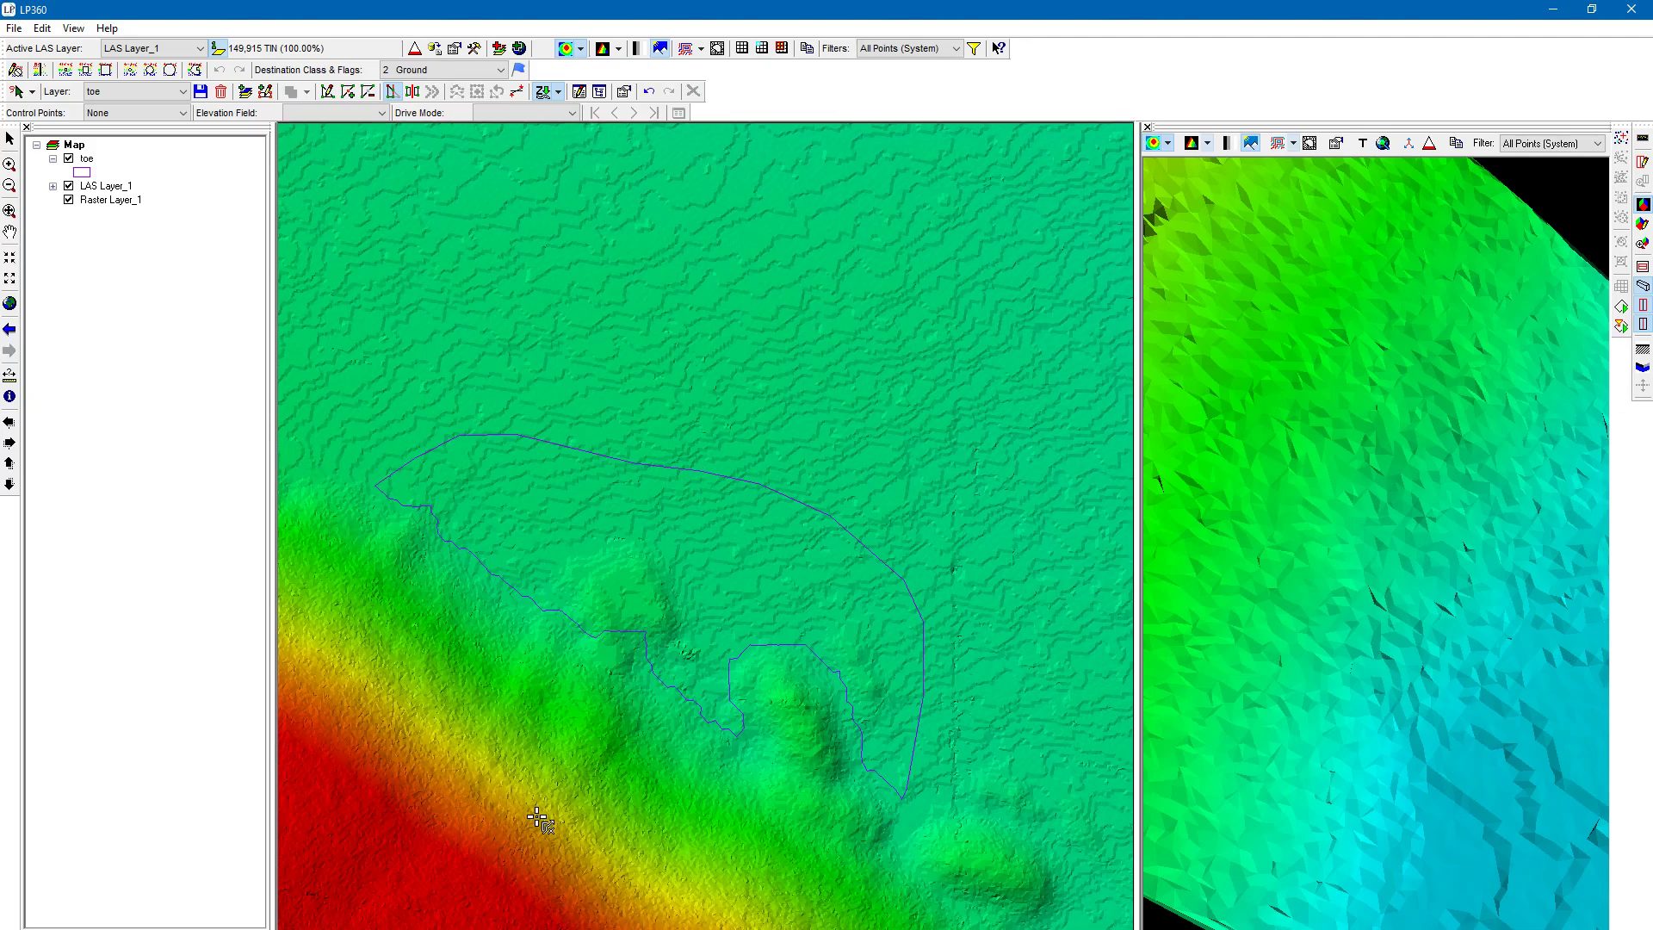
- Compare the reshaped toe with the whole stockpile and undo the reshape drawn in the opposite direction
scroll(551, 825, "down", 5)
scroll(623, 878, "up", 5)
scroll(996, 314, "up", 3)
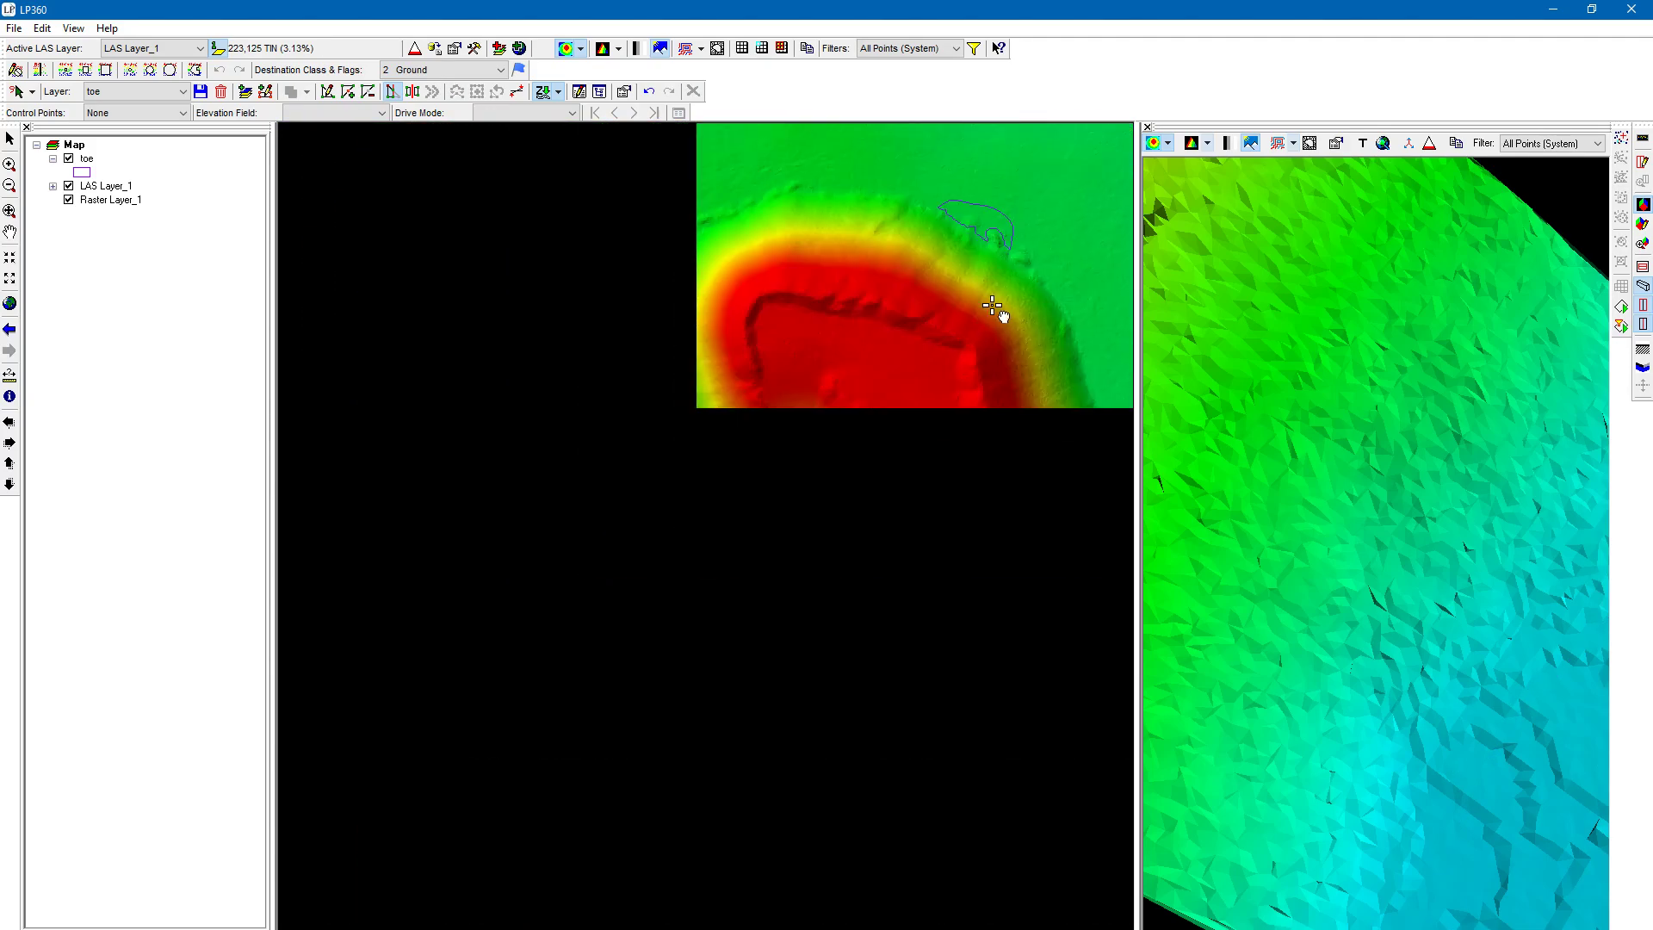
left_click_drag(880, 317, 682, 489)
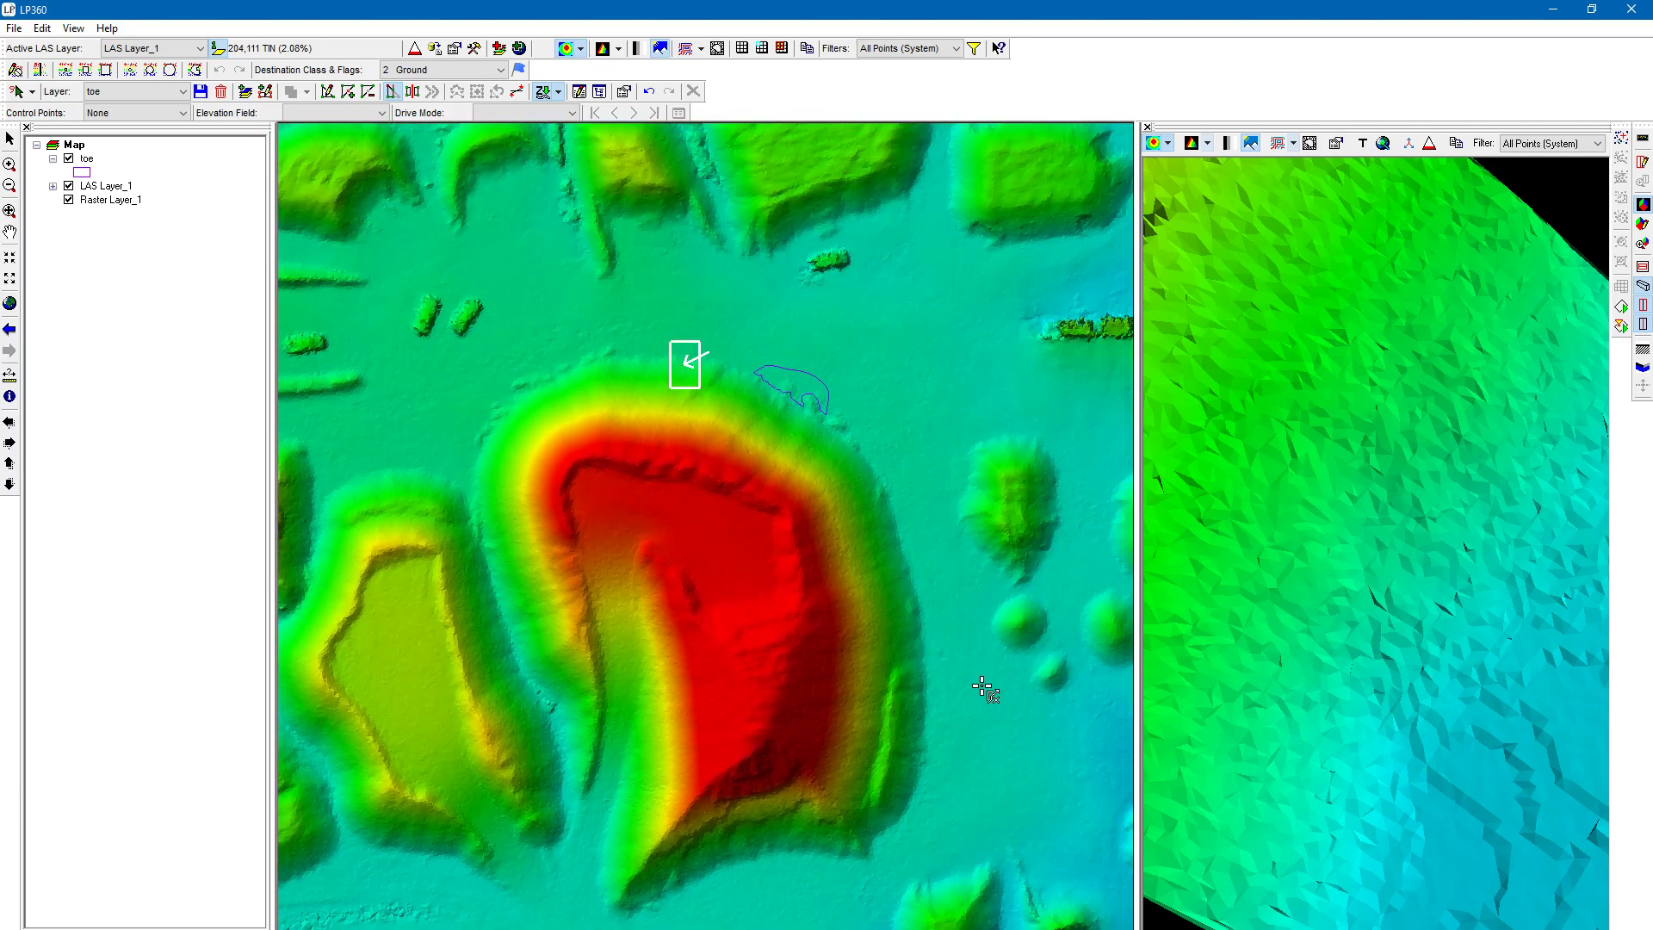
left_click(650, 91)
- Reshape the toe without selecting it, using one sweeping line from northwest to southeast outside all three mounds at the pile's foot
scroll(886, 472, "up", 2)
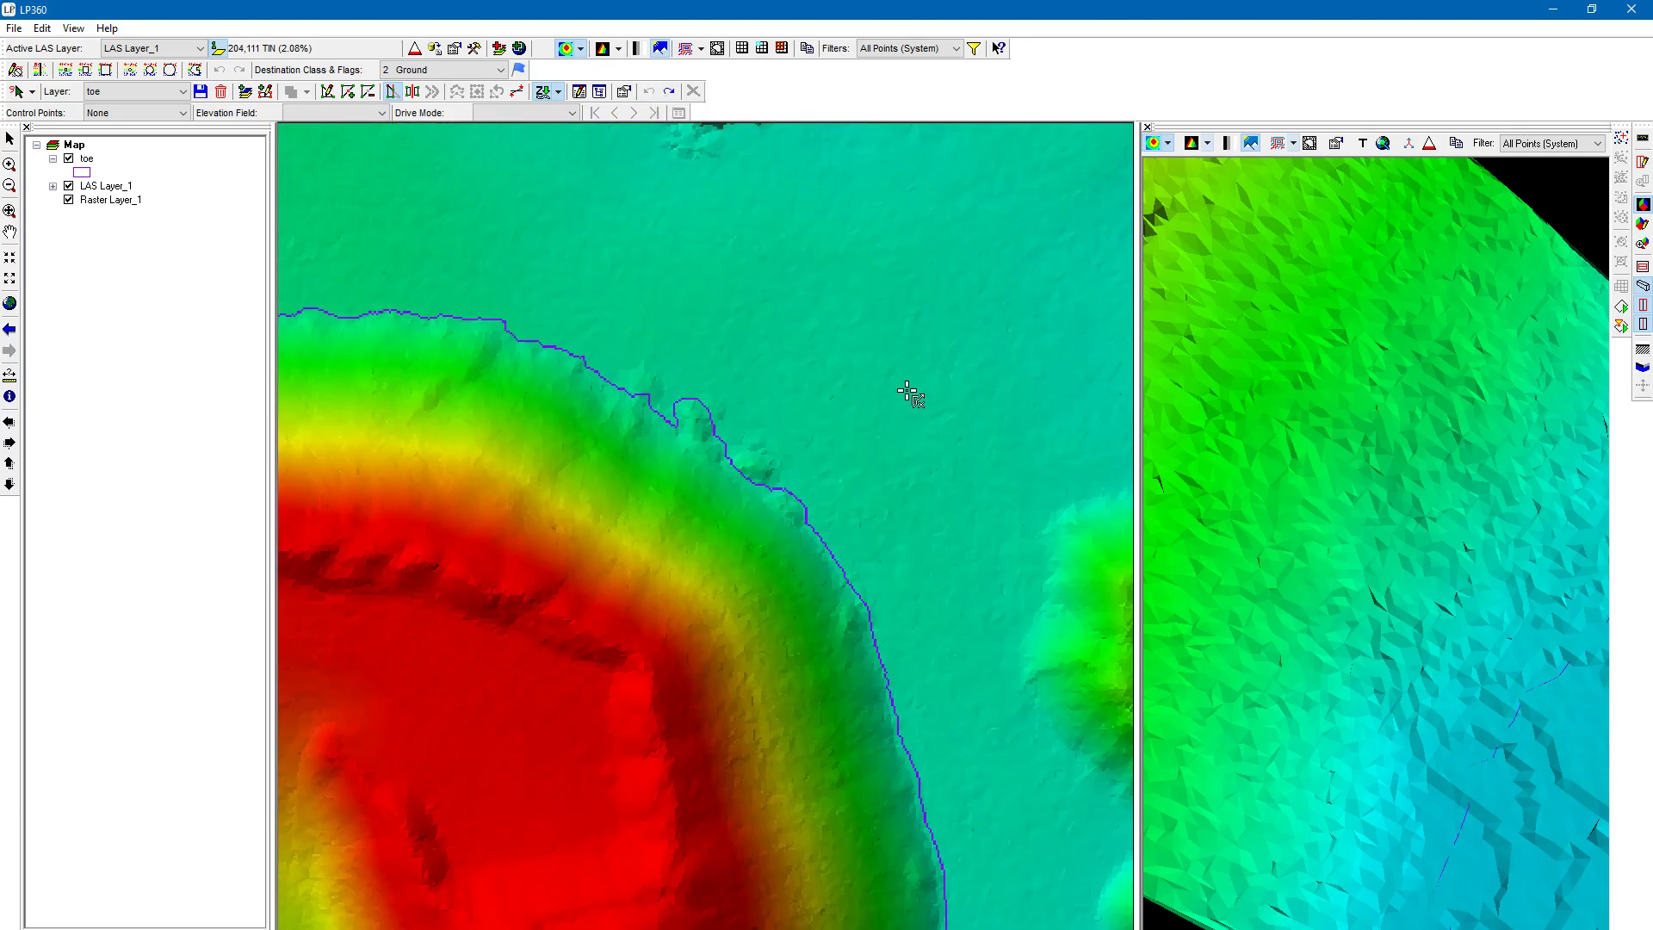
scroll(638, 358, "down", 1)
scroll(638, 318, "up", 3)
scroll(638, 318, "up", 2)
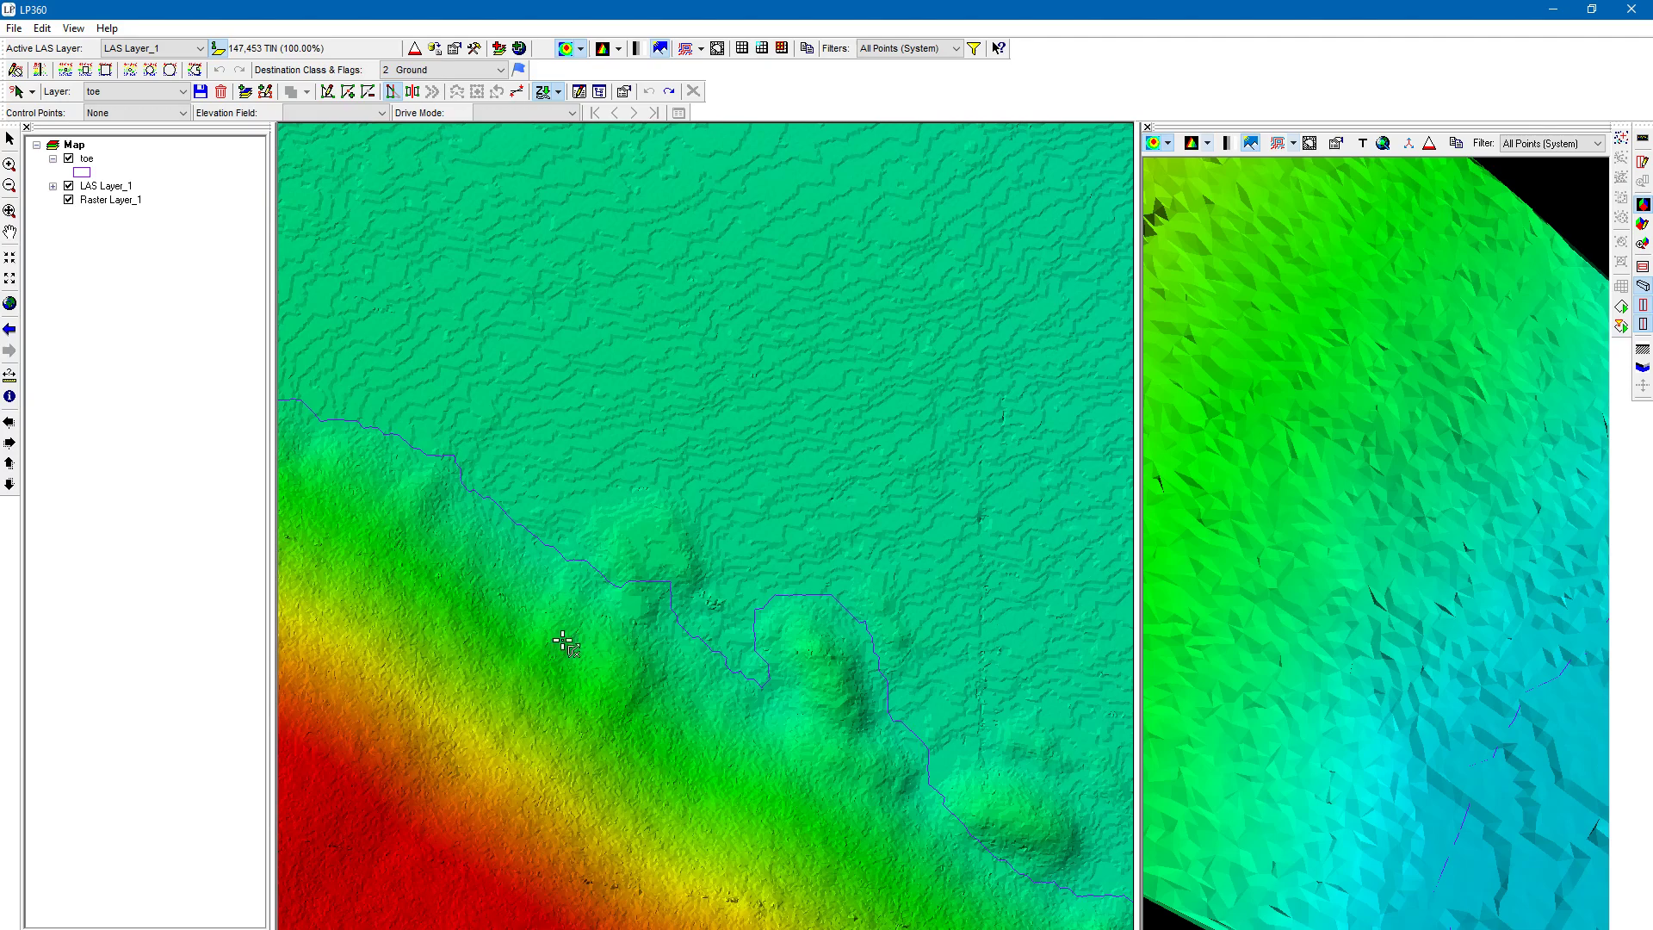
left_click_drag(726, 837, 571, 598)
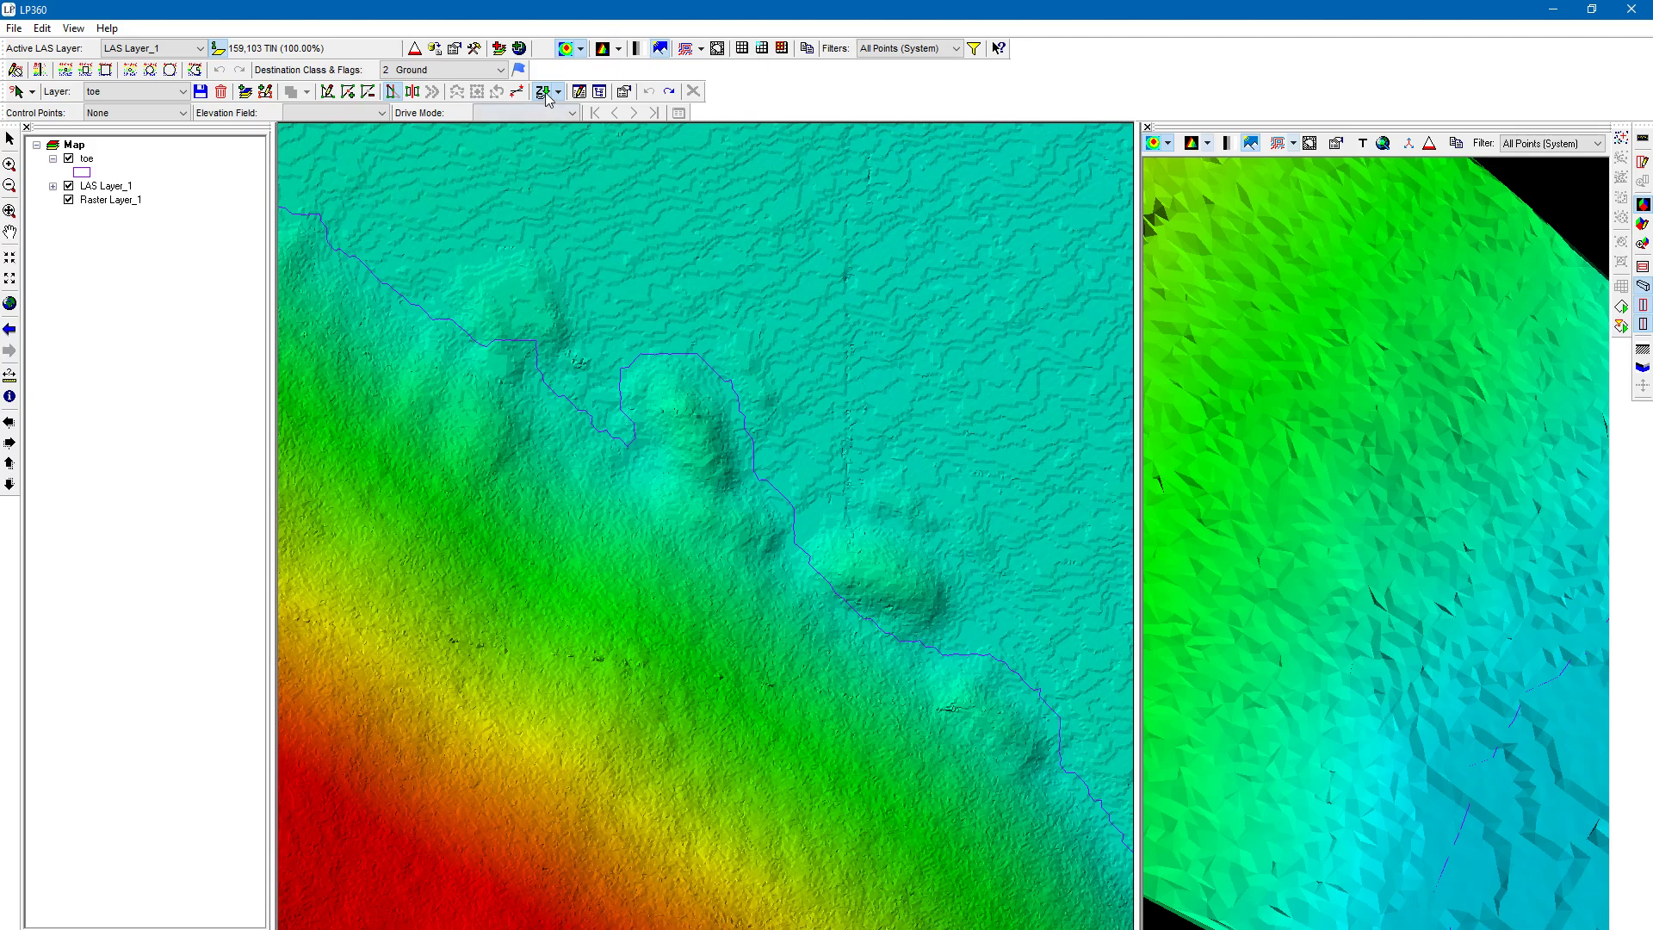
left_click(392, 92)
mouse_move(331, 281)
left_mouse_down()
mouse_move(433, 246)
mouse_move(552, 242)
mouse_move(684, 283)
mouse_move(993, 492)
mouse_move(1040, 604)
mouse_move(1054, 712)
mouse_move(1028, 850)
left_mouse_up()
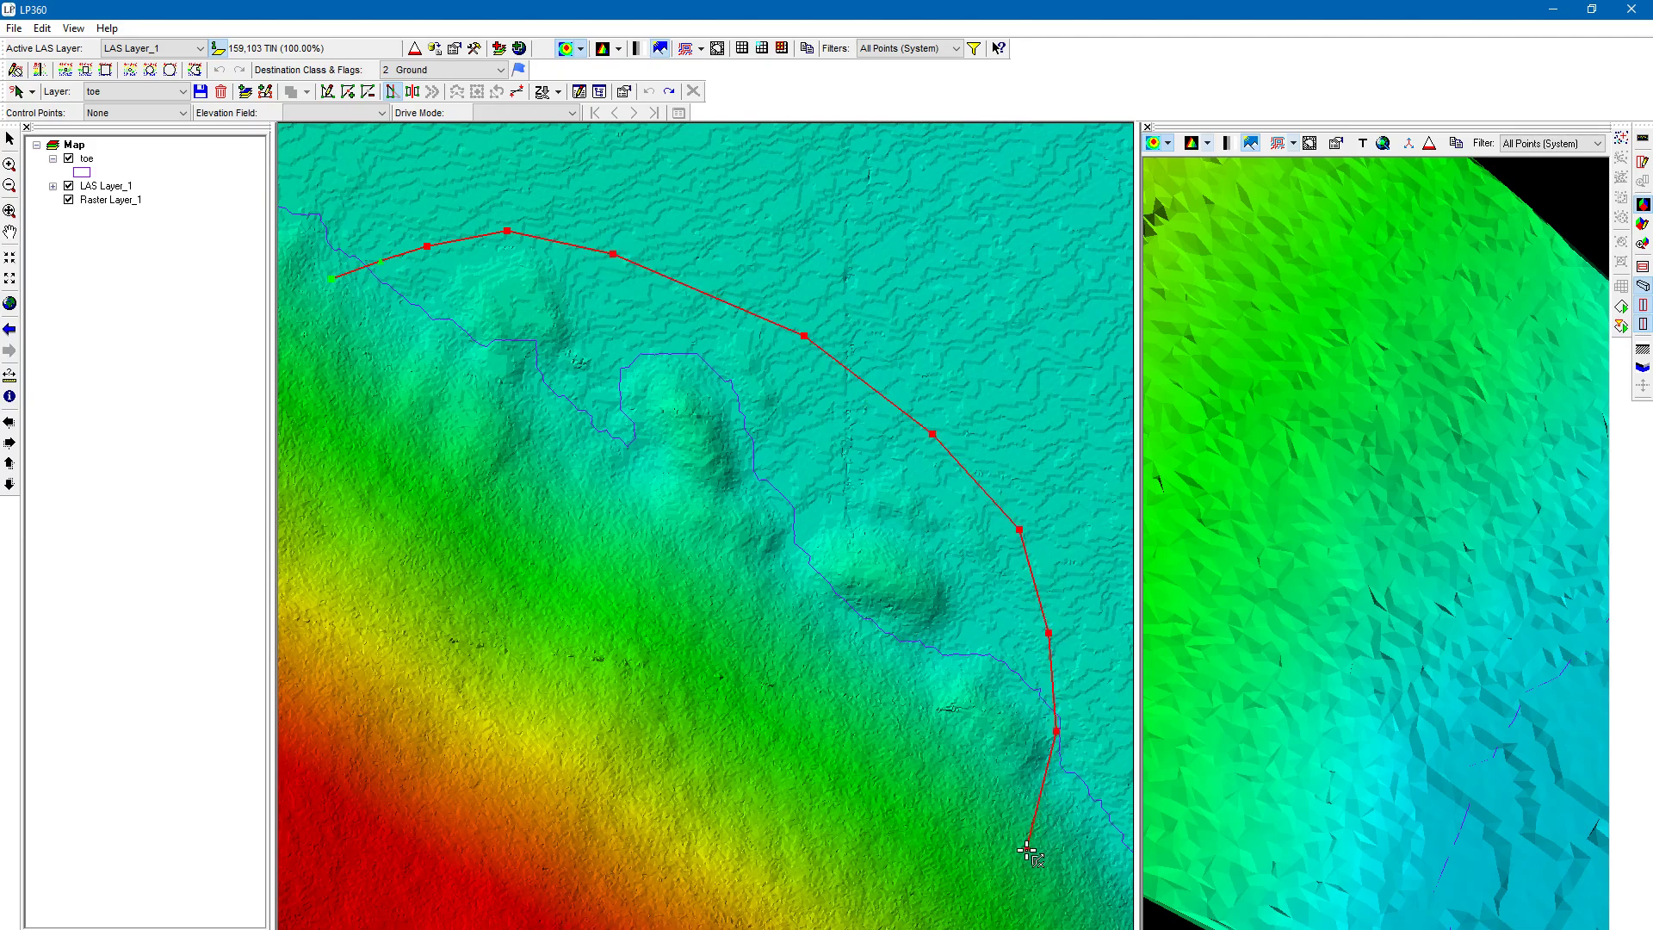
double_click(1027, 850)
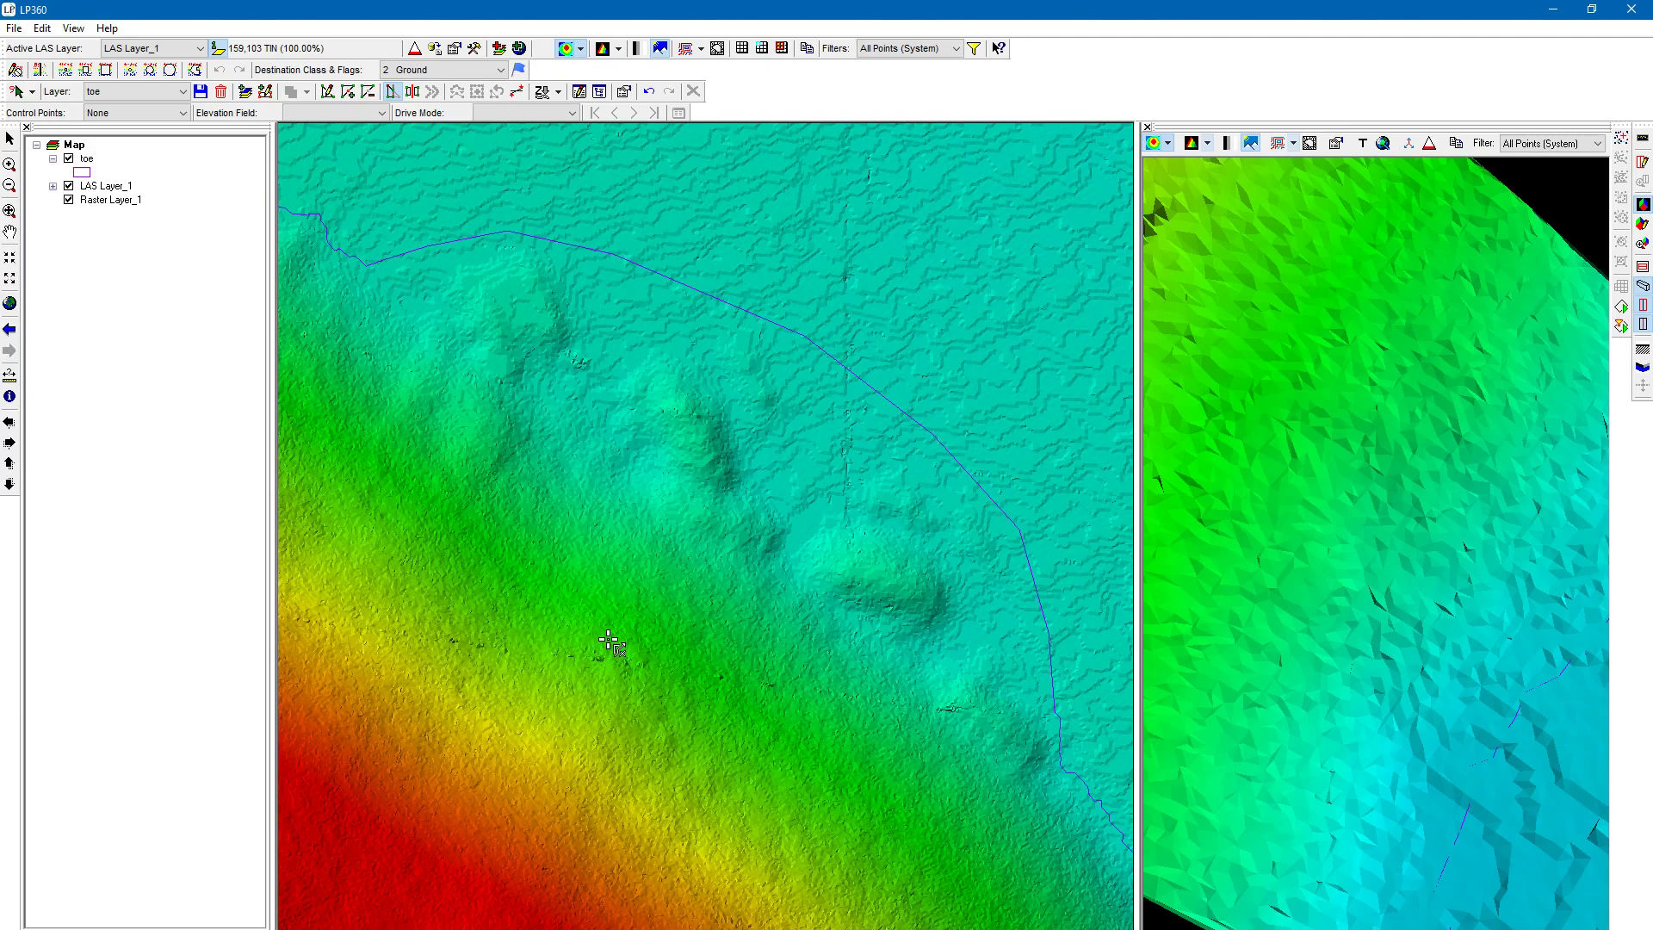
- Select all vertices along the reshaped toe stretch, apply Auto-Z (Surface) to them and save the toe layer edits
left_click(326, 92)
left_click(497, 233)
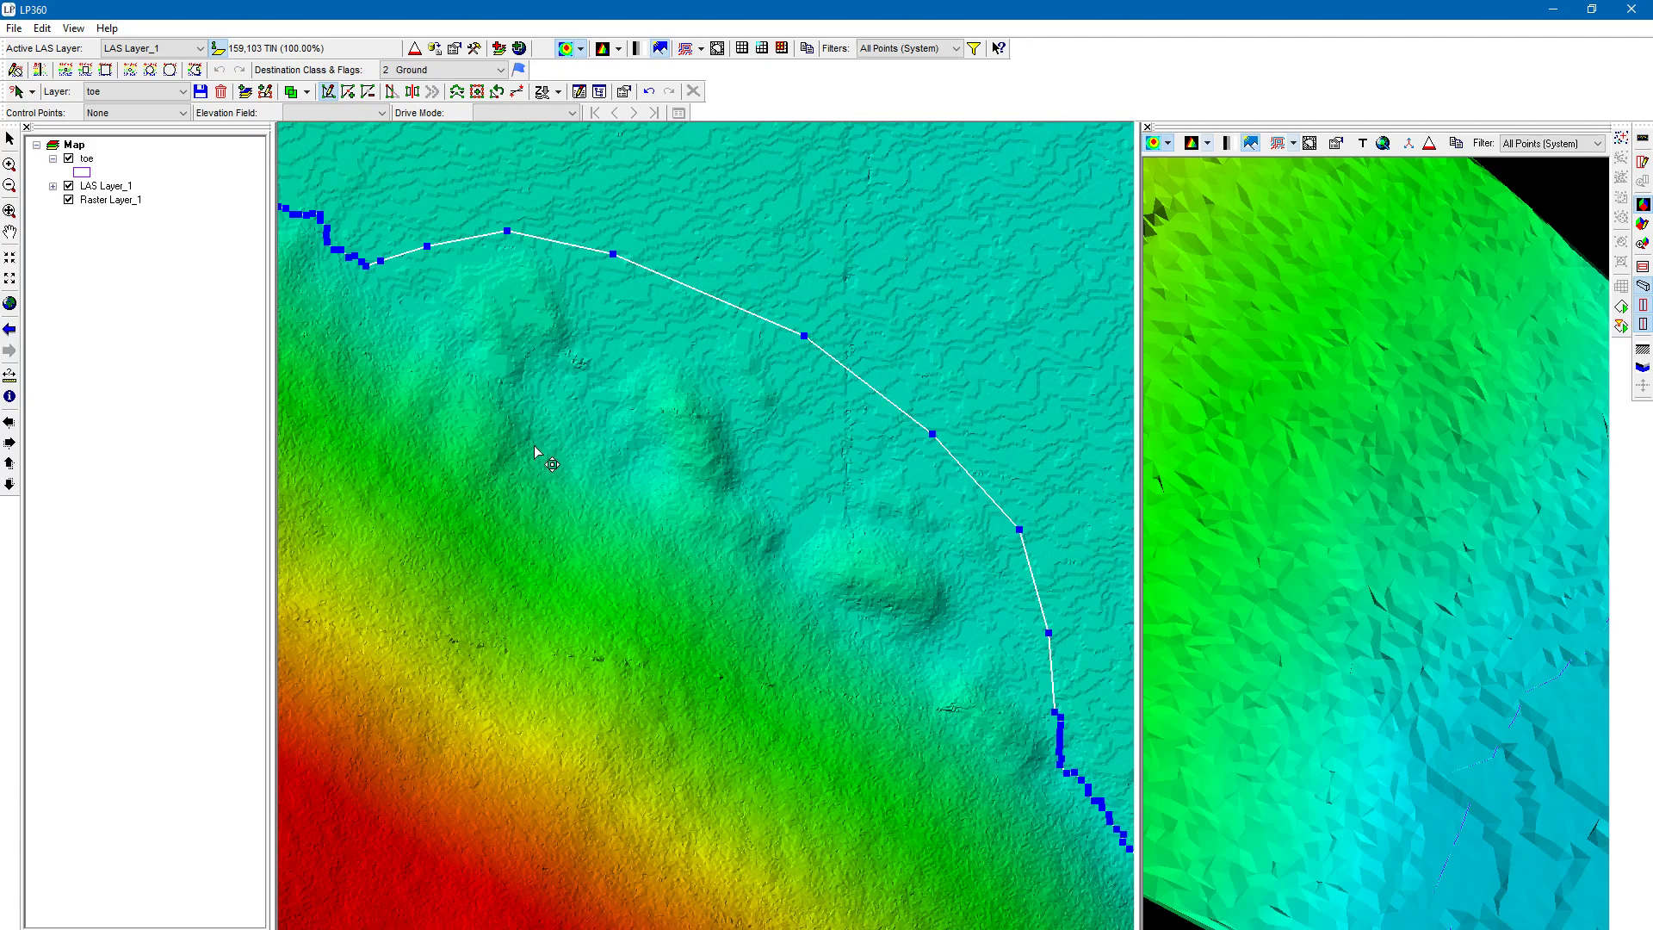
left_click(329, 92)
mouse_move(473, 400)
left_mouse_down()
mouse_move(364, 309)
mouse_move(328, 248)
left_mouse_up()
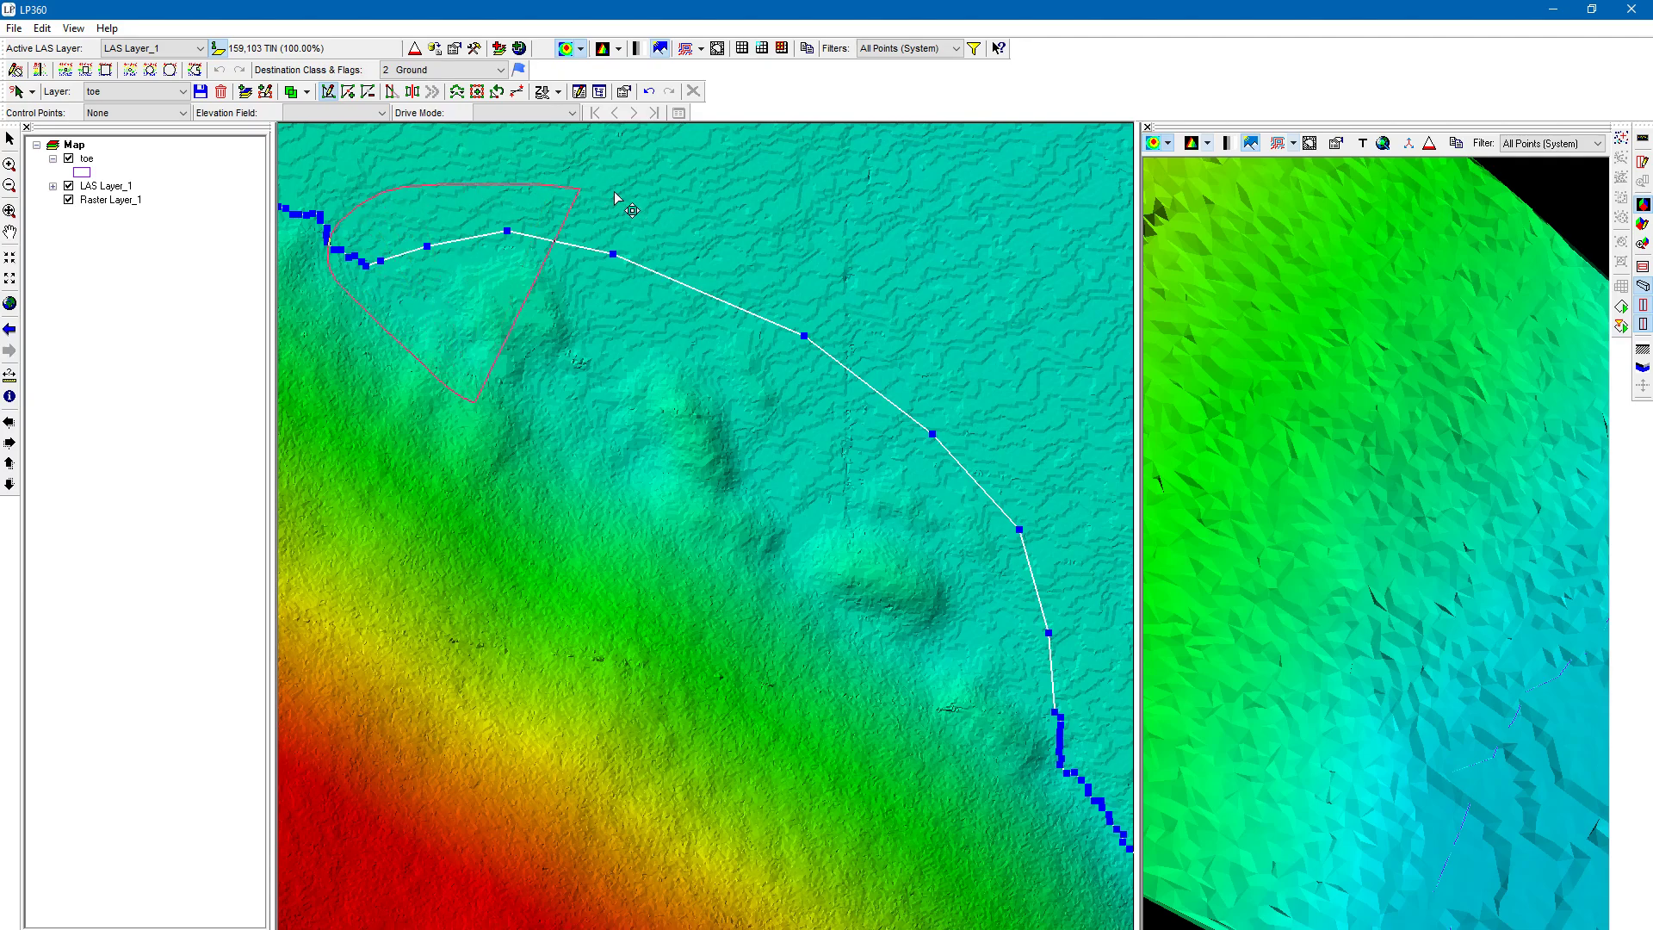
mouse_move(1039, 422)
left_mouse_down()
mouse_move(1076, 578)
mouse_move(1081, 734)
mouse_move(1023, 817)
left_mouse_up()
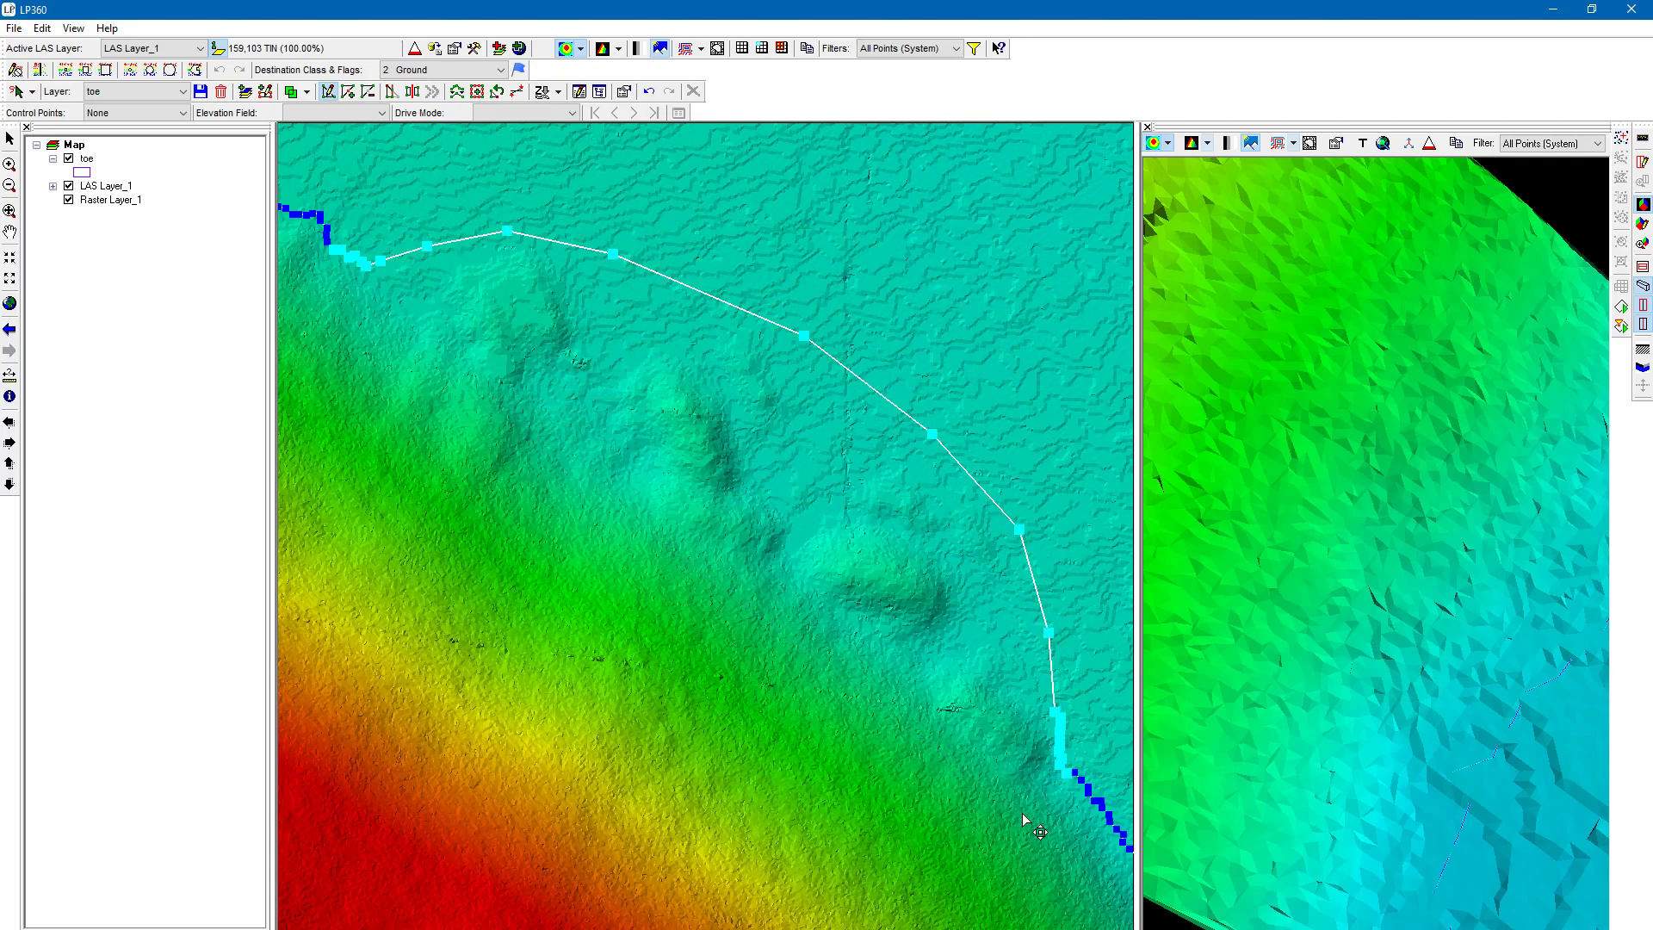
right_click(803, 335)
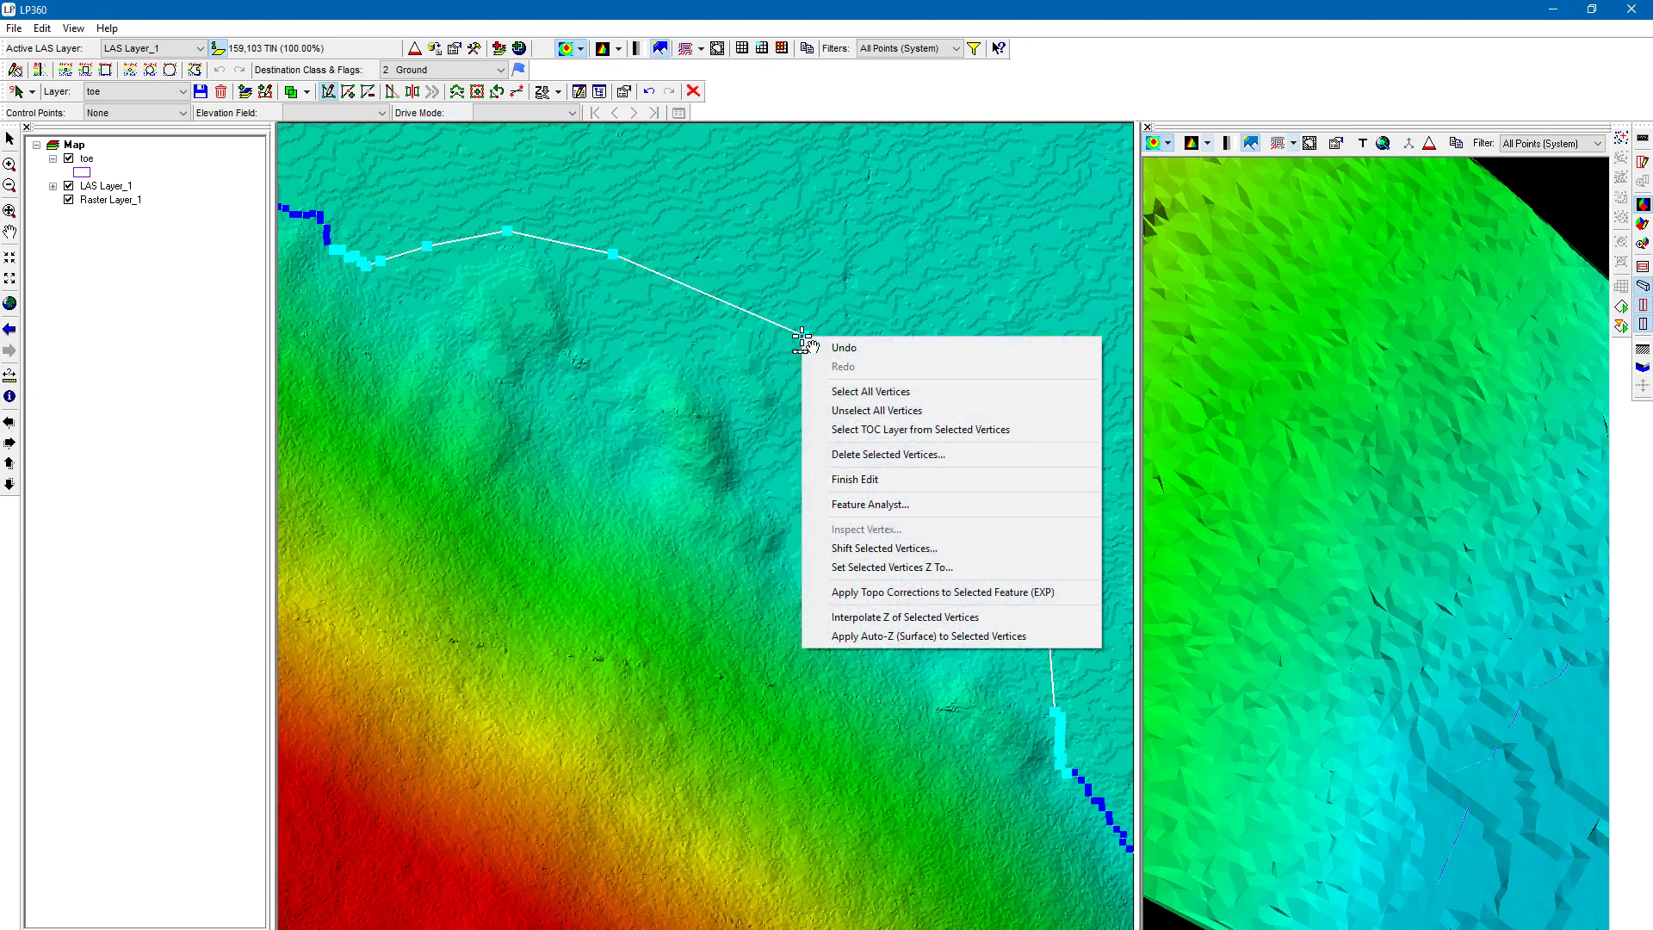
left_click(855, 639)
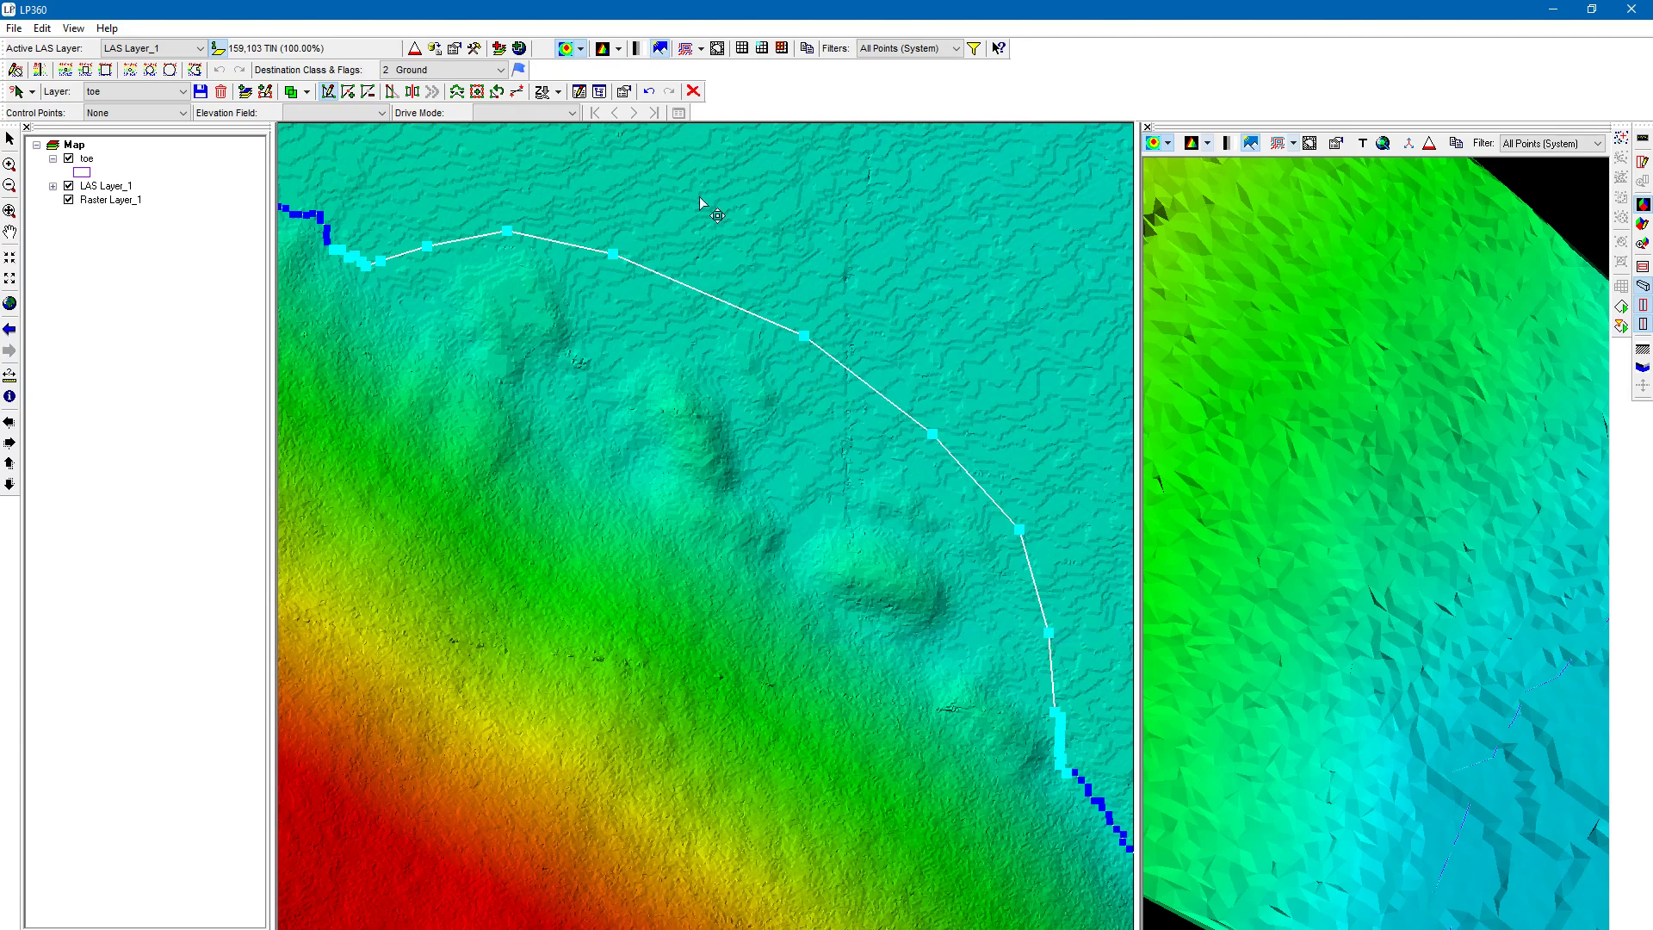
left_click(202, 94)
left_click(885, 544)
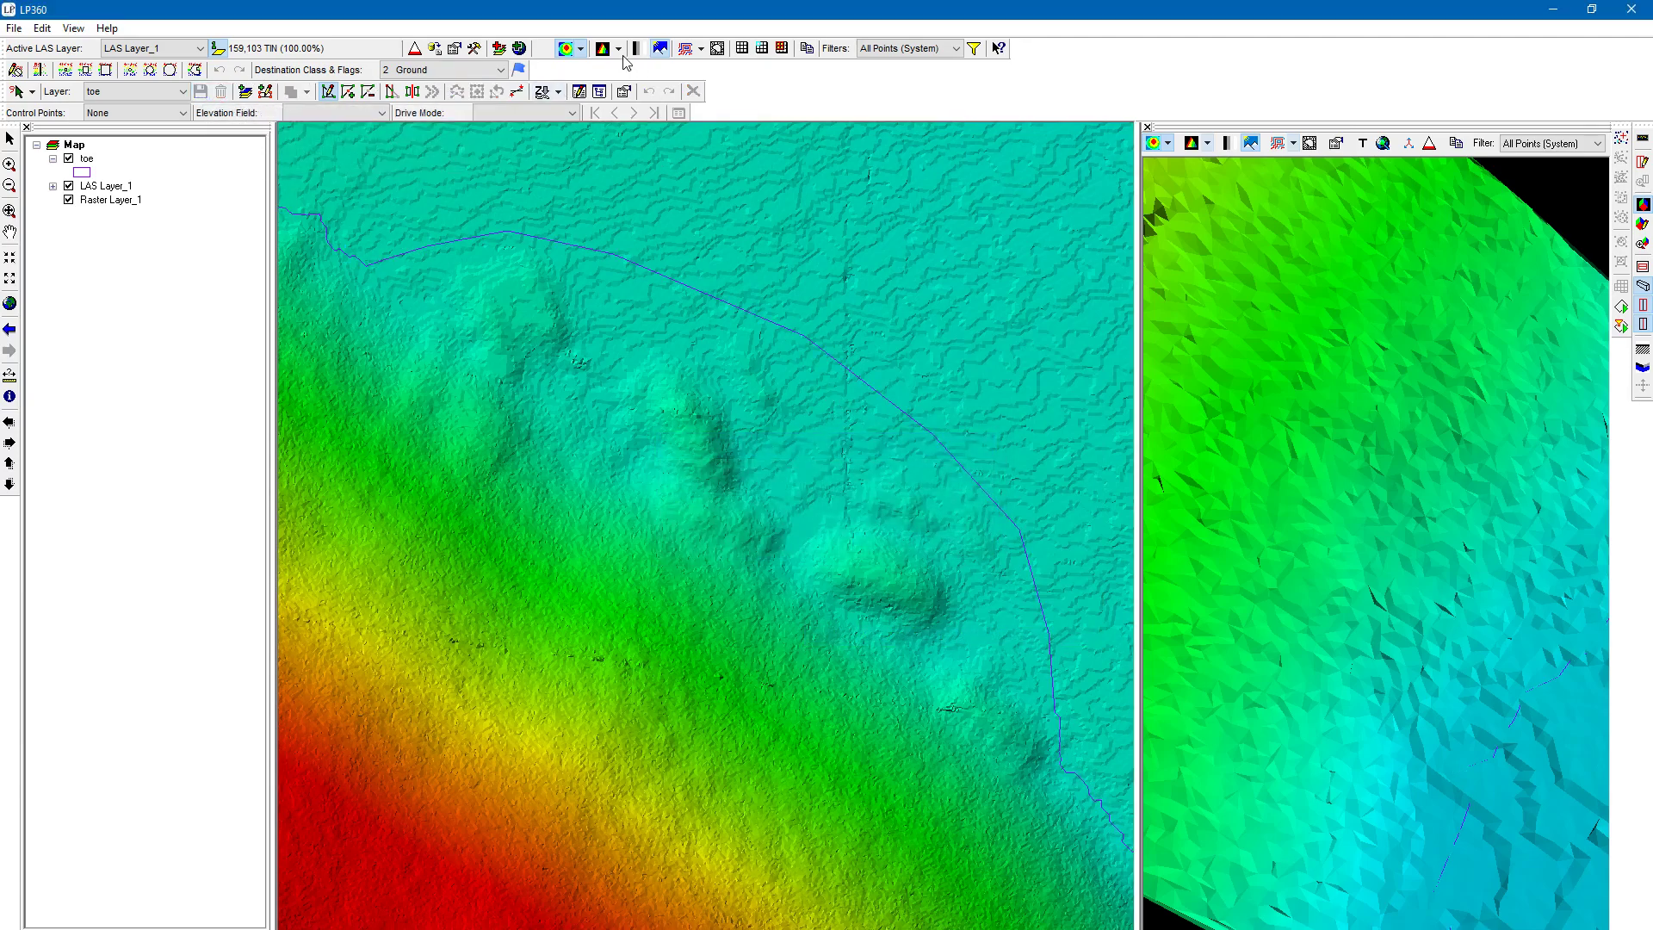
- Select the vertices along the reshaped toe stretch, interpolate their Z values and save the toe layer edits
left_click(662, 276)
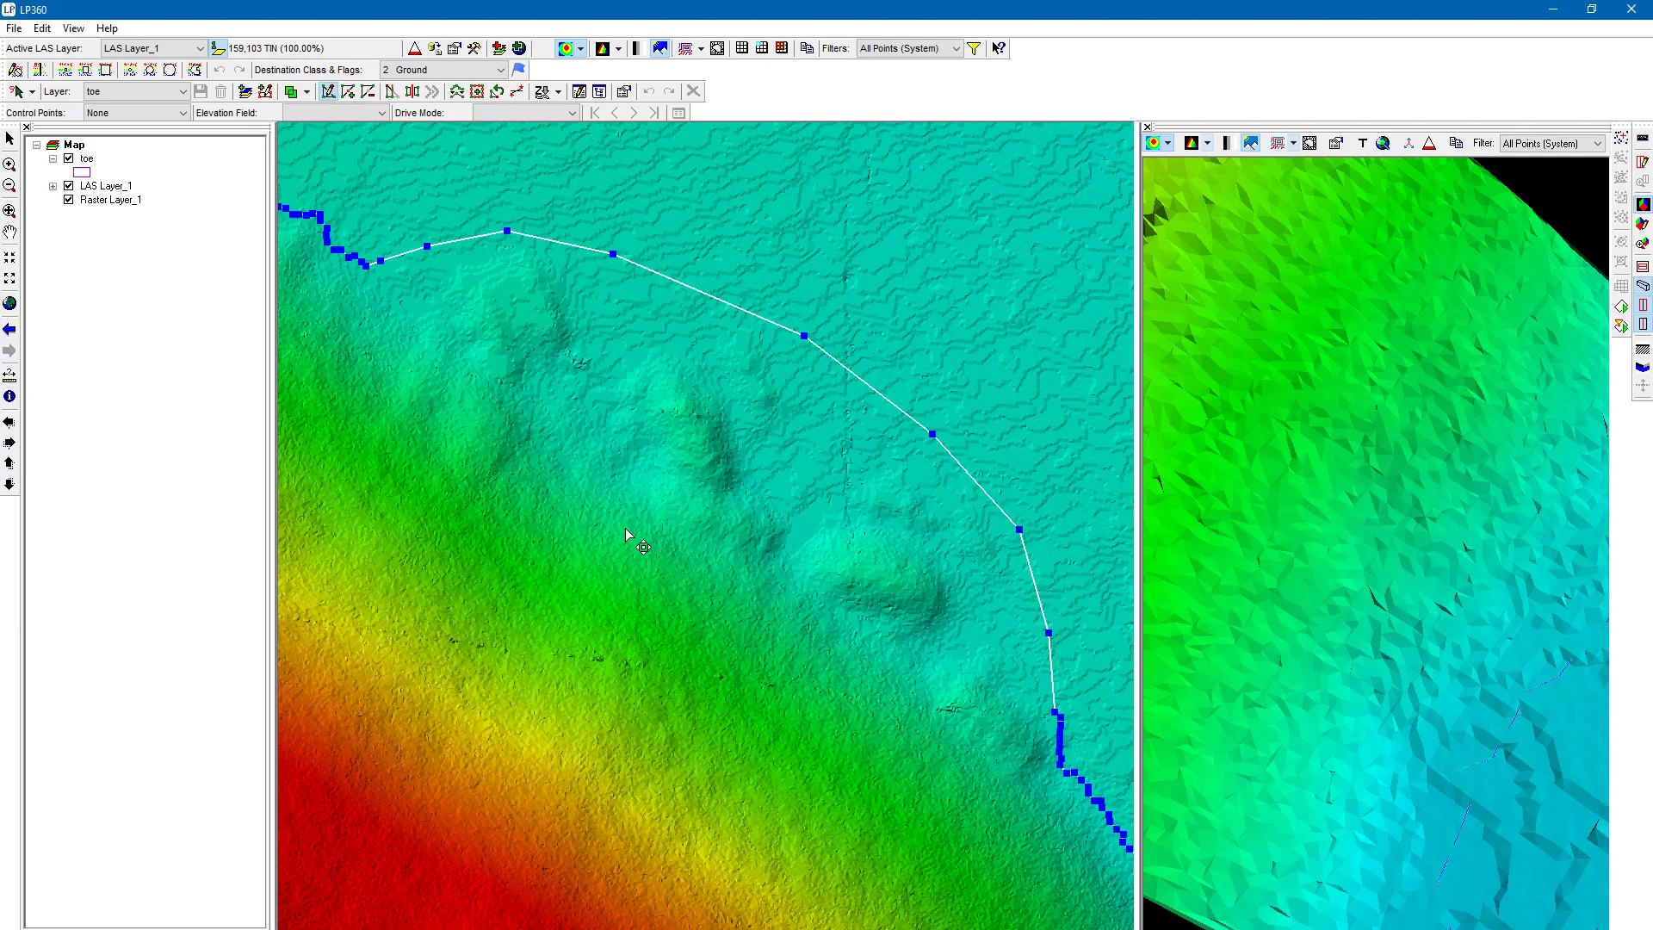
left_click(431, 376)
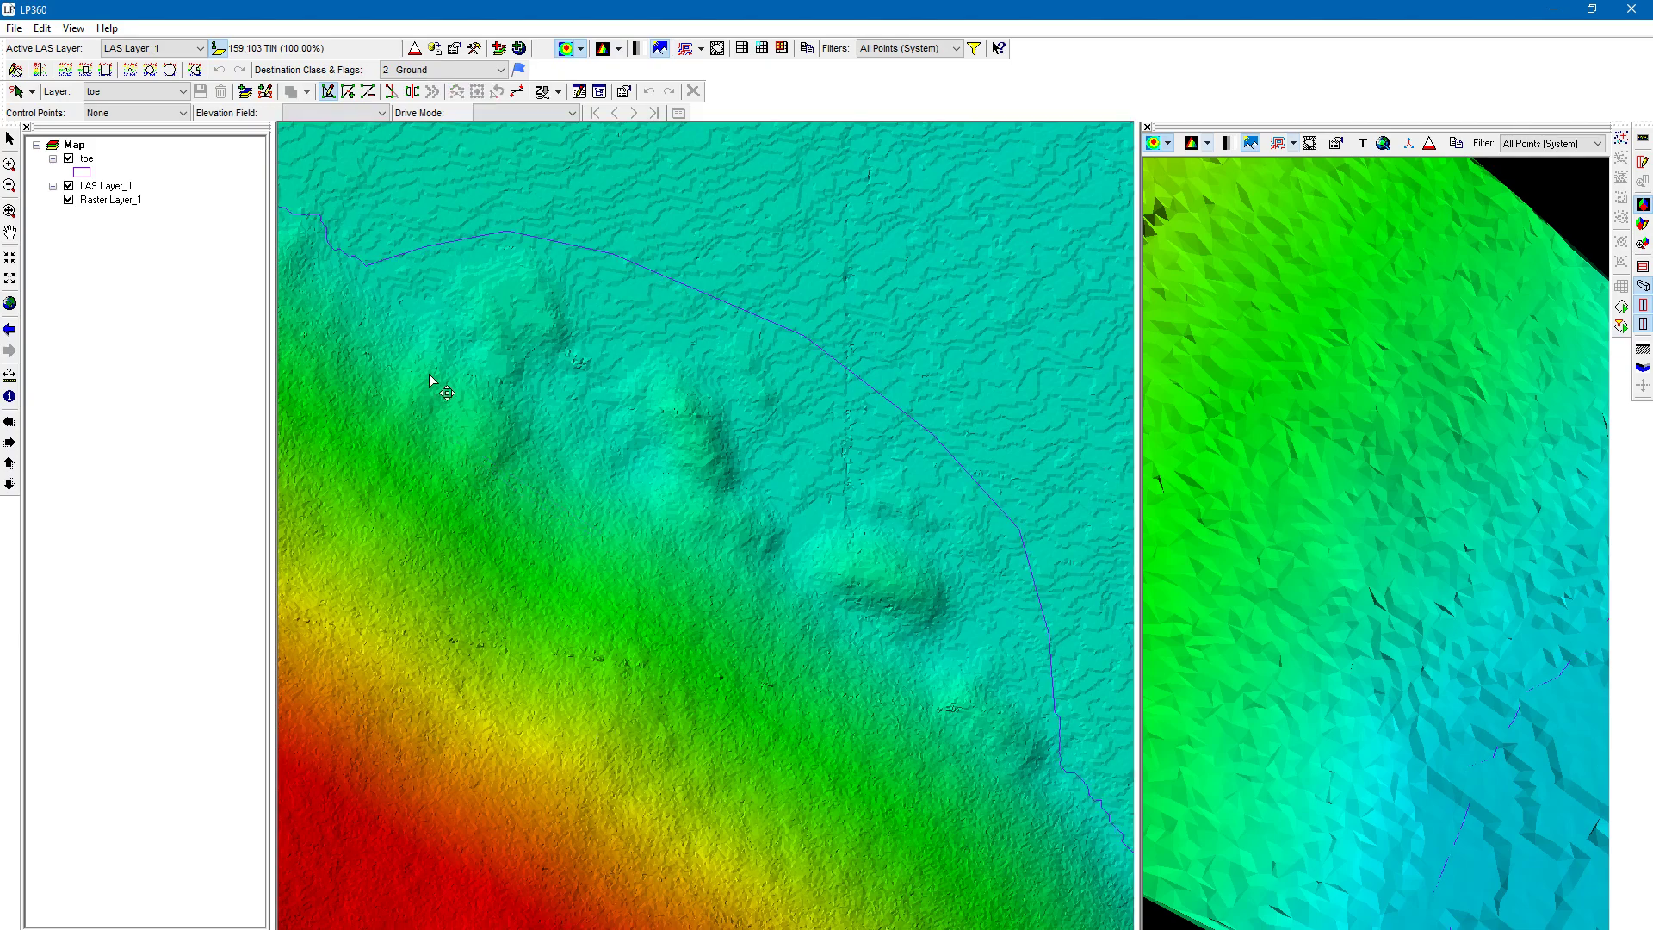
left_click(334, 96)
left_click(450, 243)
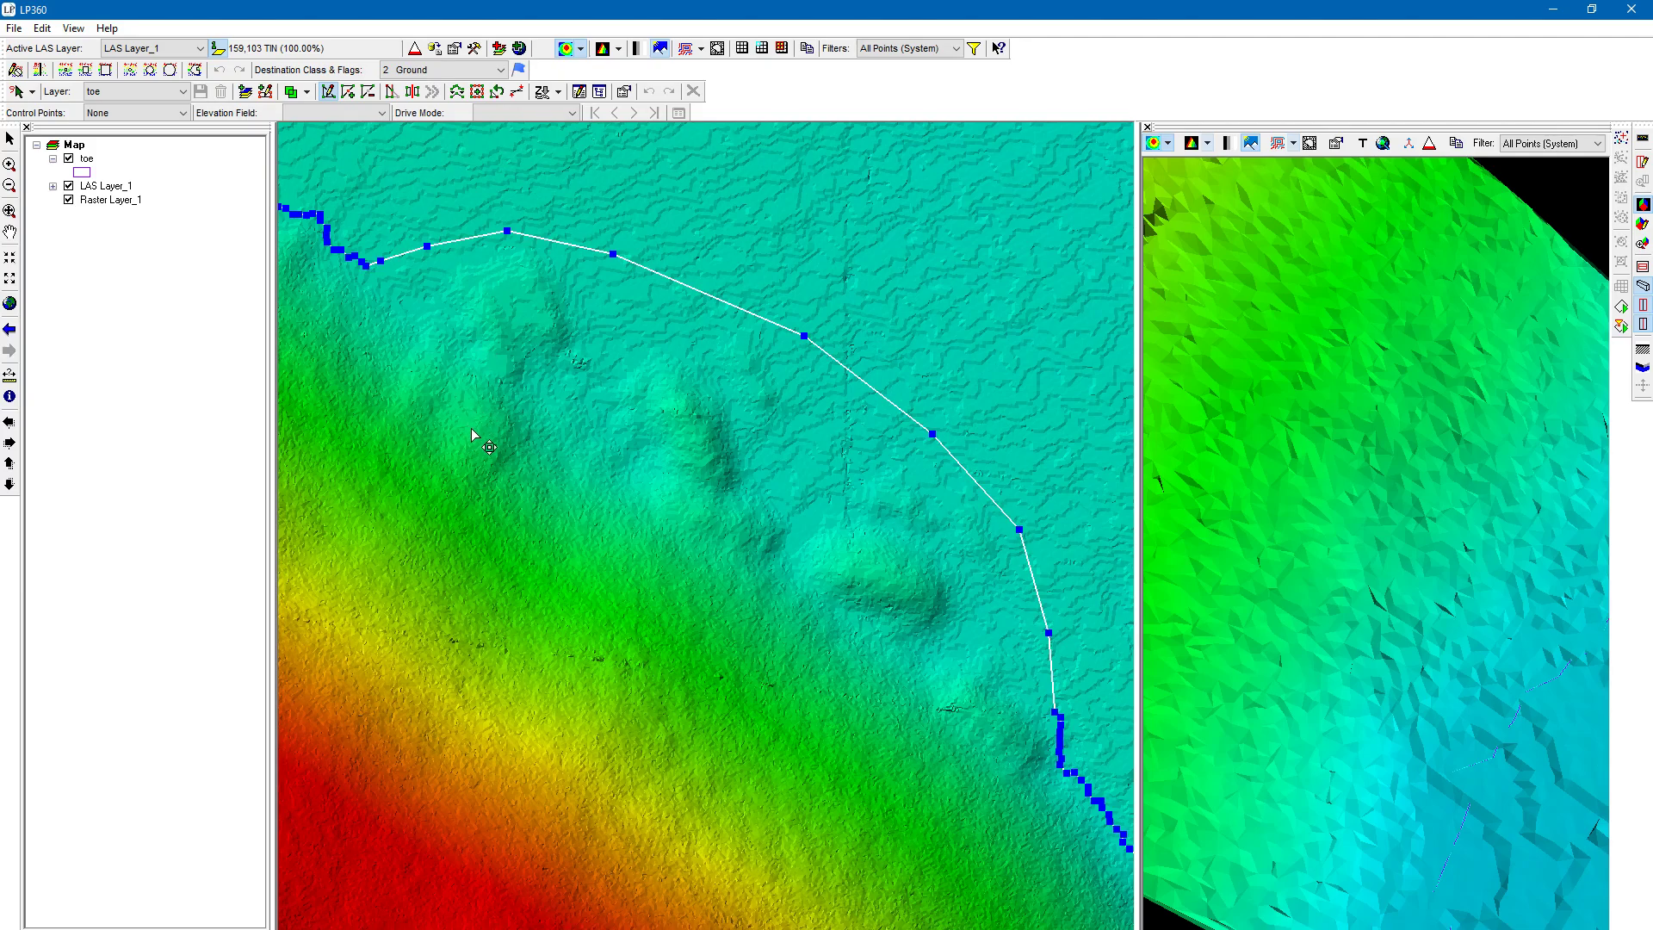
mouse_move(472, 427)
left_mouse_down()
mouse_move(375, 364)
mouse_move(341, 242)
mouse_move(518, 182)
left_mouse_up()
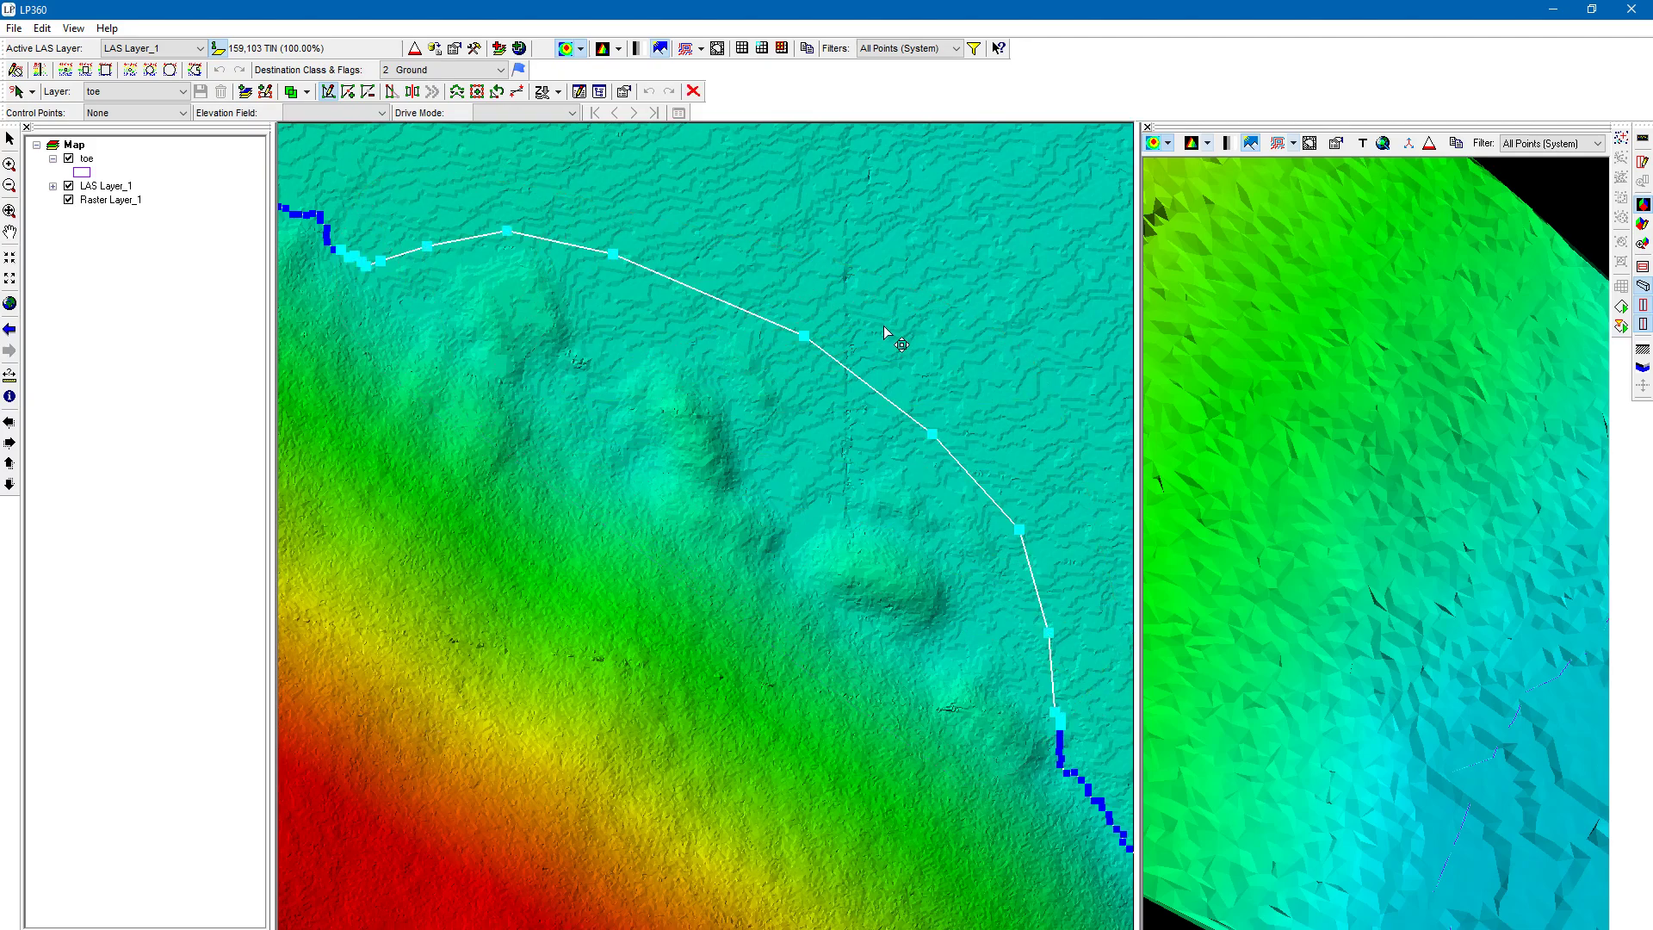
right_click(812, 340)
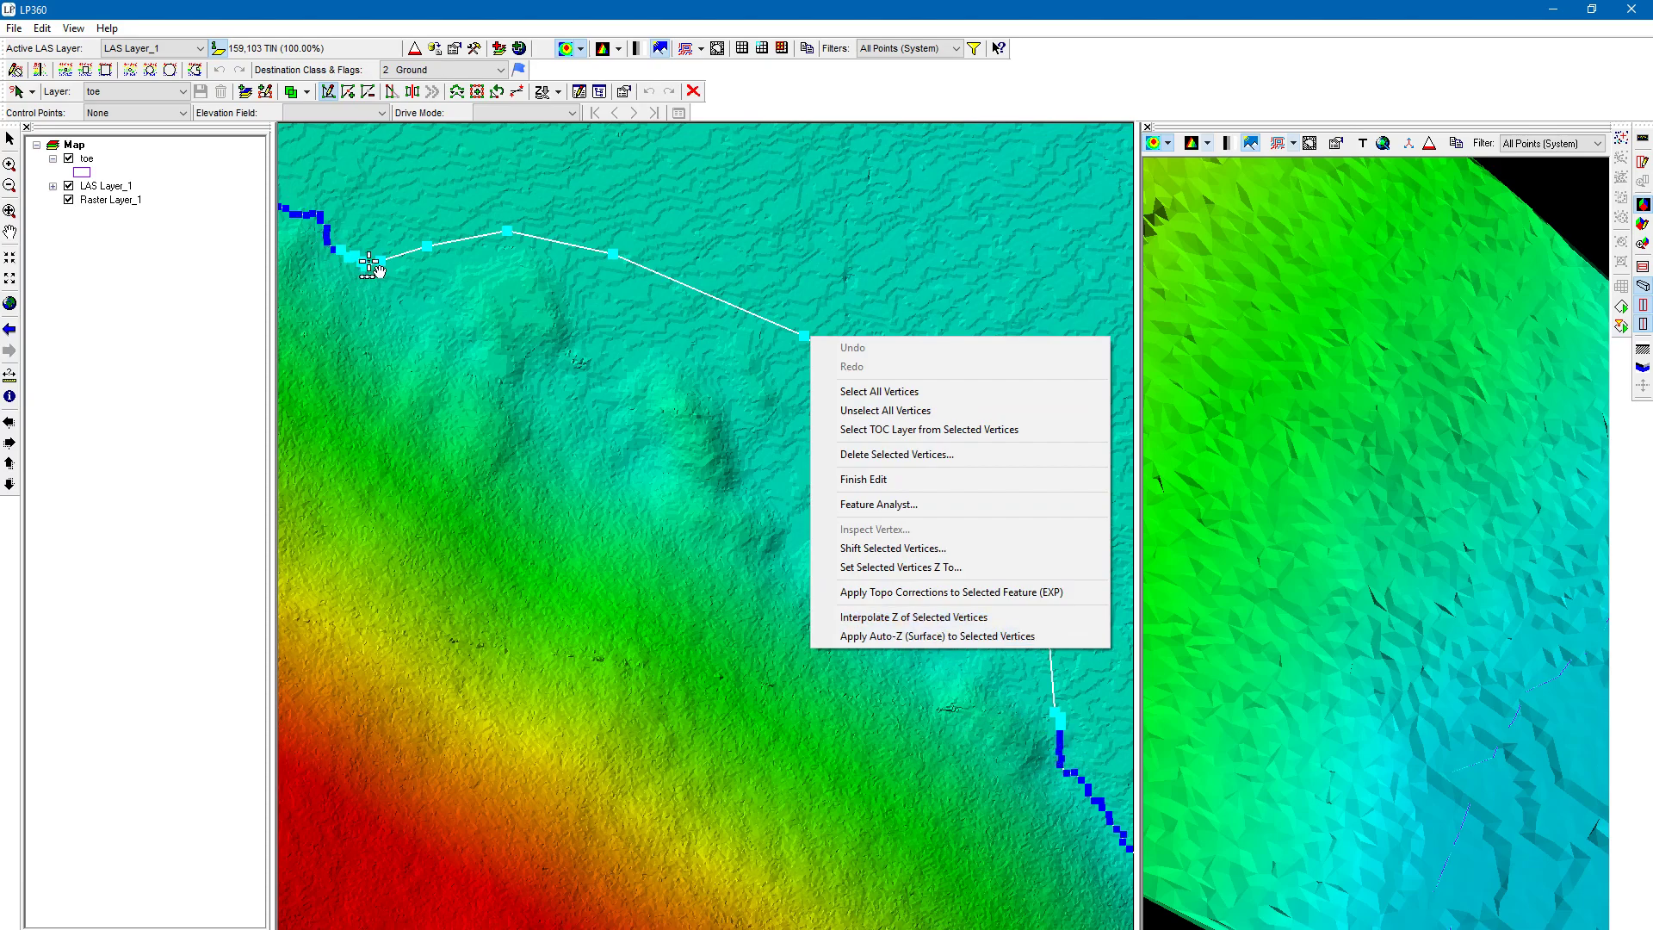
left_click(939, 618)
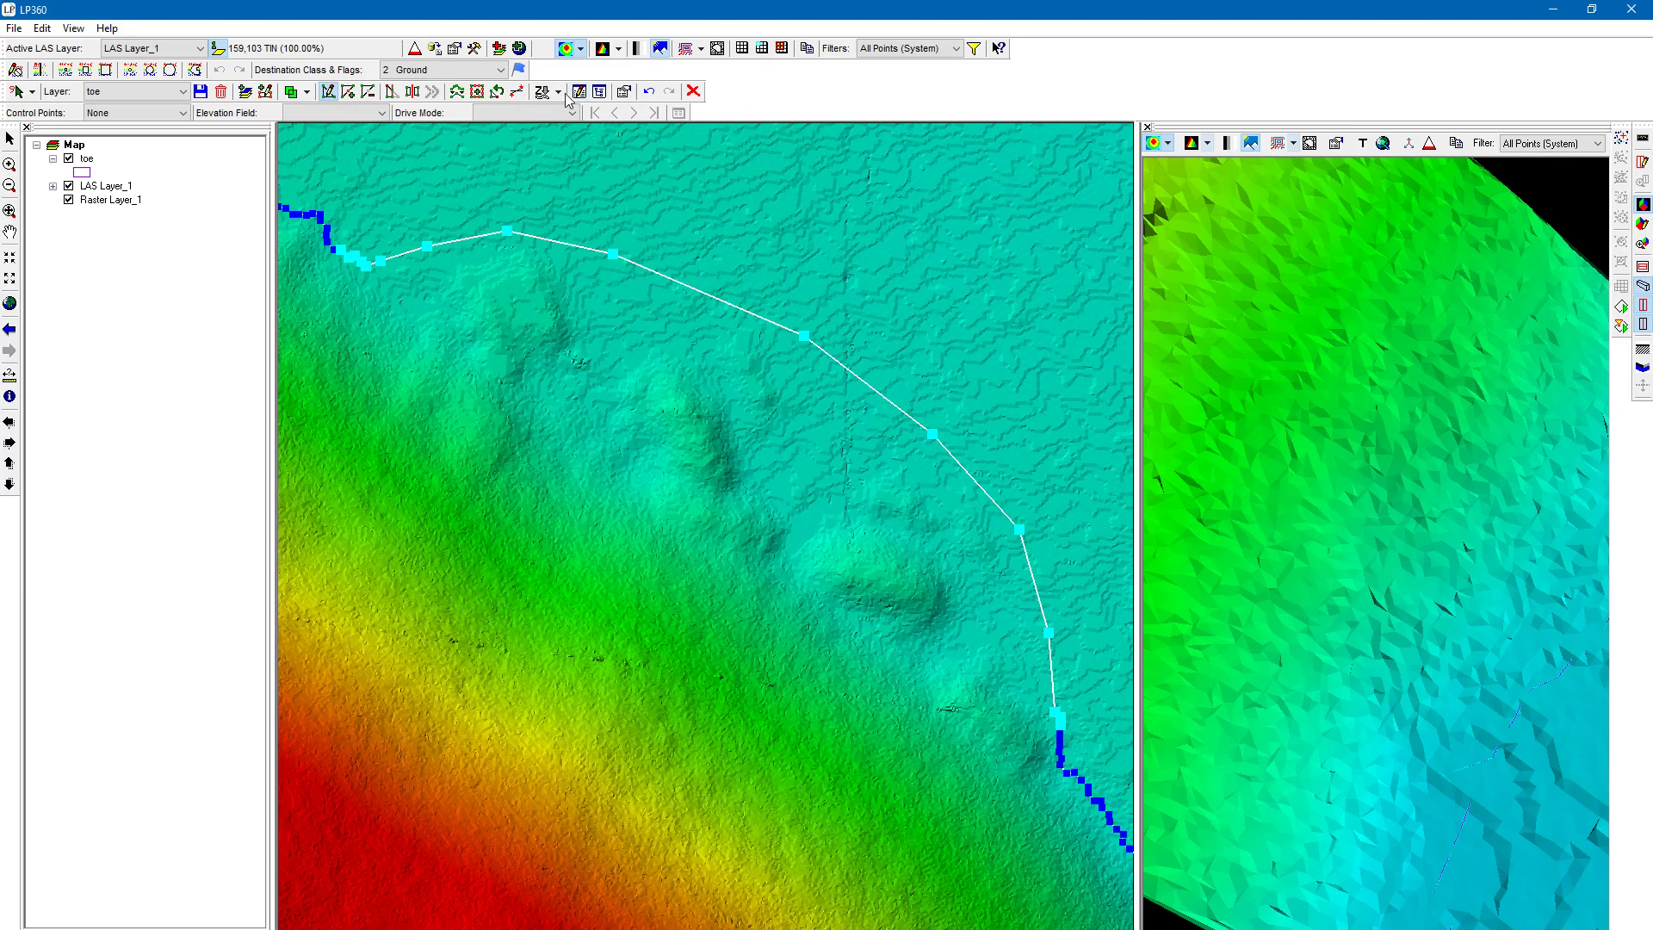
left_click(200, 91)
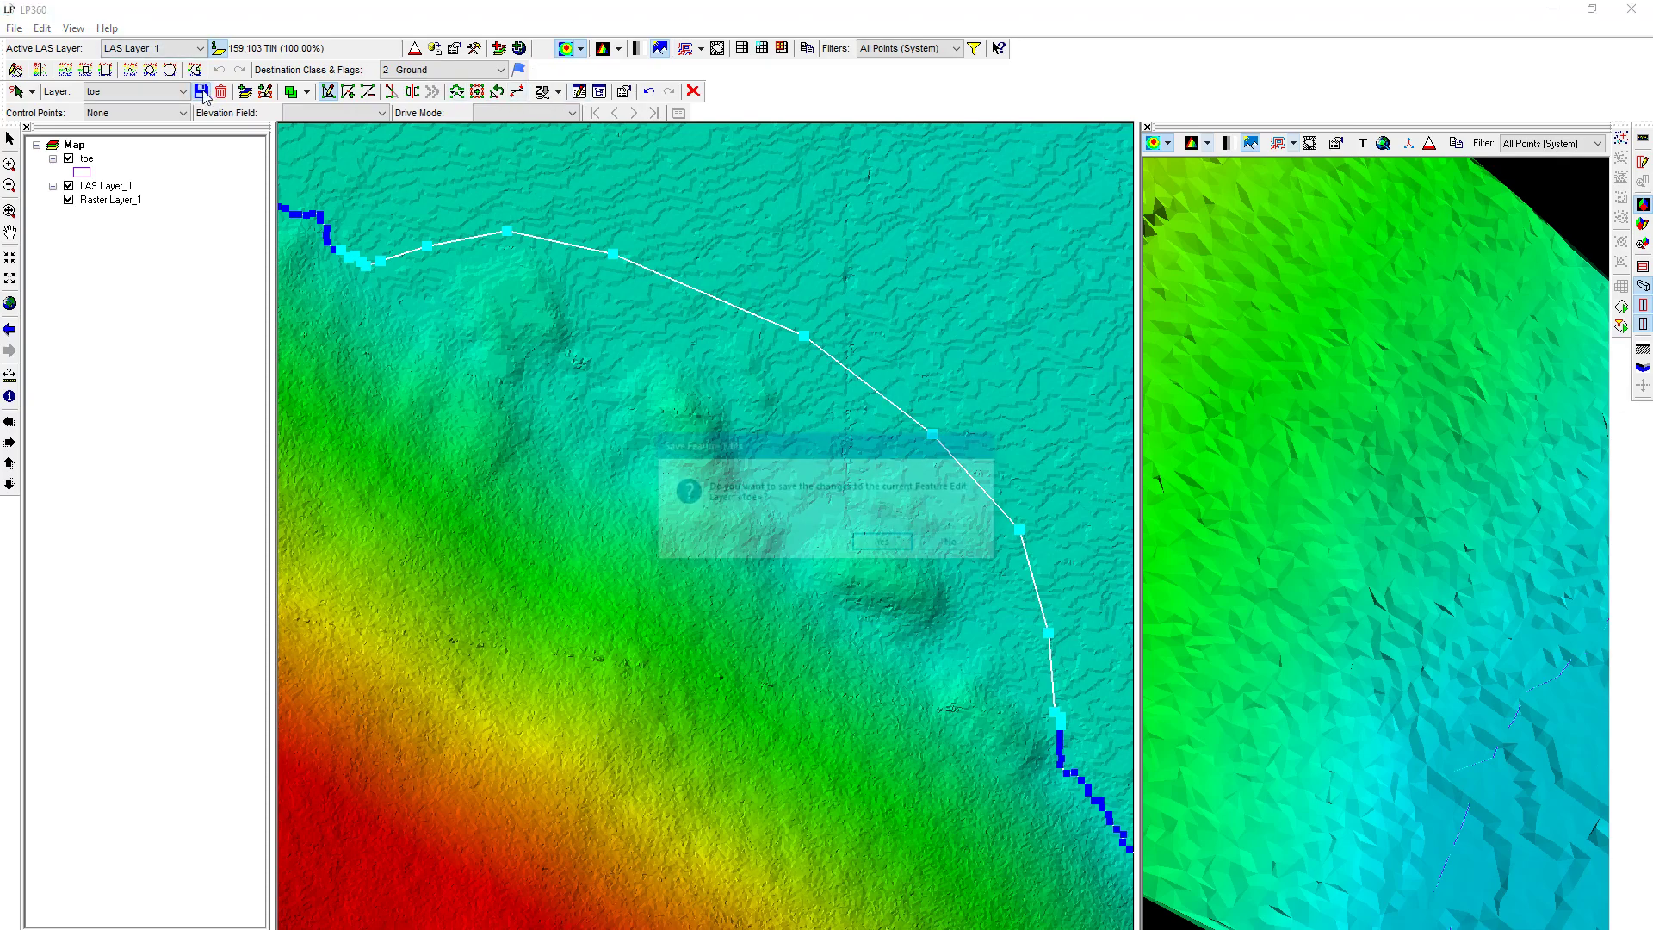
left_click(887, 544)
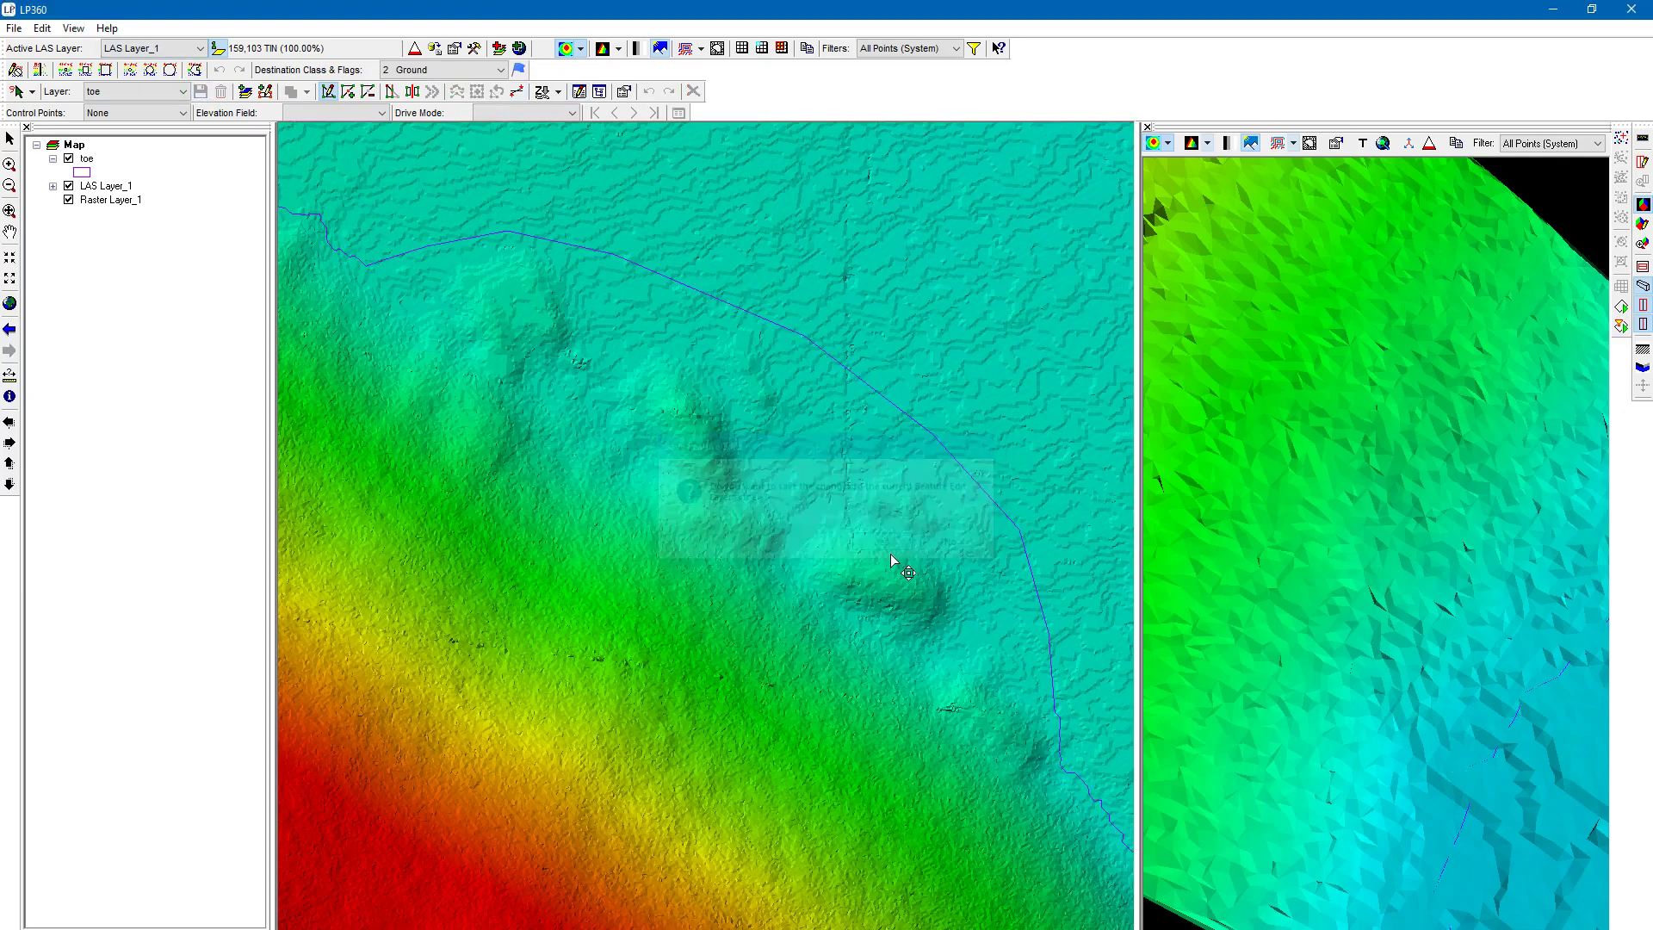
- Close the 3D view beside the map and show more of the area around the stockpile
left_click(1147, 128)
scroll(644, 694, "down", 5)
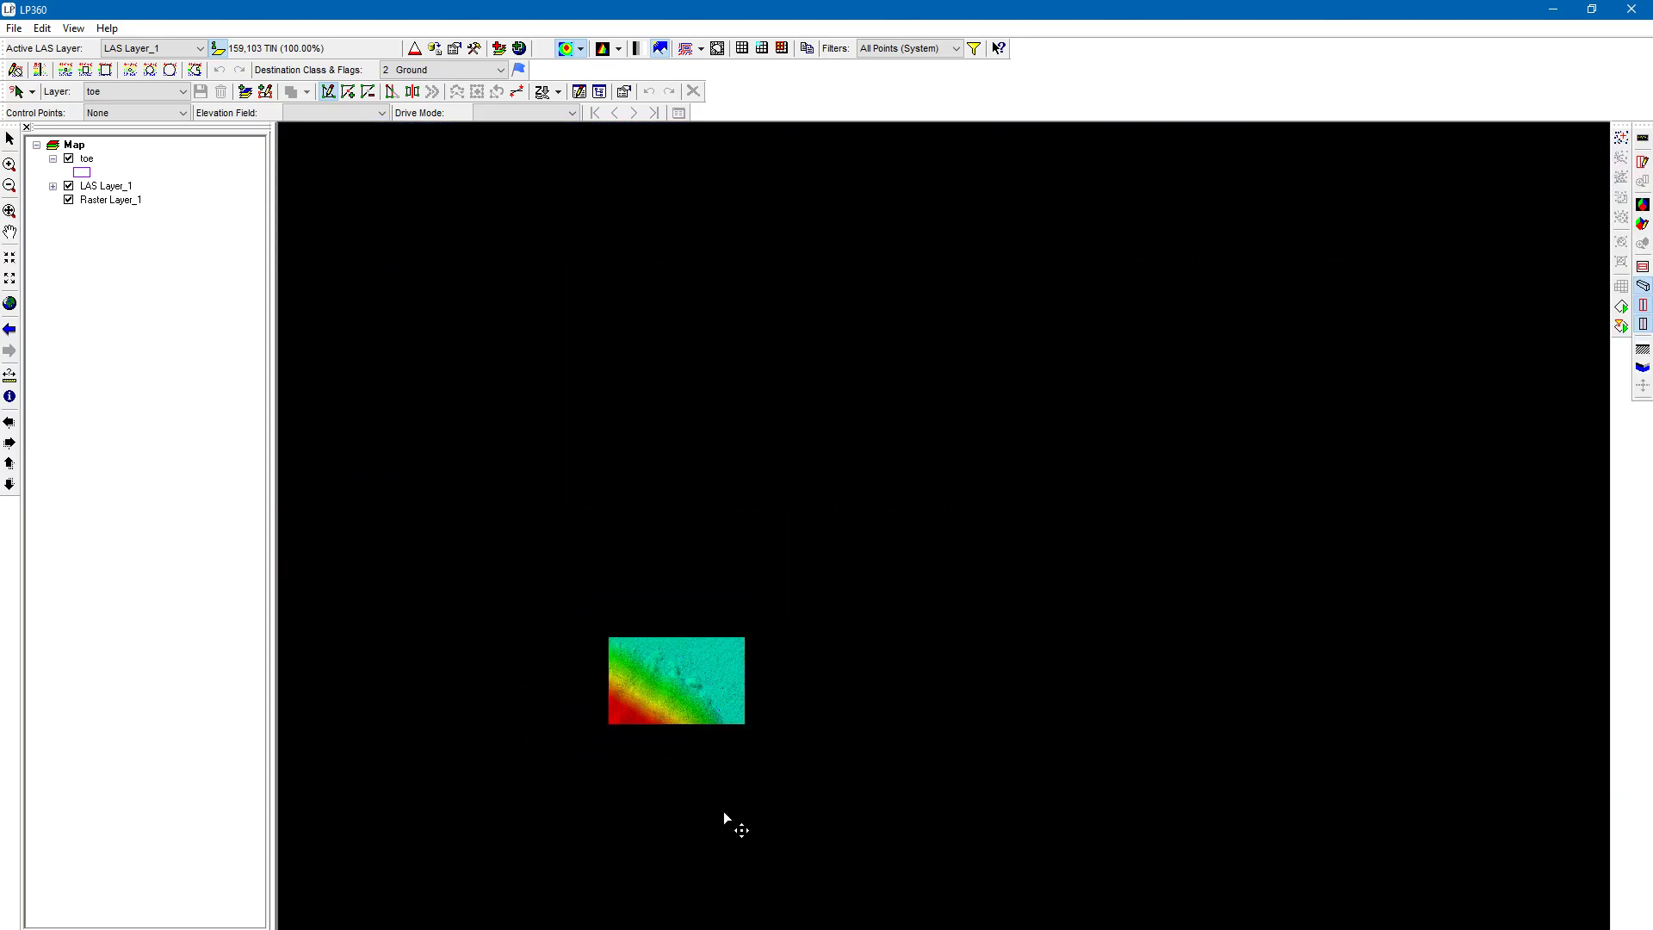
- Draw a narrow profile section across the largest stockpile, from beyond its northwest toe to beyond its southeast toe
scroll(721, 801, "up", 5)
left_click_drag(664, 856, 841, 413)
scroll(841, 413, "up", 1)
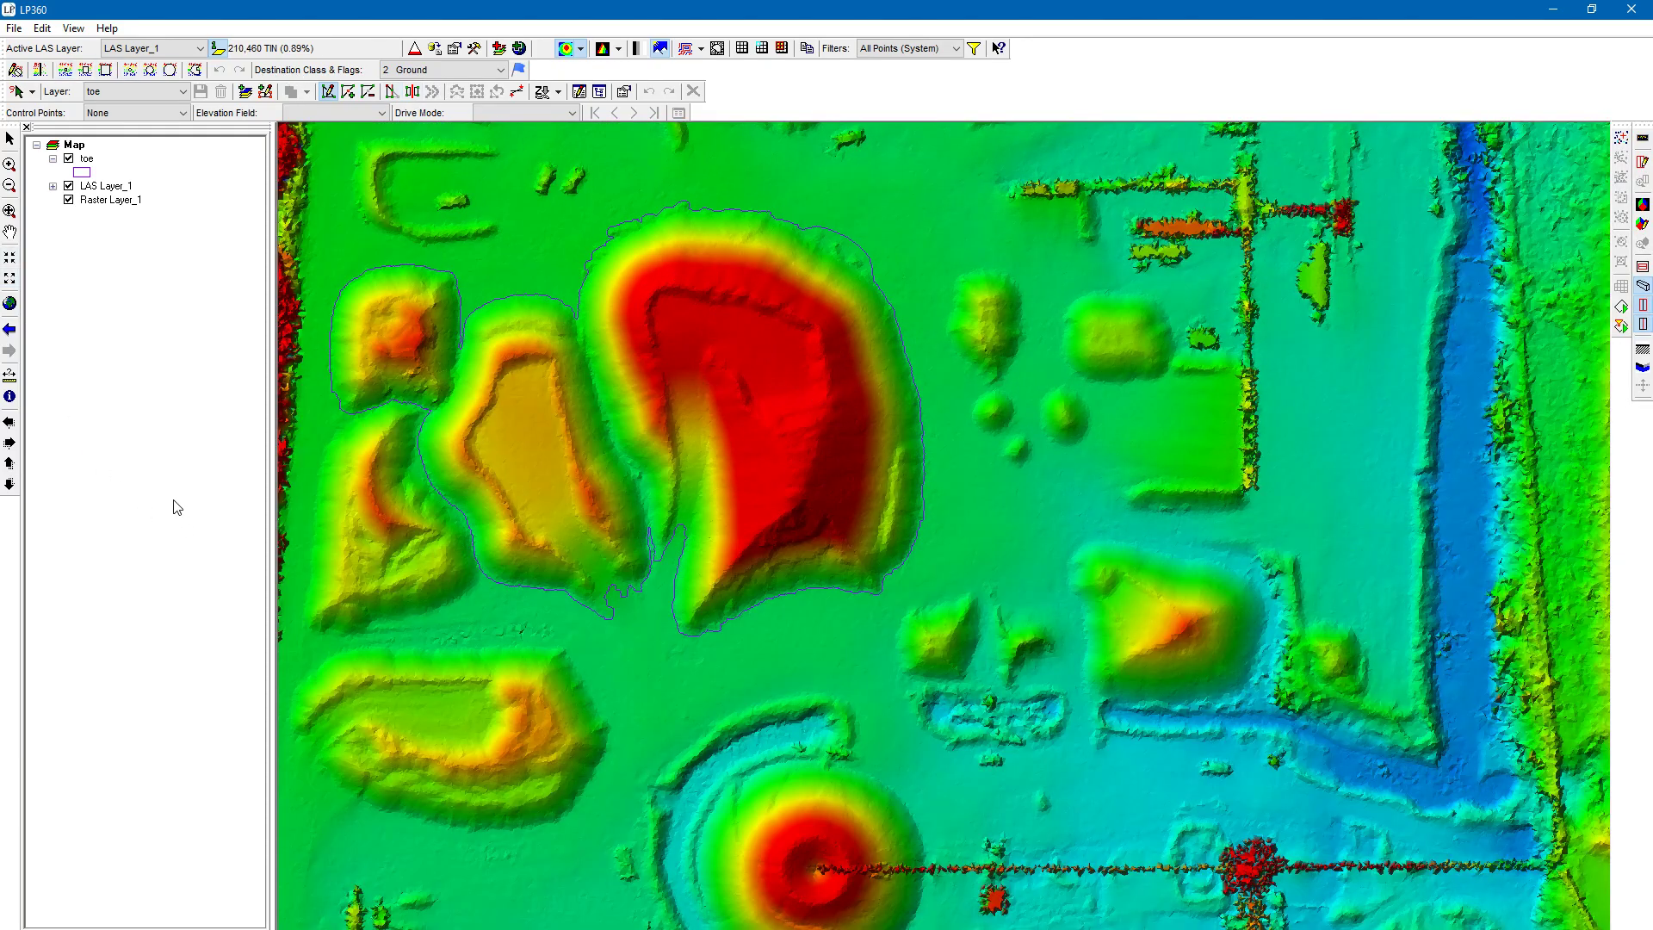
left_click(1643, 161)
left_click(632, 169)
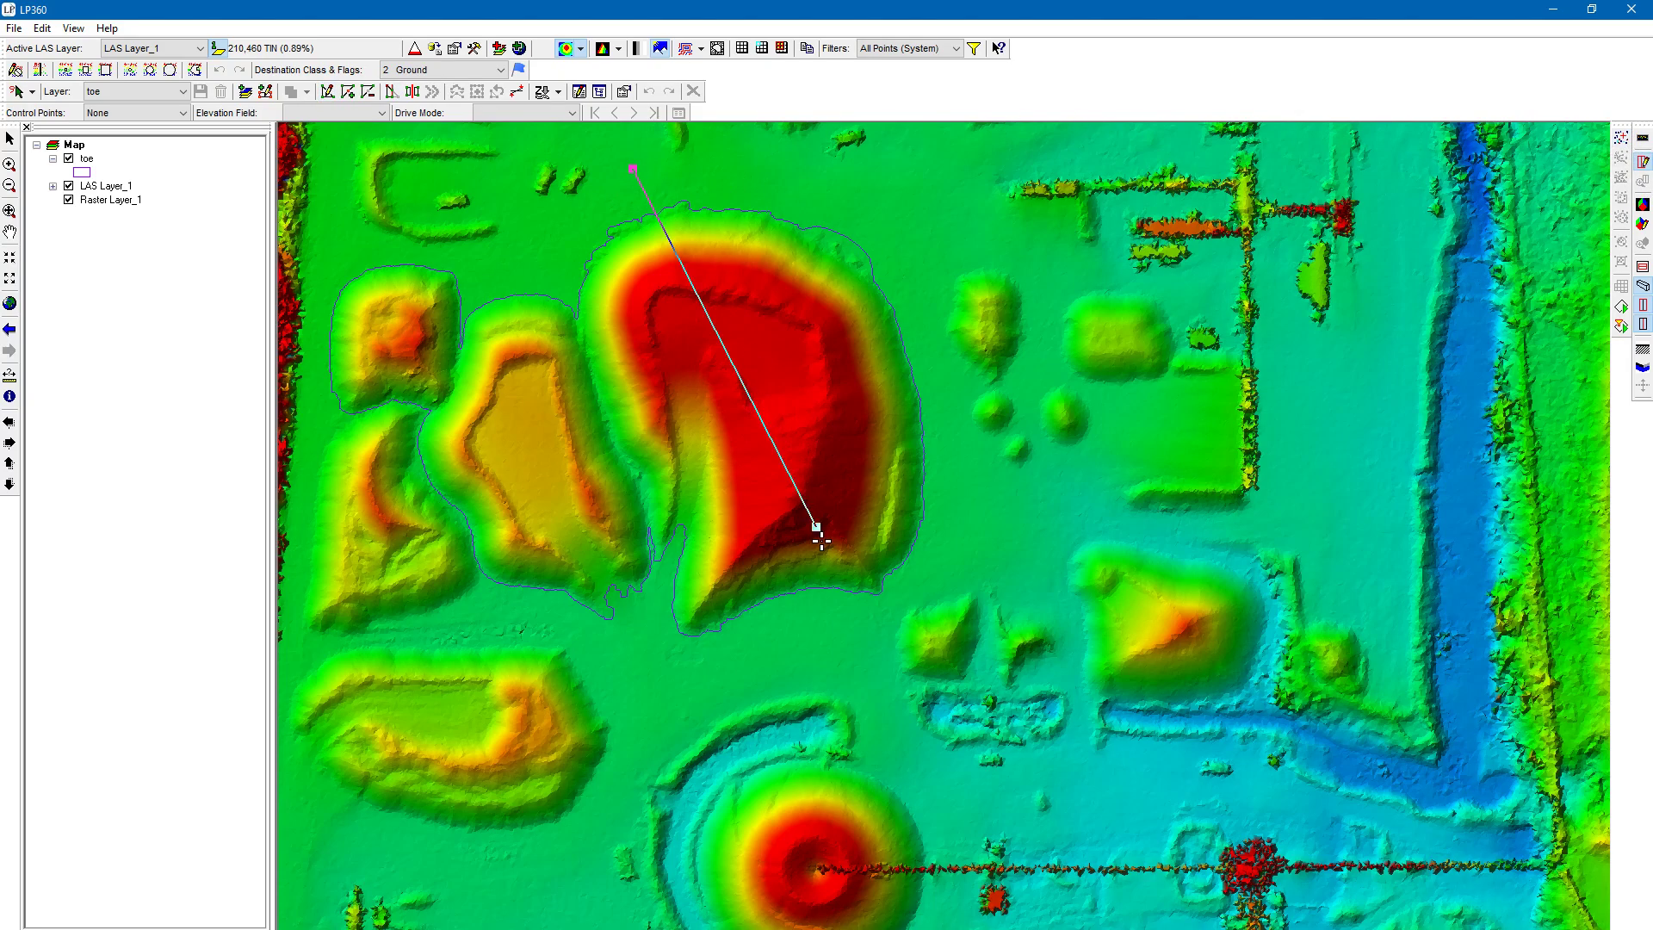
left_click(883, 680)
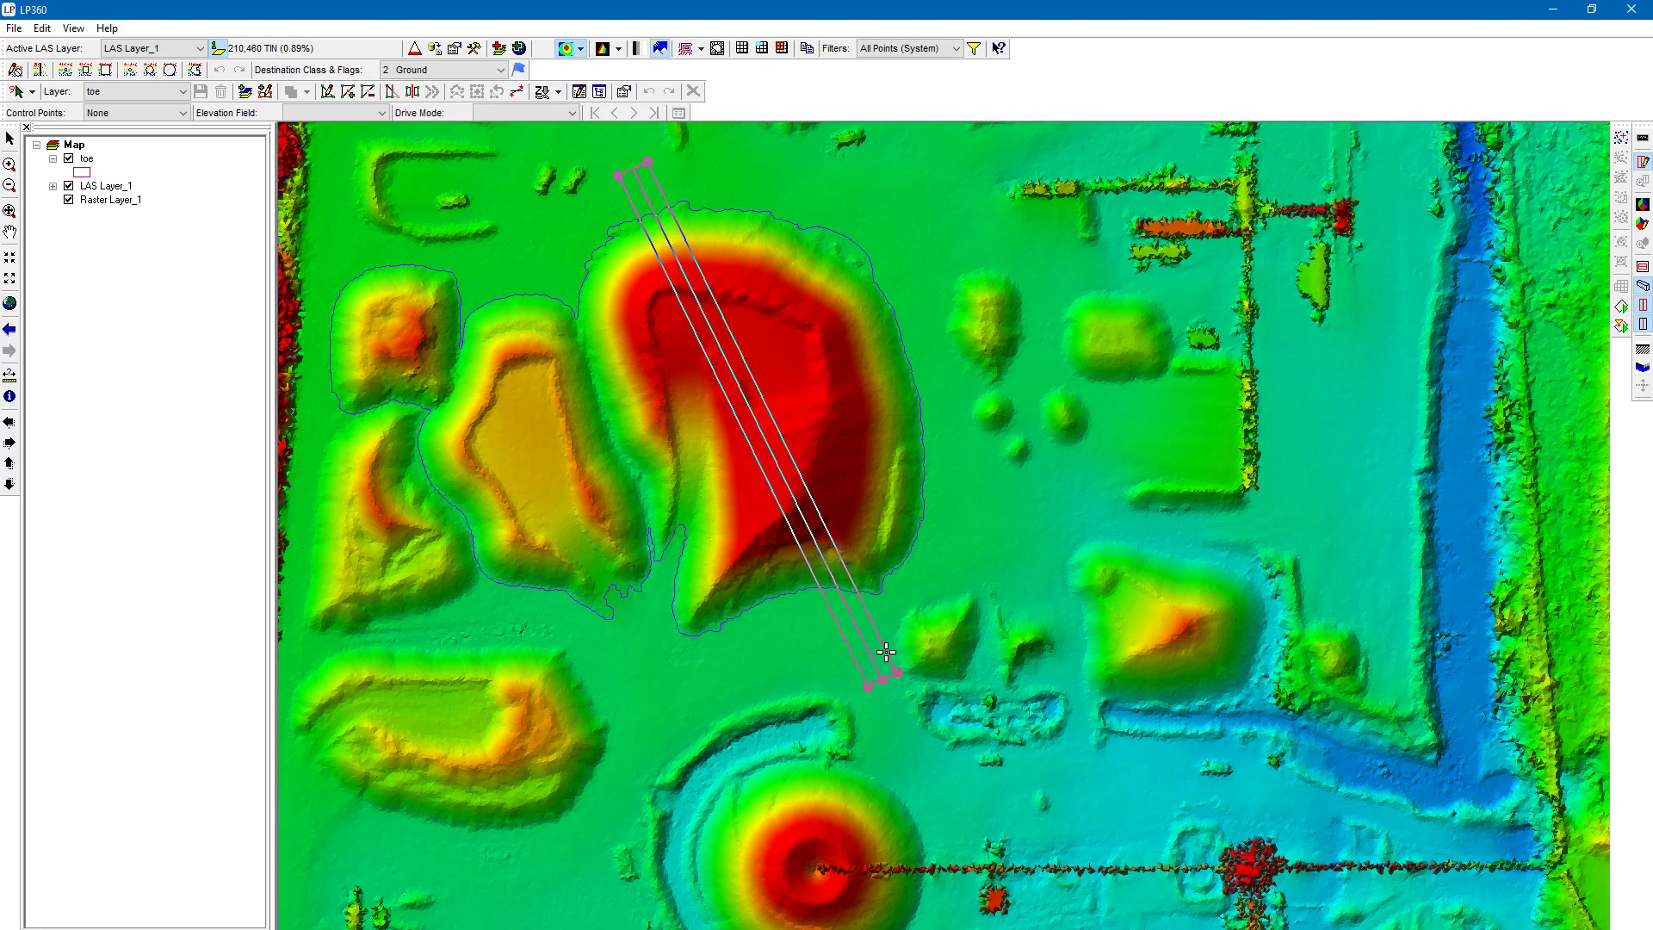
left_click(887, 652)
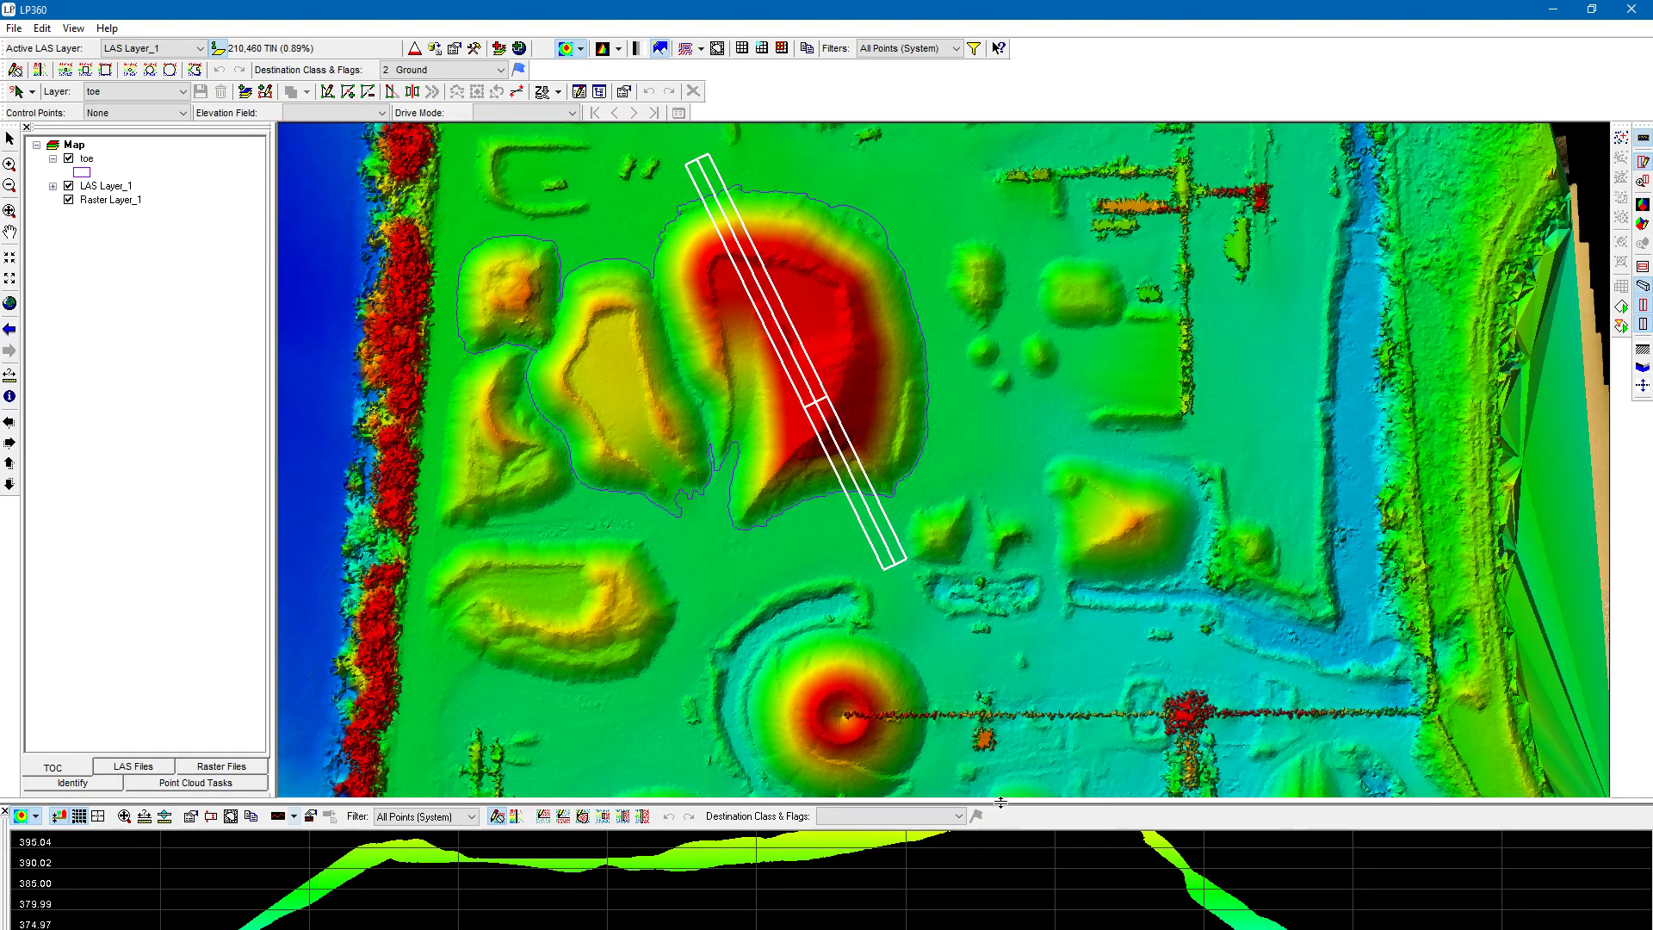
- Enlarge the profile view, move the section onto the largest pile's eastern toe, and replace the profile's elevation colouring so its points appear grey
left_click_drag(1000, 802, 1001, 623)
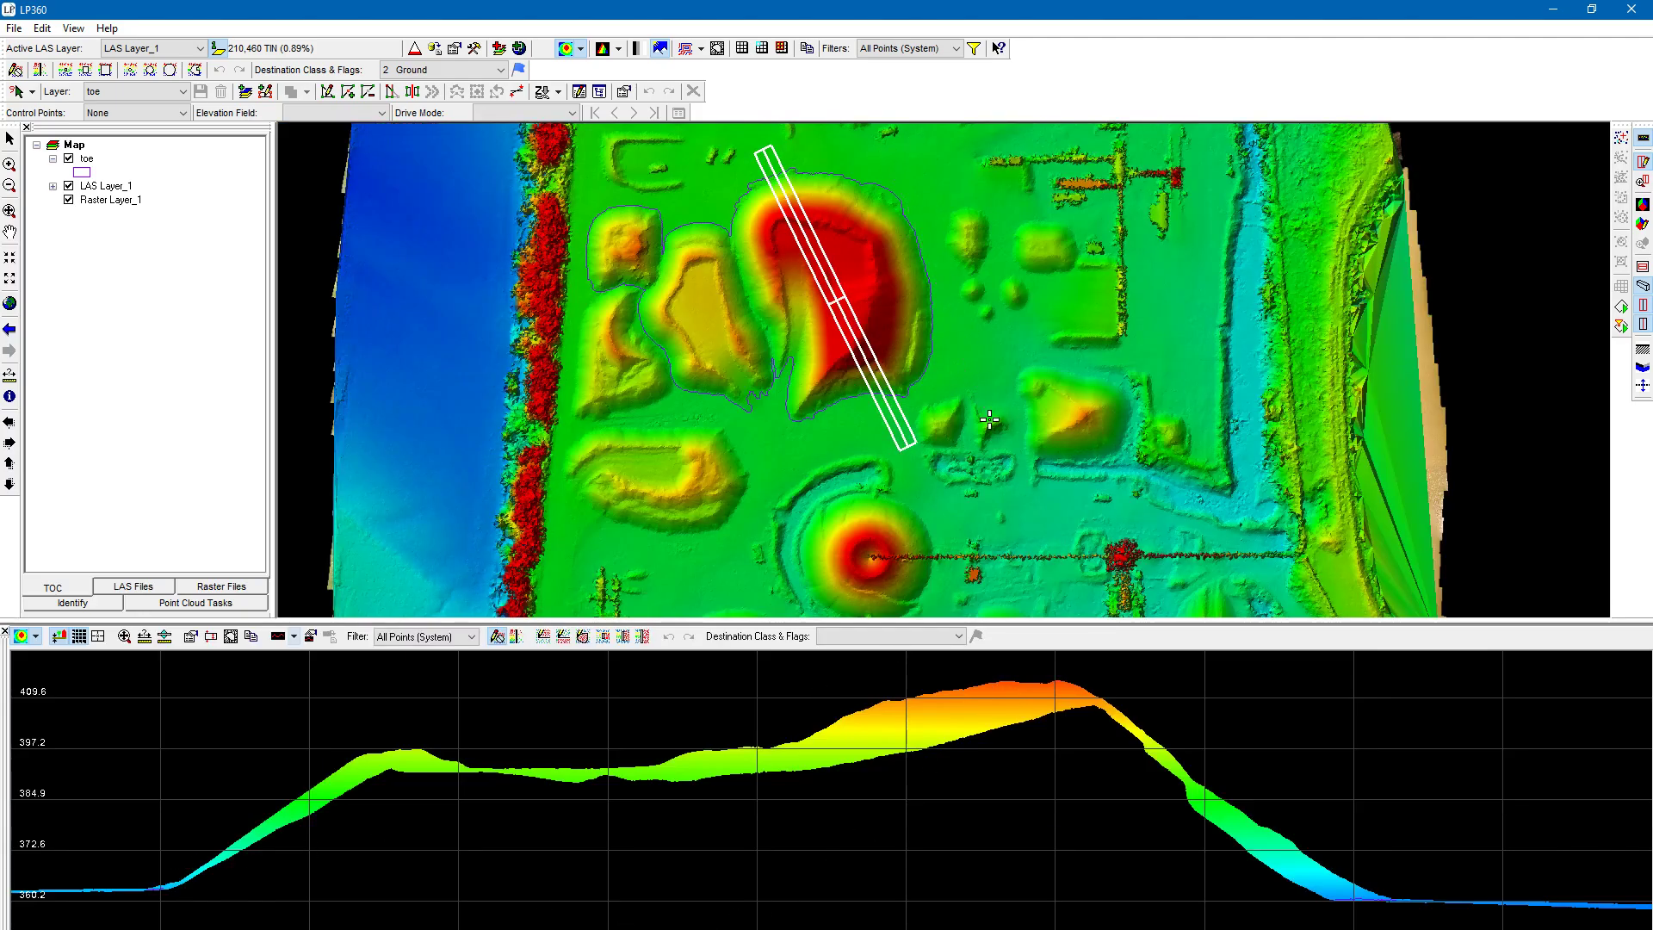
left_click(960, 431)
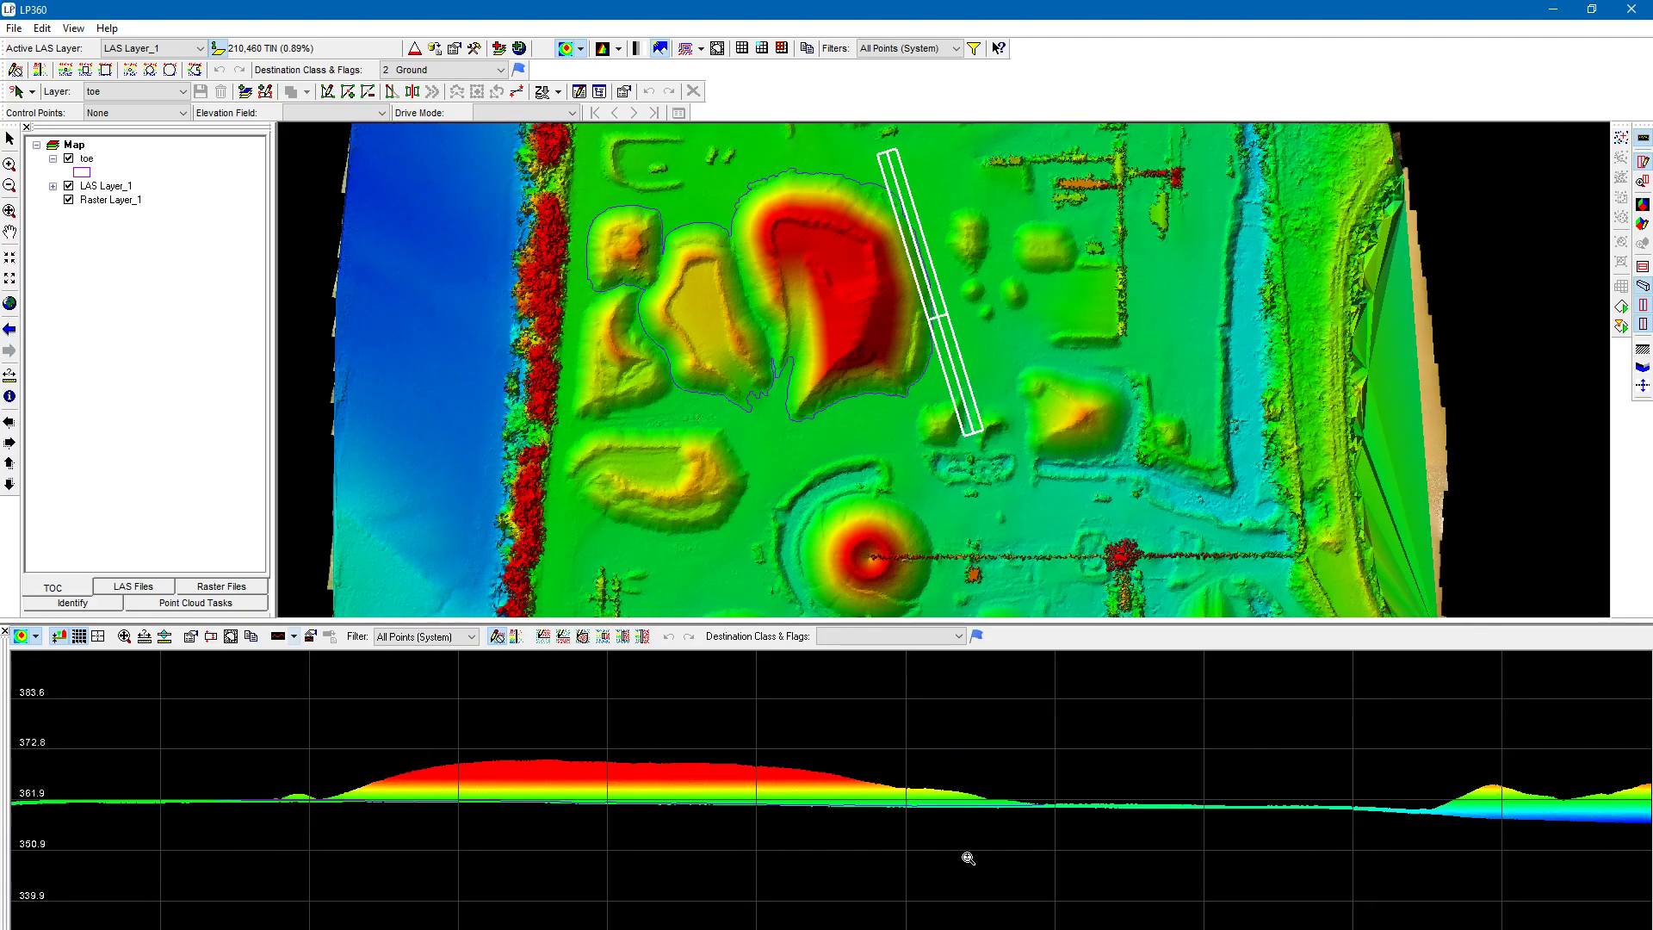
left_click(36, 637)
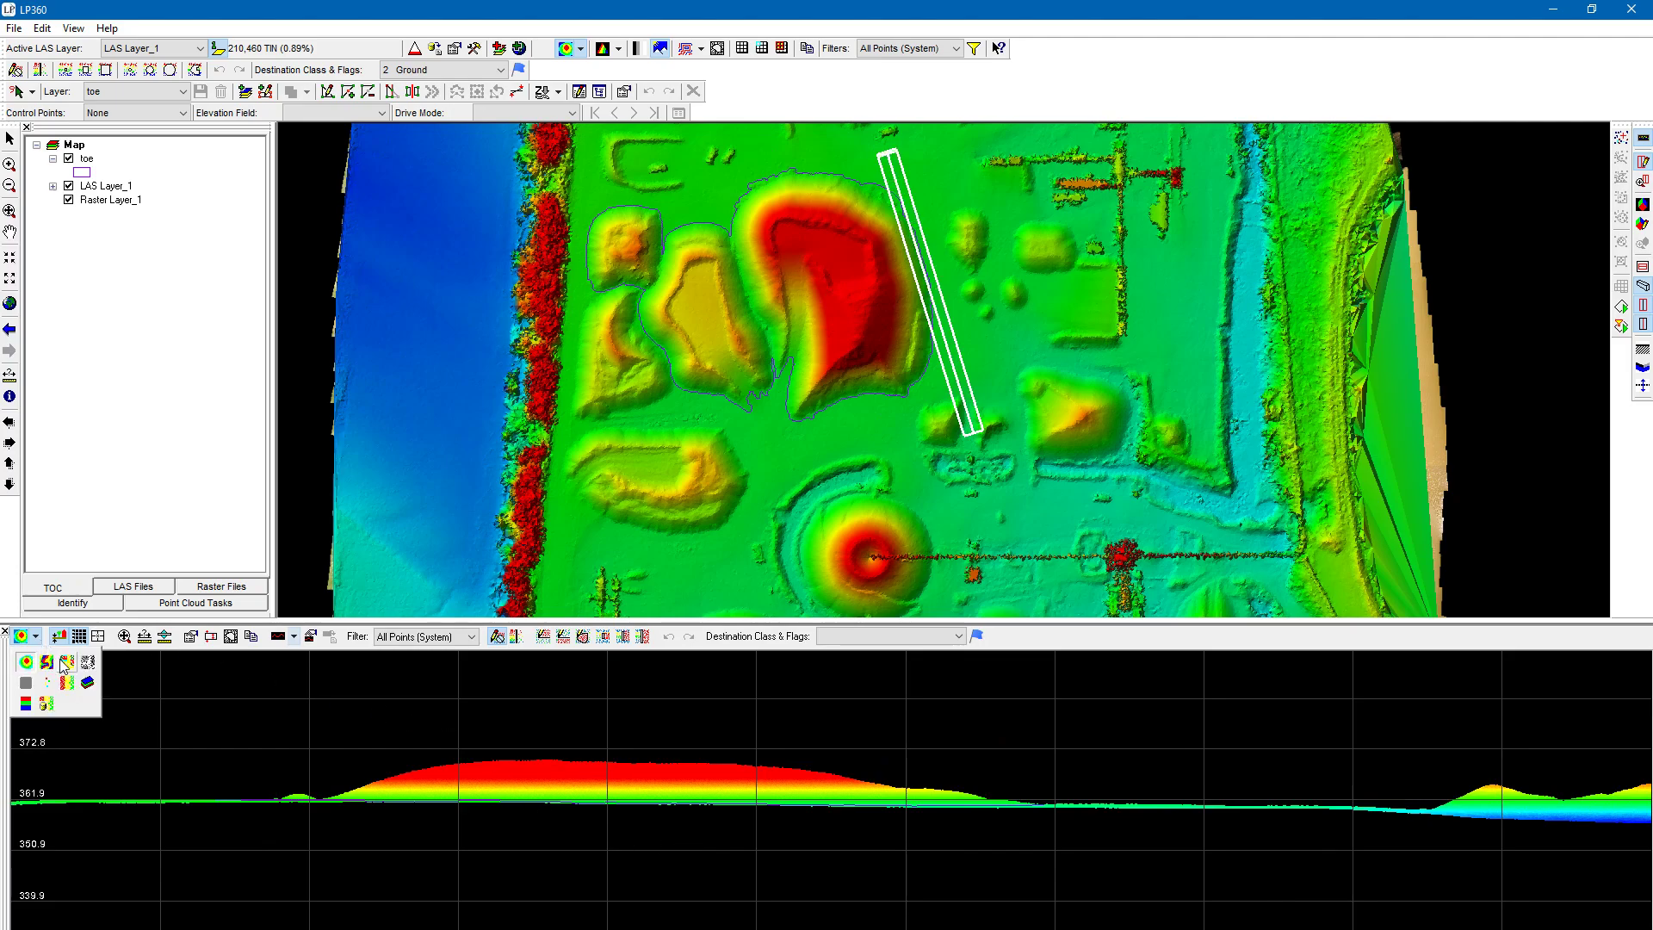
left_click(66, 662)
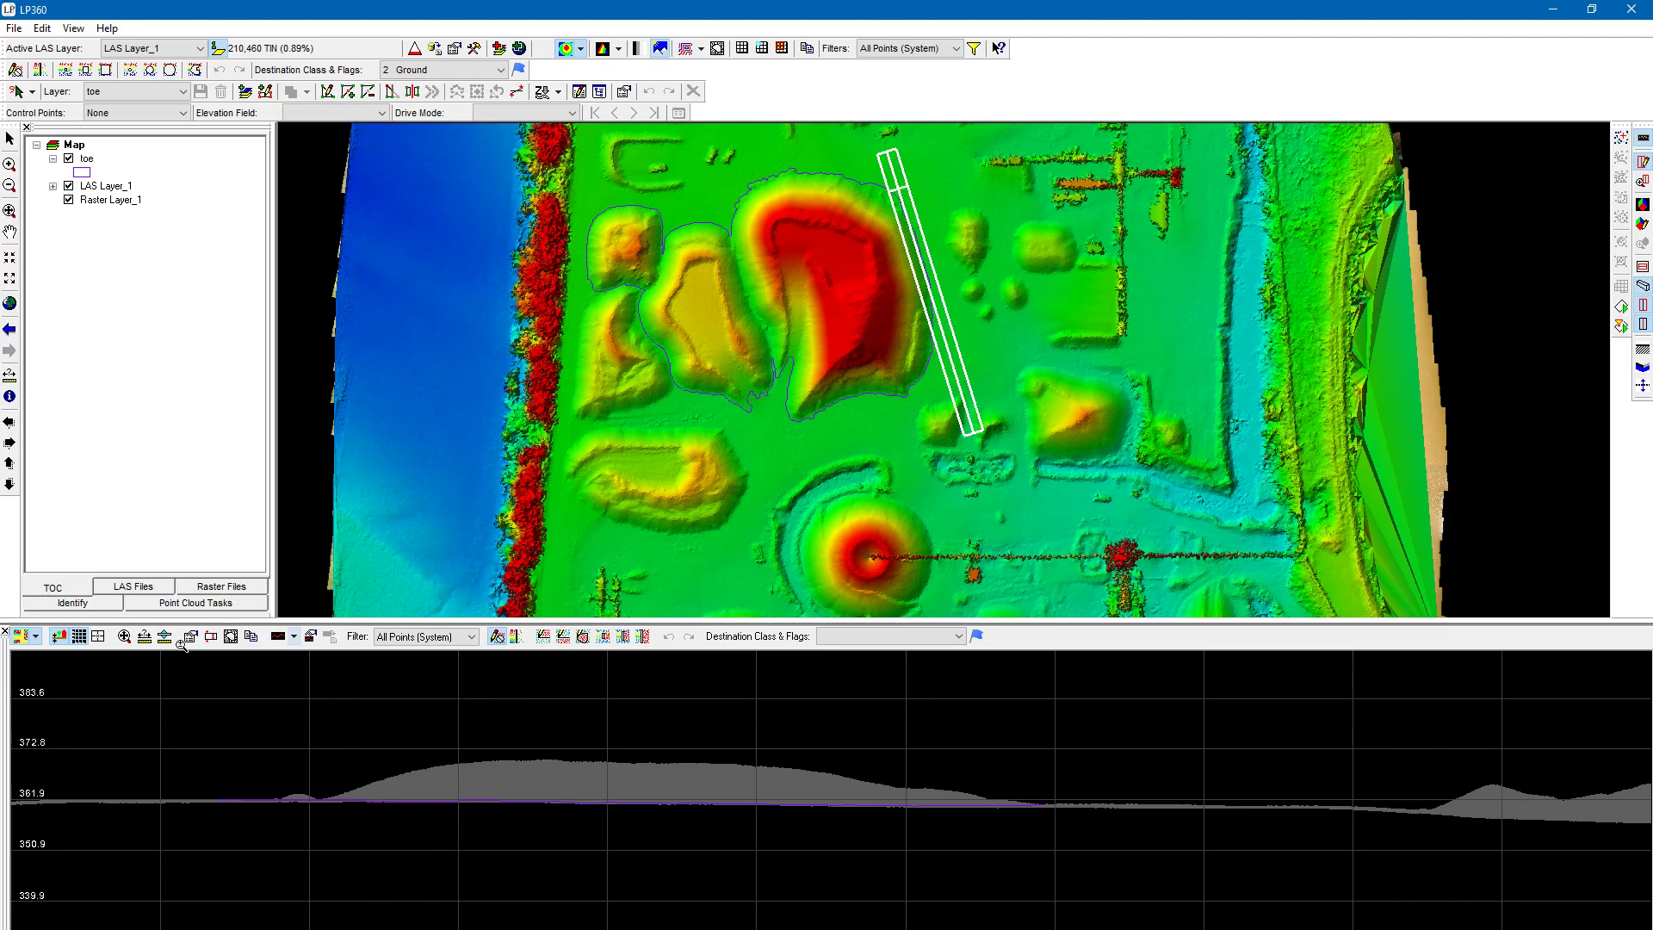
- Select the toe polygon for vertex editing and pull one of its vertices straight down below the ground surface in a close-up profile
left_click(329, 91)
left_click(751, 181)
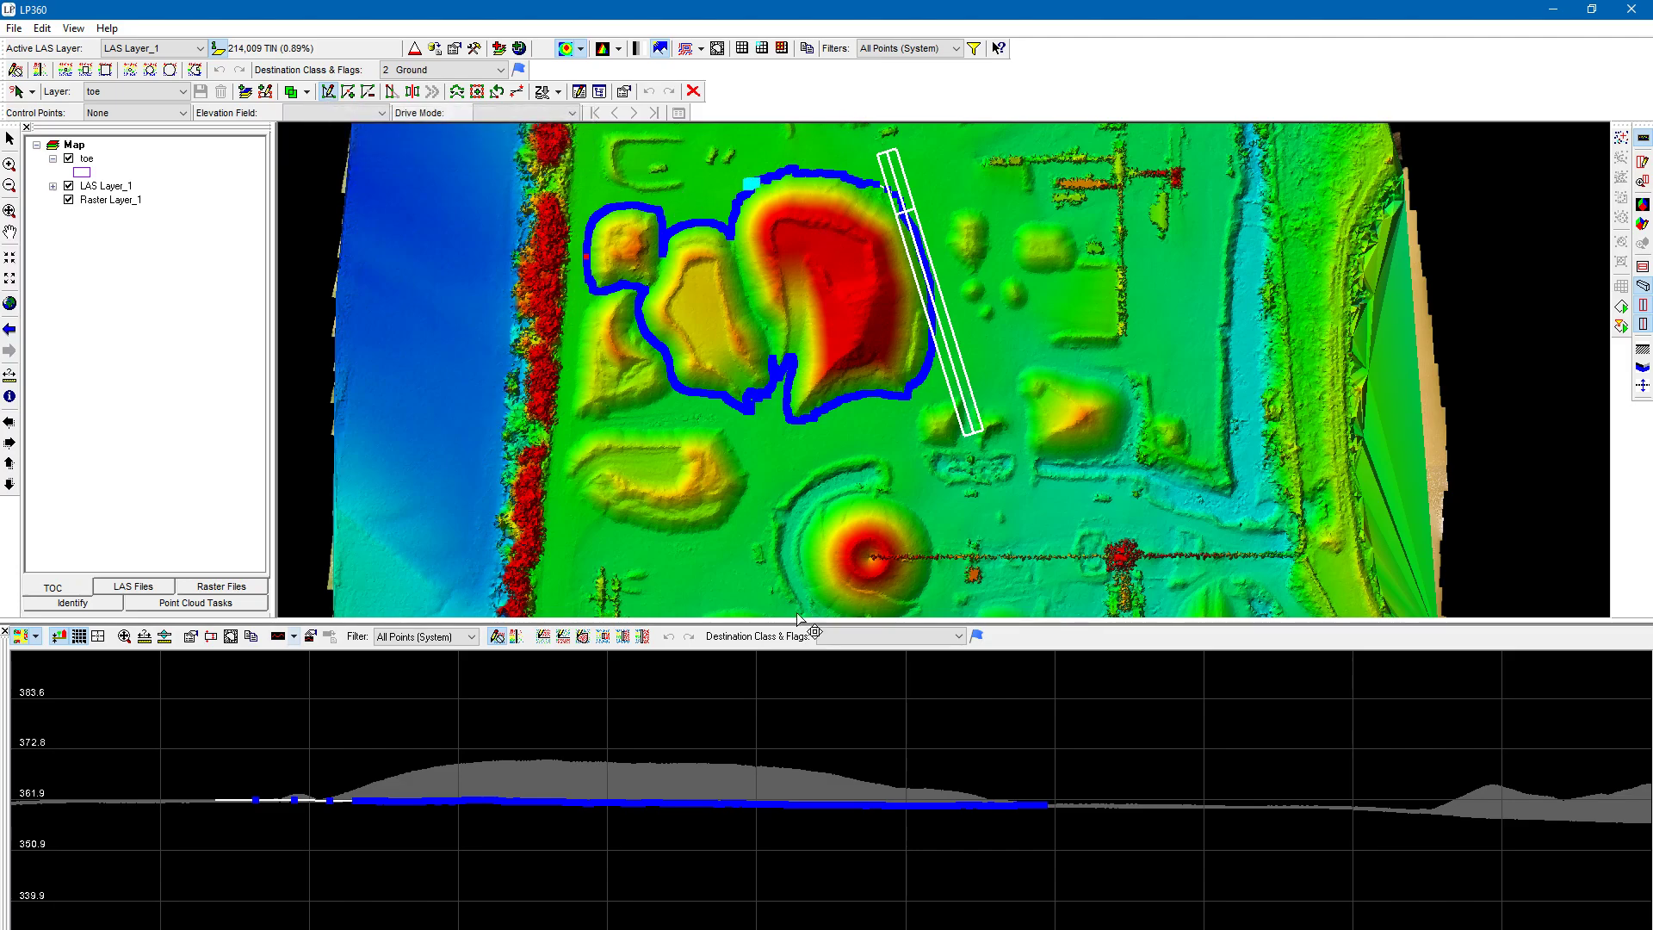
left_click(124, 636)
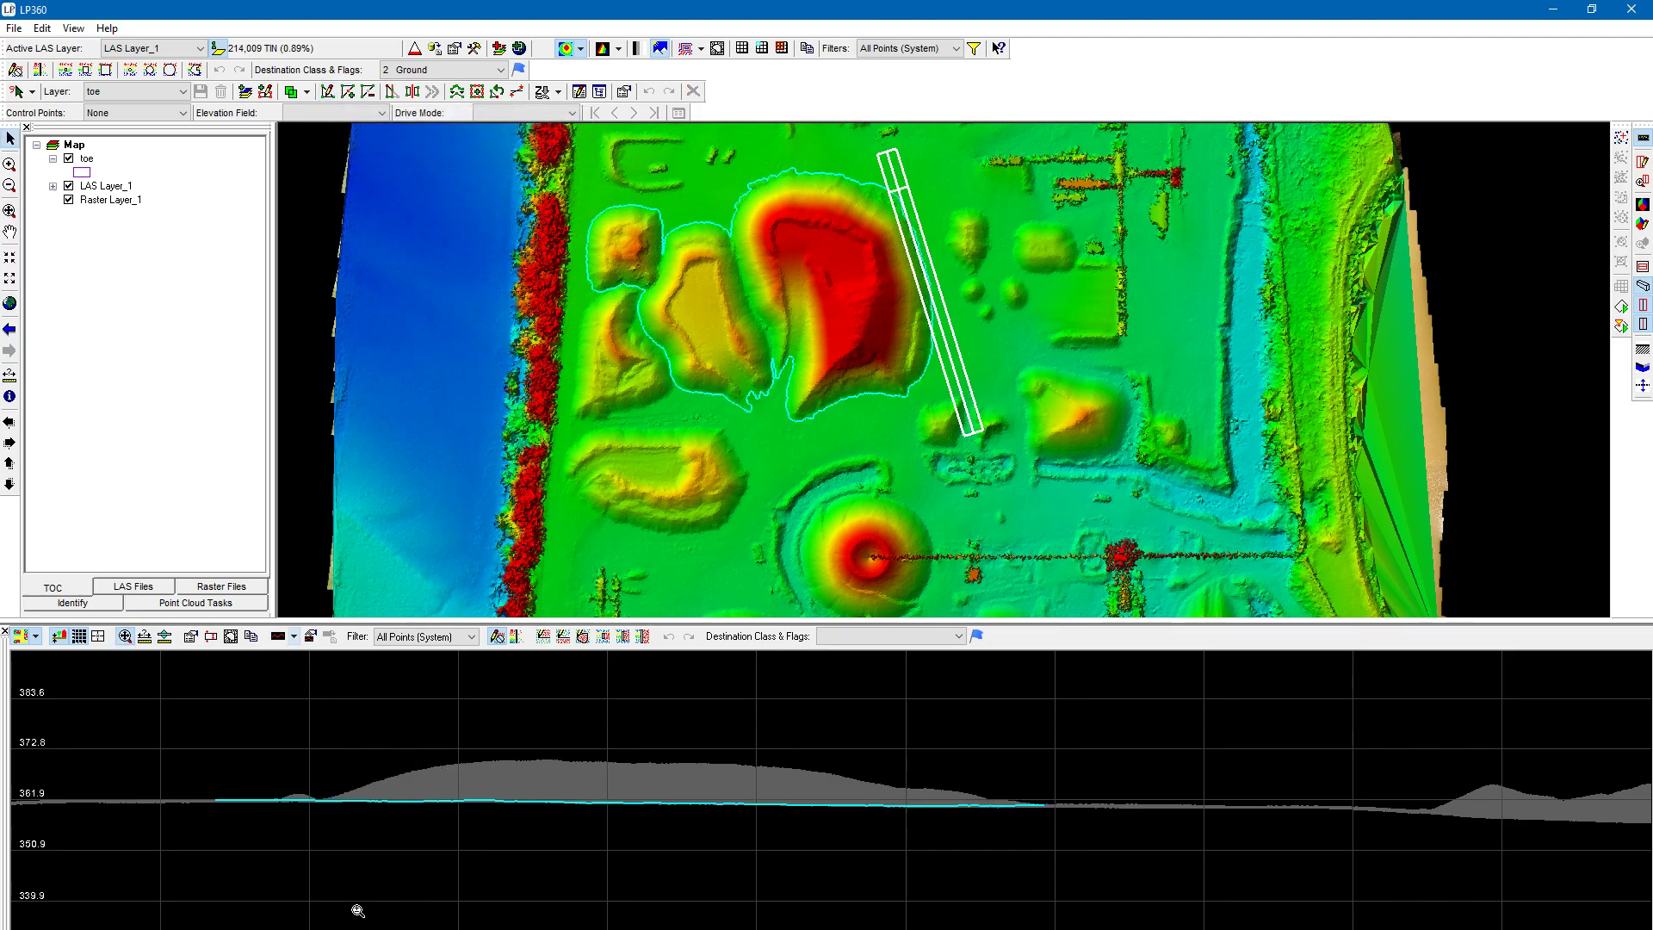
left_click(715, 839)
left_click(785, 742)
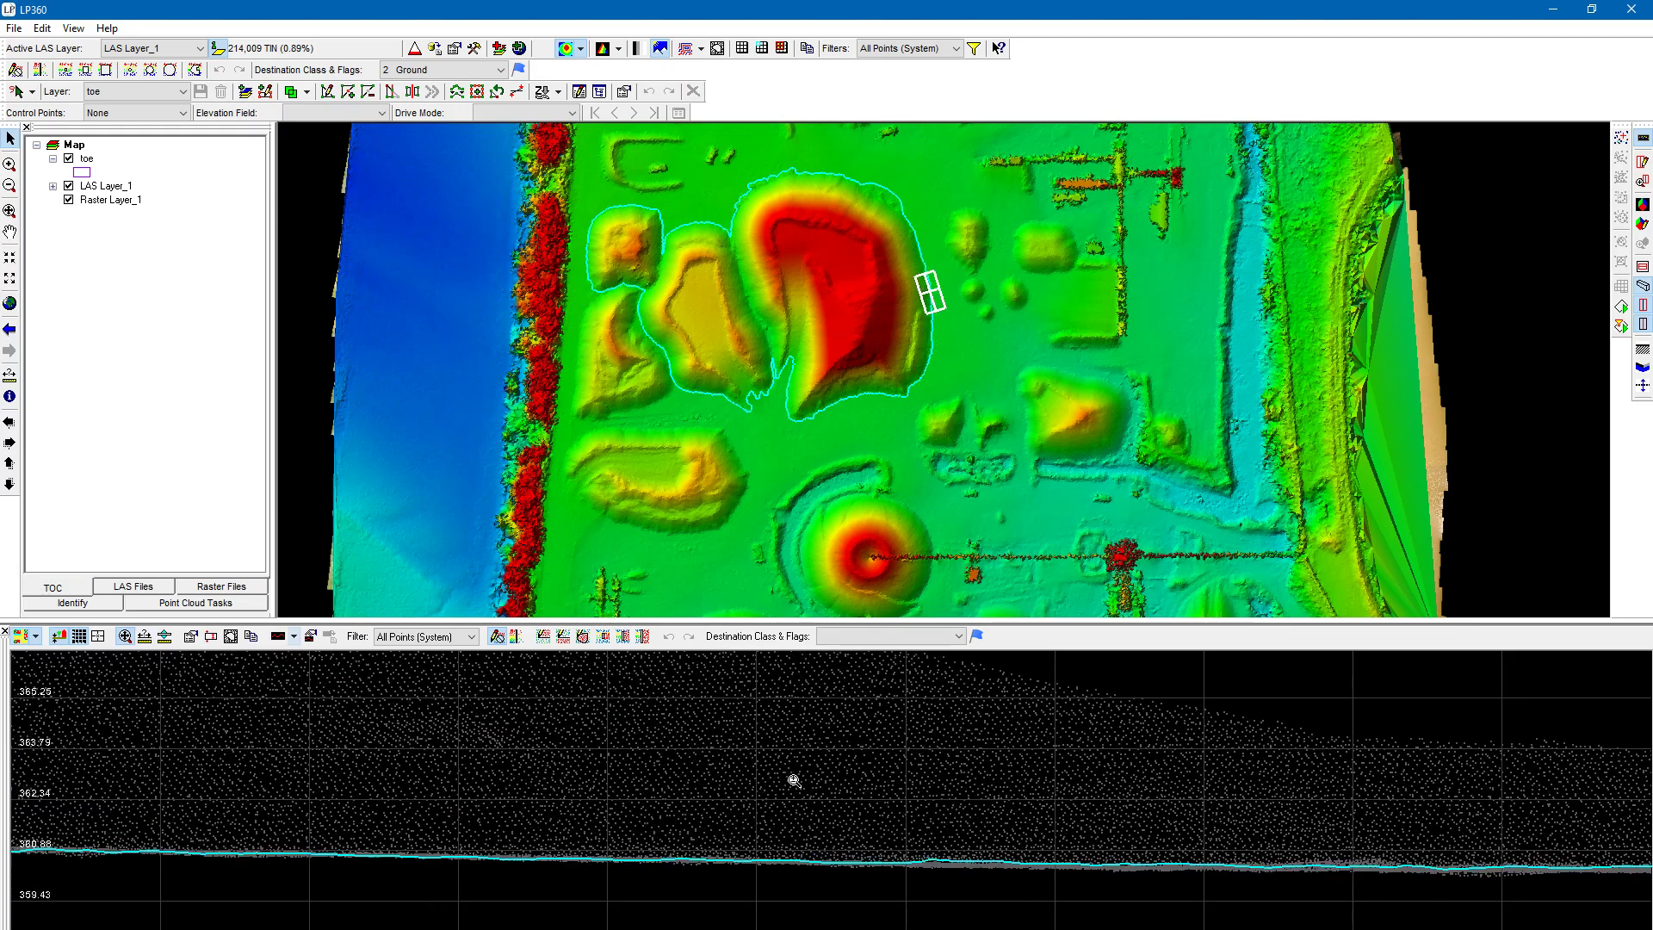
left_click(327, 91)
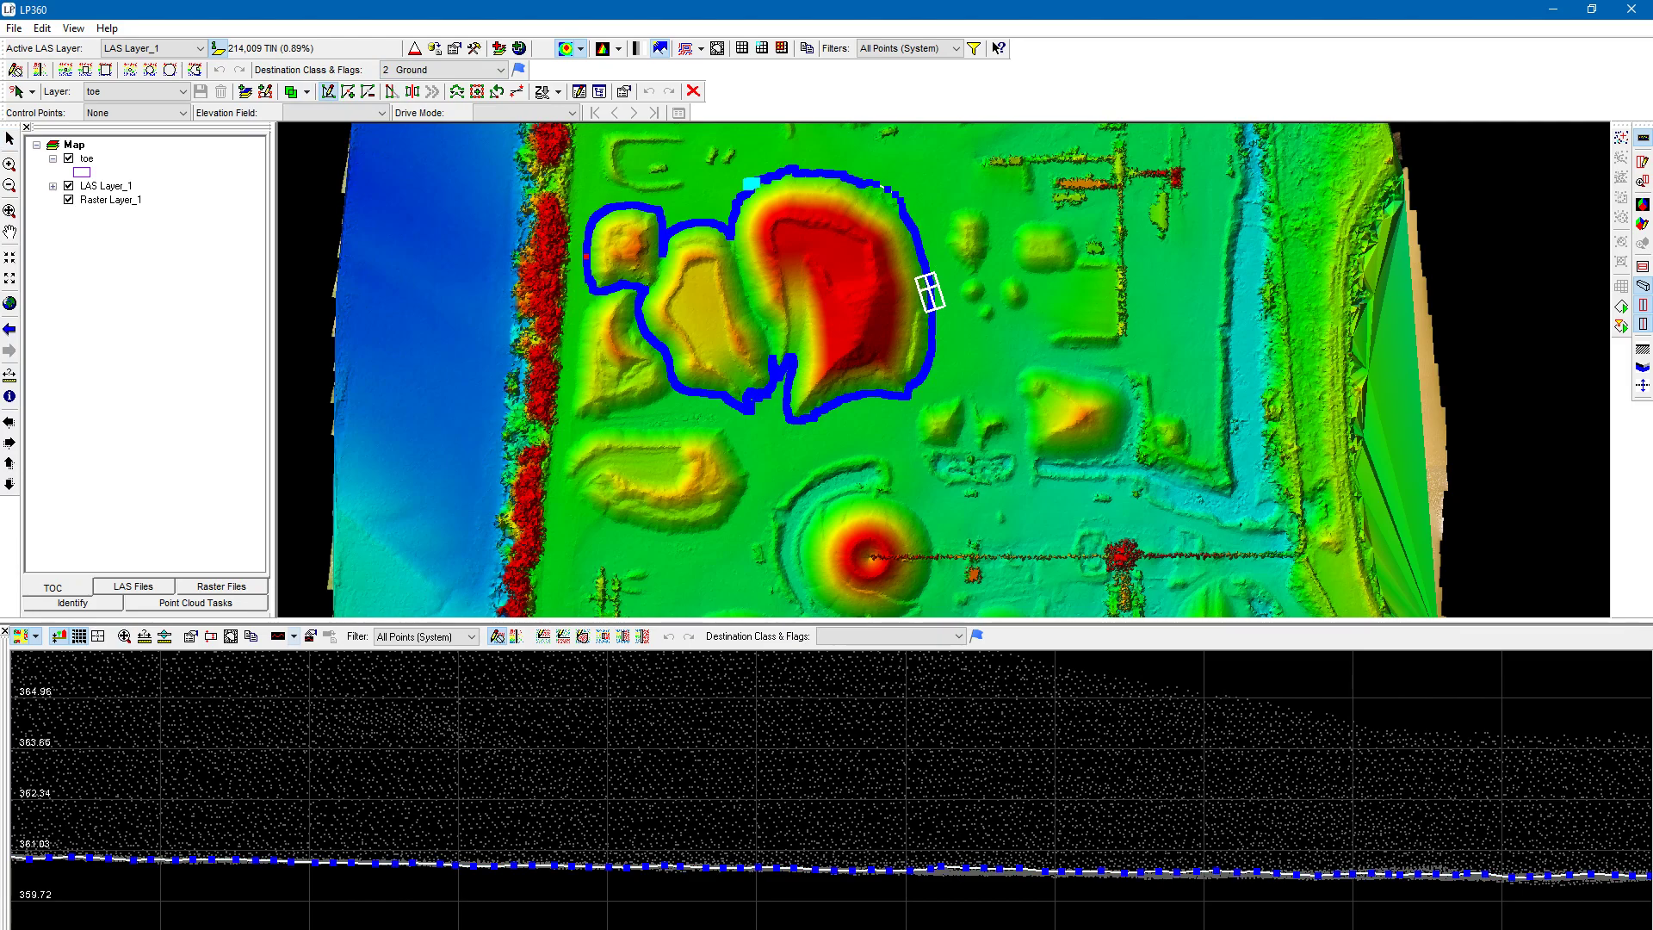
mouse_move(646, 865)
left_mouse_down()
mouse_move(647, 740)
mouse_move(645, 919)
left_mouse_up()
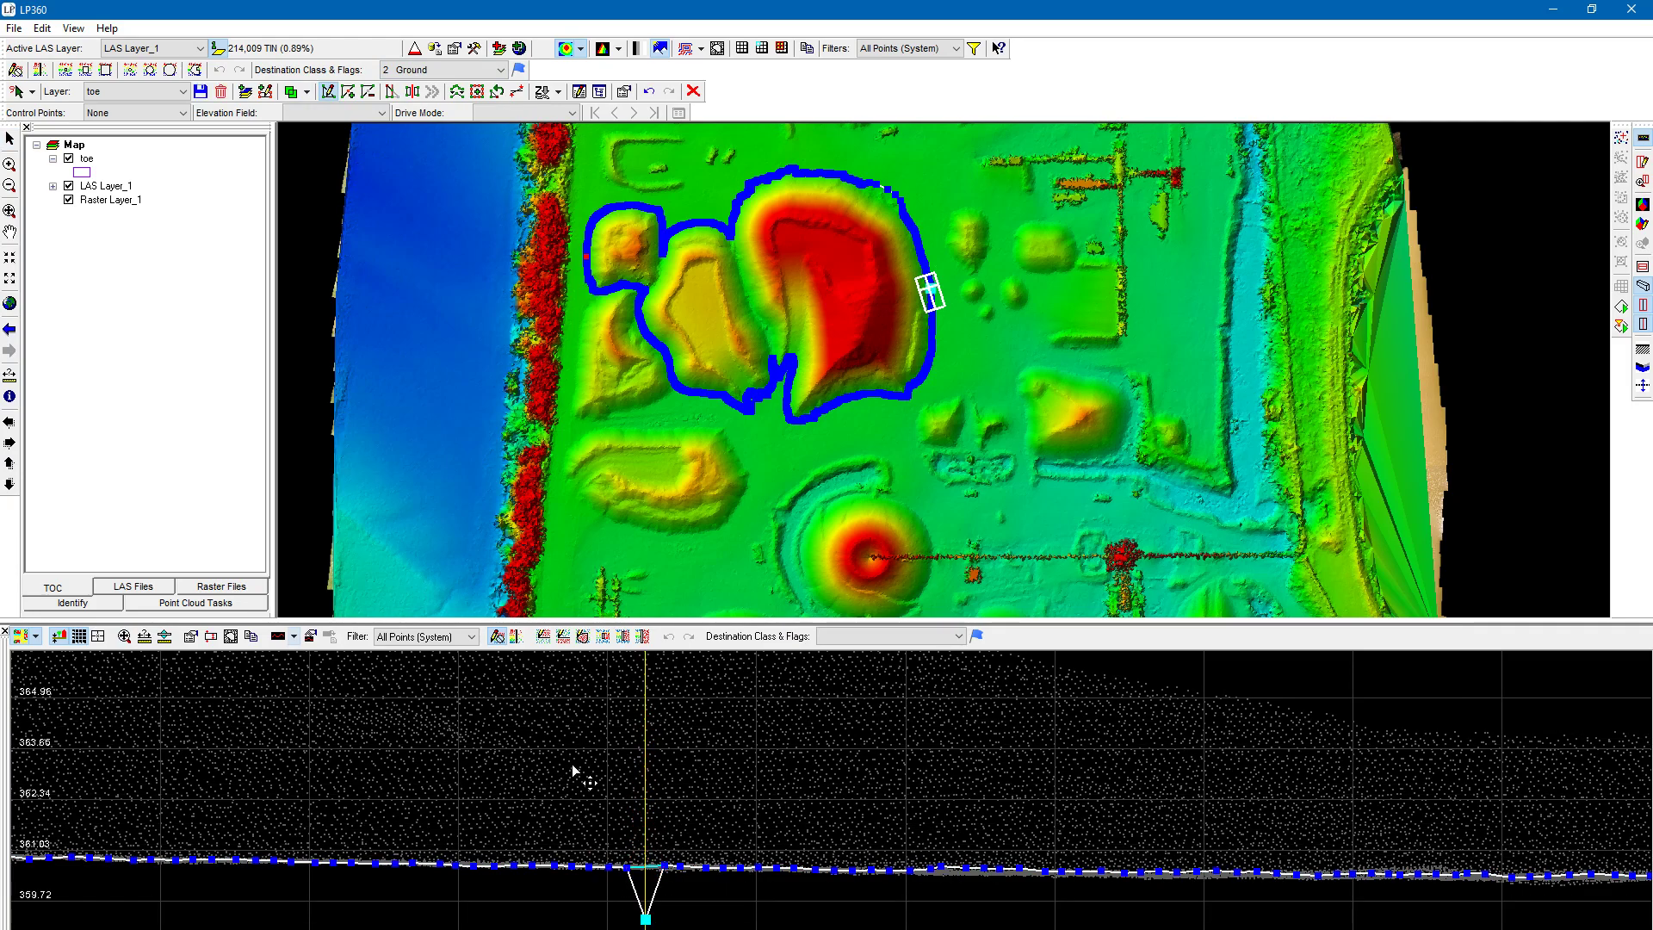
- Delete the ground-level toe vertices on both sides of the lowered vertex in the profile, and raise that vertex back to the ground surface
left_click(392, 92)
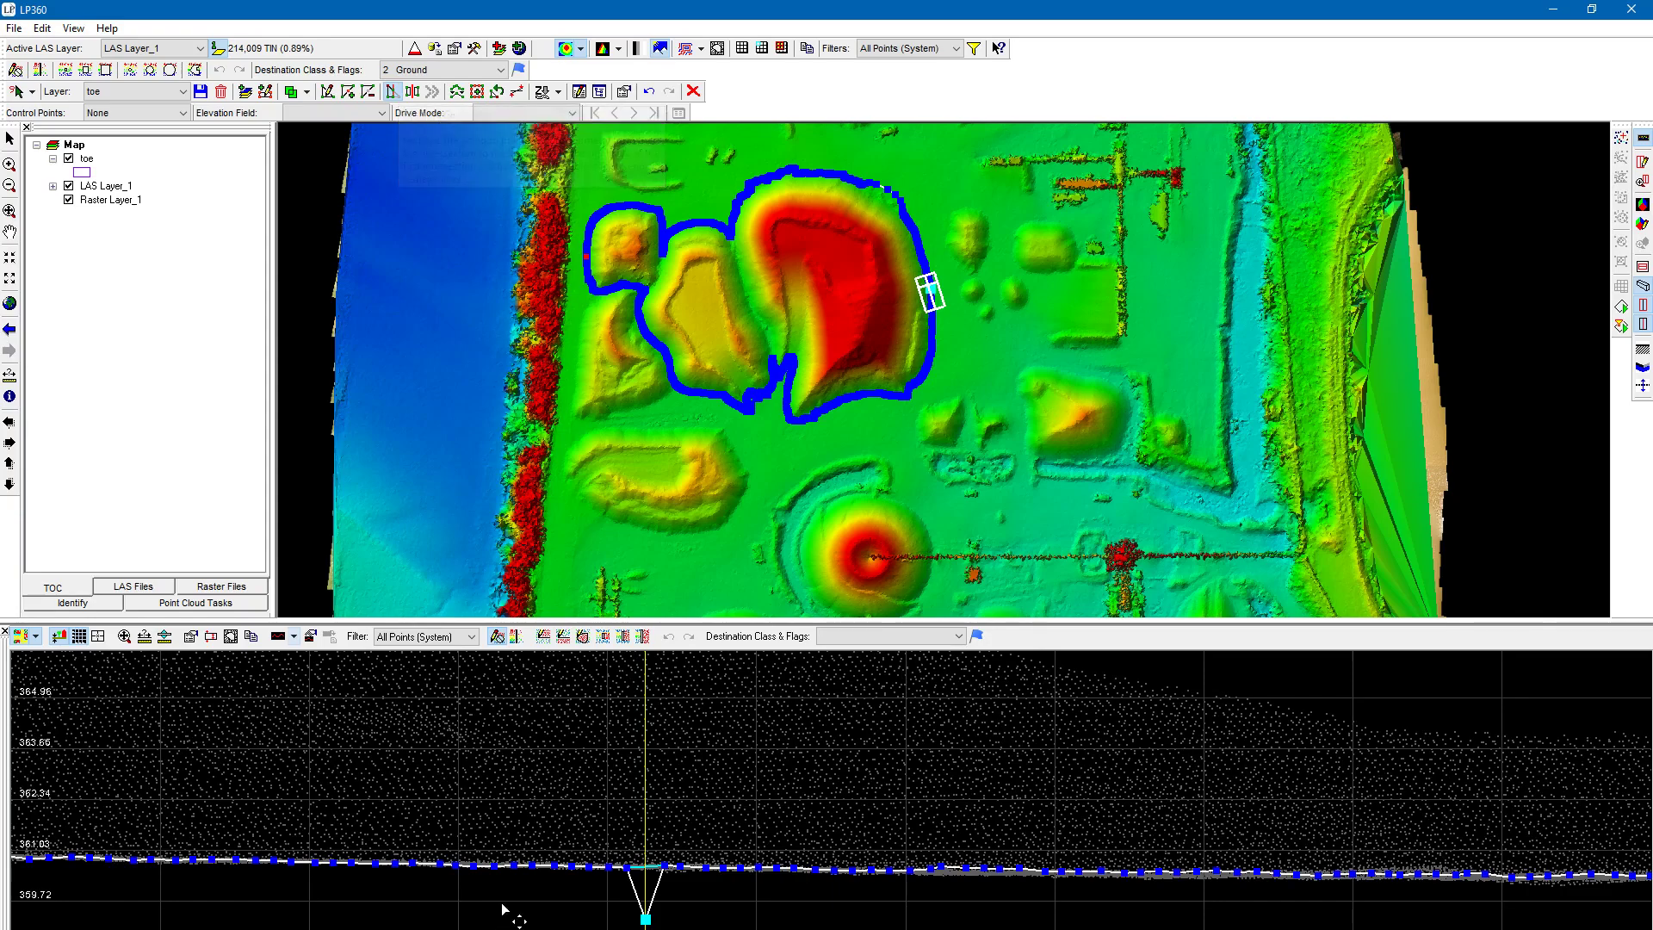
left_click(368, 91)
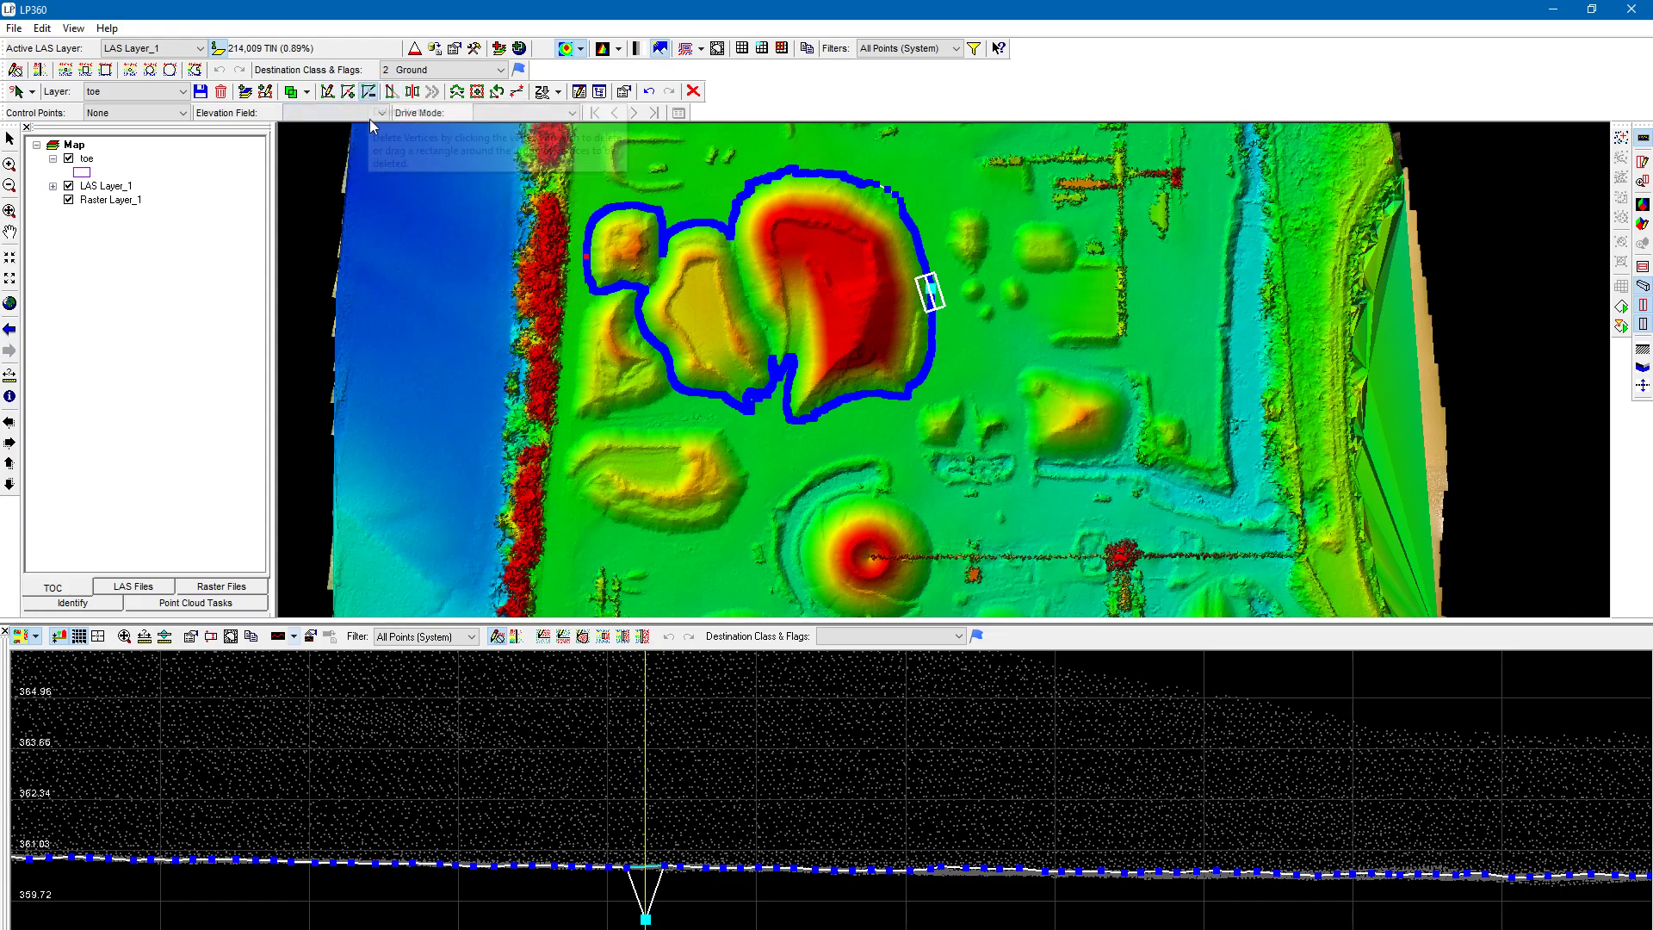
mouse_move(475, 852)
left_mouse_down()
mouse_move(702, 772)
mouse_move(990, 905)
left_mouse_up()
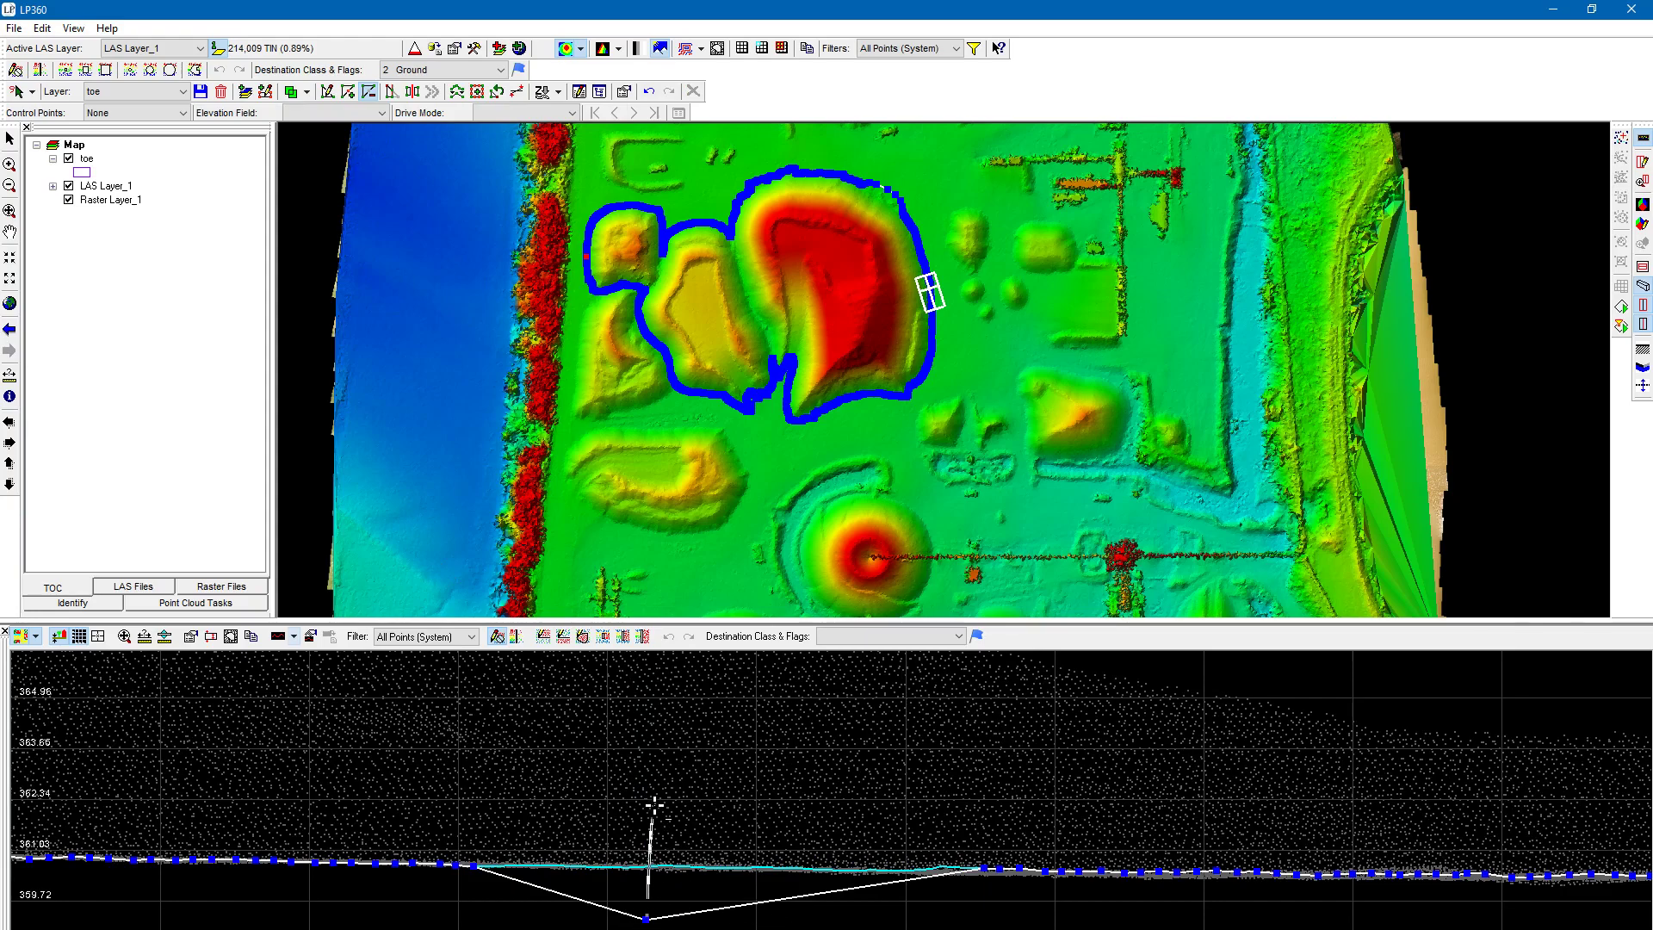
left_click(328, 91)
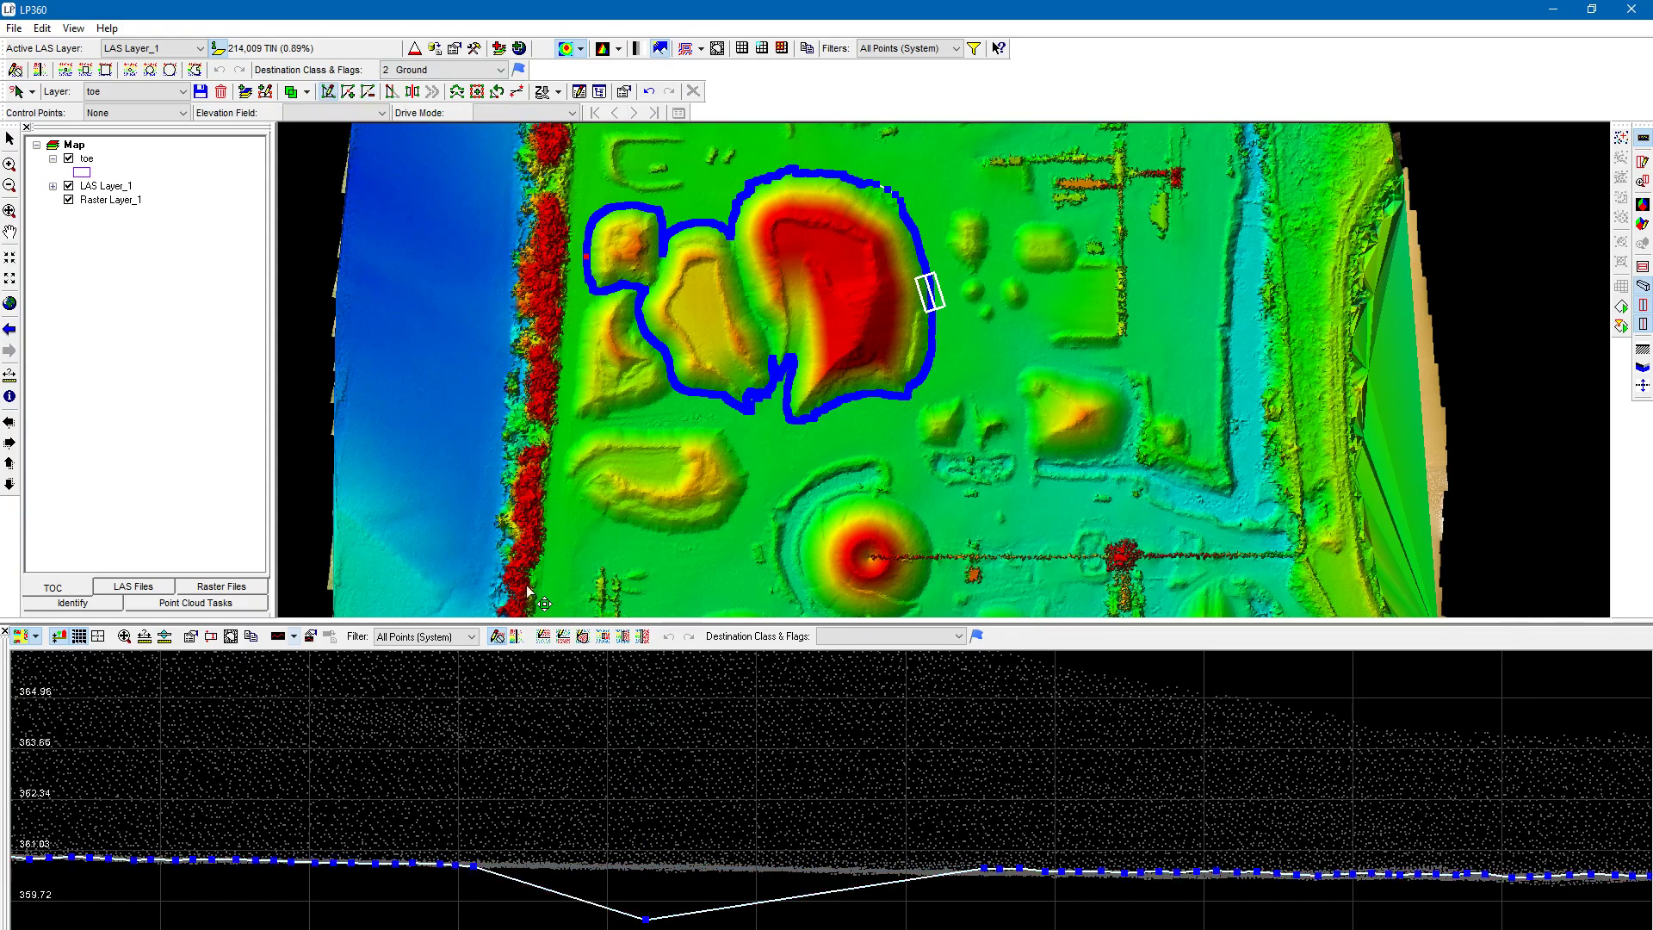
left_click_drag(646, 919, 756, 870)
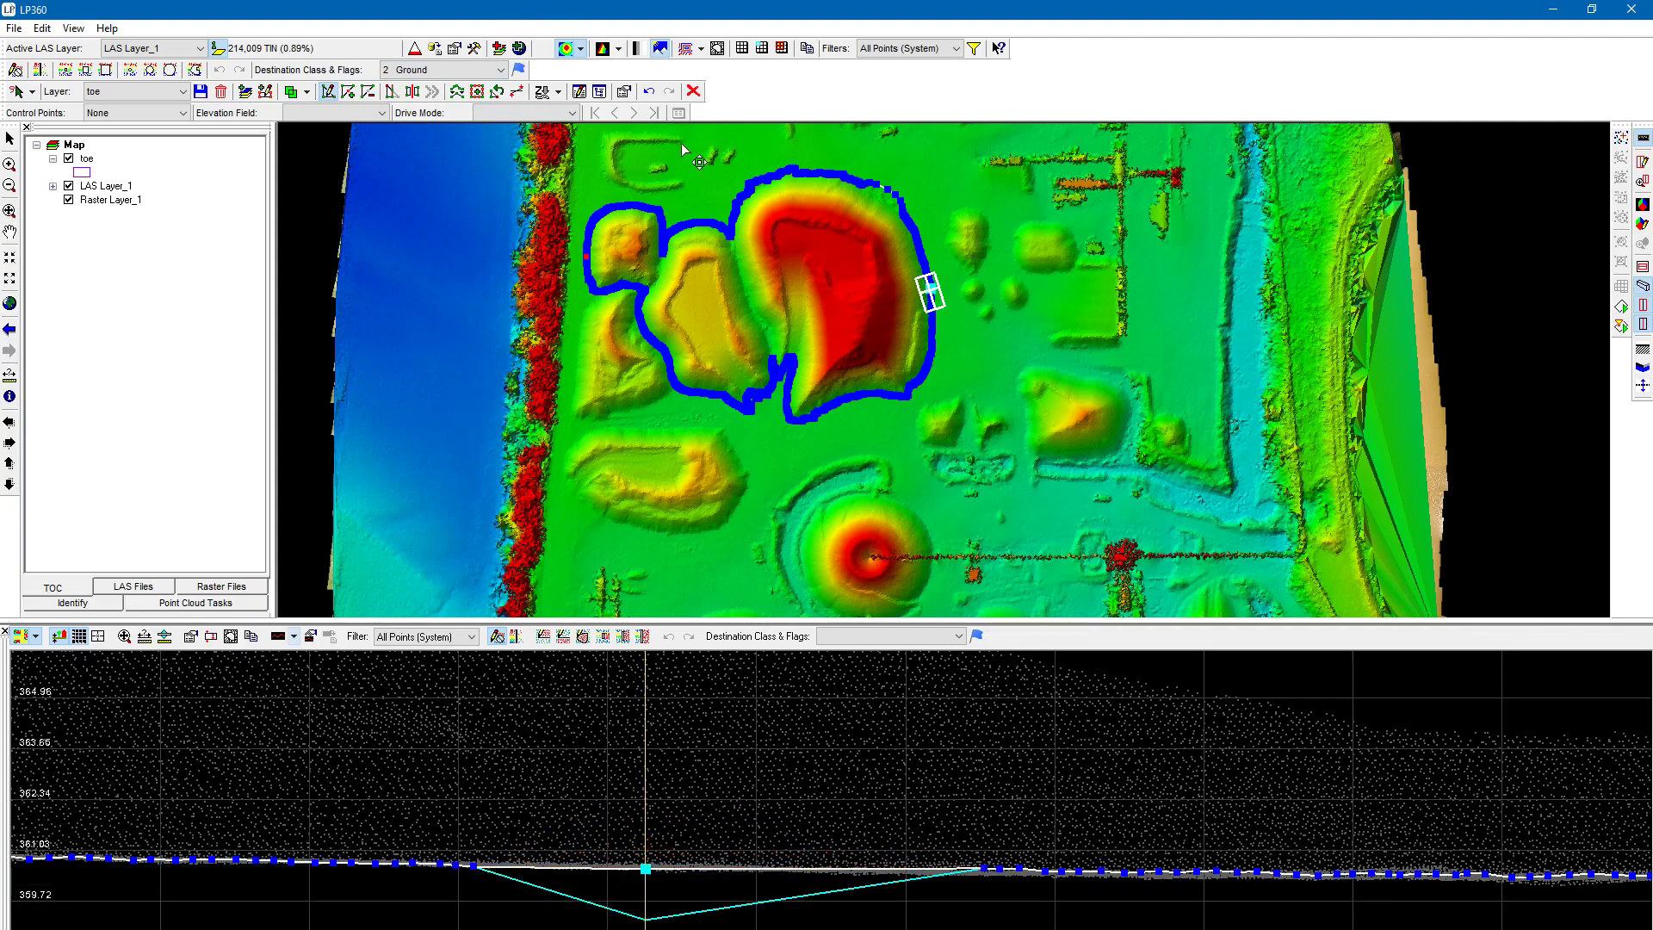
- Examine the Geometry settings in the Feature Edit Options, including the profile option for horizontal vertex movement
left_click(623, 91)
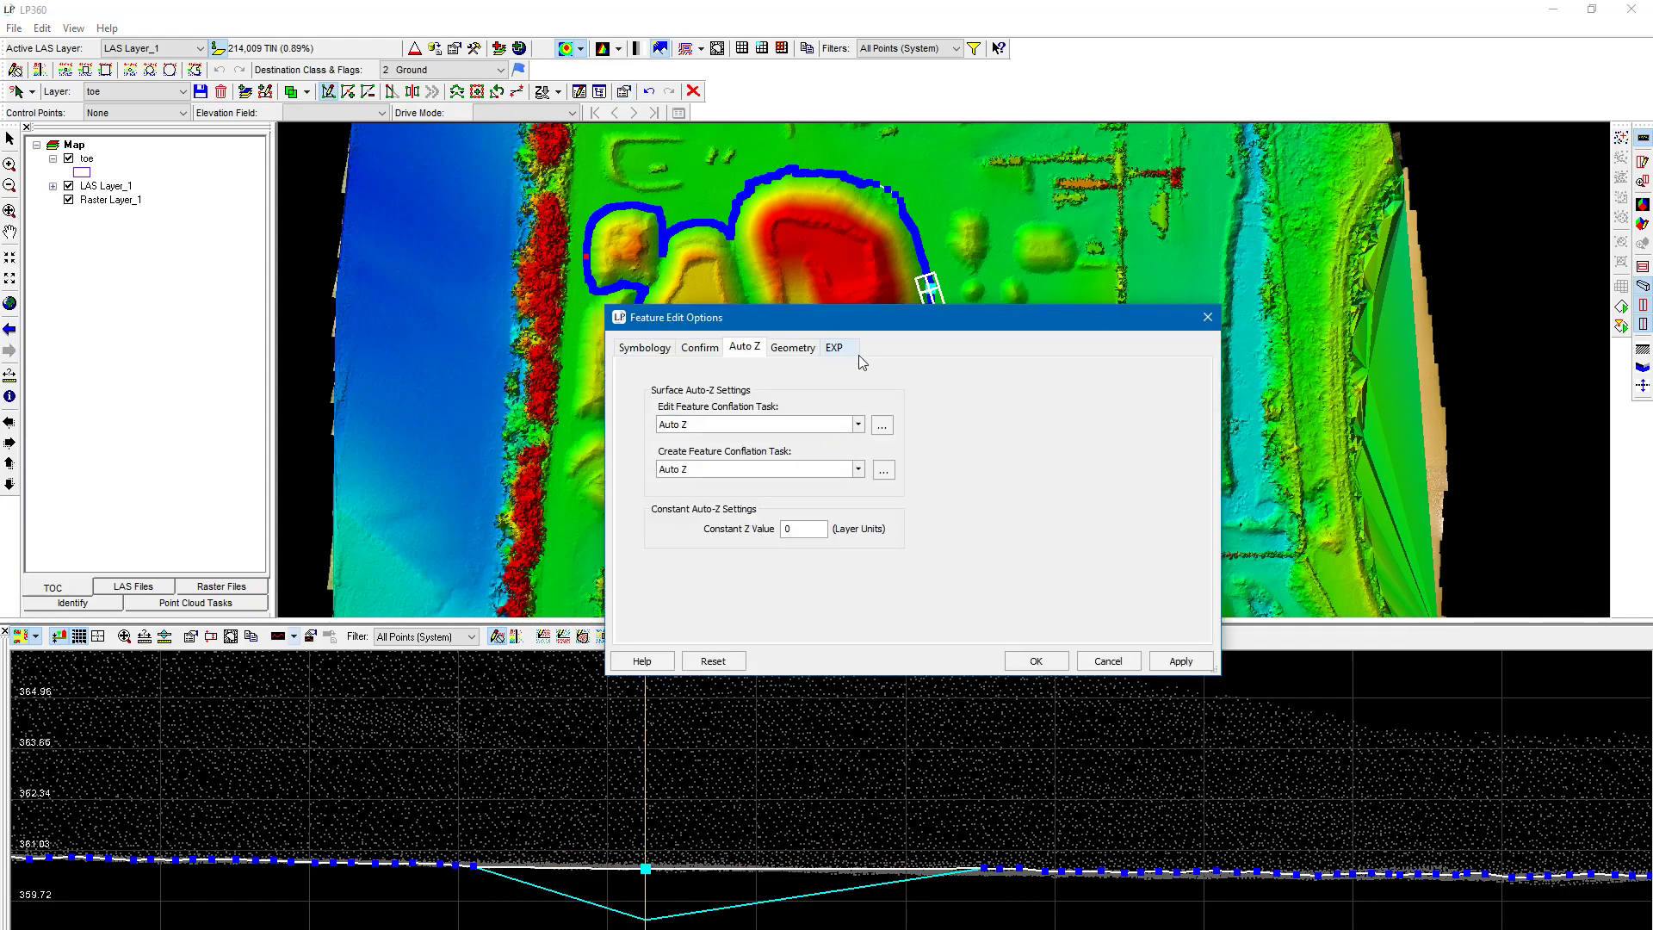
left_click(789, 349)
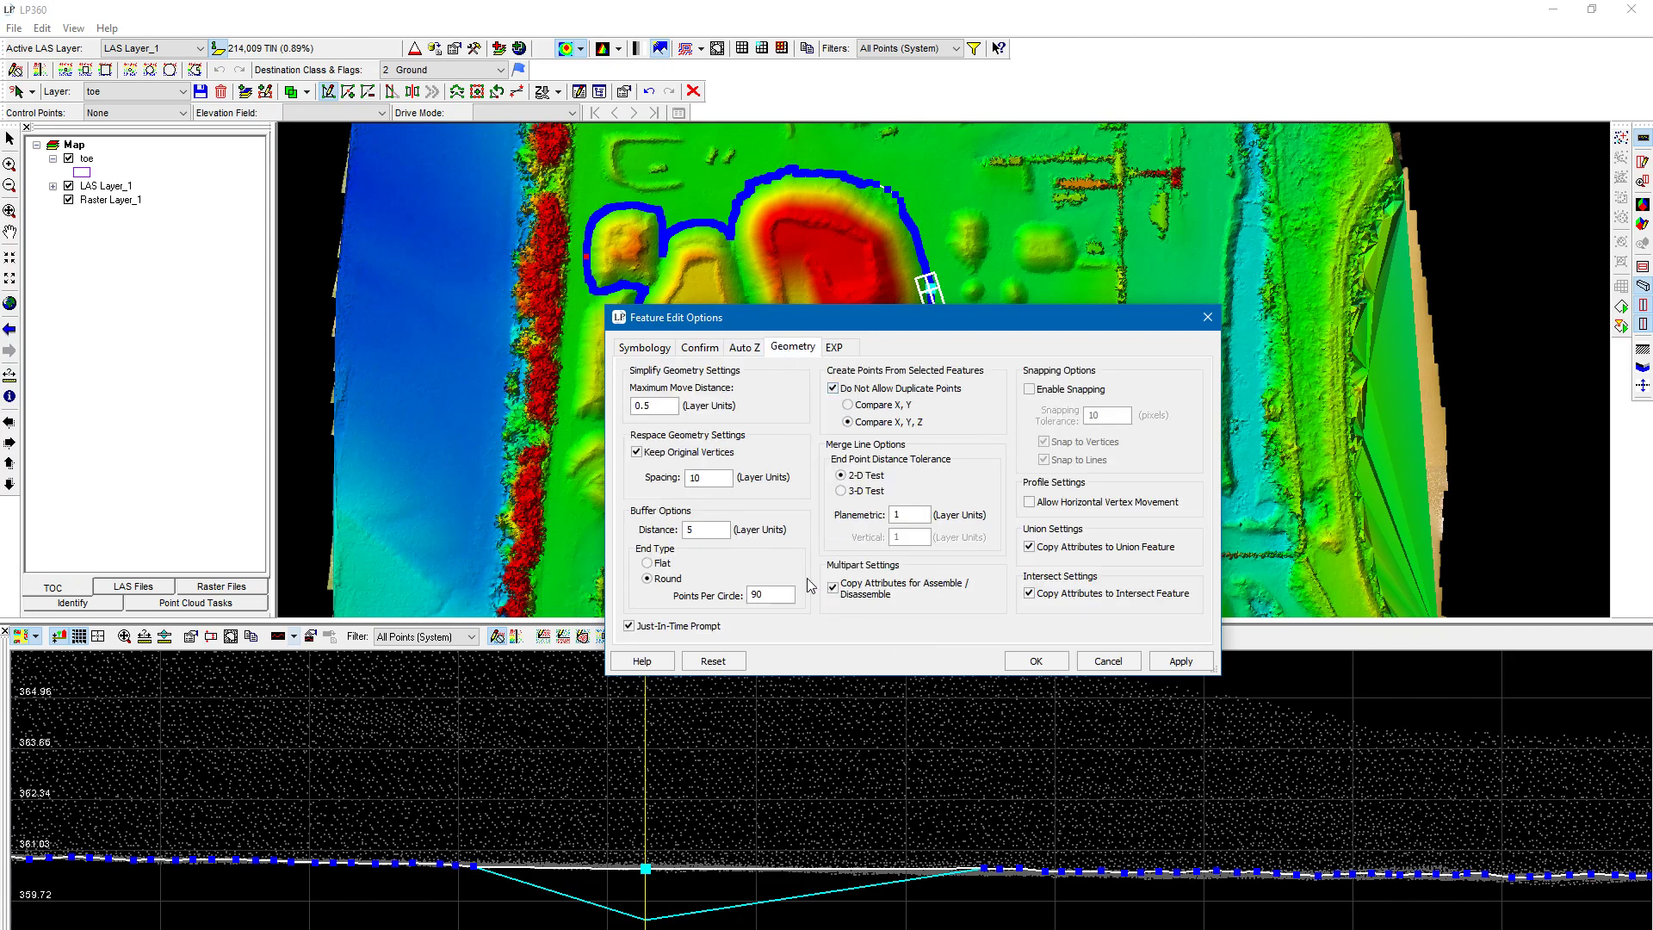
left_click(936, 392)
left_click(1205, 318)
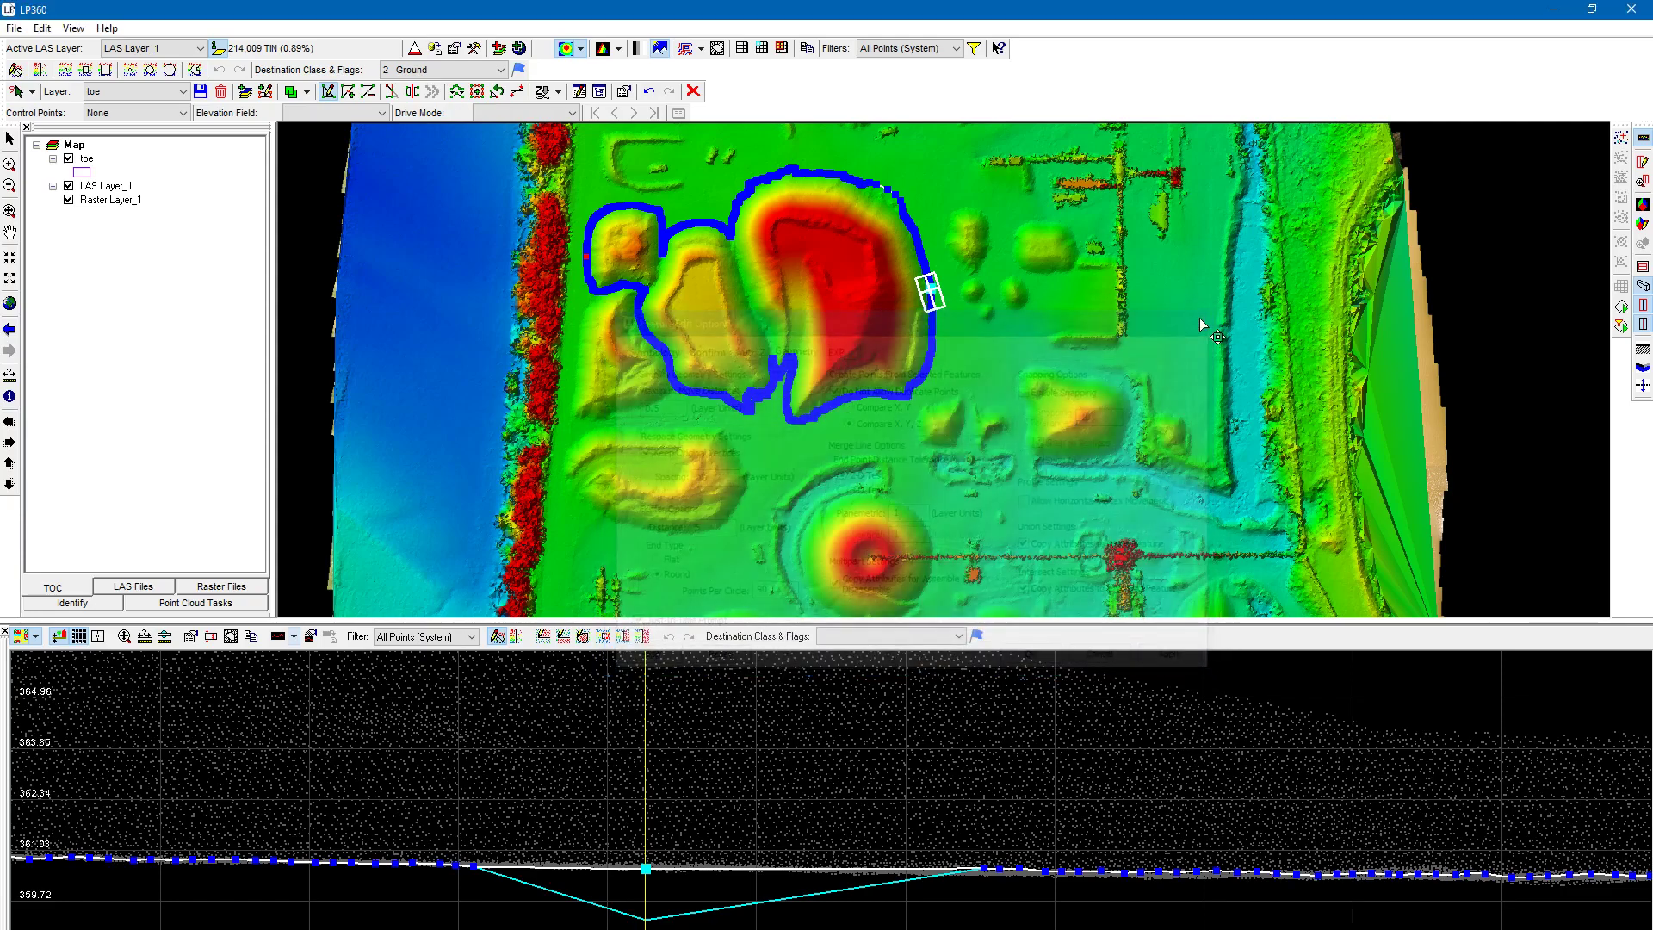
- Close the profile view and frame the selected toe polygon in the map
left_click(4, 631)
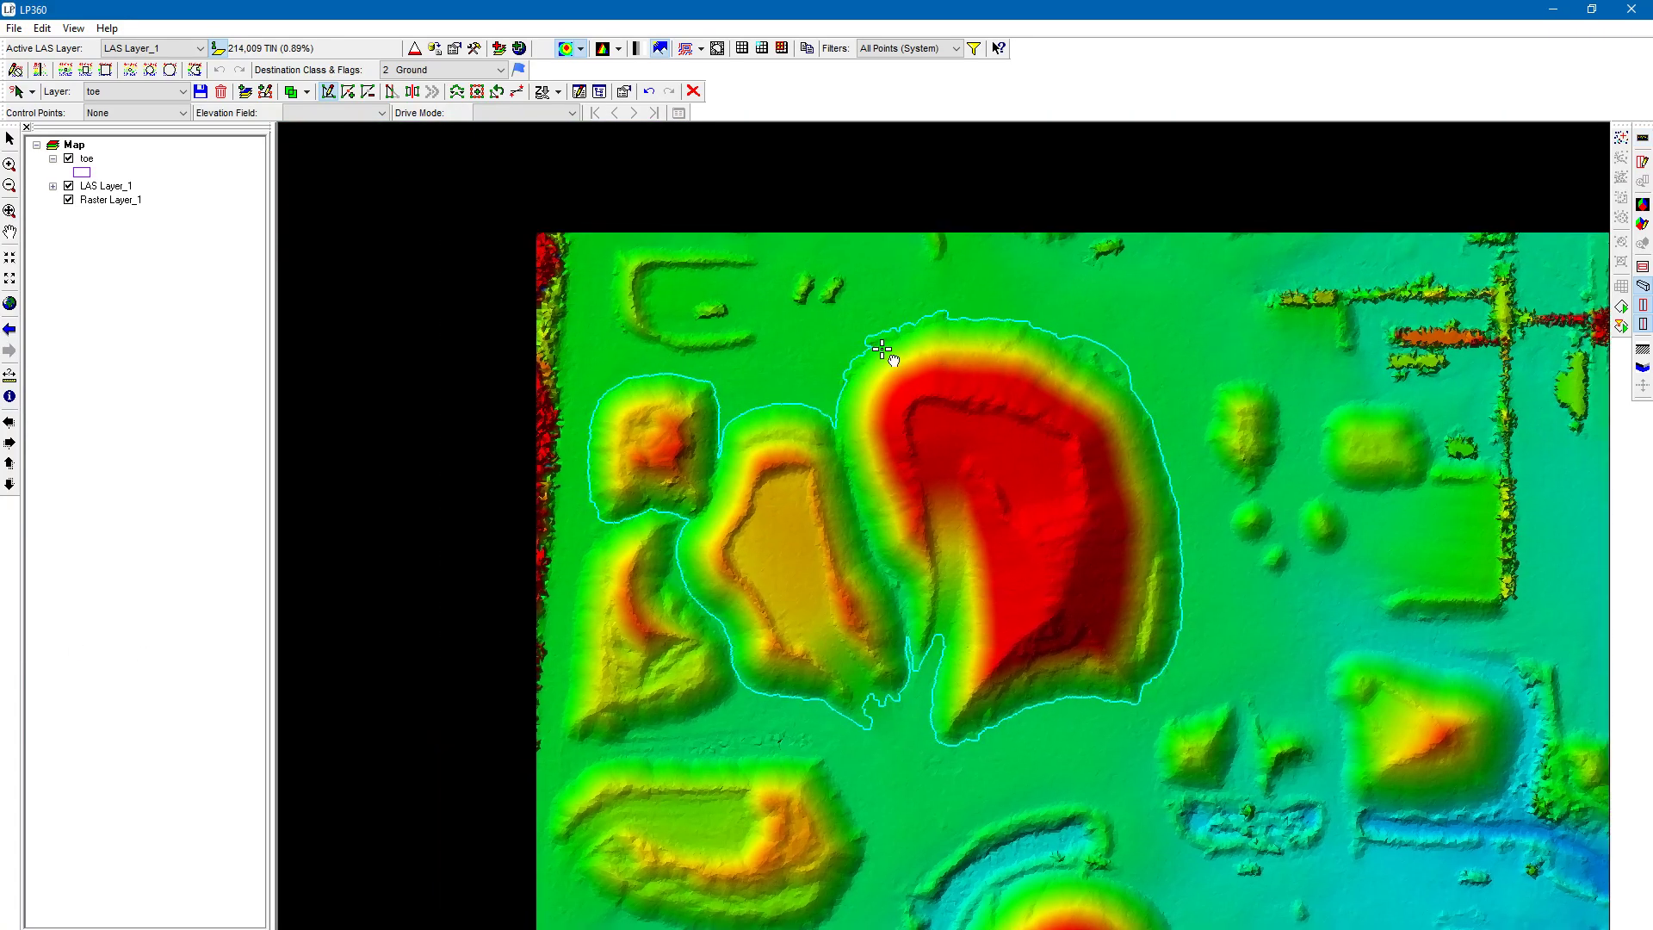
scroll(994, 465, "up", 2)
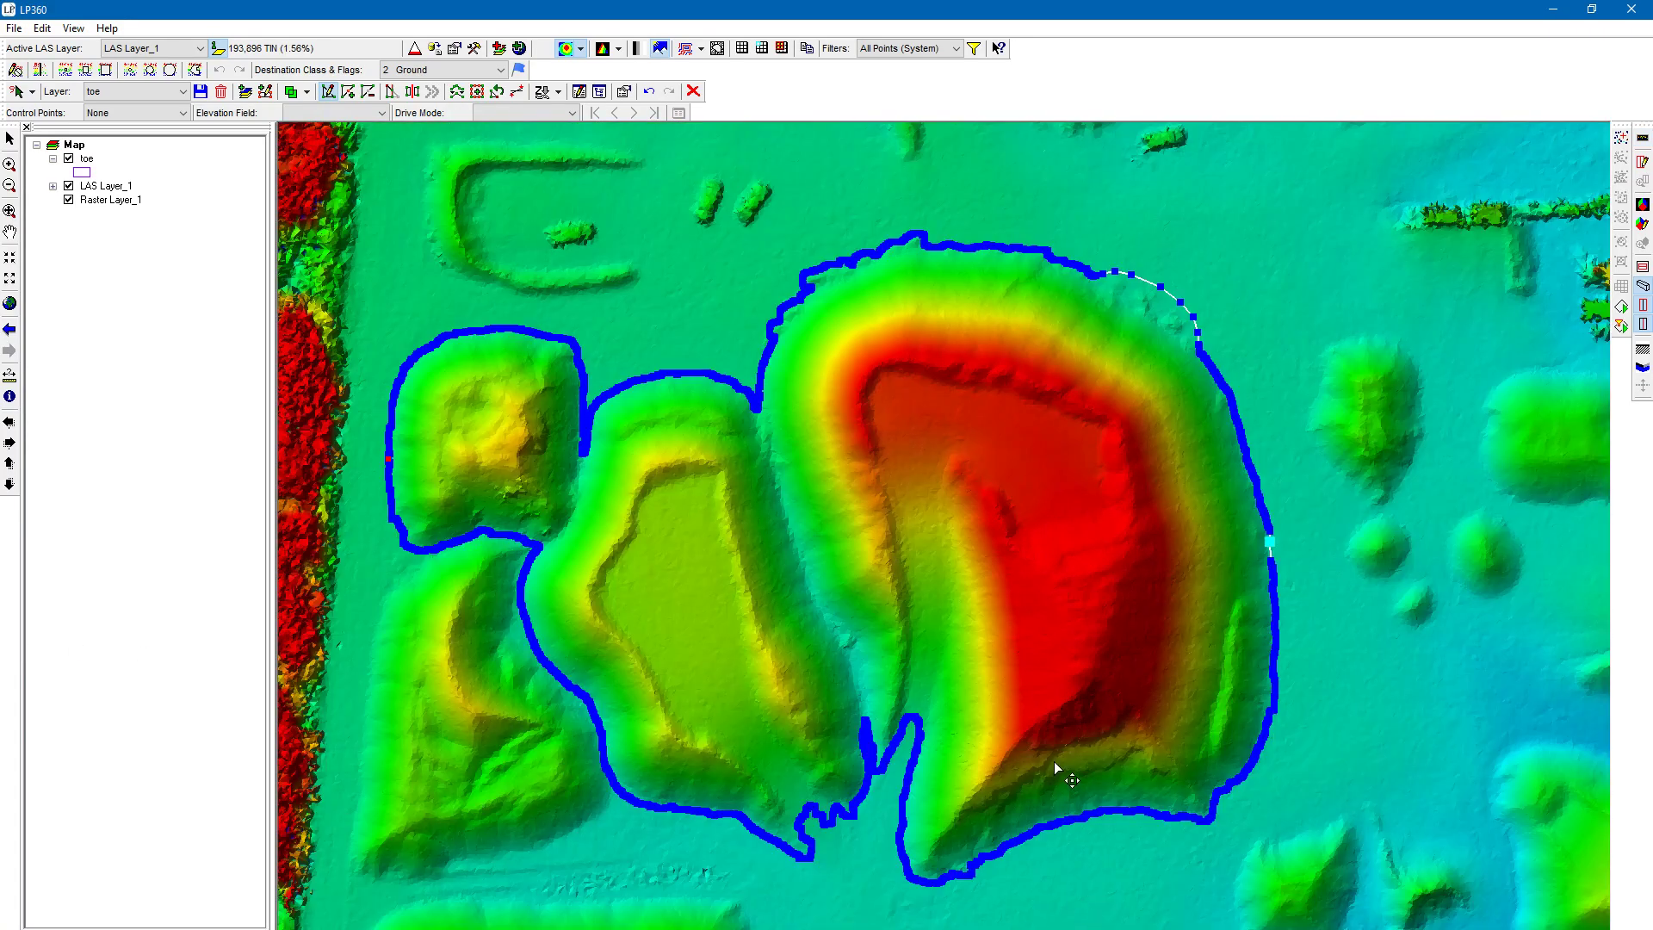